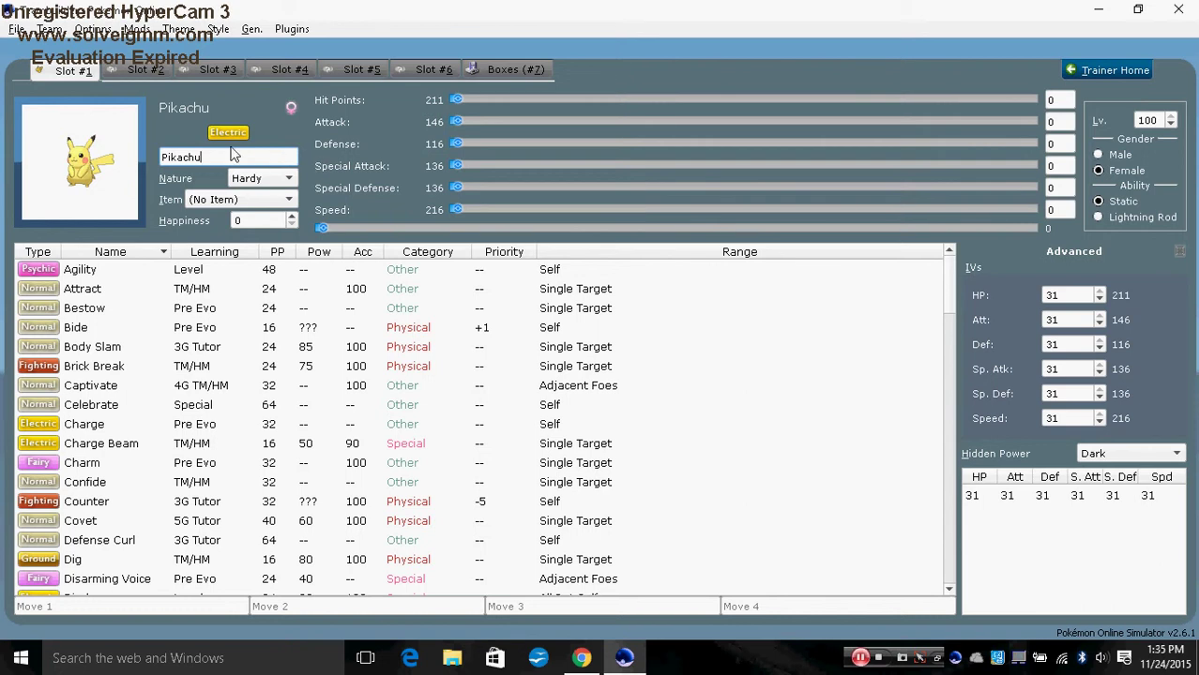
# - Change the slot 1 Pokémon from Pikachu to Phantump
pyautogui.press('BackSpace')
pyautogui.press('BackSpace')
pyautogui.press('BackSpace')
pyautogui.press('BackSpace')
pyautogui.press('BackSpace')
pyautogui.press('BackSpace')
pyautogui.press('BackSpace')
pyautogui.write('p')
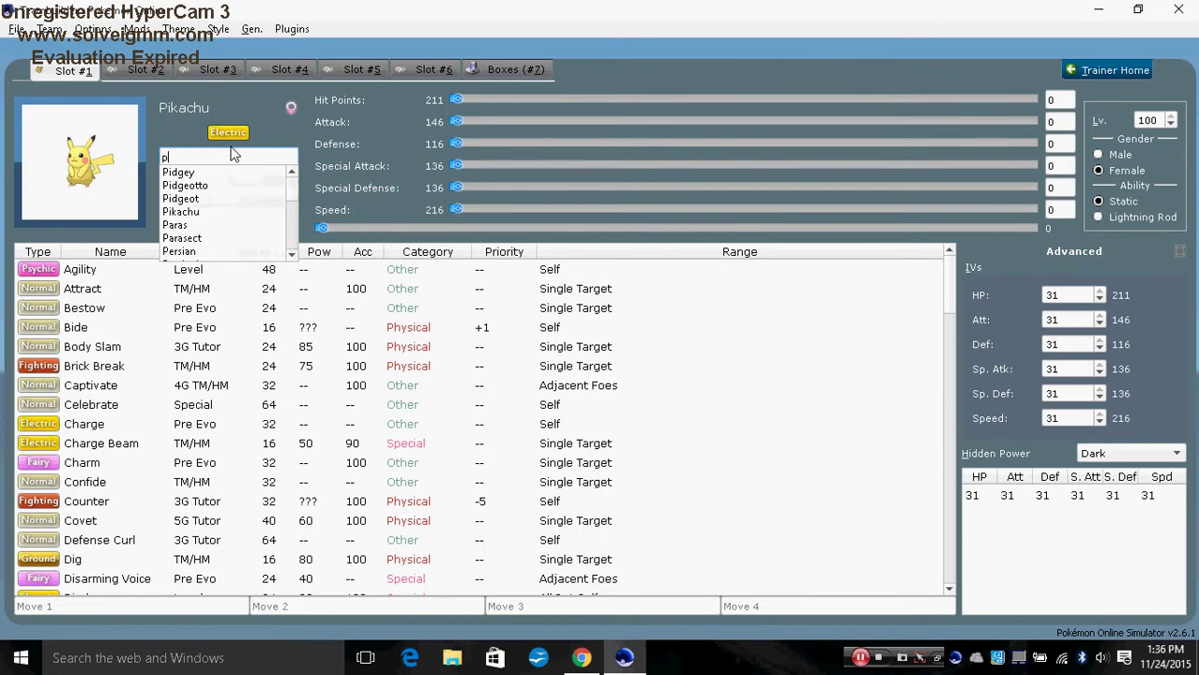
pyautogui.write('han')
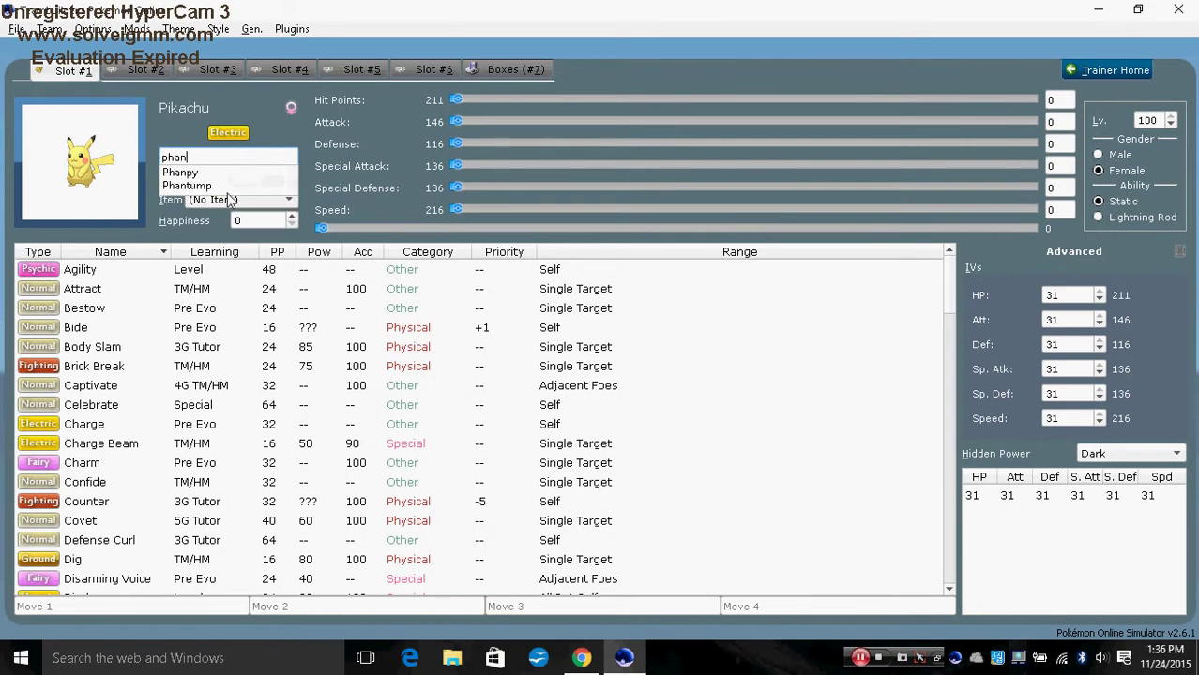
pyautogui.click(208, 186)
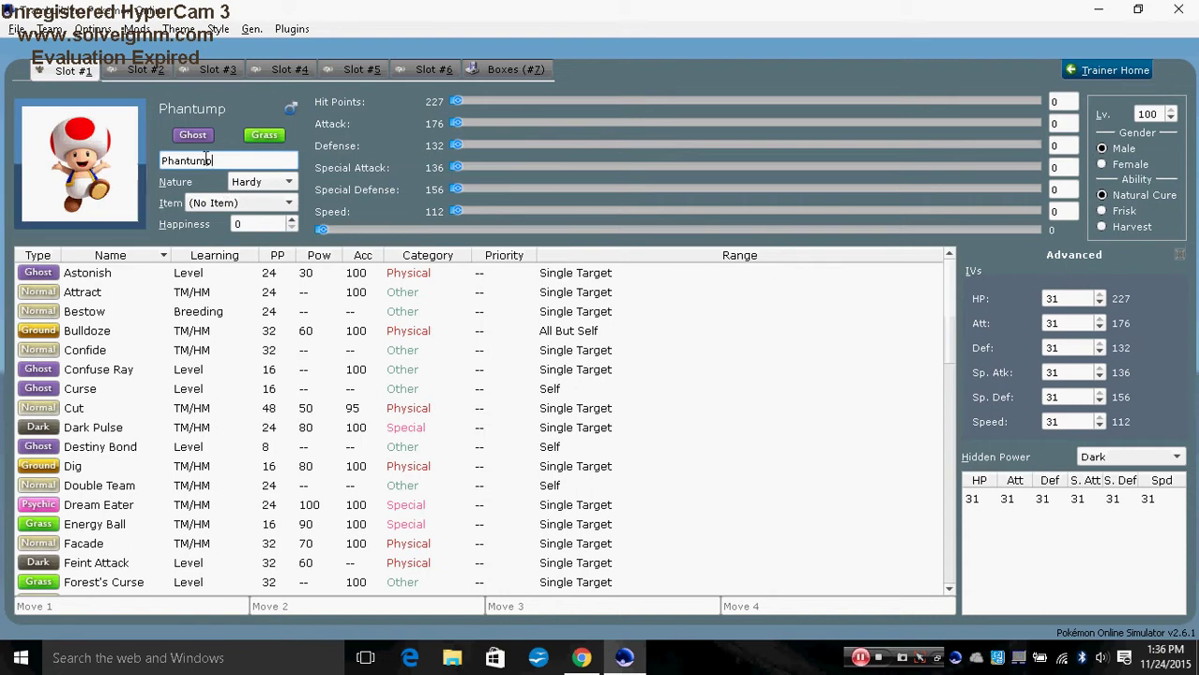
# - Clear the species name and preview Phantump's shiny sprite in the species picker
pyautogui.press('BackSpace')
pyautogui.press('BackSpace')
pyautogui.press('BackSpace')
pyautogui.press('BackSpace')
pyautogui.press('BackSpace')
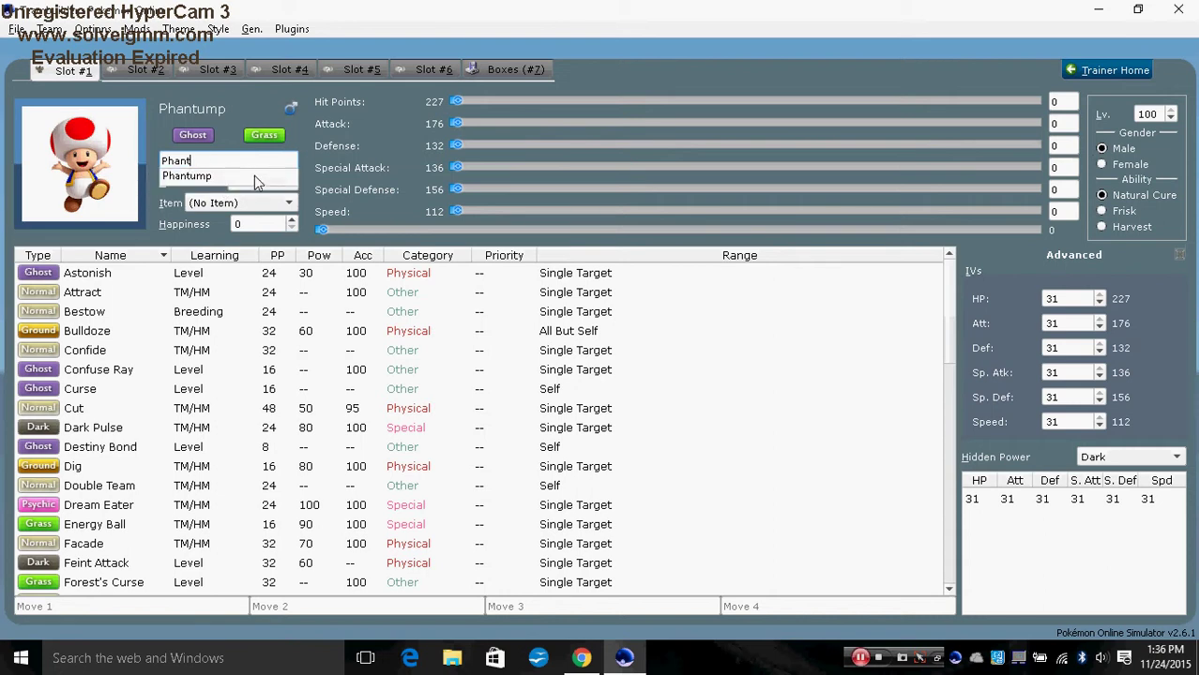
pyautogui.press('BackSpace')
pyautogui.press('BackSpace')
pyautogui.press('BackSpace')
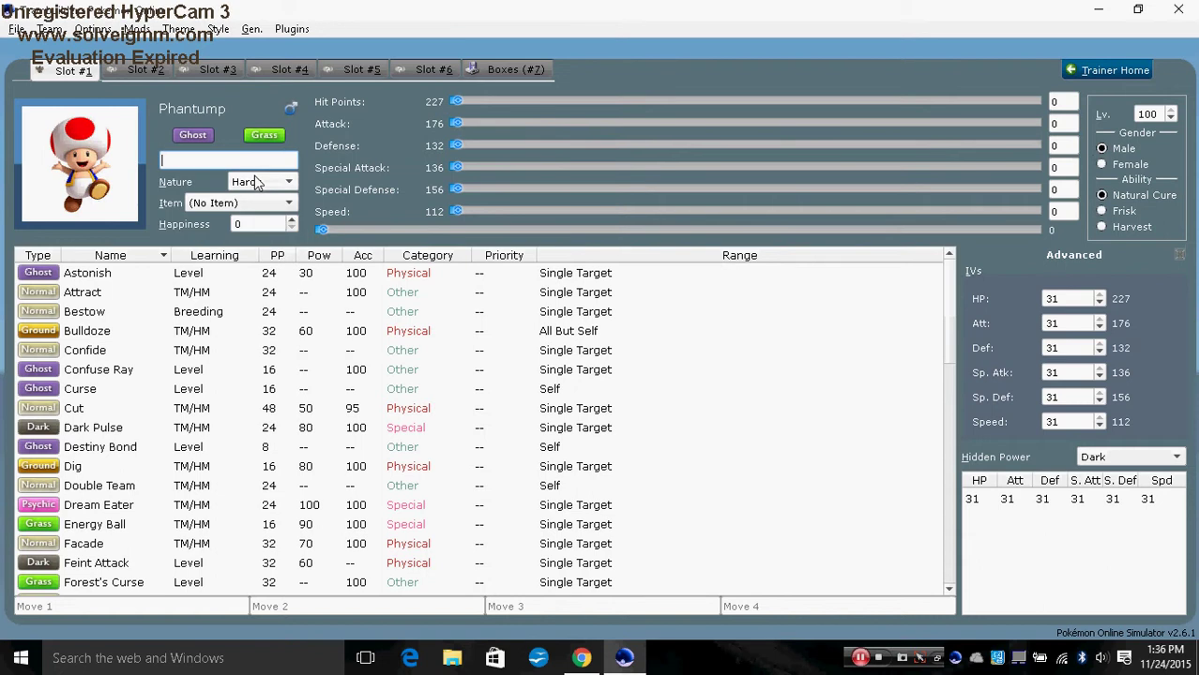
pyautogui.click(132, 209)
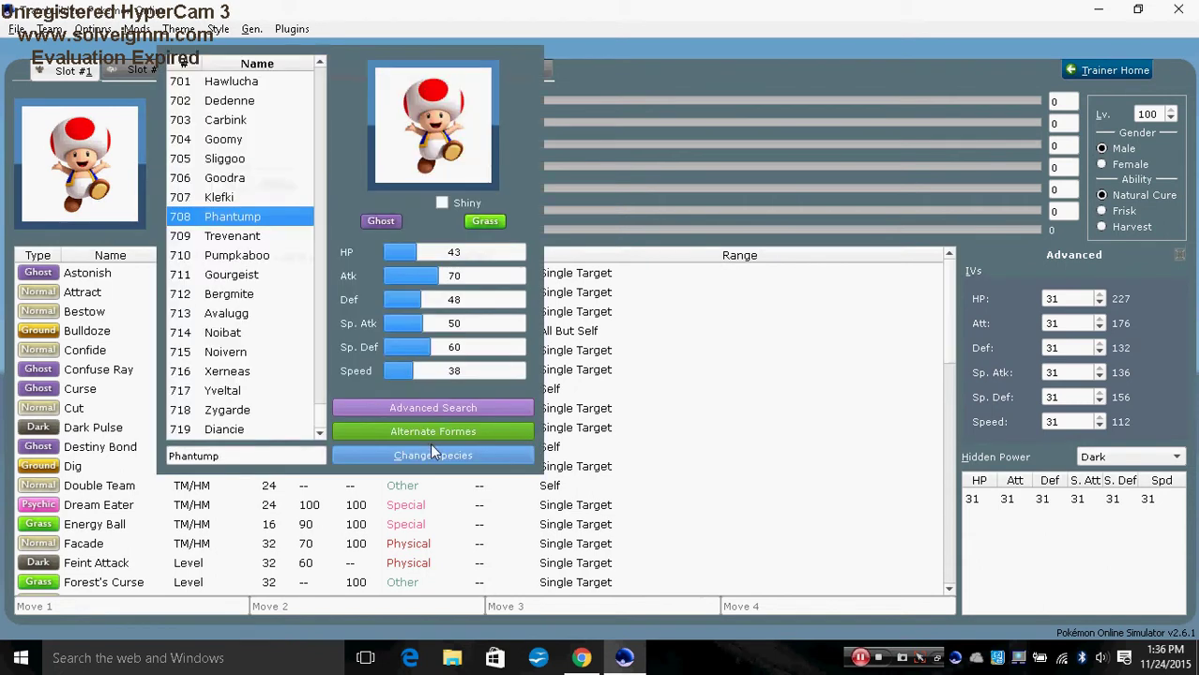
pyautogui.click(442, 203)
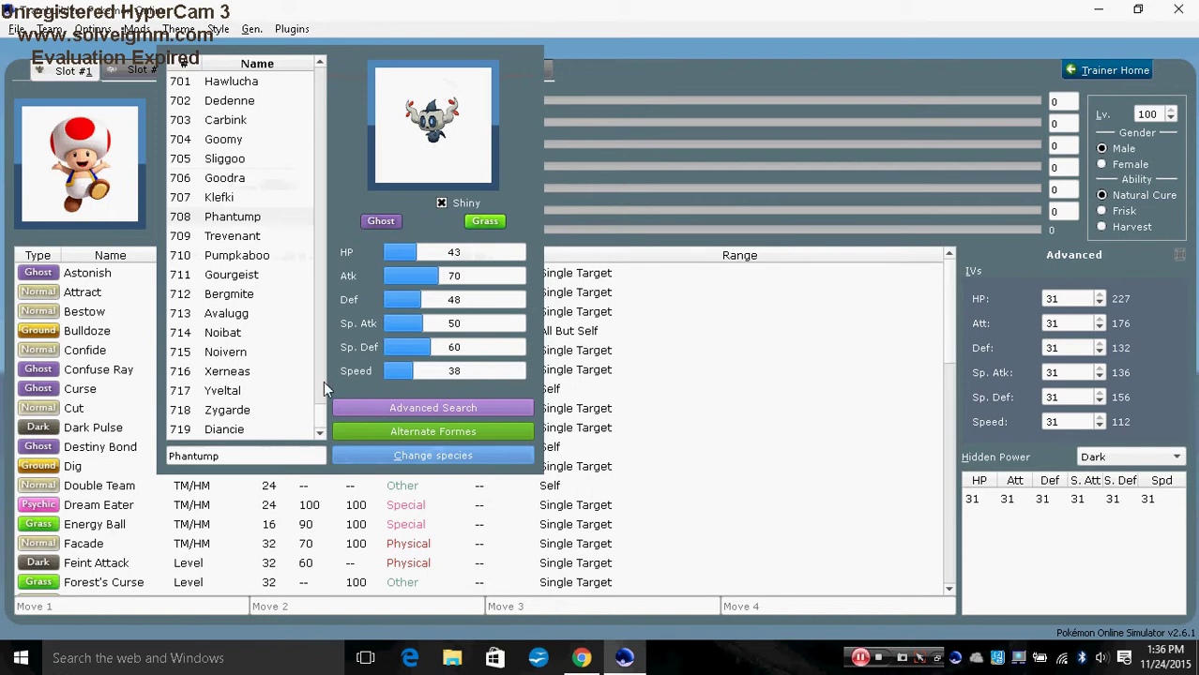
pyautogui.click(368, 460)
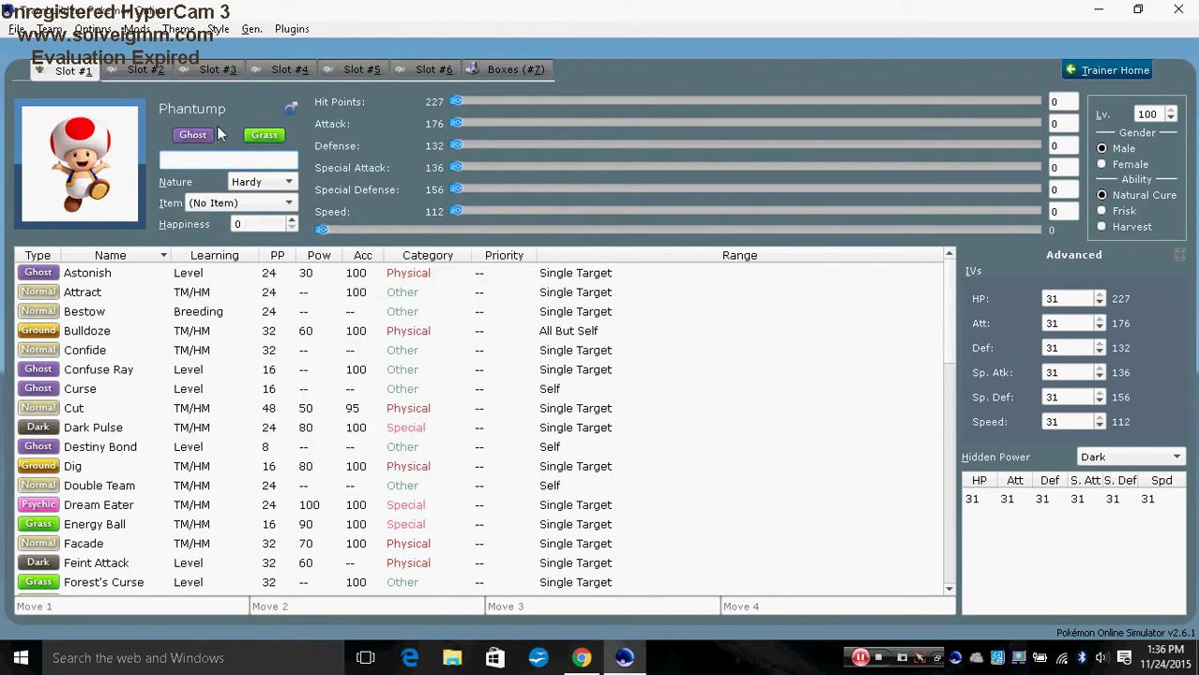
# - Set the slot 1 Pokémon to Pikachu
pyautogui.click(235, 162)
pyautogui.write('pikac')
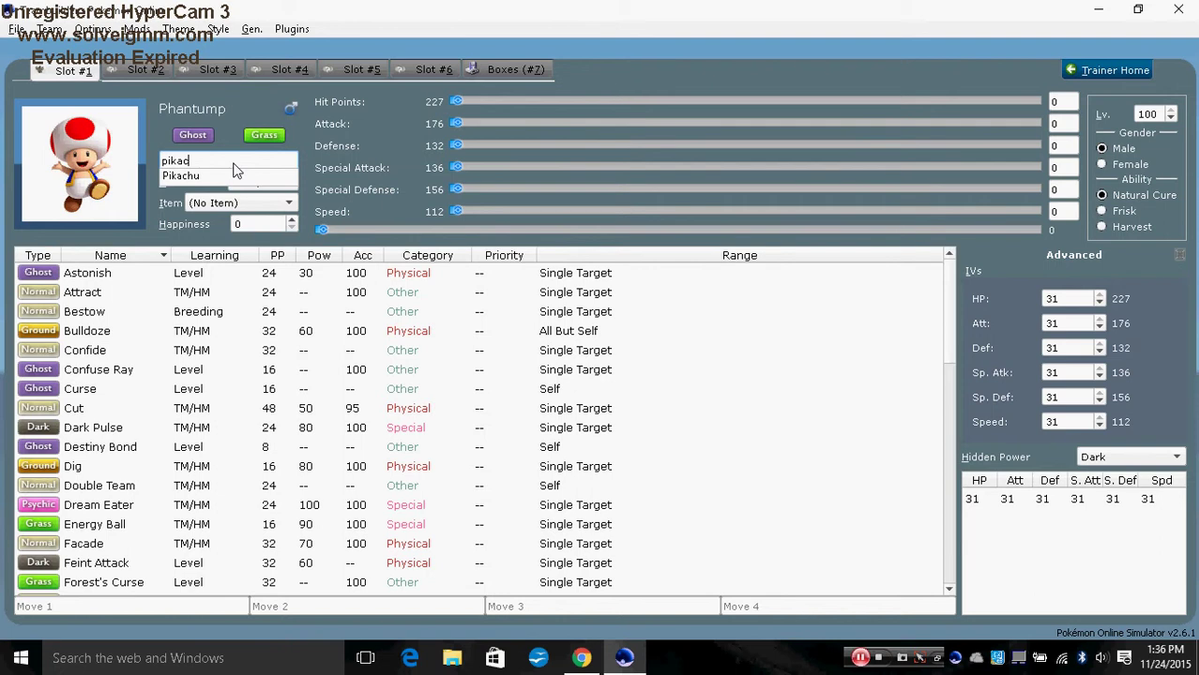
pyautogui.write('hu')
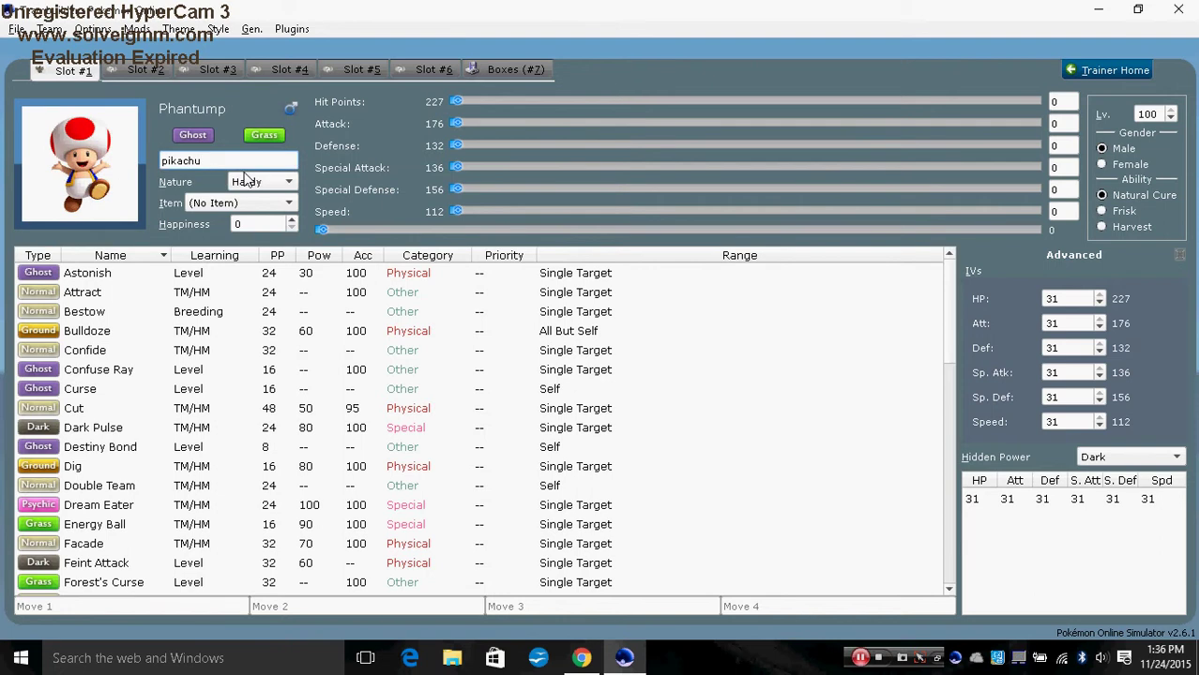
pyautogui.press('BackSpace')
pyautogui.press('BackSpace')
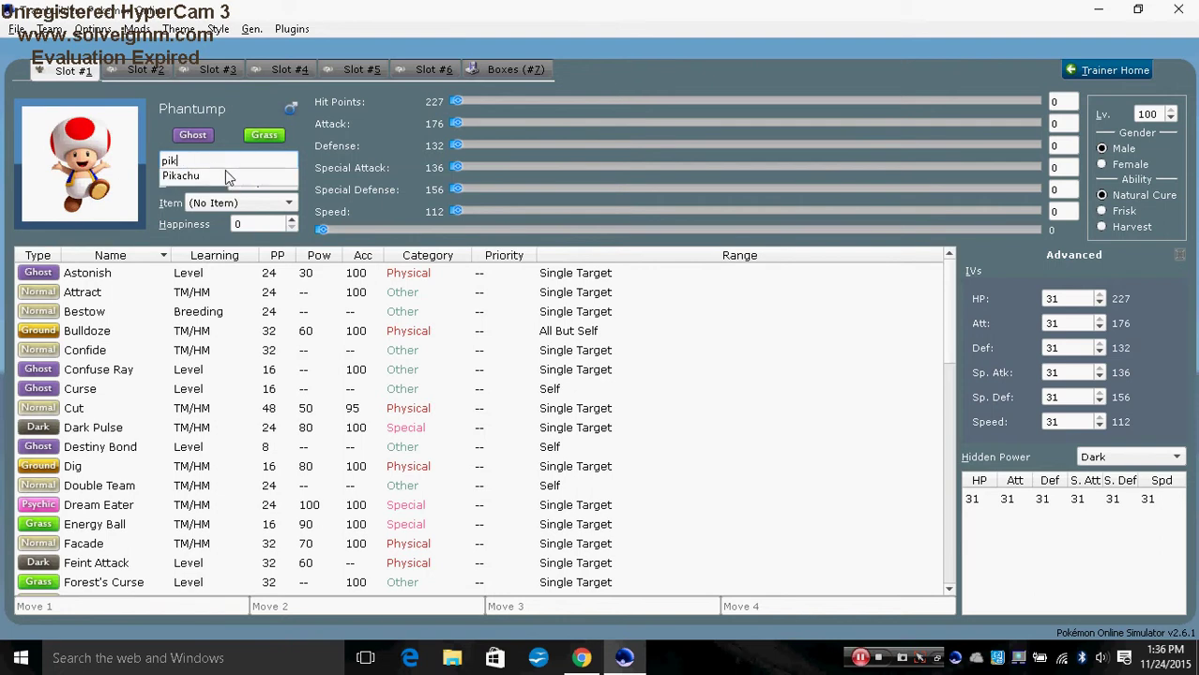
pyautogui.click(225, 175)
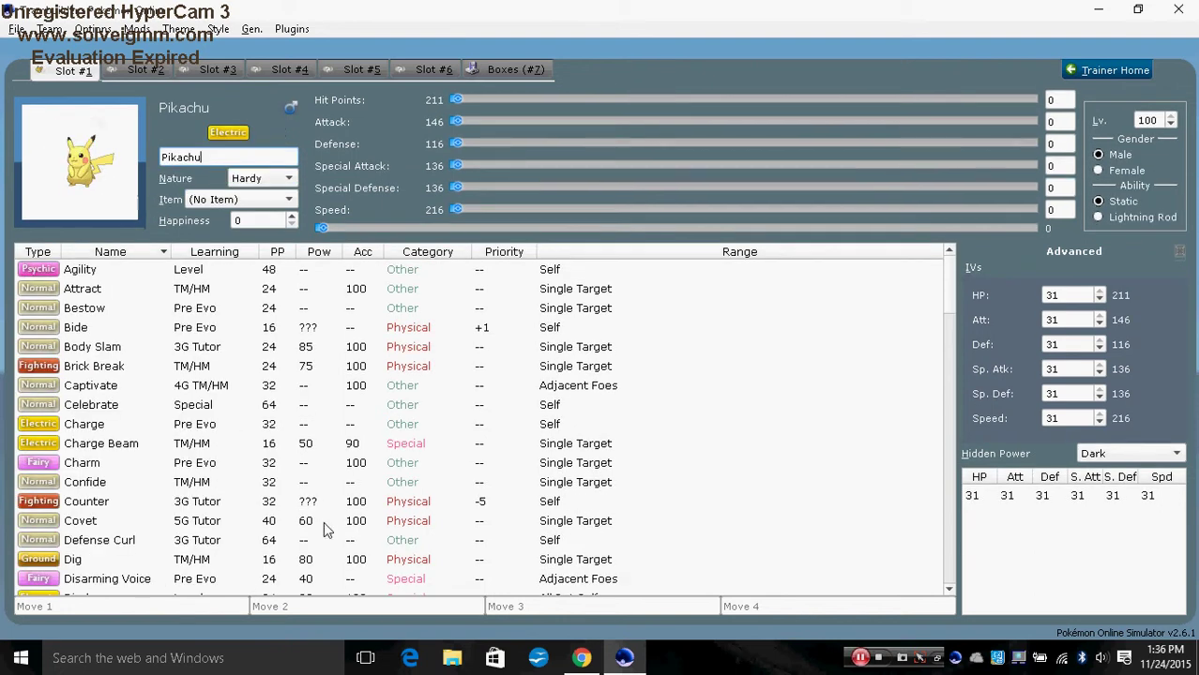
pyautogui.click(583, 659)
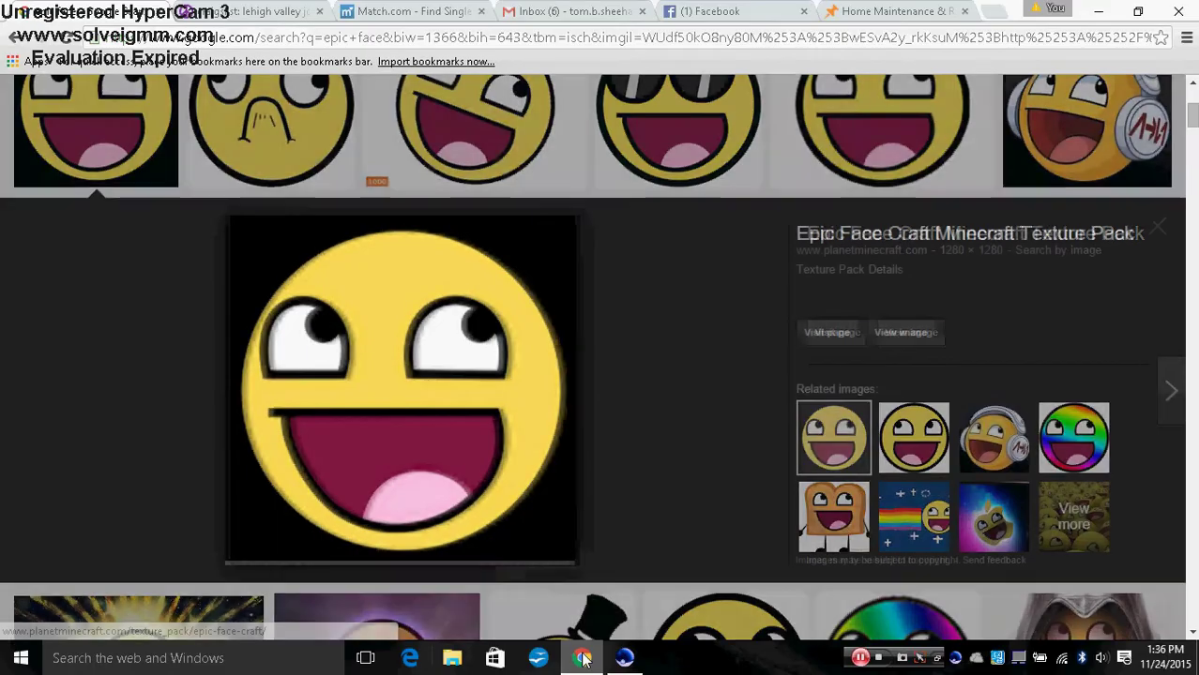
pyautogui.rightClick(430, 354)
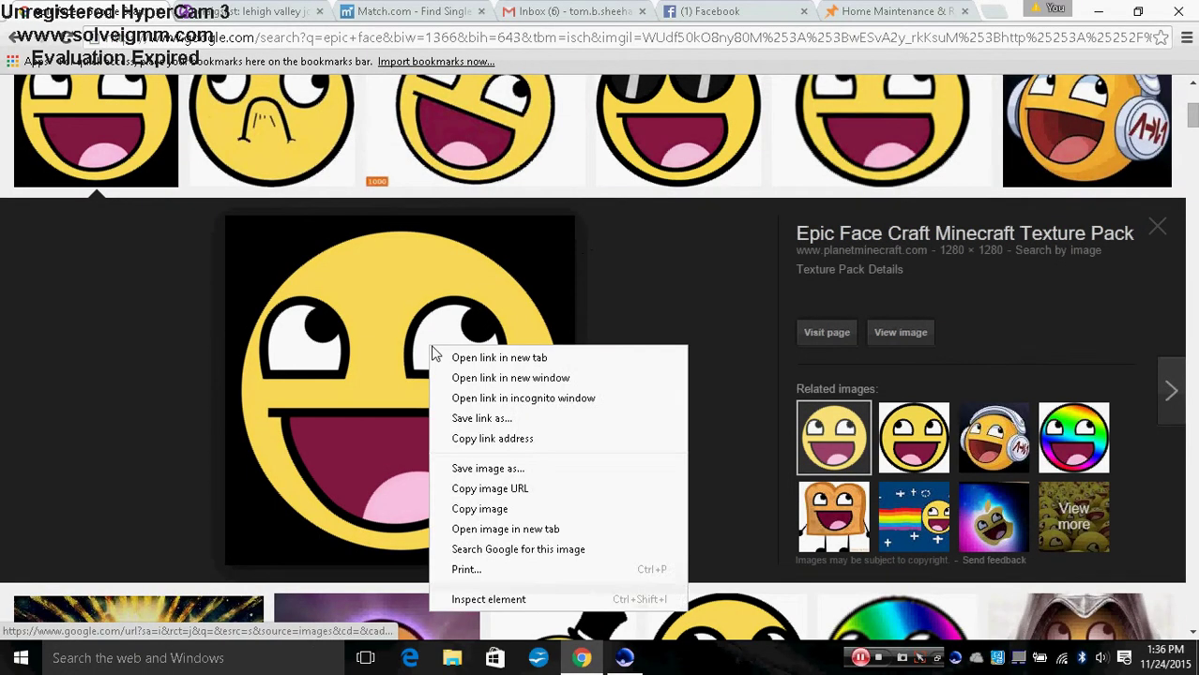
pyautogui.click(532, 474)
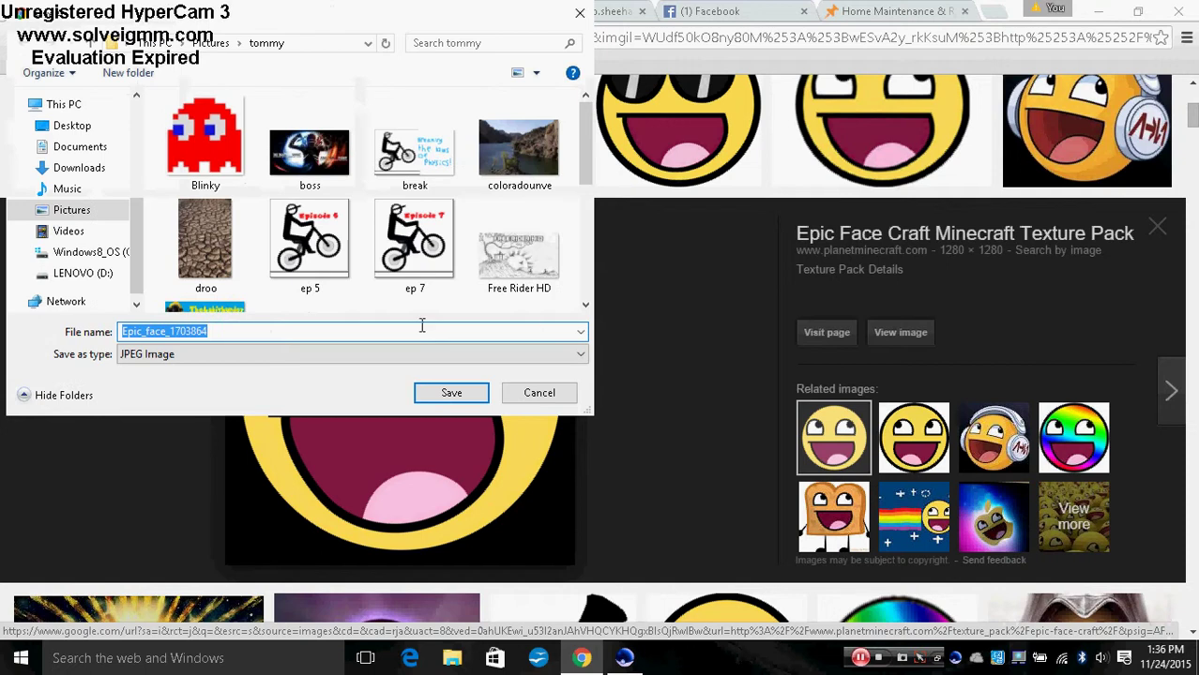
pyautogui.click(542, 394)
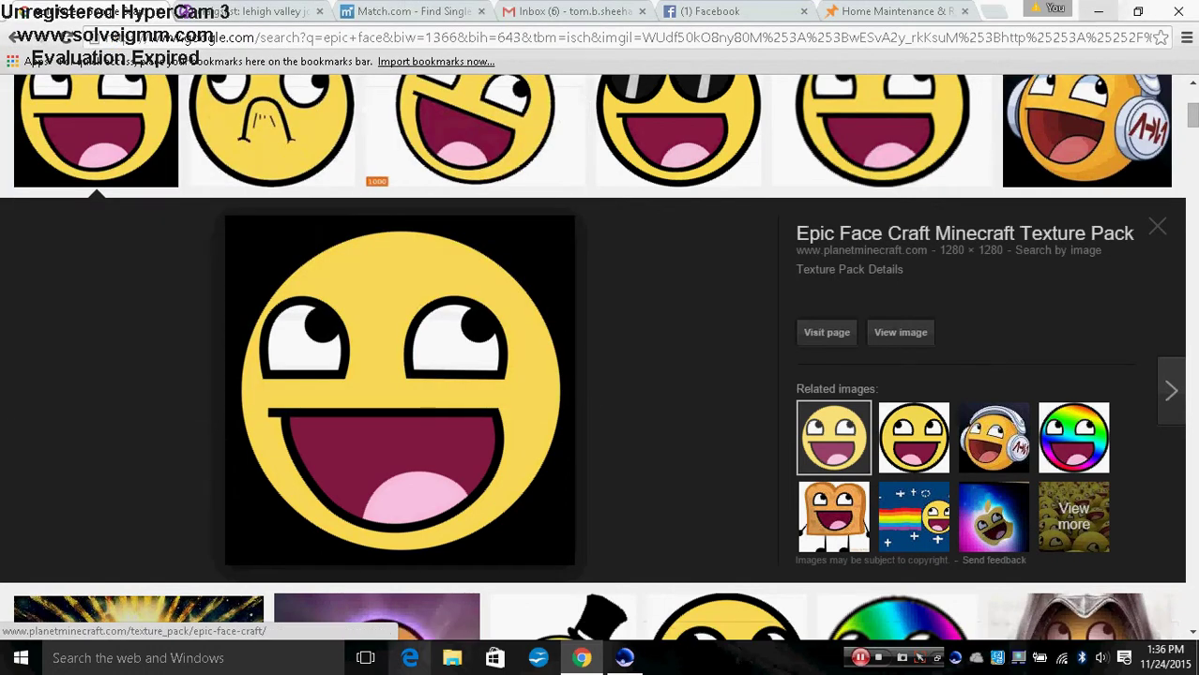
# - Switch to File Explorer and open the Pokemon Online folder under Users\Owner on the Windows8_OS (C:) drive
pyautogui.click(453, 657)
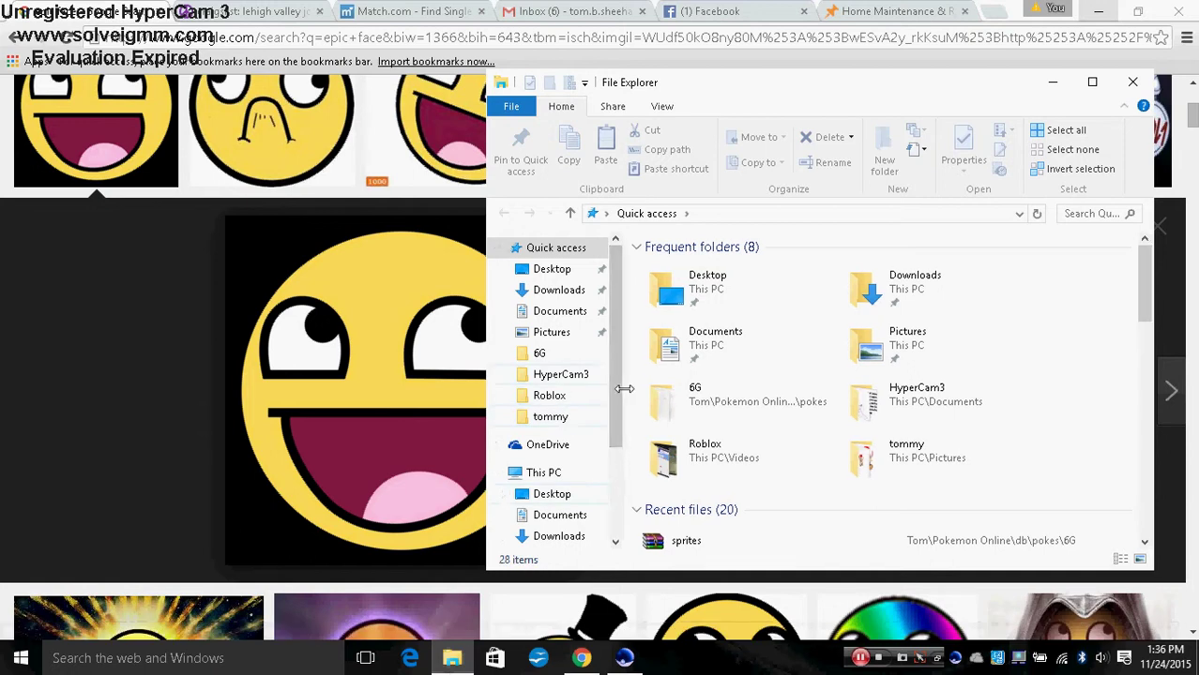
pyautogui.moveTo(625, 392); pyautogui.dragTo(645, 377)
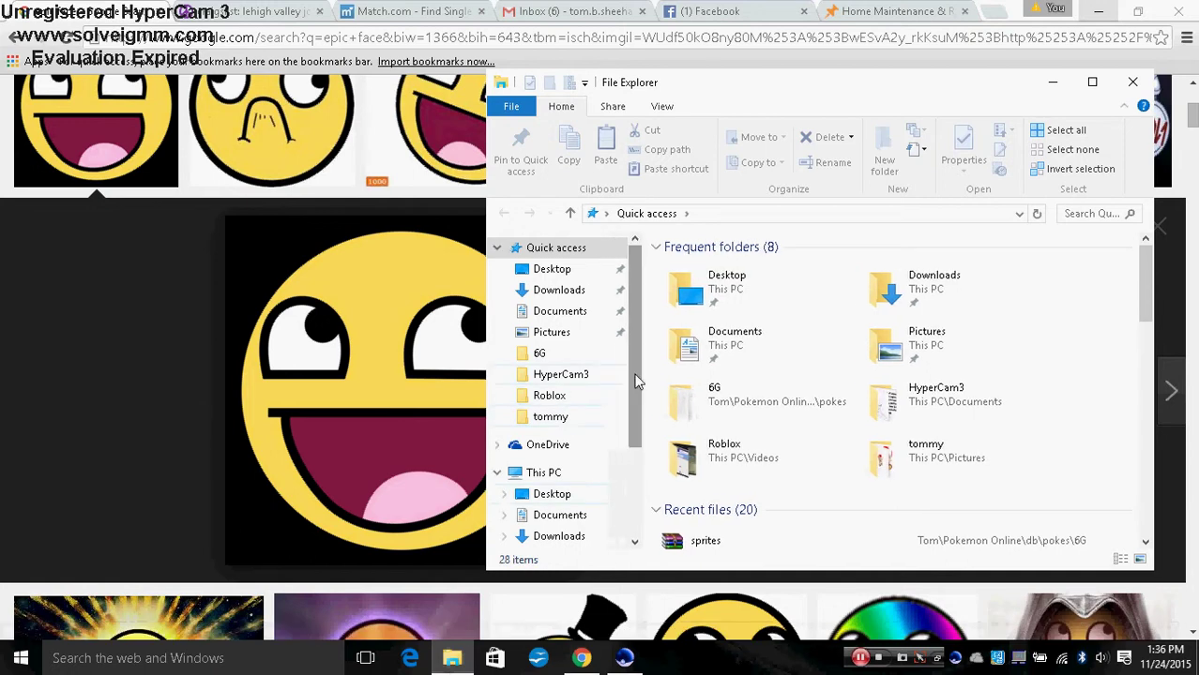
pyautogui.scroll(-3, 631, 380)
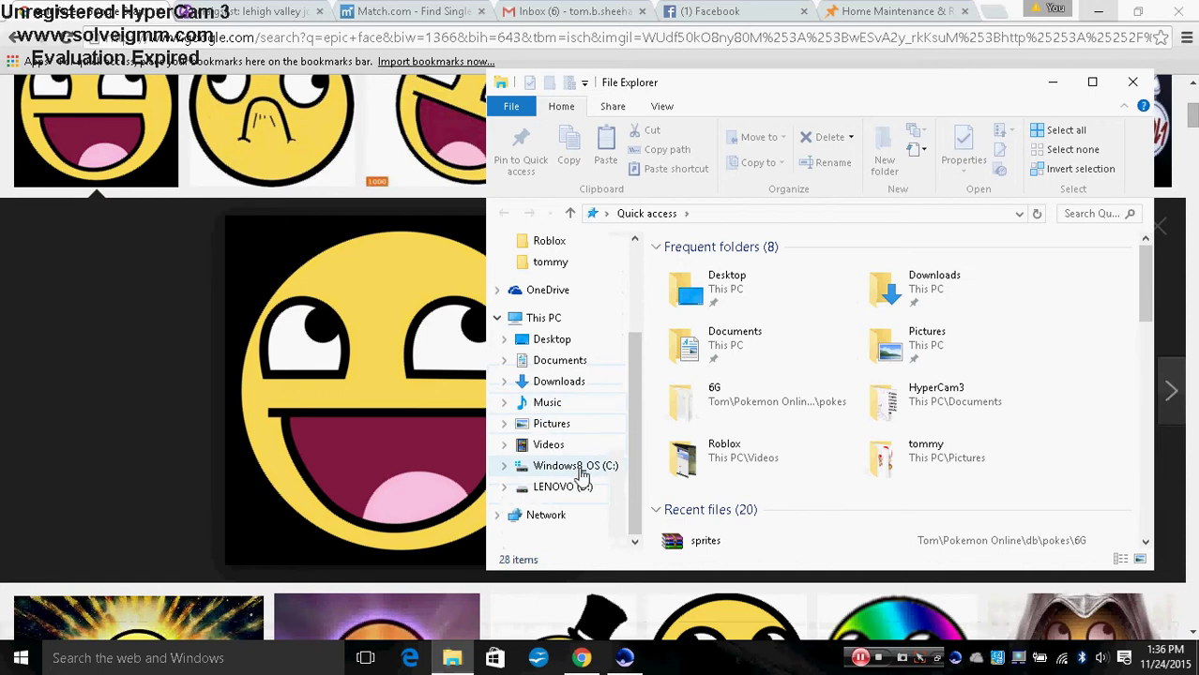
pyautogui.click(566, 469)
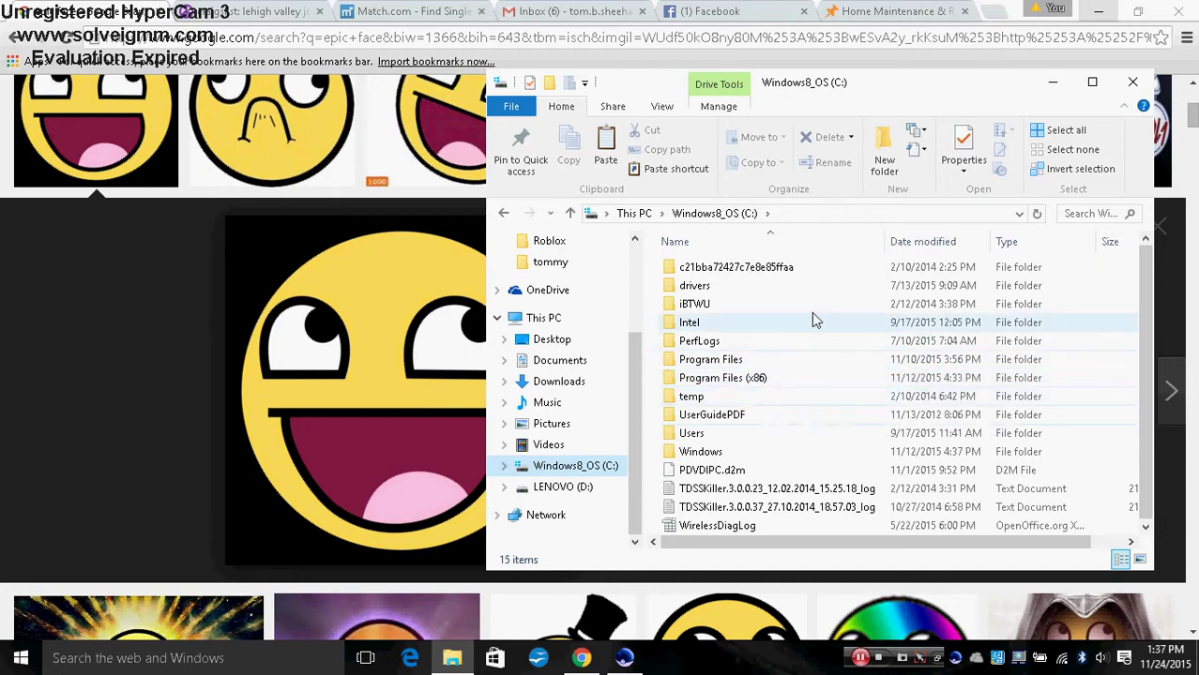
pyautogui.doubleClick(717, 435)
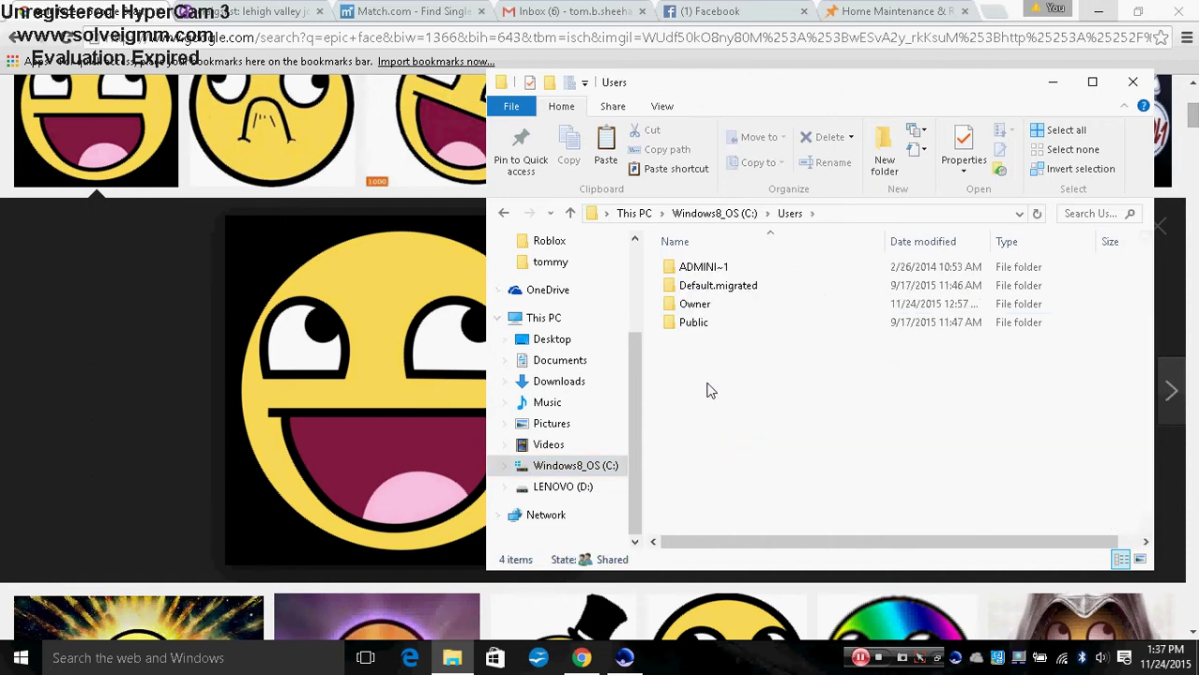
pyautogui.doubleClick(719, 307)
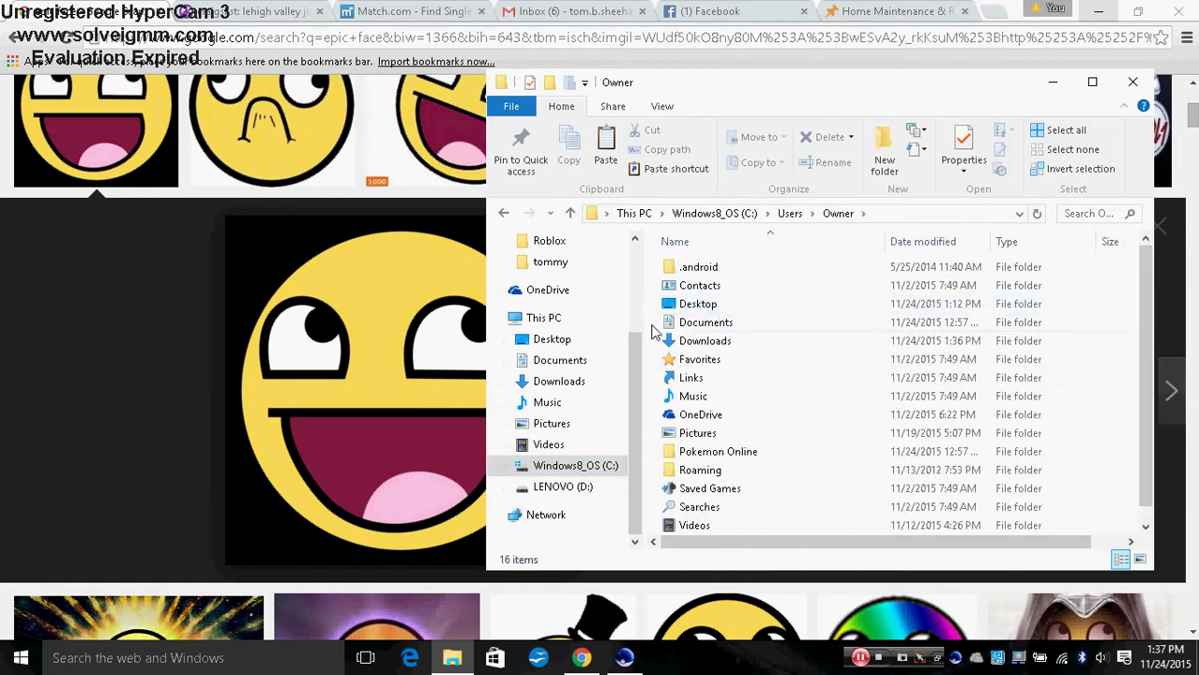
pyautogui.click(732, 453)
pyautogui.doubleClick(731, 453)
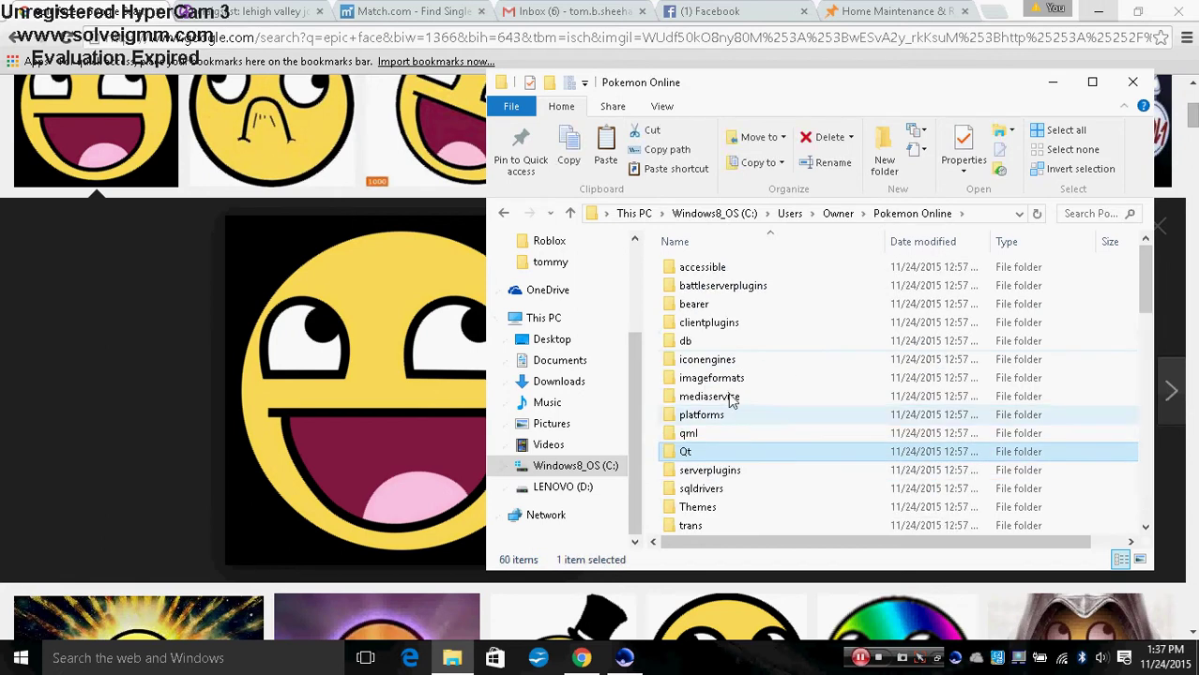
# - Open the sprites ZIP archive from db\pokes\6G in WinRAR, close File Explorer, and open the archive's x-y folder
pyautogui.doubleClick(710, 343)
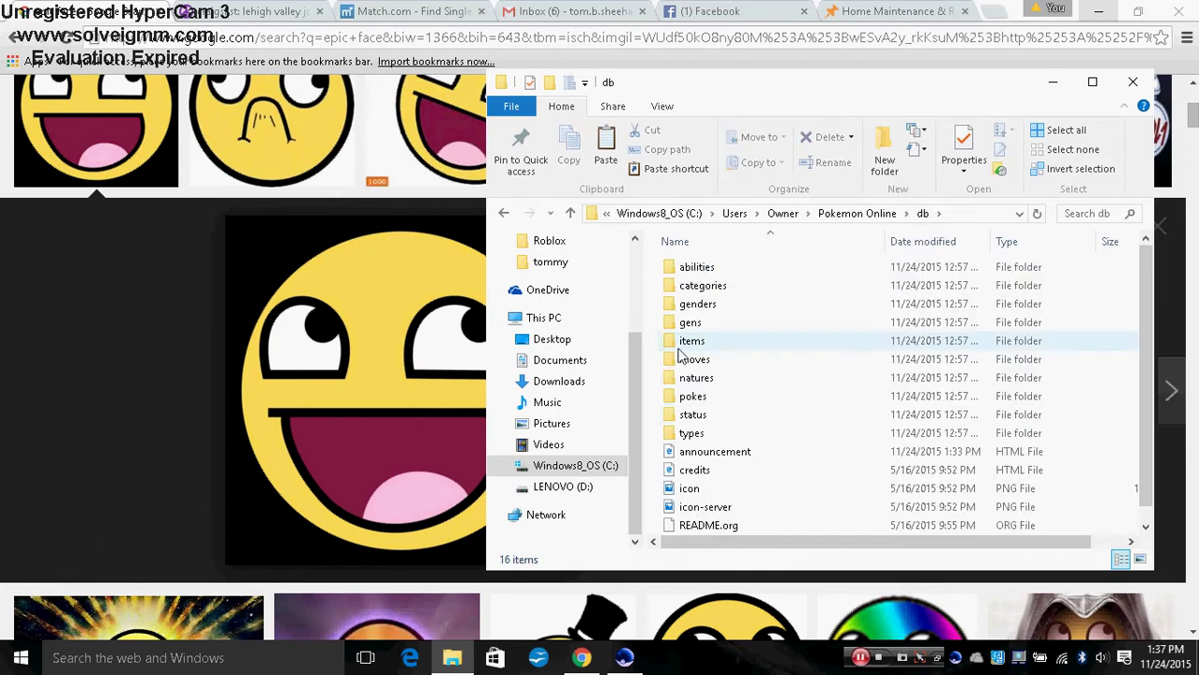
pyautogui.doubleClick(708, 399)
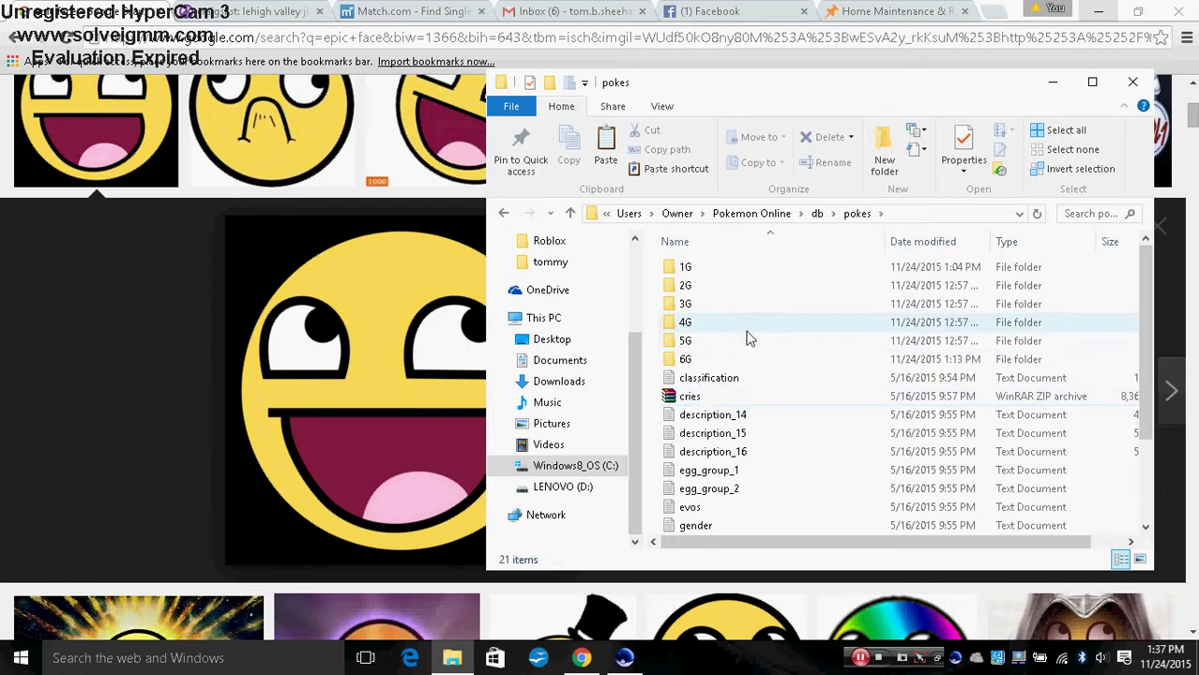
pyautogui.doubleClick(704, 362)
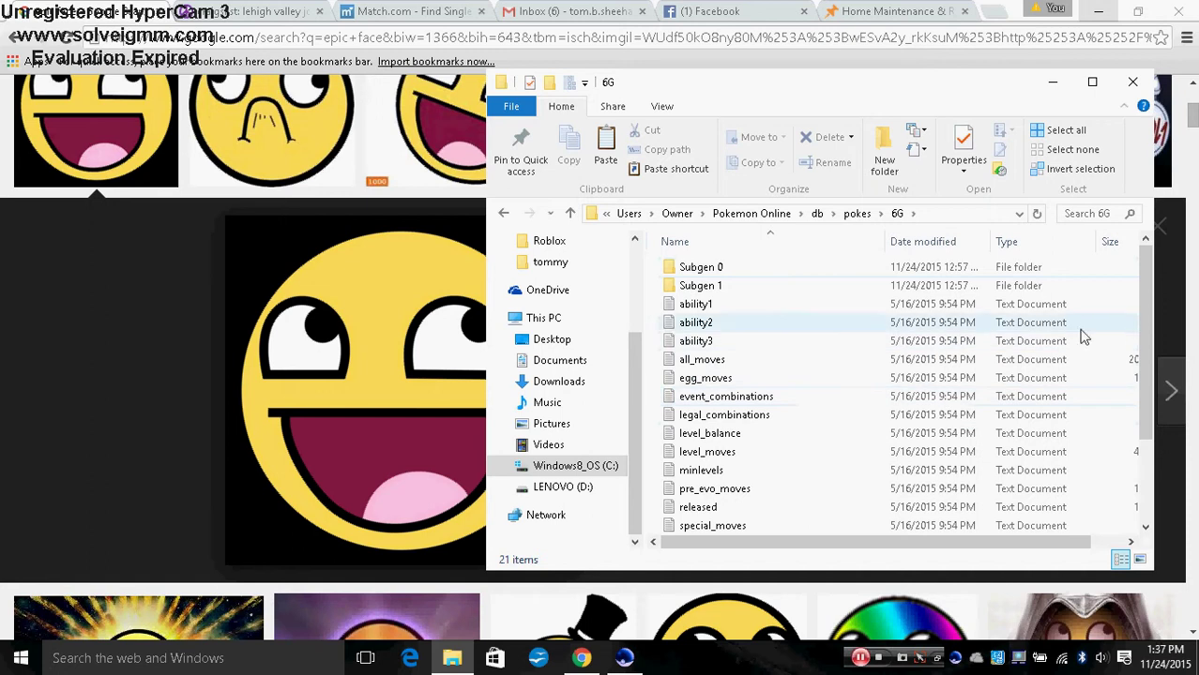
pyautogui.moveTo(1145, 316); pyautogui.dragTo(1126, 415)
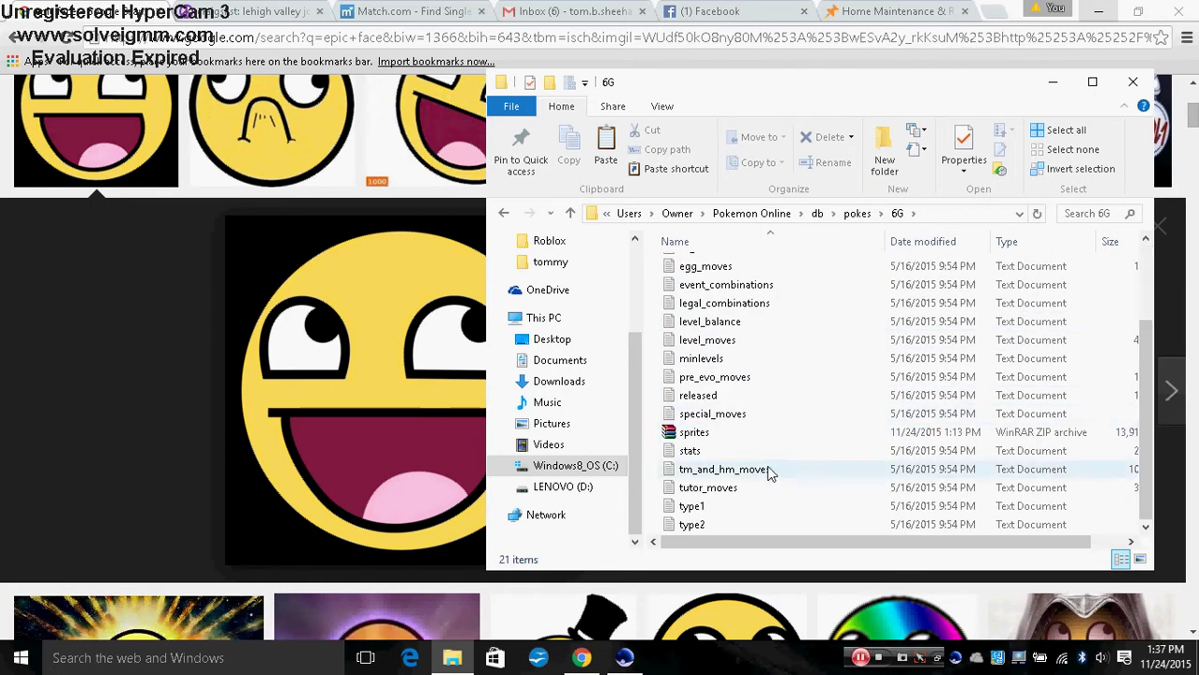
pyautogui.doubleClick(765, 434)
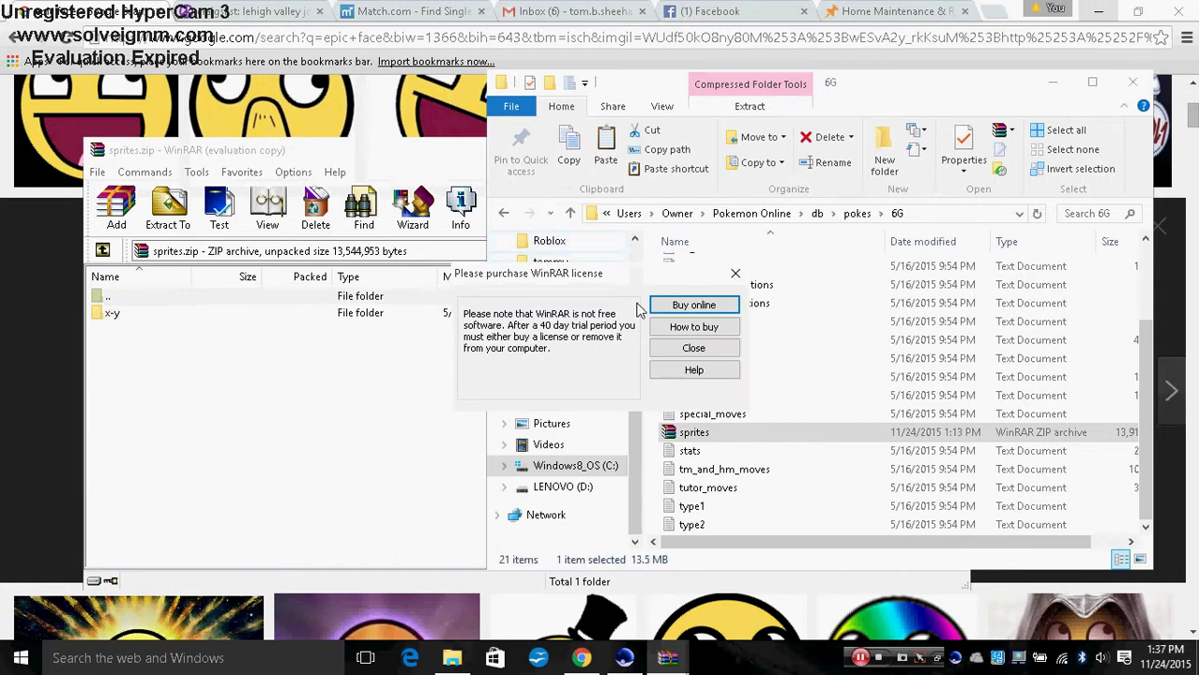
pyautogui.click(693, 348)
pyautogui.click(1132, 83)
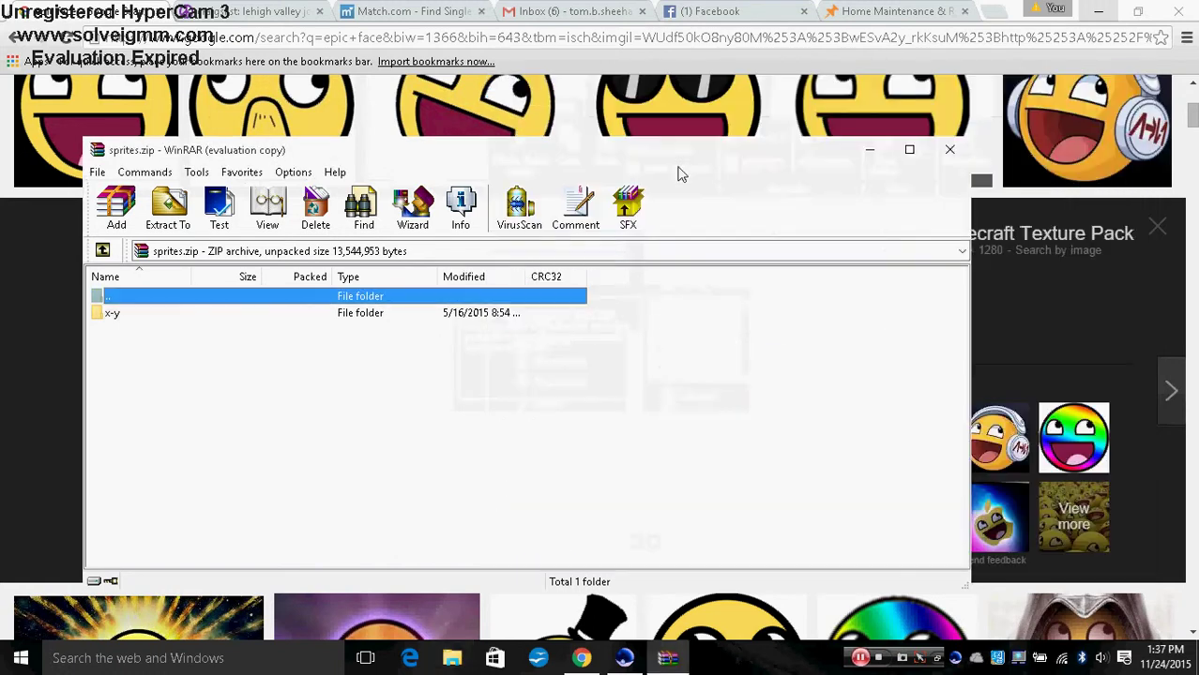
pyautogui.click(357, 319)
pyautogui.doubleClick(356, 319)
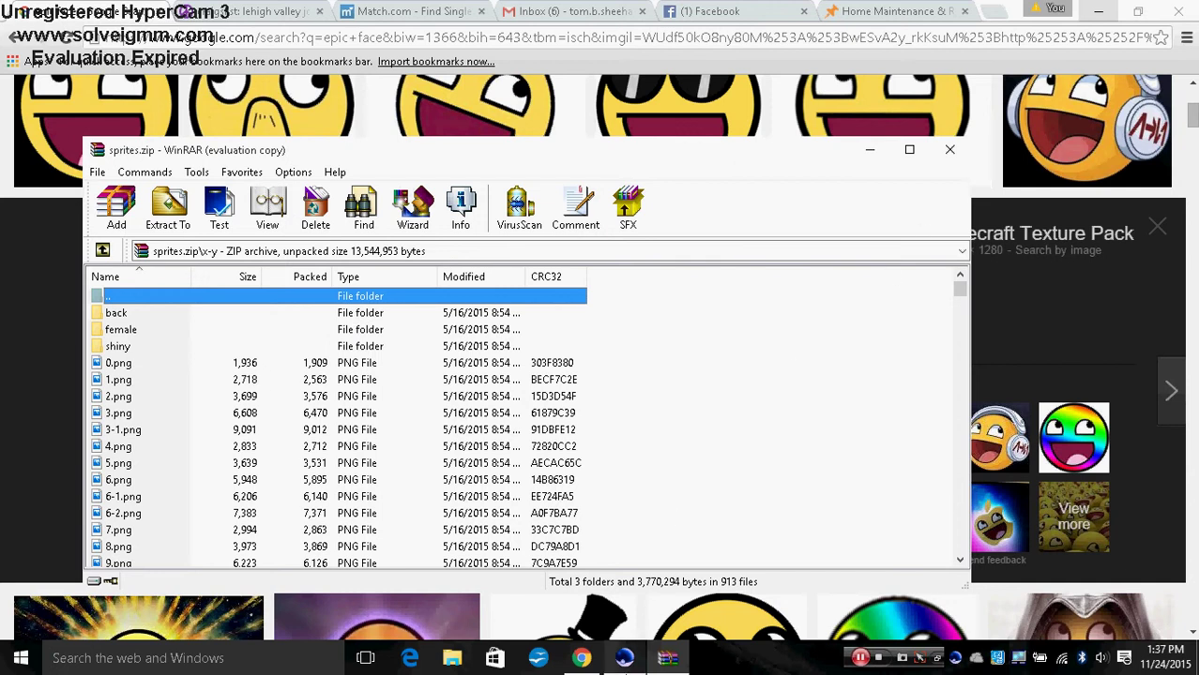
# - Switch to Pokémon Online and look up Pikachu's species number in the species picker
pyautogui.click(621, 660)
pyautogui.click(1086, 70)
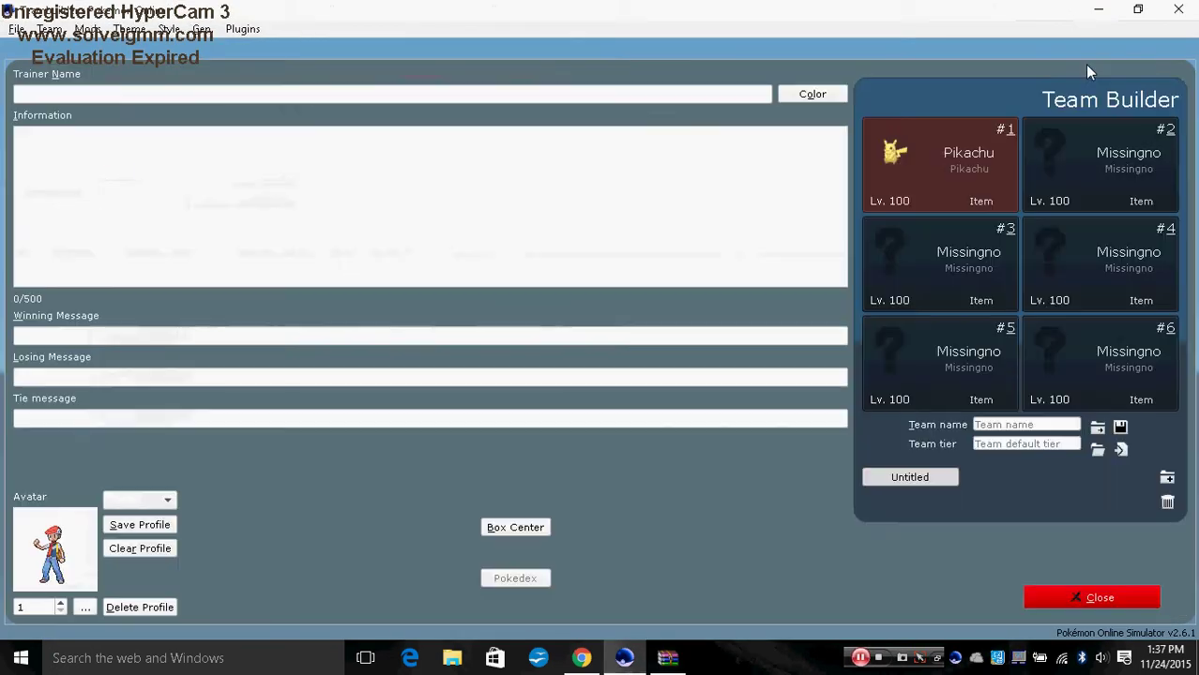
pyautogui.click(931, 159)
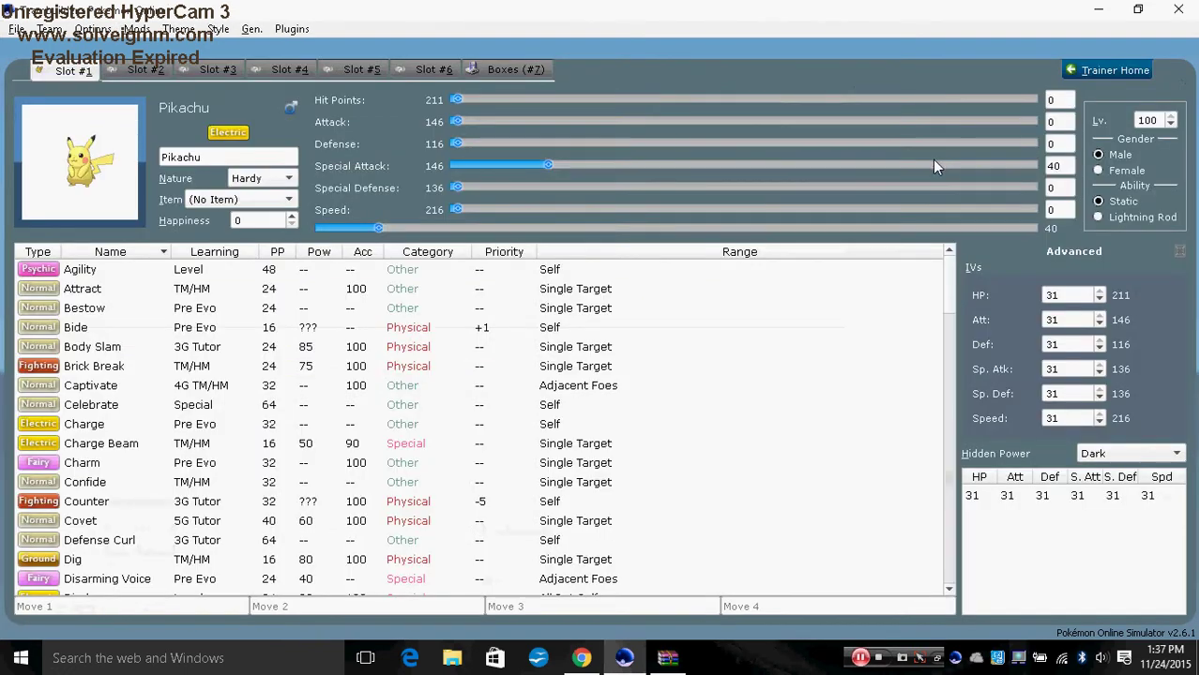
pyautogui.click(101, 199)
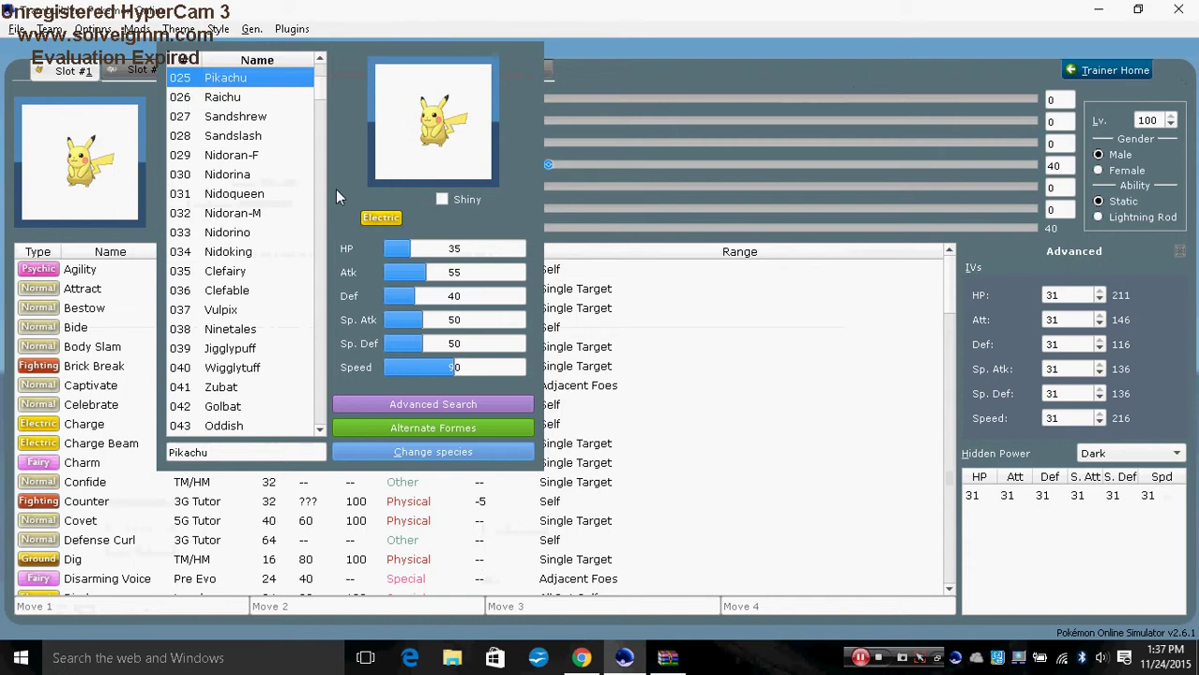
pyautogui.click(663, 177)
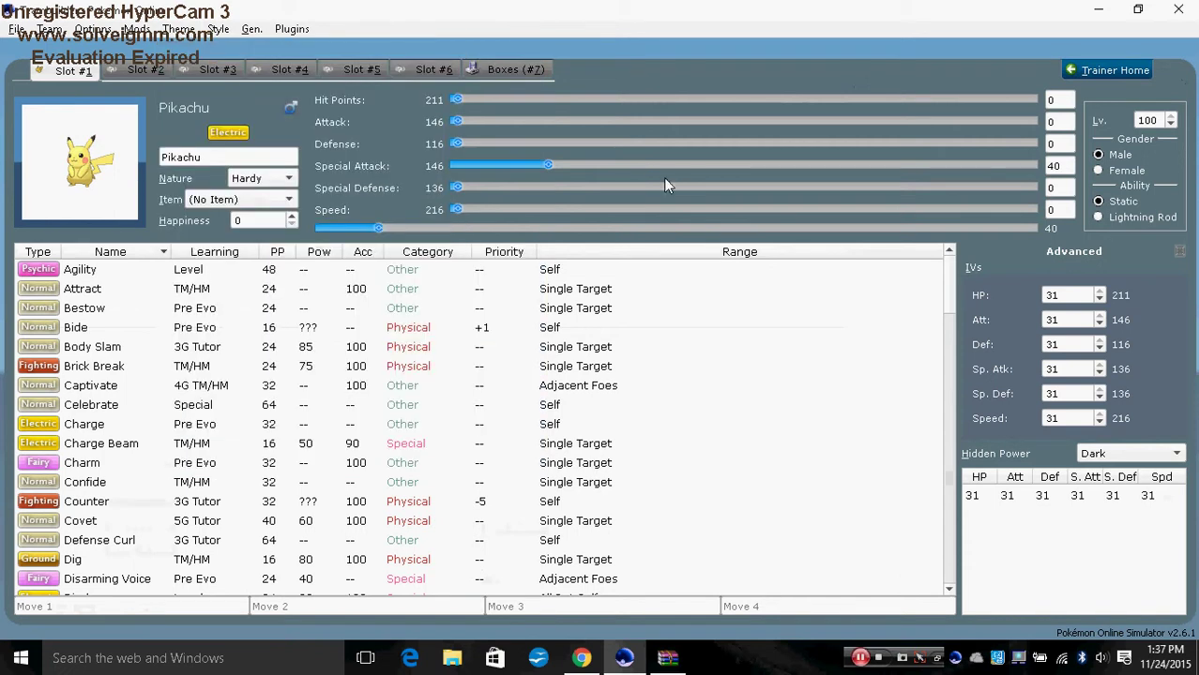
# - Switch to Chrome and save the enlarged epic face picture as a JPEG image named 25 in the proposed Pictures subfolder
pyautogui.click(582, 658)
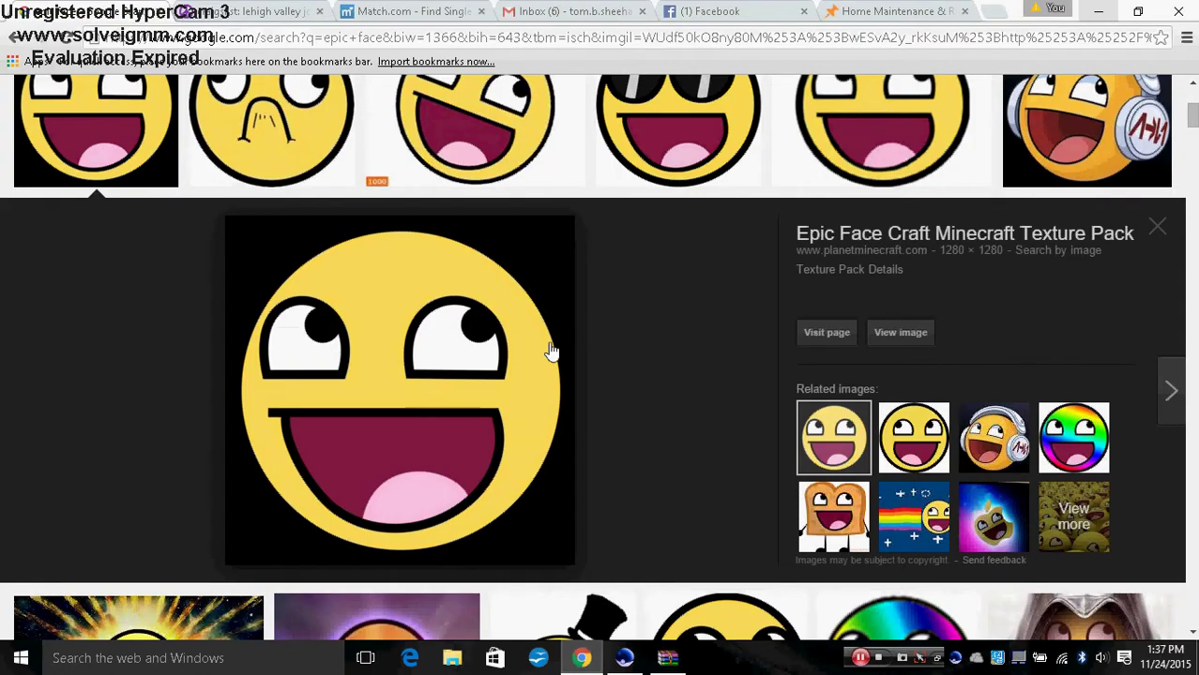
pyautogui.rightClick(453, 362)
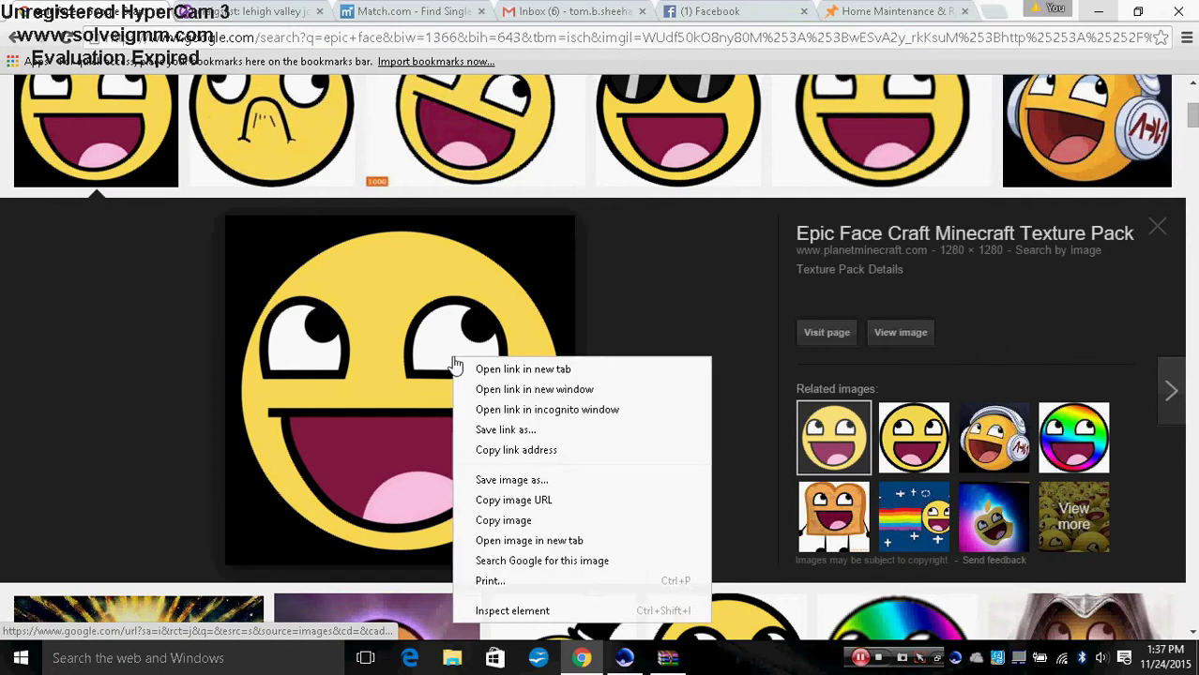
pyautogui.click(542, 429)
pyautogui.click(580, 12)
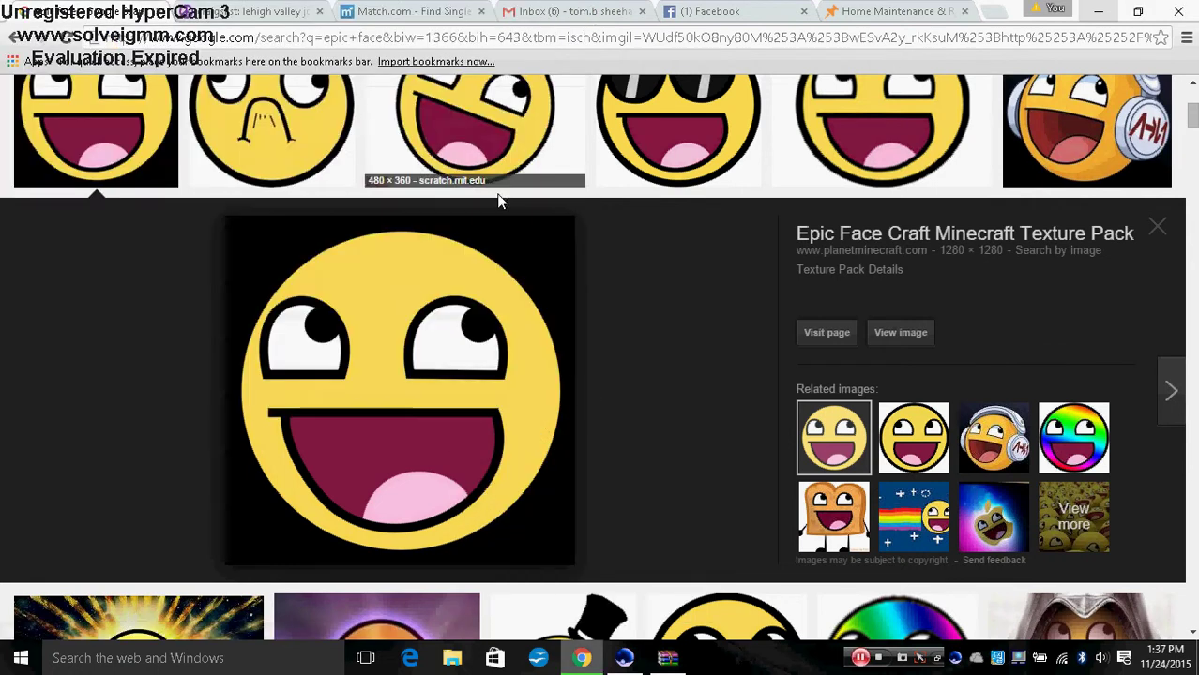
pyautogui.rightClick(459, 316)
pyautogui.click(546, 432)
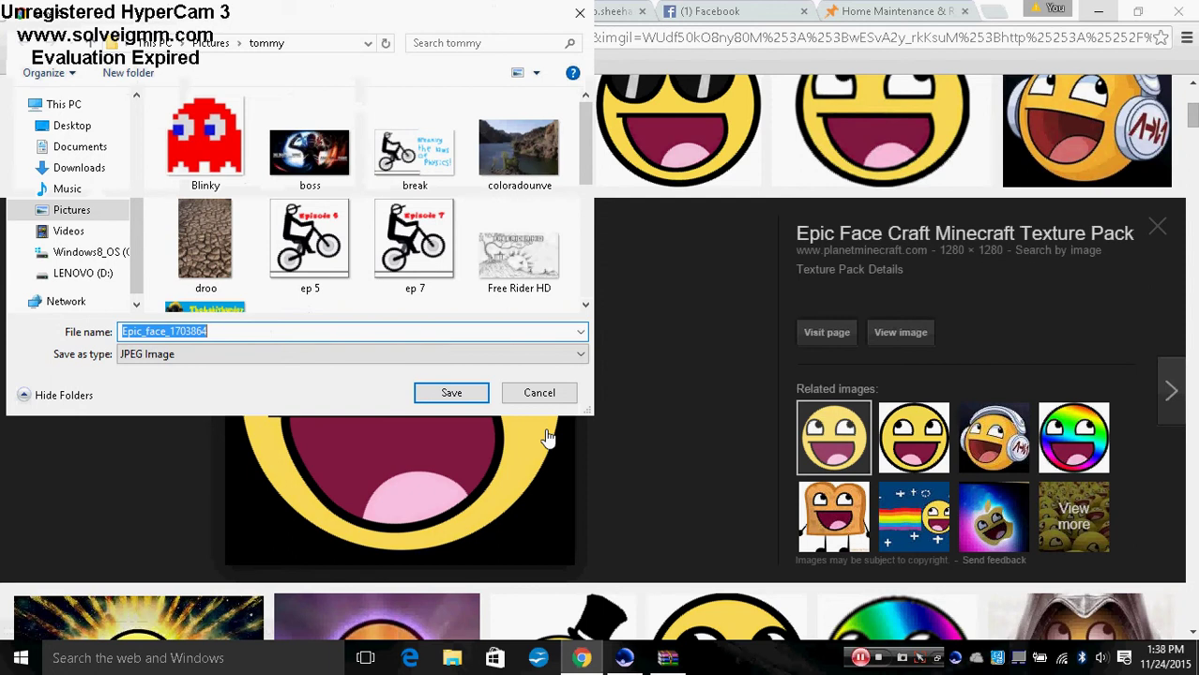
pyautogui.press('BackSpace')
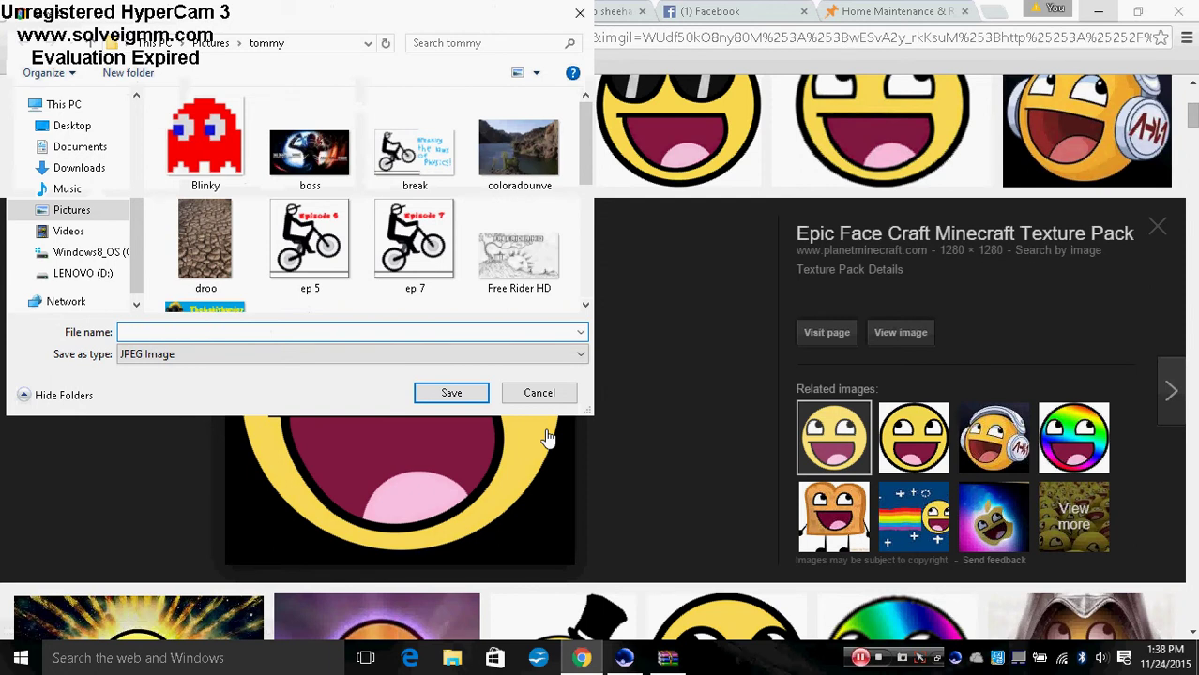
pyautogui.write('25')
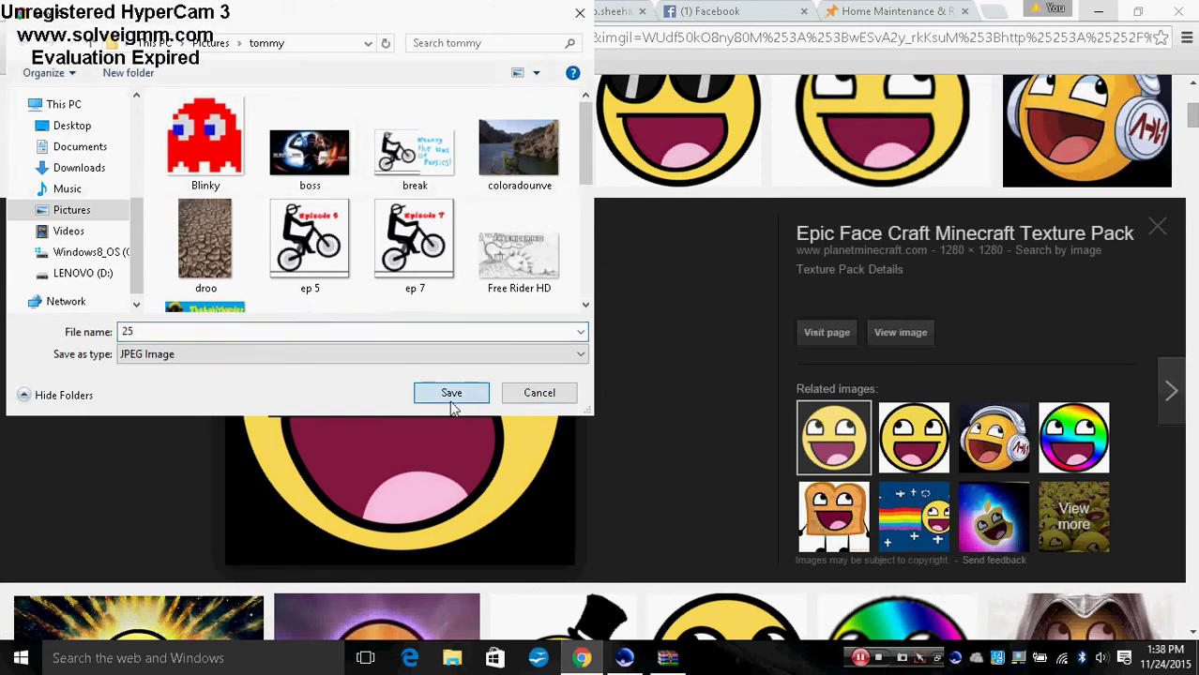
pyautogui.click(451, 393)
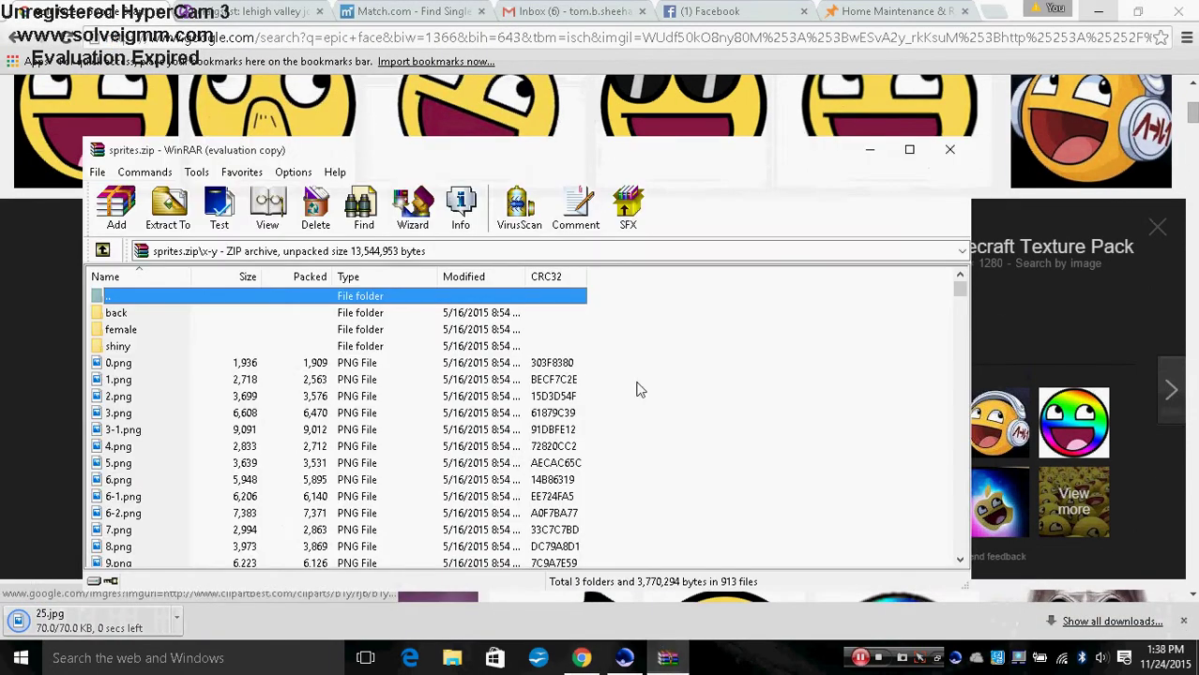
# - View 25.png in the archive's x-y folder, close the photo viewer, and minimize WinRAR
pyautogui.moveTo(959, 289)
pyautogui.mouseDown()
pyautogui.moveTo(947, 360)
pyautogui.moveTo(962, 300)
pyautogui.mouseUp()
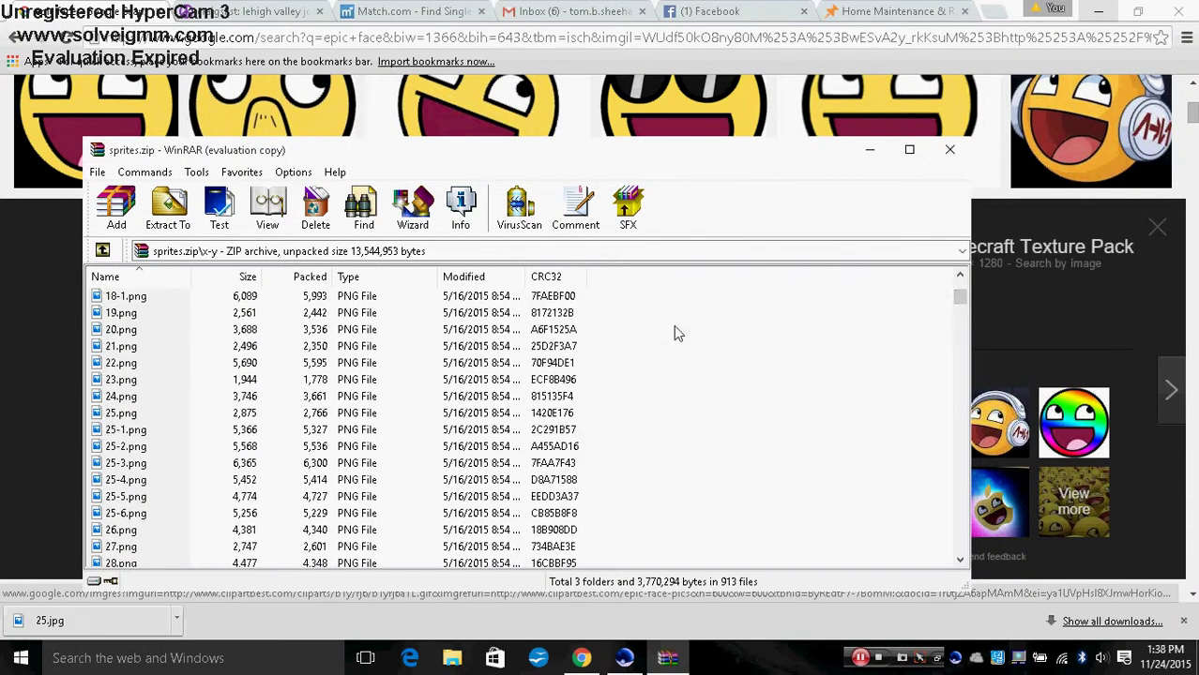
pyautogui.click(210, 408)
pyautogui.doubleClick(211, 406)
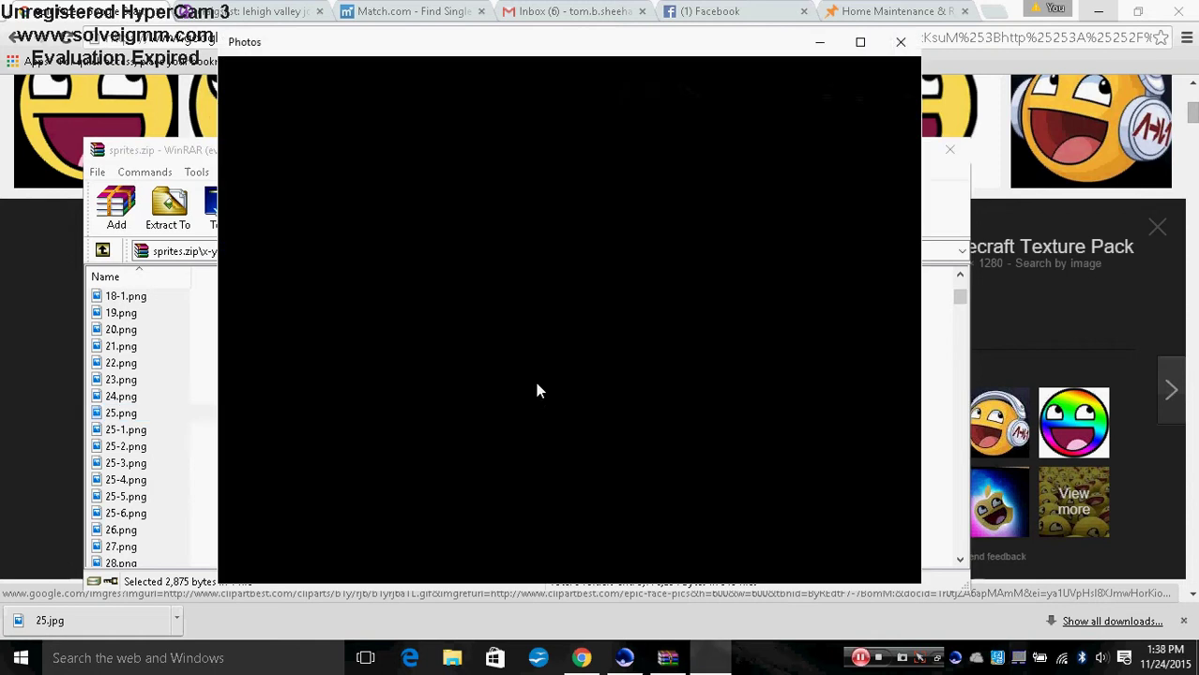
pyautogui.click(899, 41)
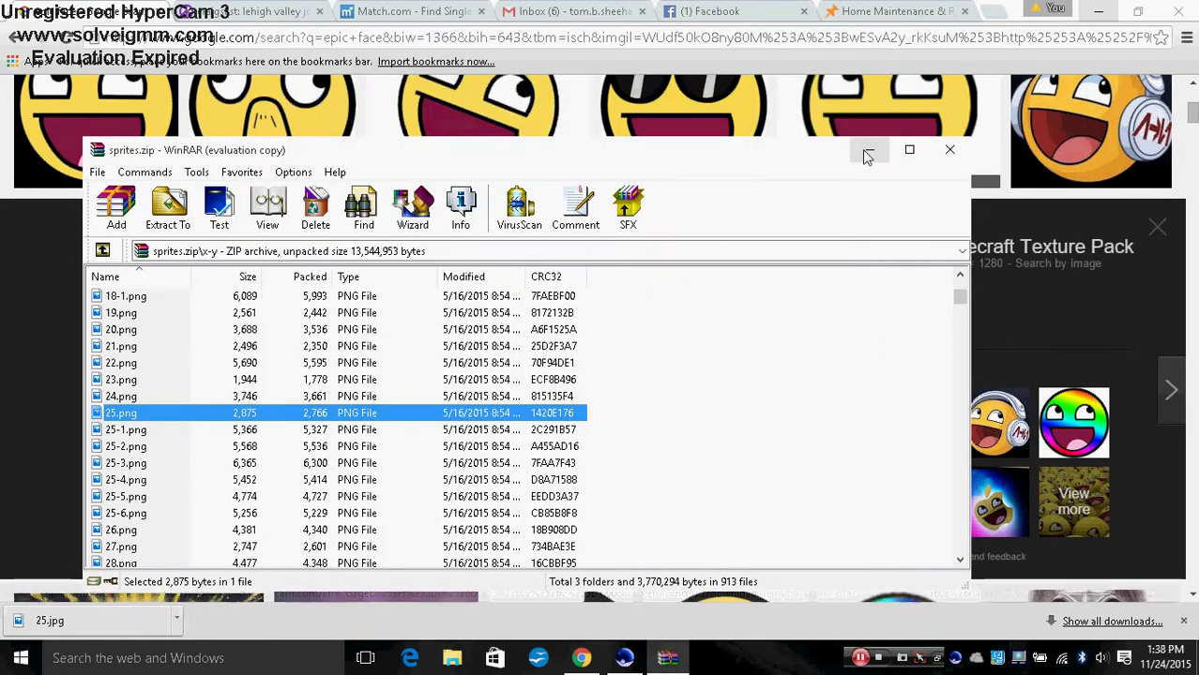
pyautogui.moveTo(960, 300)
pyautogui.mouseDown()
pyautogui.moveTo(960, 274)
pyautogui.moveTo(963, 294)
pyautogui.mouseUp()
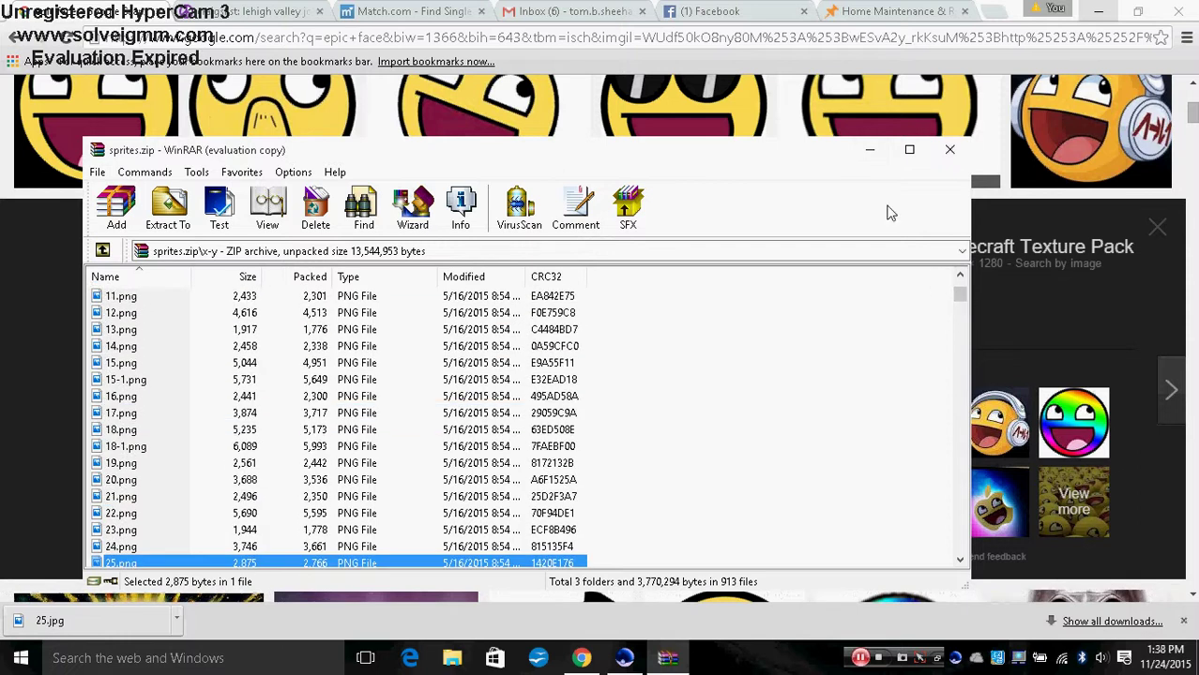
pyautogui.click(870, 150)
# - Save the epic face picture again under the name 25 with the file type set to All Files
pyautogui.rightClick(371, 460)
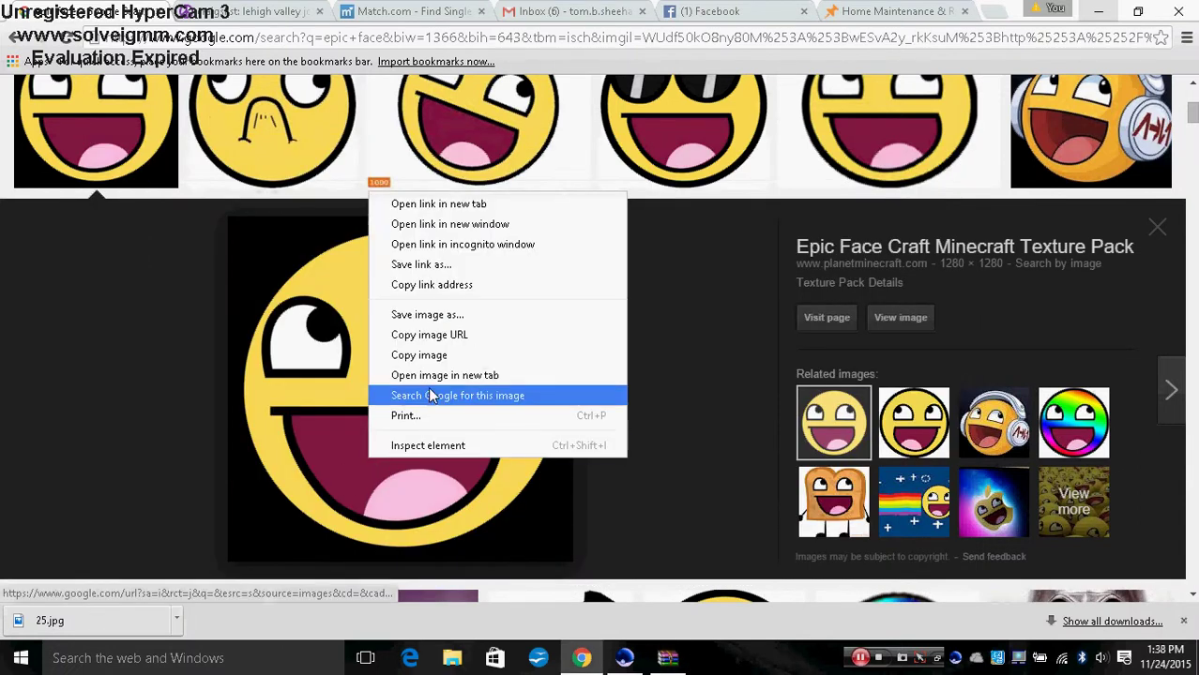
pyautogui.click(441, 314)
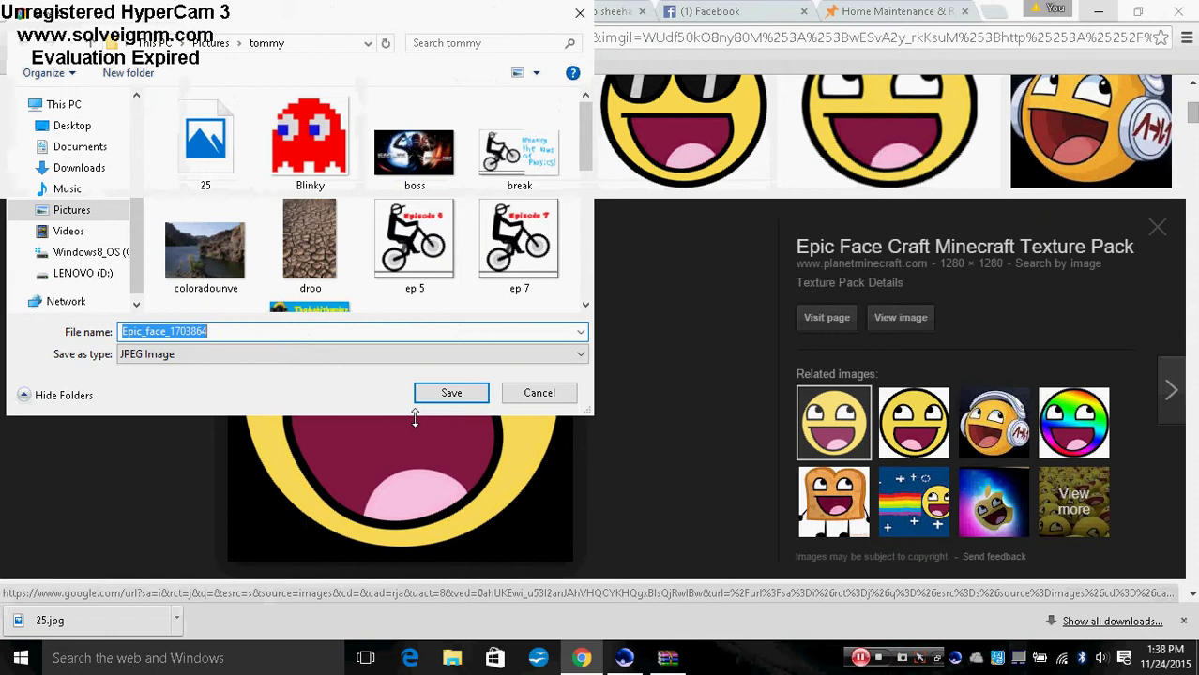
pyautogui.press('BackSpace')
pyautogui.click(355, 360)
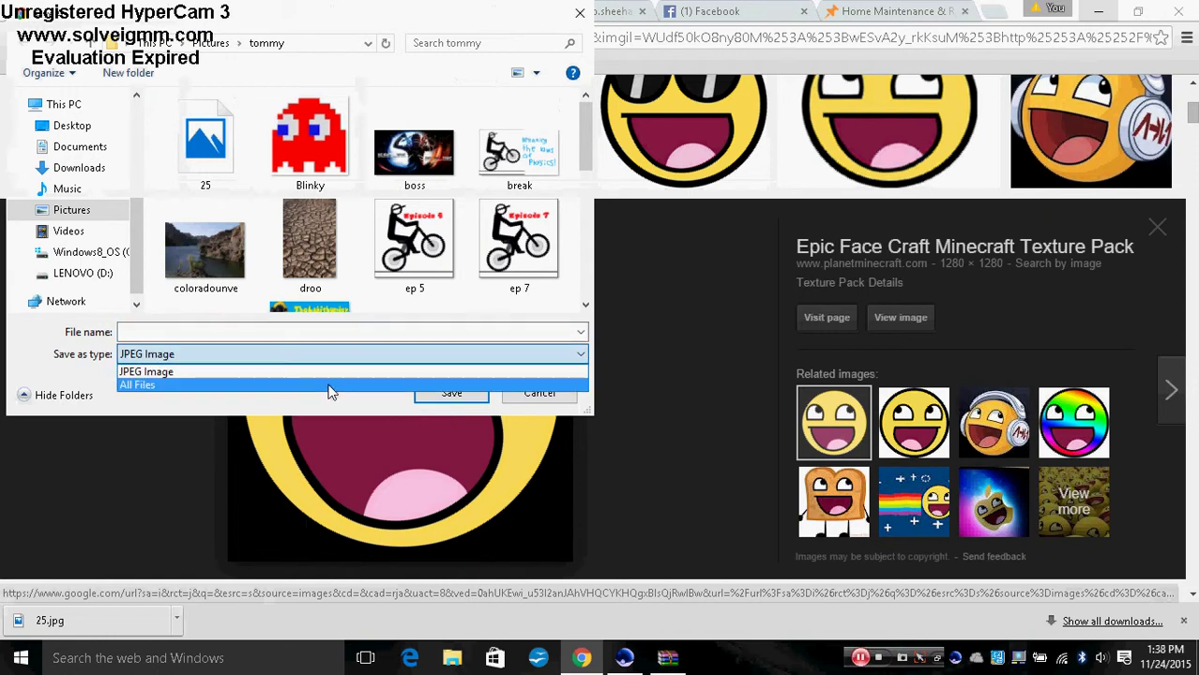
pyautogui.click(330, 386)
pyautogui.click(300, 333)
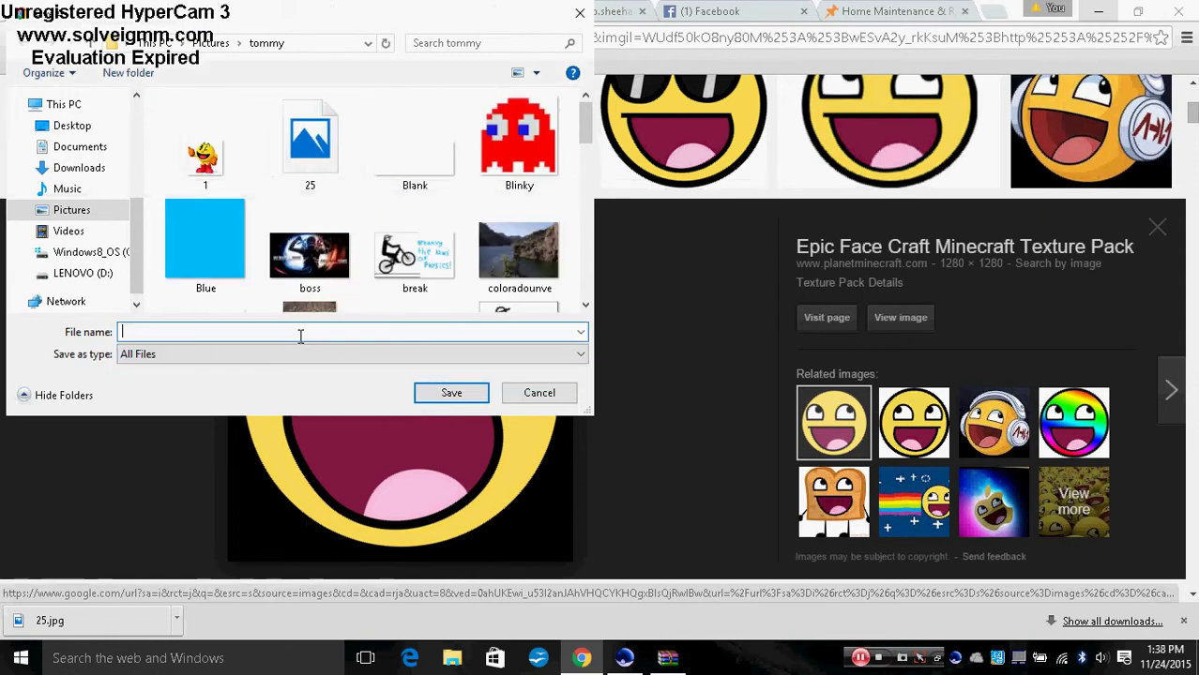
pyautogui.write('P')
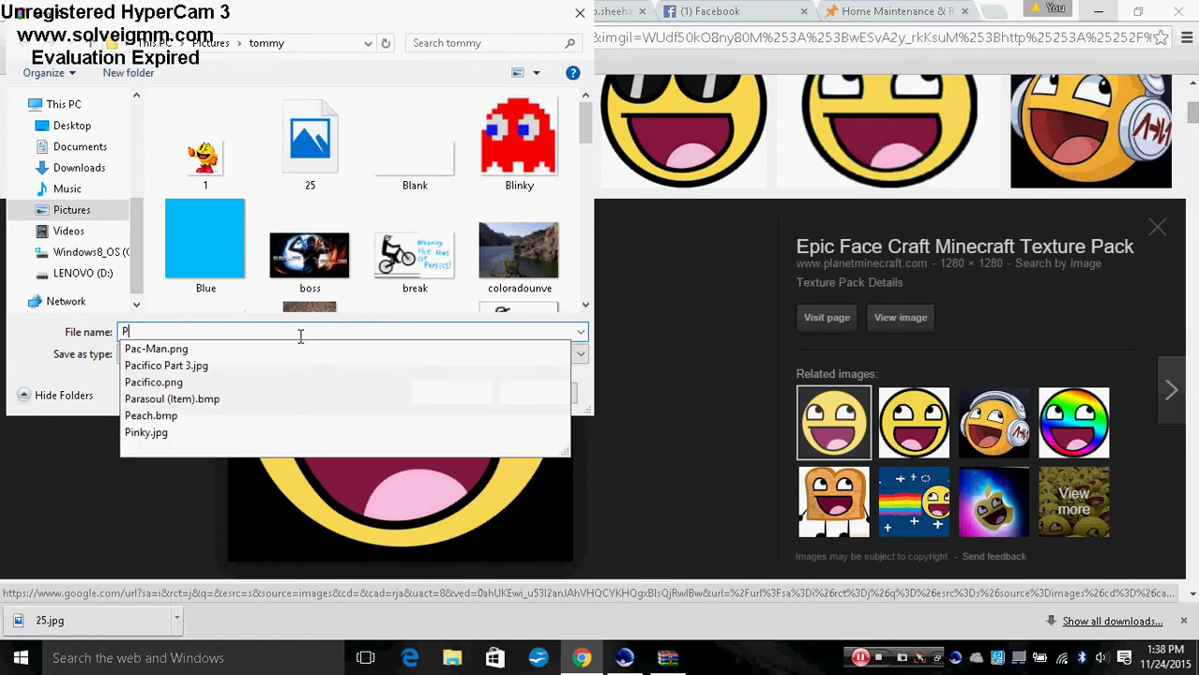
pyautogui.write('ik')
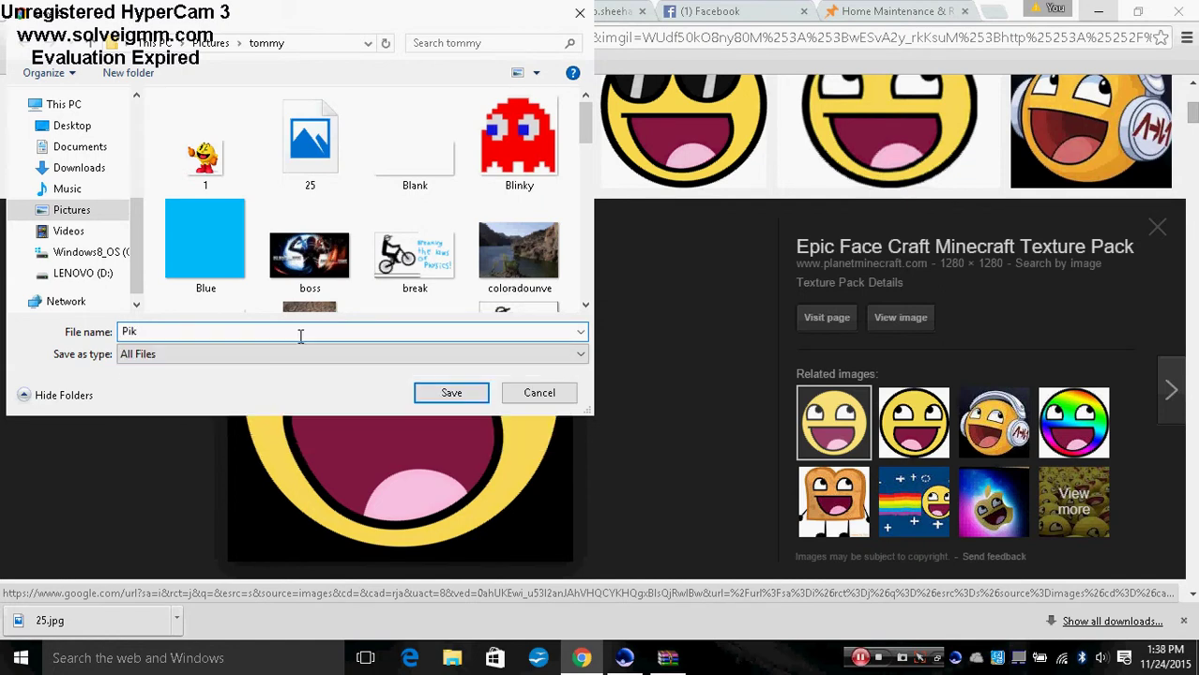
pyautogui.write('1')
pyautogui.press('BackSpace')
pyautogui.write('25')
pyautogui.click(433, 405)
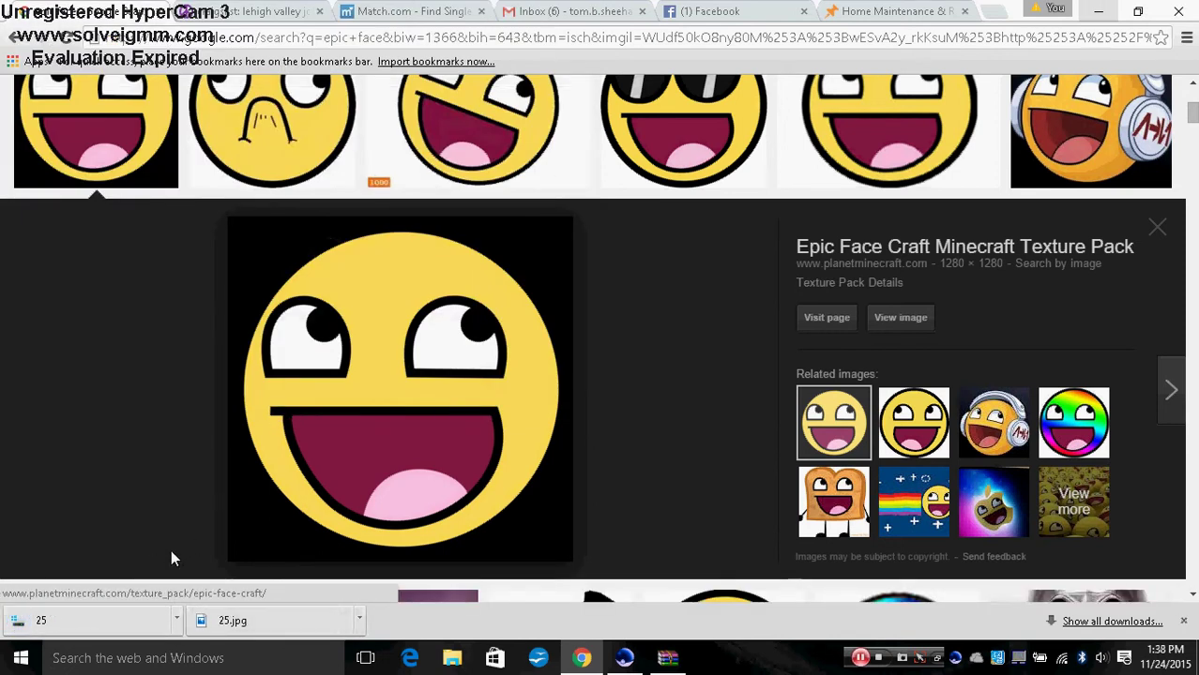
# - Copy the downloaded 25.jpg from the browser onto the desktop
pyautogui.rightClick(291, 636)
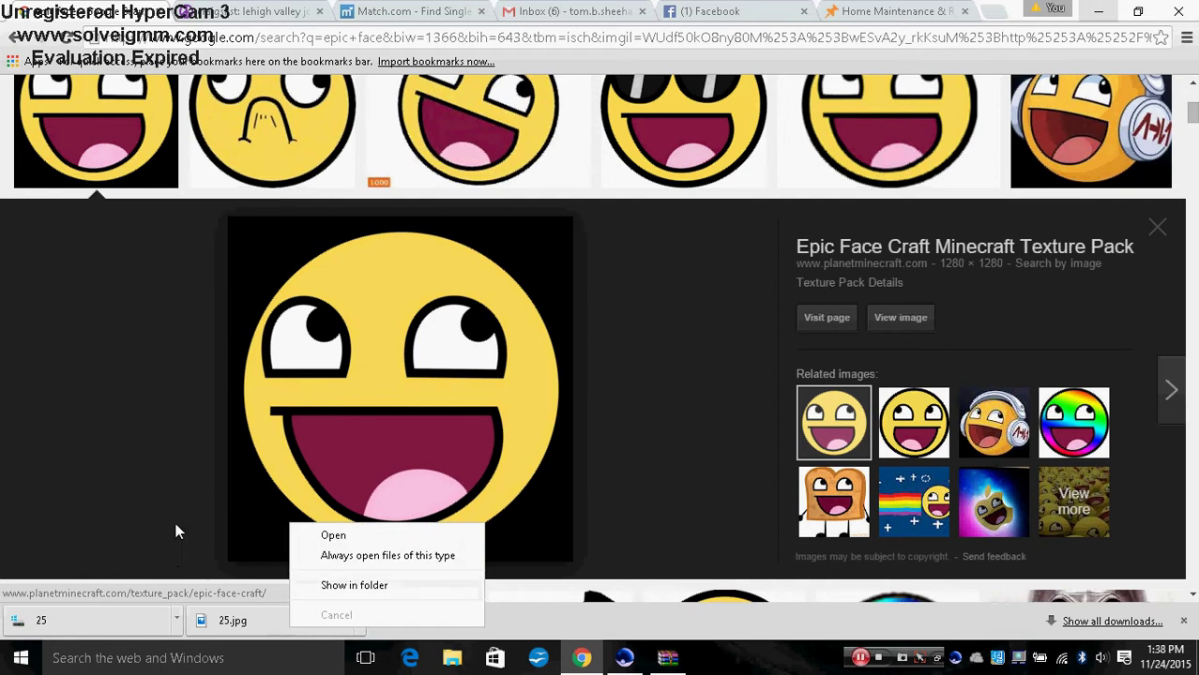
pyautogui.click(148, 511)
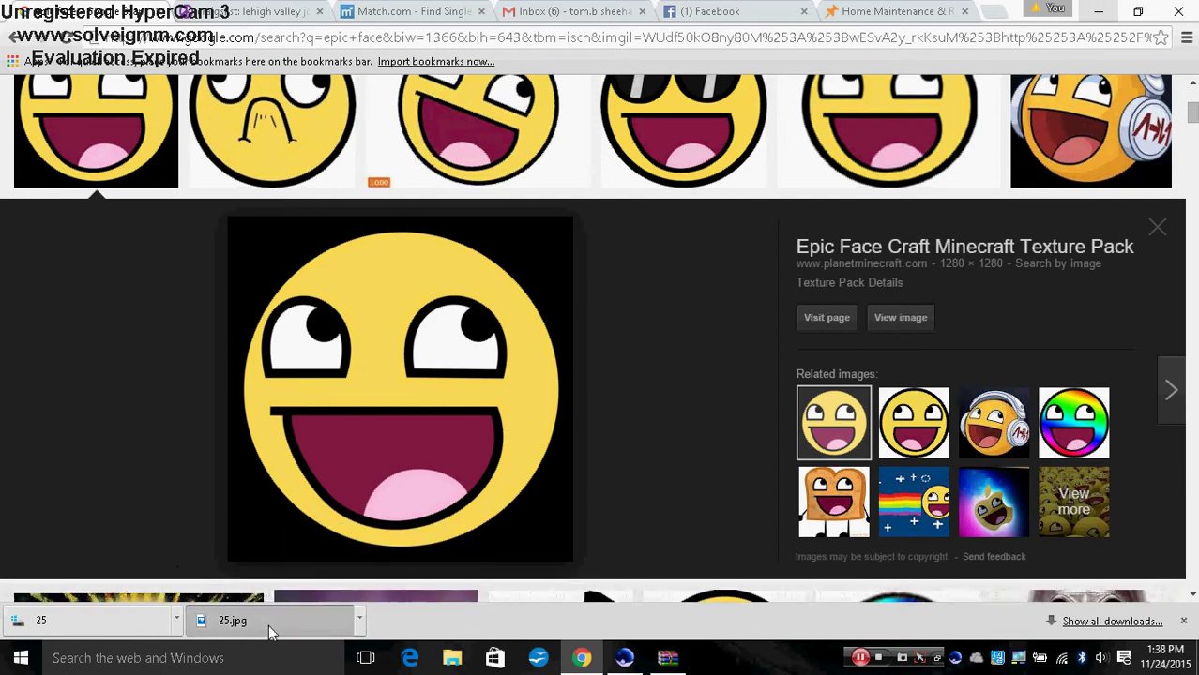
pyautogui.click(1196, 658)
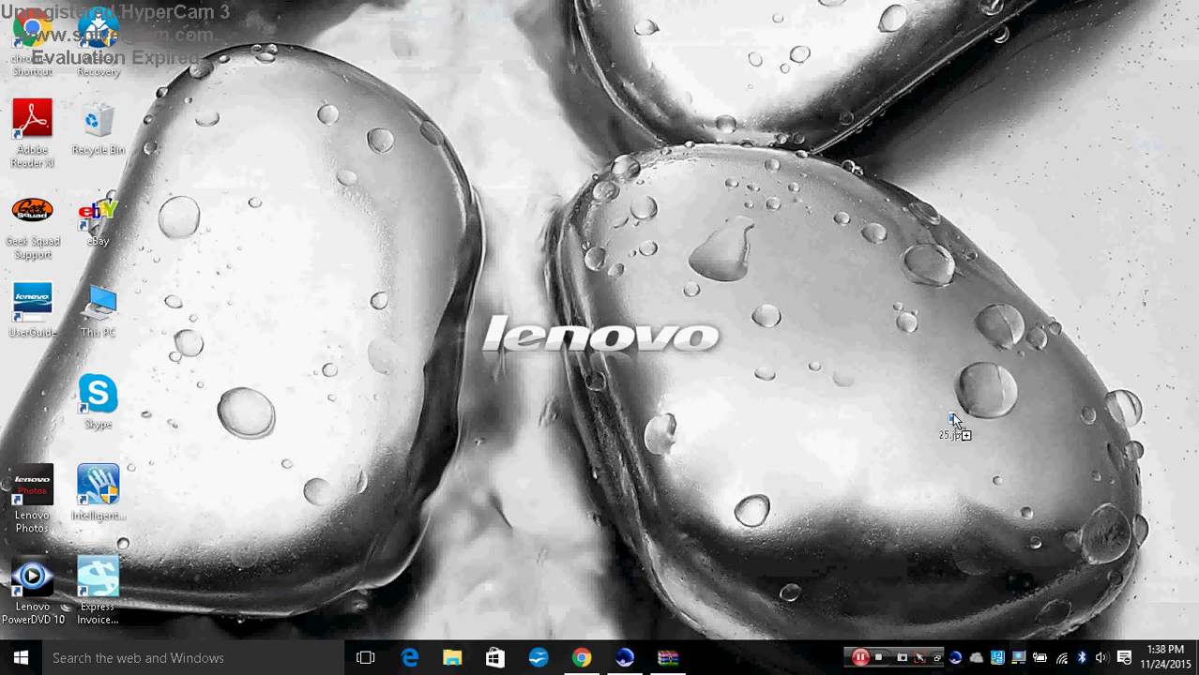
# - Open the desktop copy of image 25 in Paint
pyautogui.rightClick(954, 315)
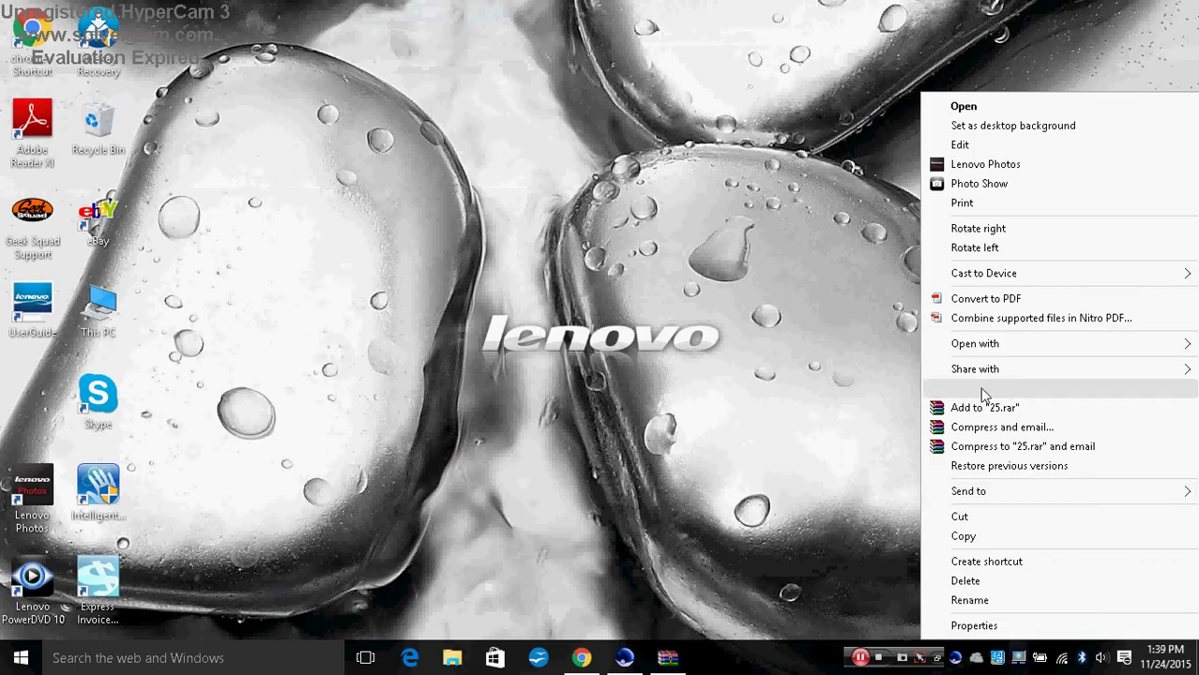
pyautogui.moveTo(992, 348)
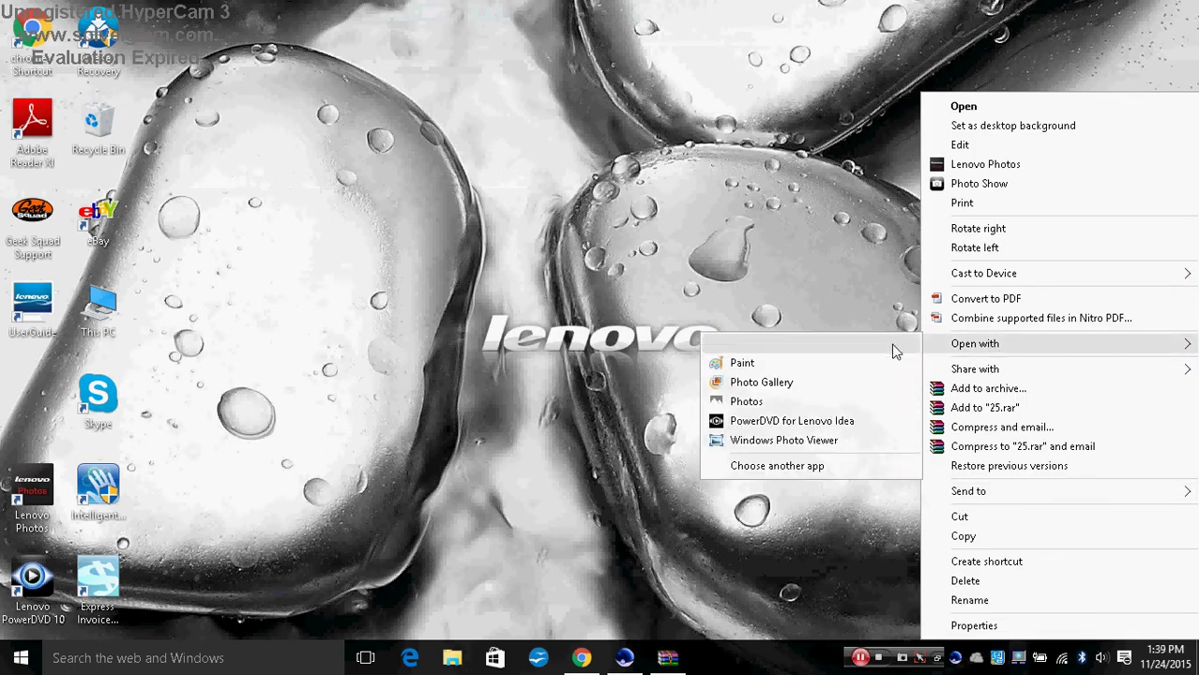
pyautogui.click(783, 368)
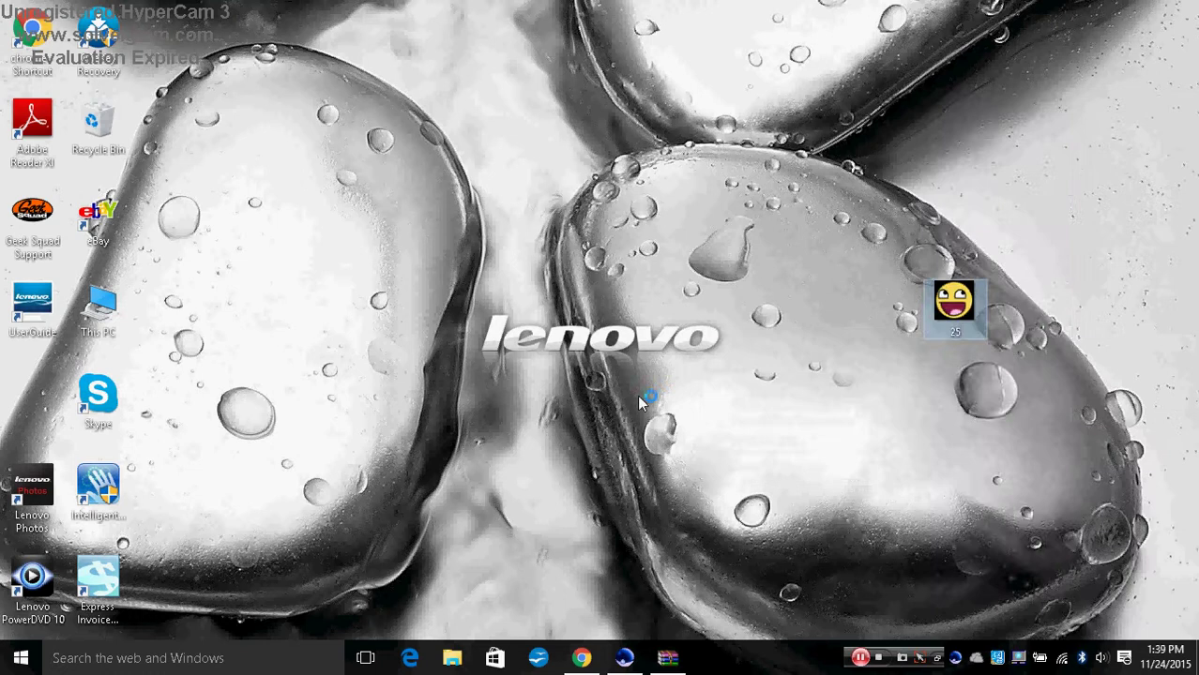
pyautogui.write('paint')
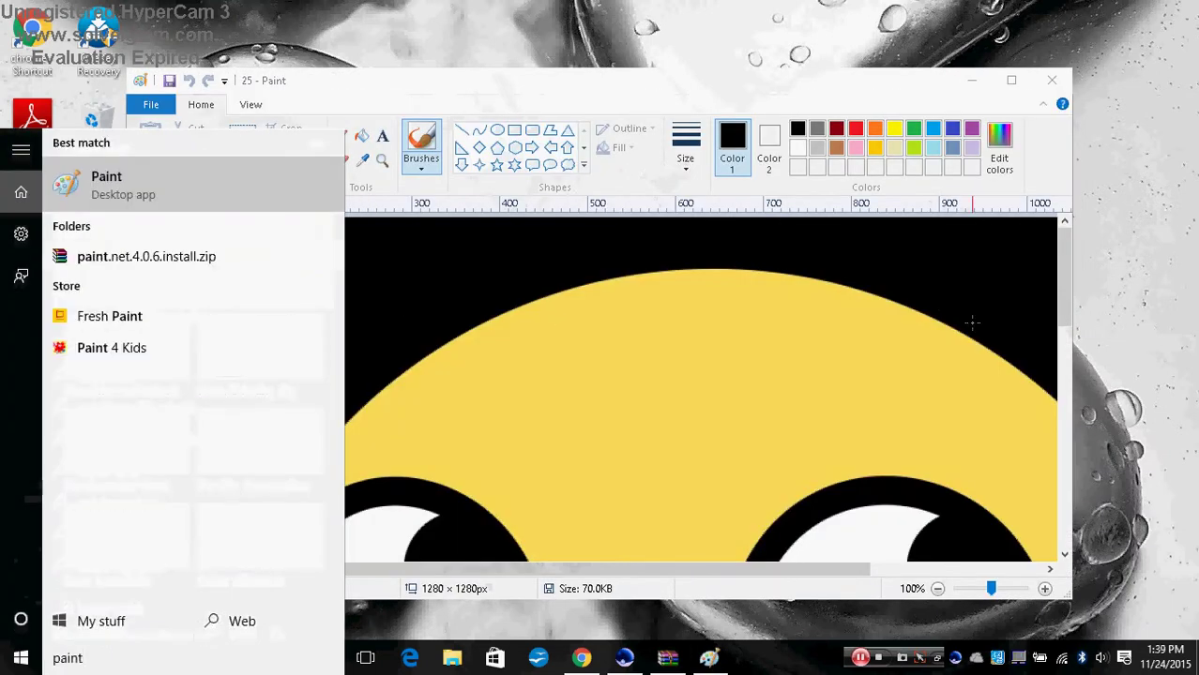
pyautogui.click(1118, 347)
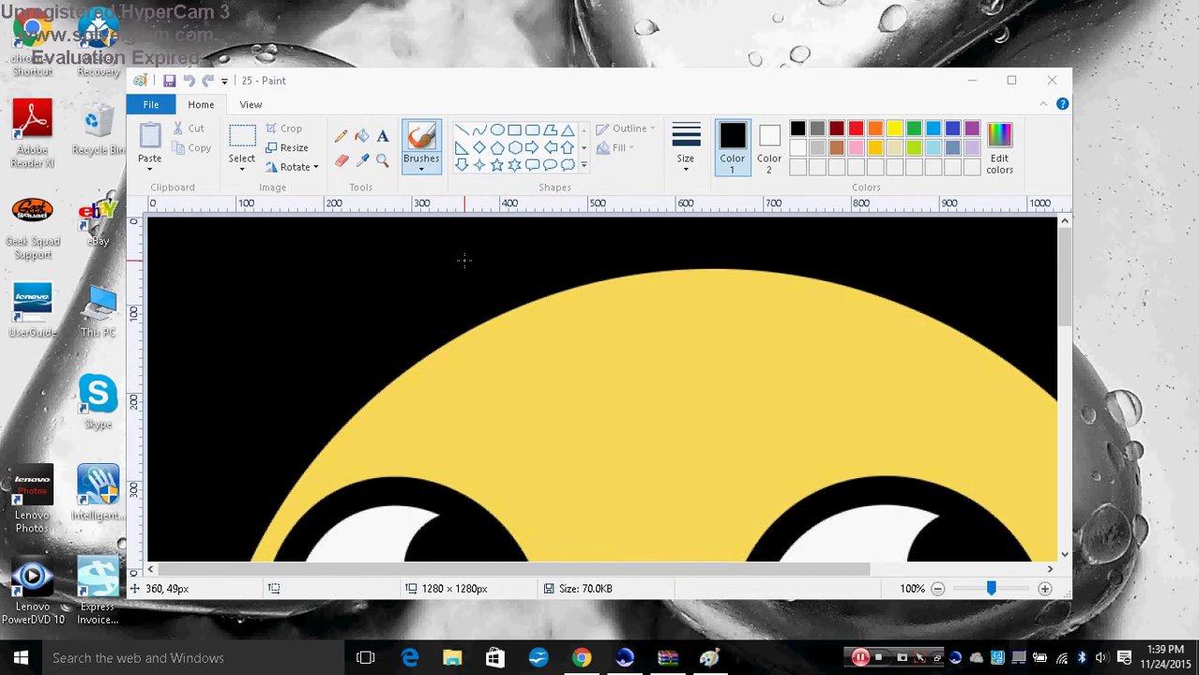
# - Save the picture as a PNG named 25 on the desktop and close Paint
pyautogui.click(153, 105)
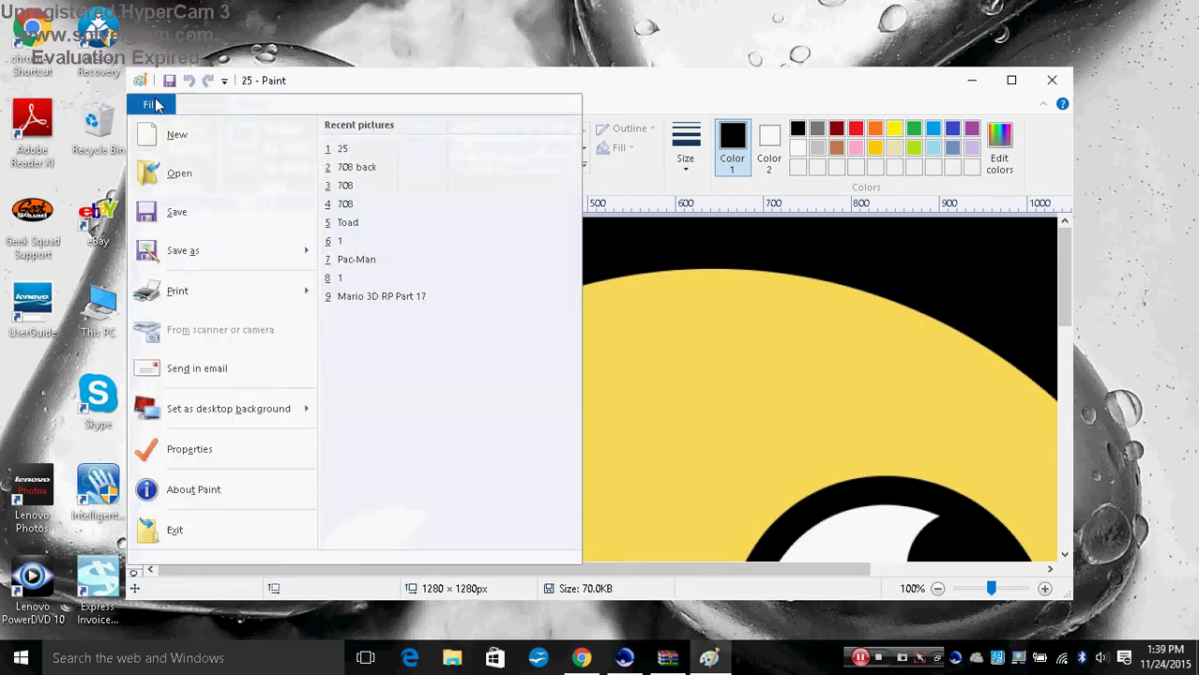
pyautogui.moveTo(222, 256)
pyautogui.click(422, 162)
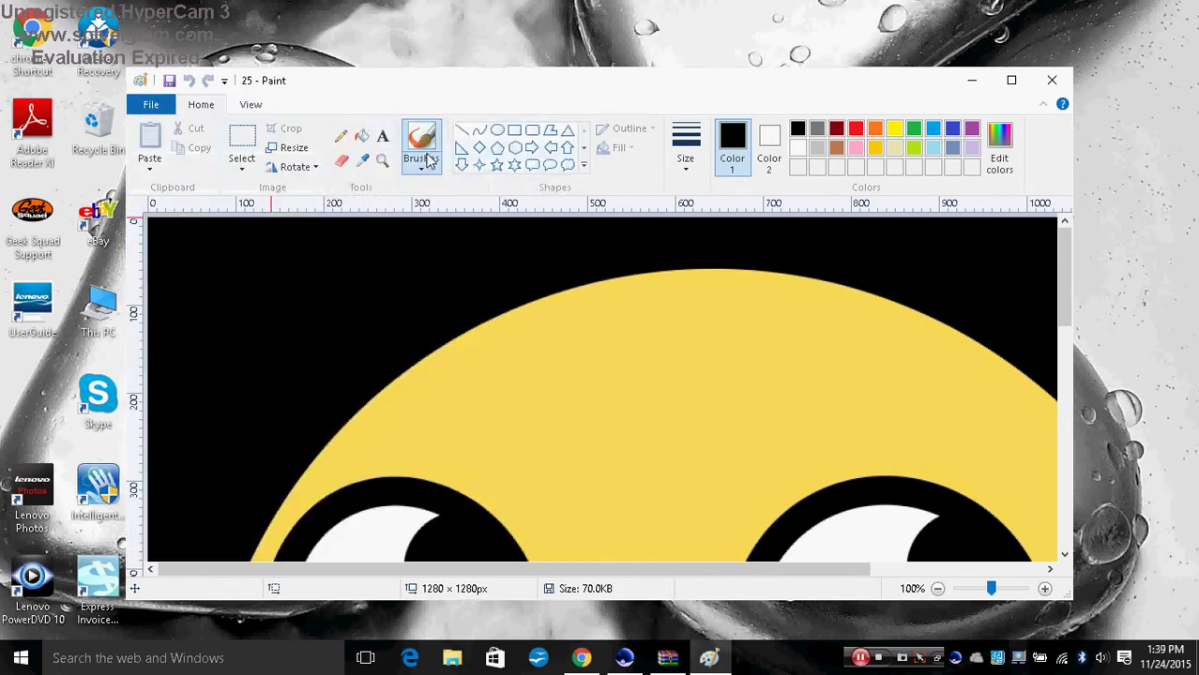
pyautogui.click(760, 506)
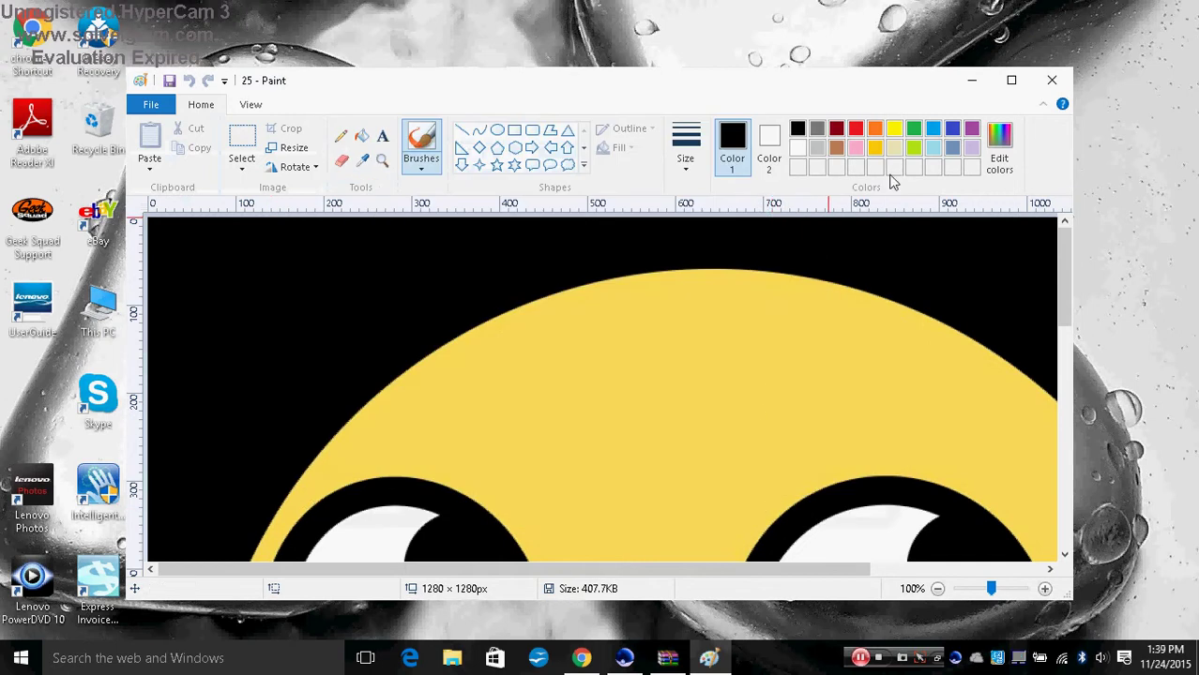
pyautogui.click(1051, 79)
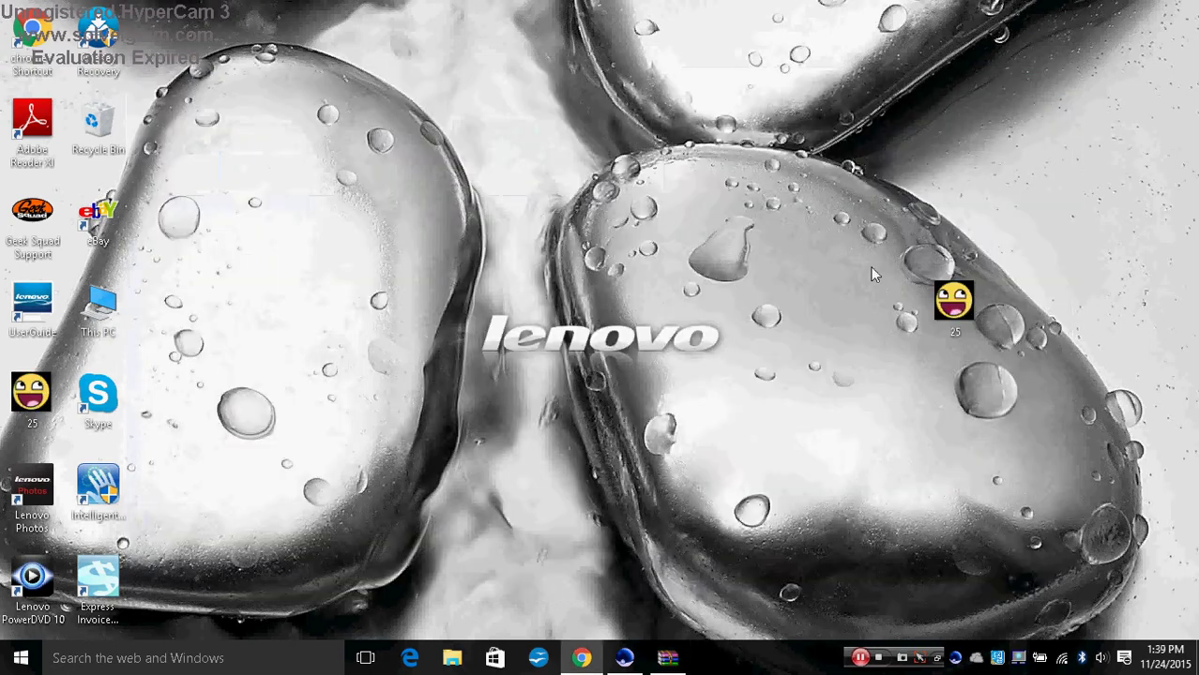
# - Switch to WinRAR, preview the original 25.png sprite in the x-y folder, and close the preview
pyautogui.click(667, 658)
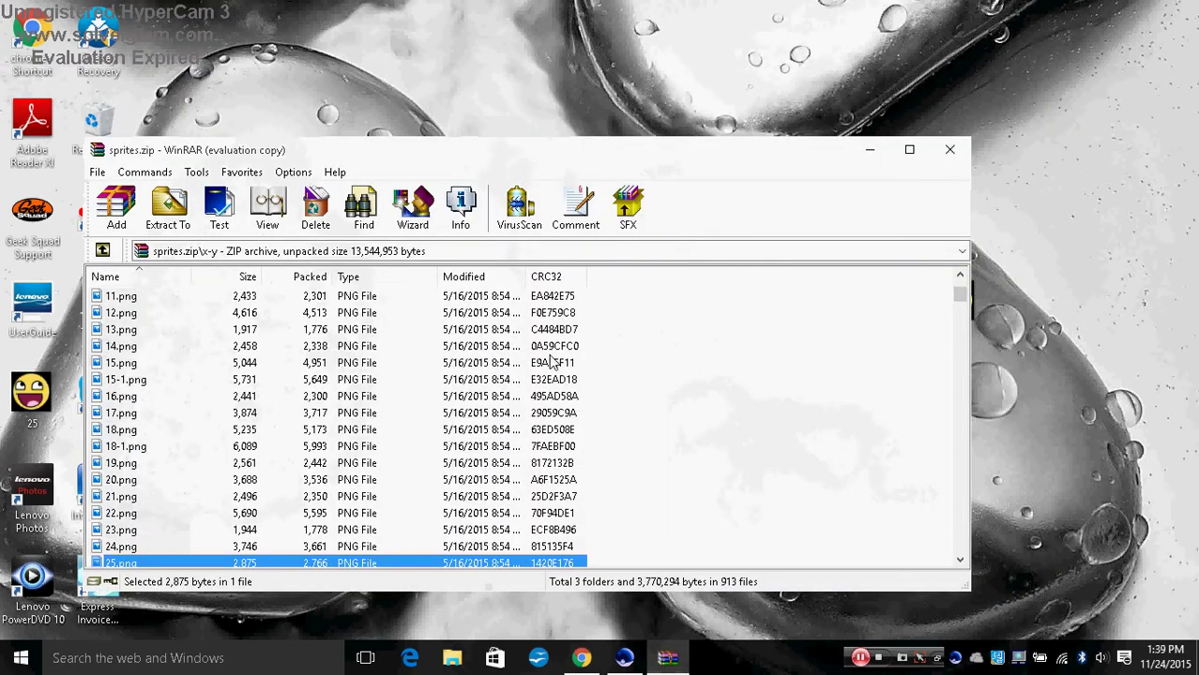
pyautogui.doubleClick(416, 563)
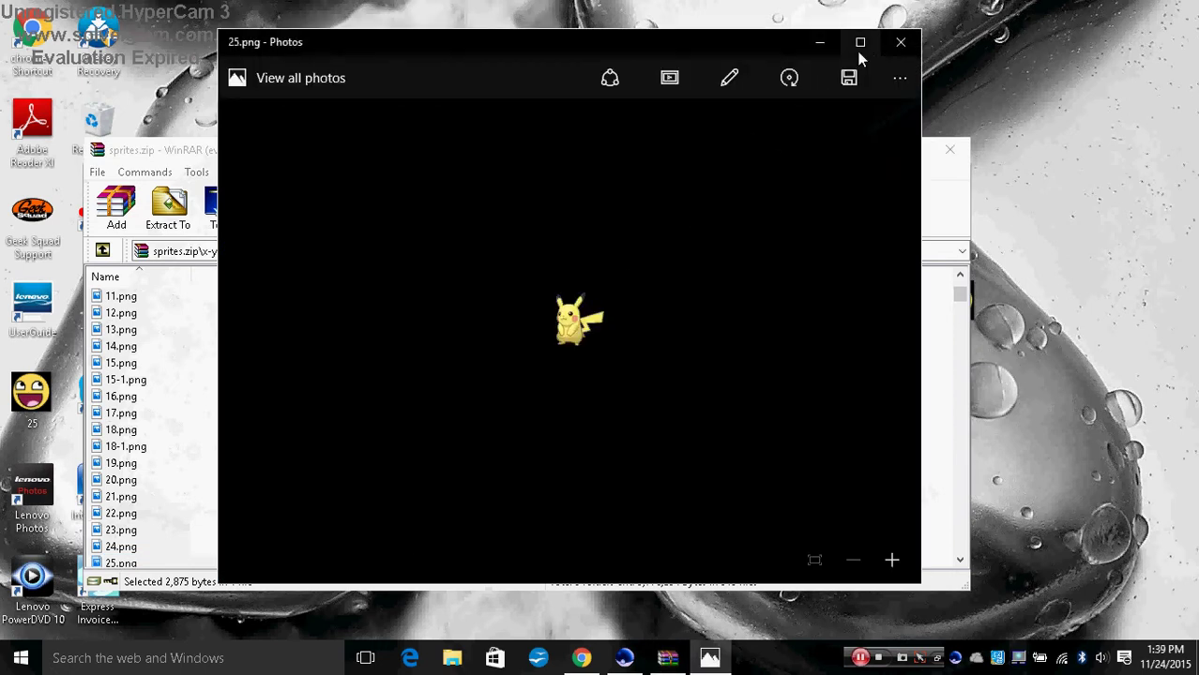
pyautogui.click(900, 41)
# - Extract 25.png from the archive's x-y folder to the desktop, replacing the existing file of that name
pyautogui.rightClick(367, 563)
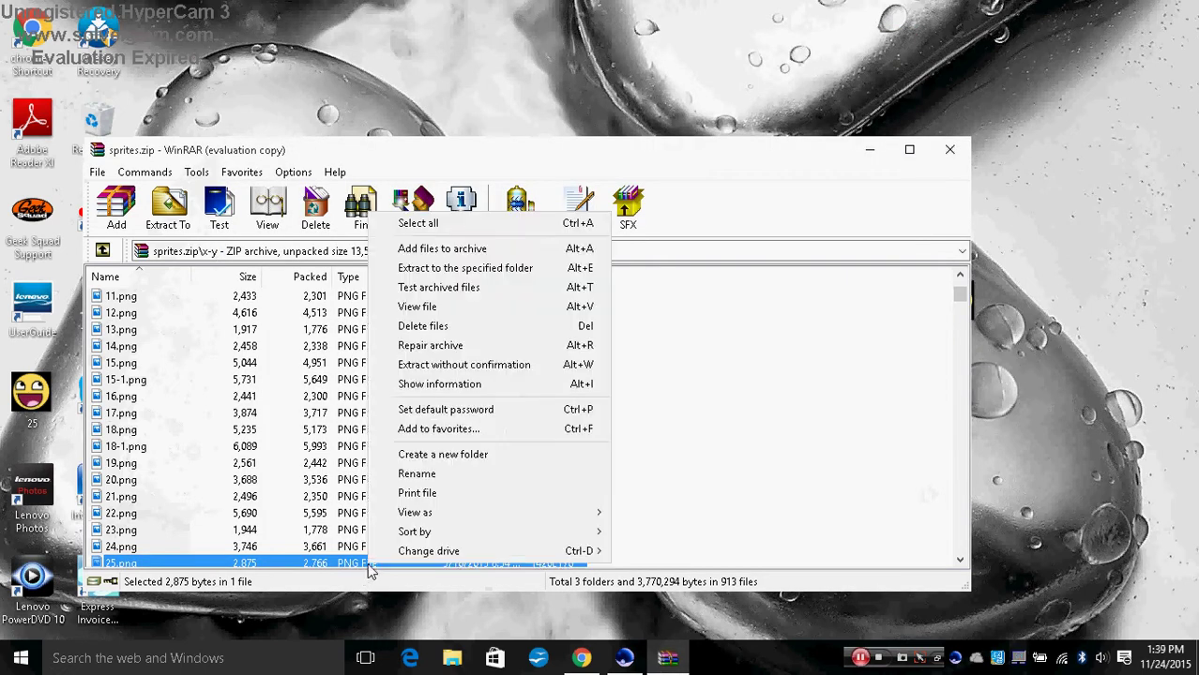
pyautogui.click(710, 414)
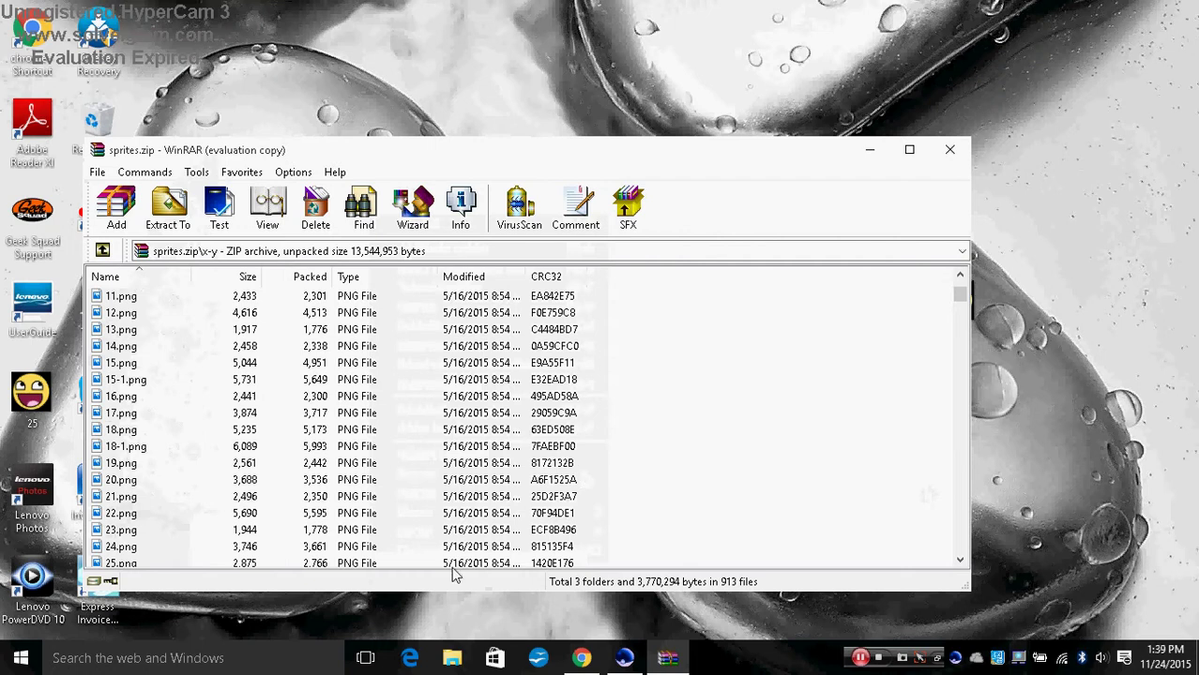
pyautogui.moveTo(430, 560); pyautogui.dragTo(1050, 469)
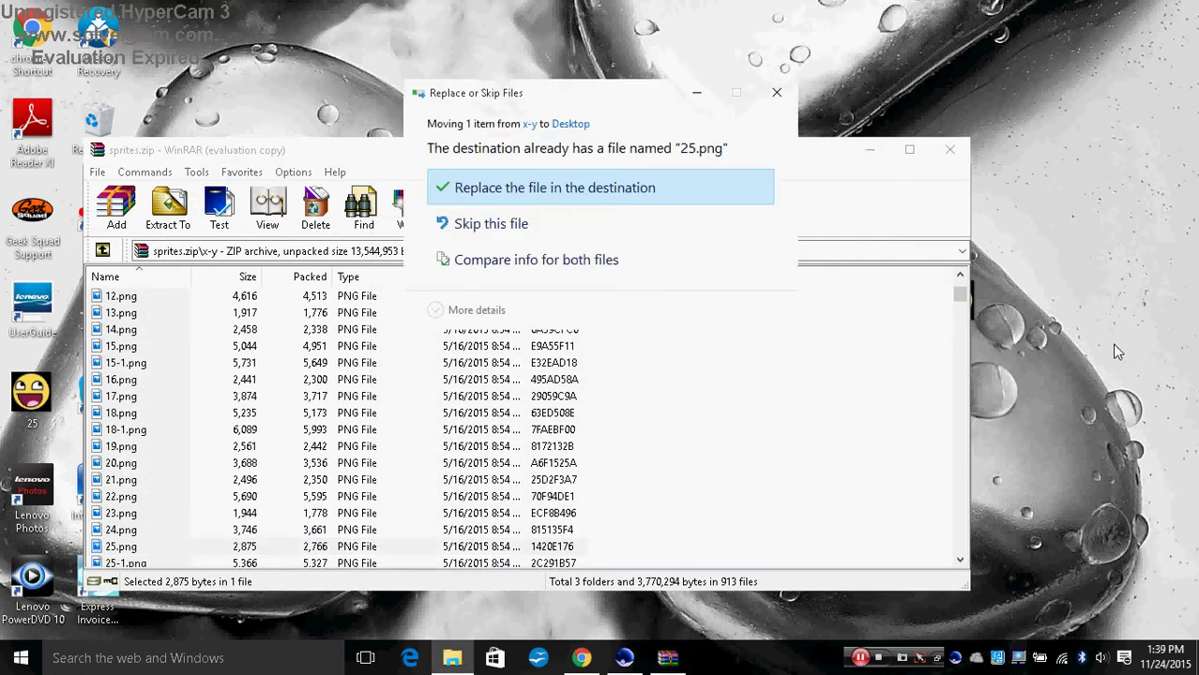
pyautogui.click(686, 199)
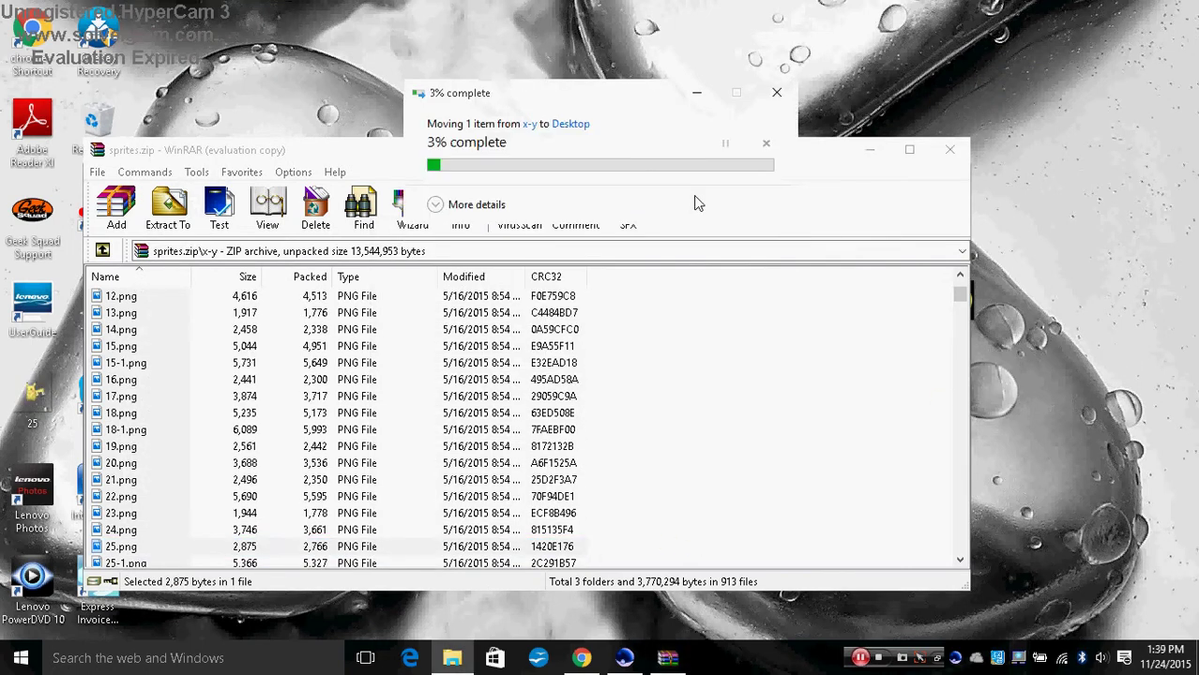
# - Open the extracted desktop 25.png in Paint to examine its dimensions, leaving its size settings unchanged
pyautogui.rightClick(50, 400)
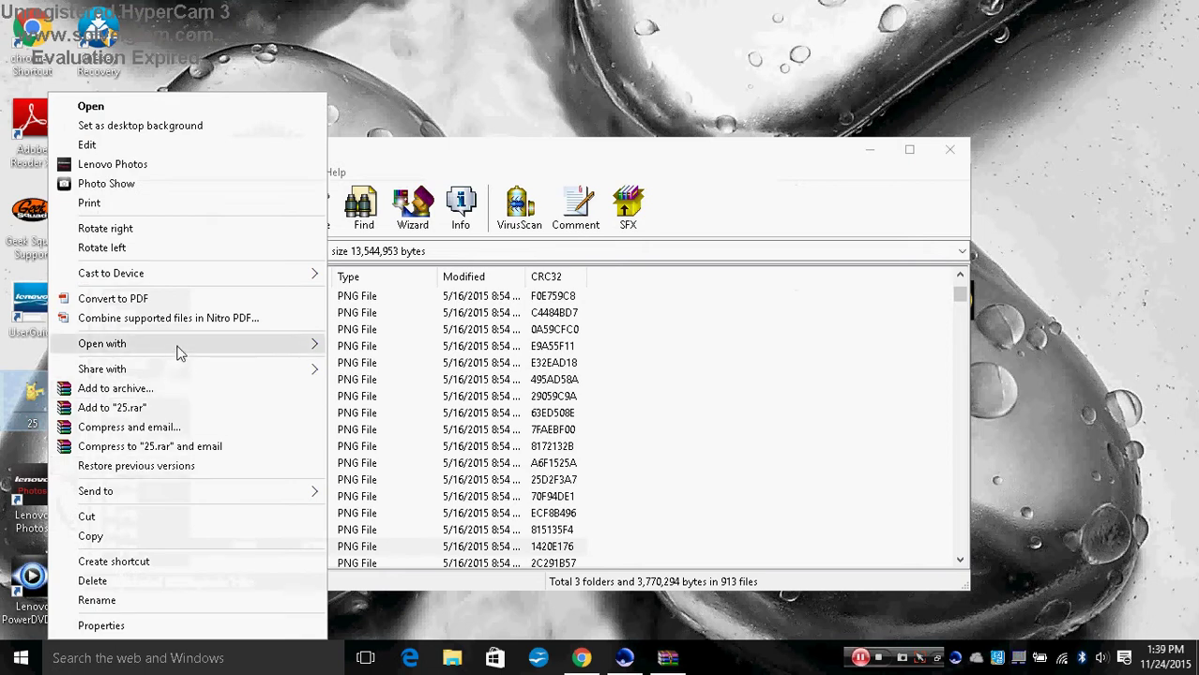
pyautogui.moveTo(180, 353)
pyautogui.click(378, 361)
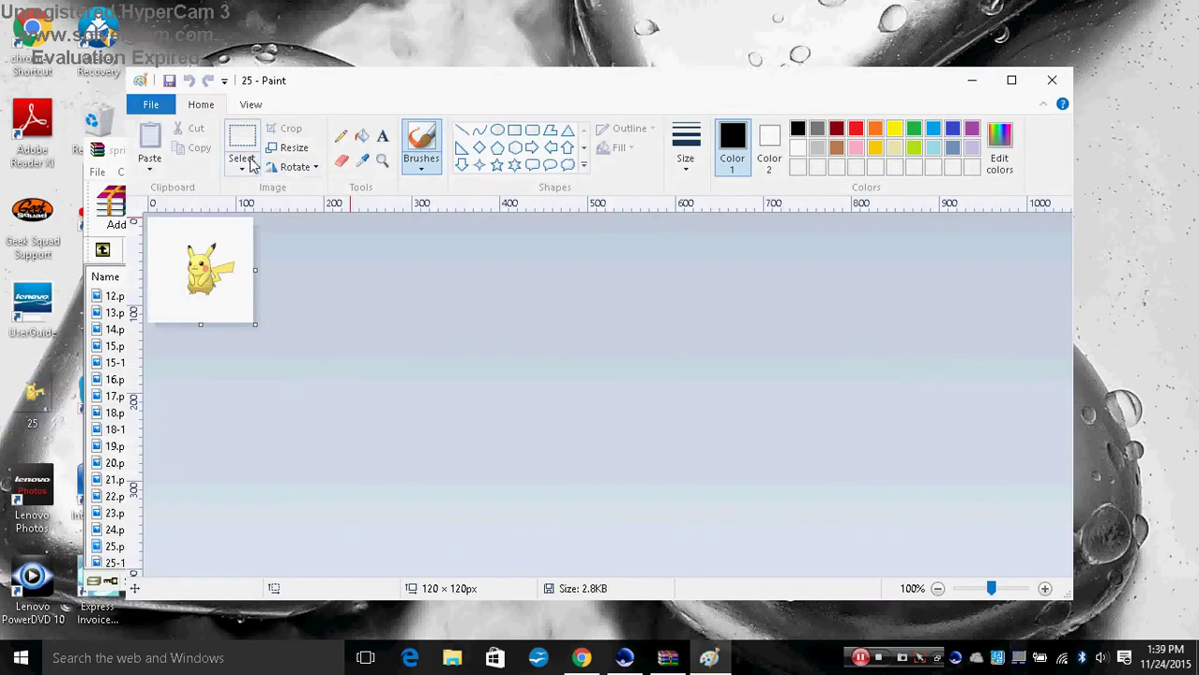
pyautogui.click(281, 148)
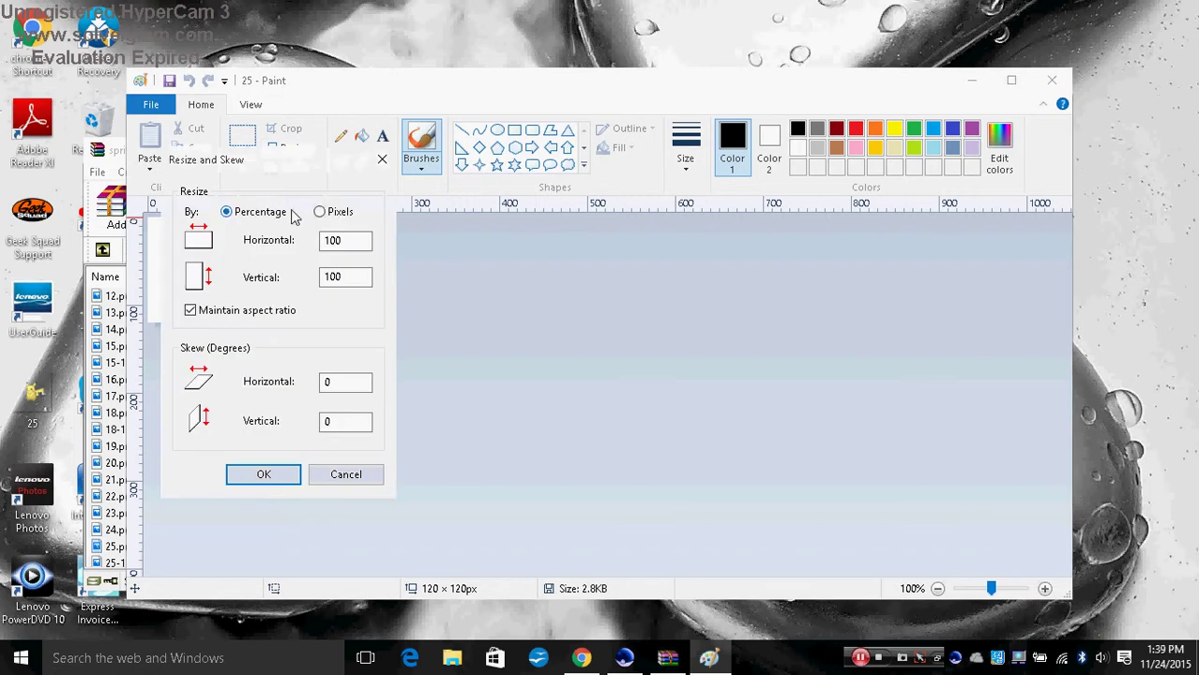
pyautogui.click(382, 160)
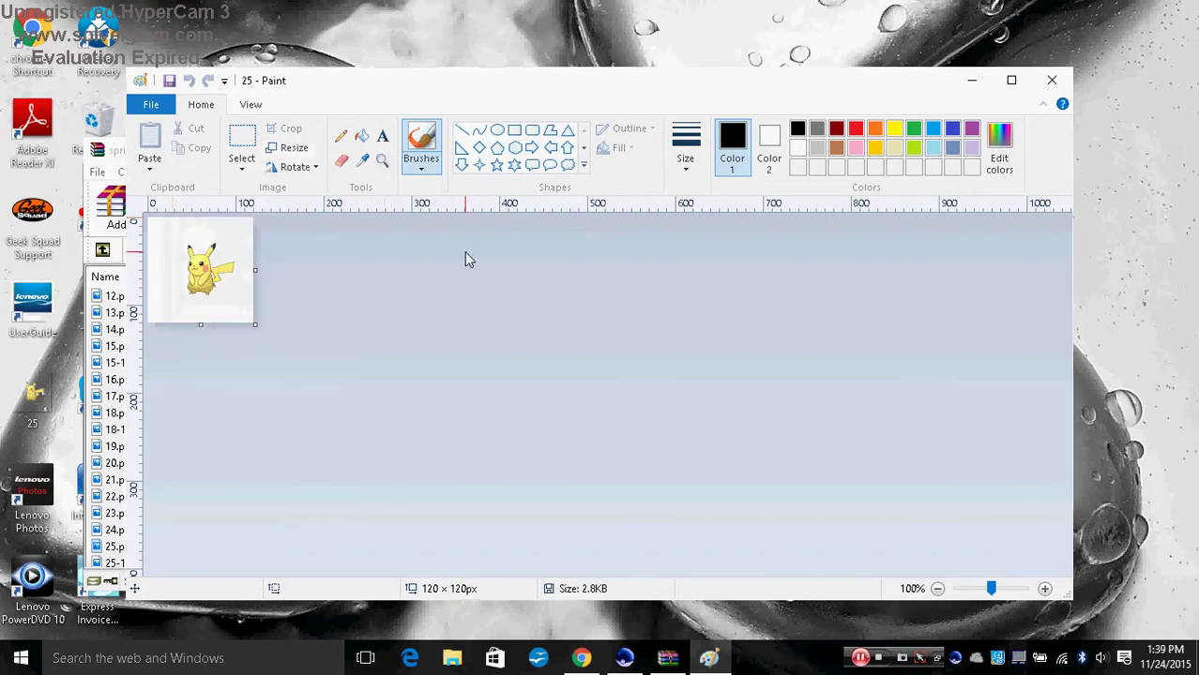
# - Erase Pikachu from the canvas and open the epic face image 25 from the desktop, saving the changes to 25.png
pyautogui.click(341, 159)
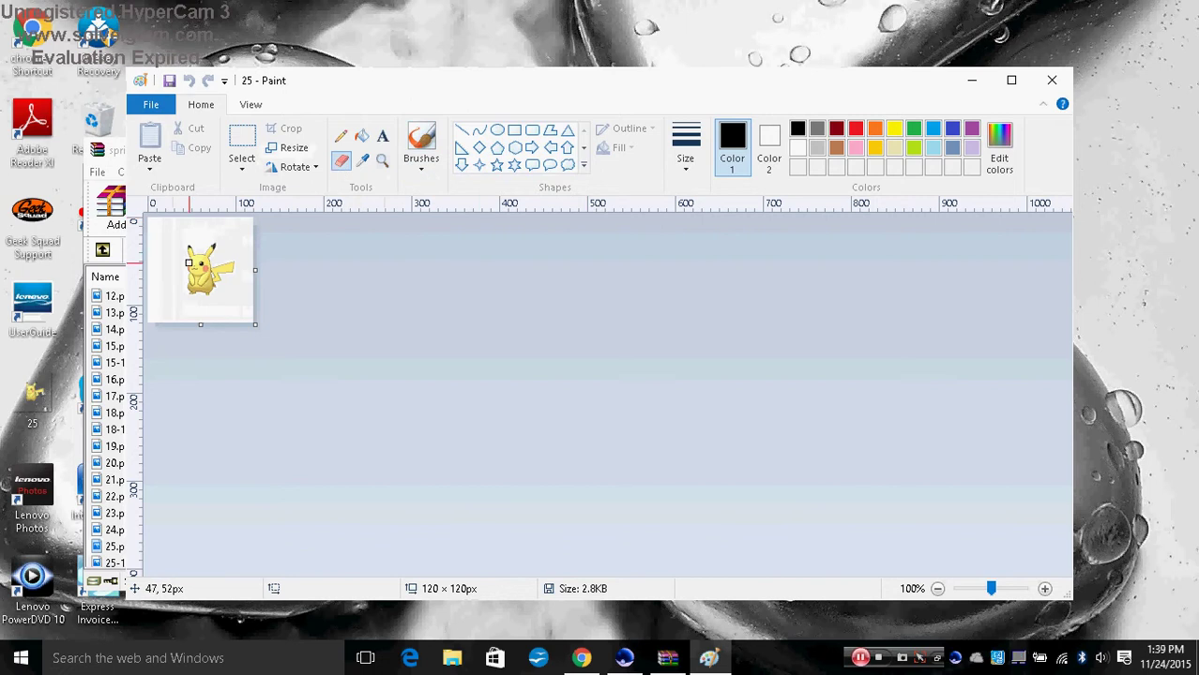
pyautogui.moveTo(189, 263)
pyautogui.mouseDown()
pyautogui.moveTo(191, 295)
pyautogui.moveTo(179, 300)
pyautogui.moveTo(217, 292)
pyautogui.moveTo(173, 288)
pyautogui.moveTo(229, 282)
pyautogui.moveTo(186, 284)
pyautogui.moveTo(260, 262)
pyautogui.moveTo(170, 272)
pyautogui.moveTo(235, 262)
pyautogui.moveTo(215, 284)
pyautogui.moveTo(168, 277)
pyautogui.moveTo(184, 273)
pyautogui.moveTo(180, 259)
pyautogui.moveTo(211, 258)
pyautogui.moveTo(192, 257)
pyautogui.moveTo(201, 267)
pyautogui.moveTo(184, 247)
pyautogui.moveTo(214, 249)
pyautogui.mouseUp()
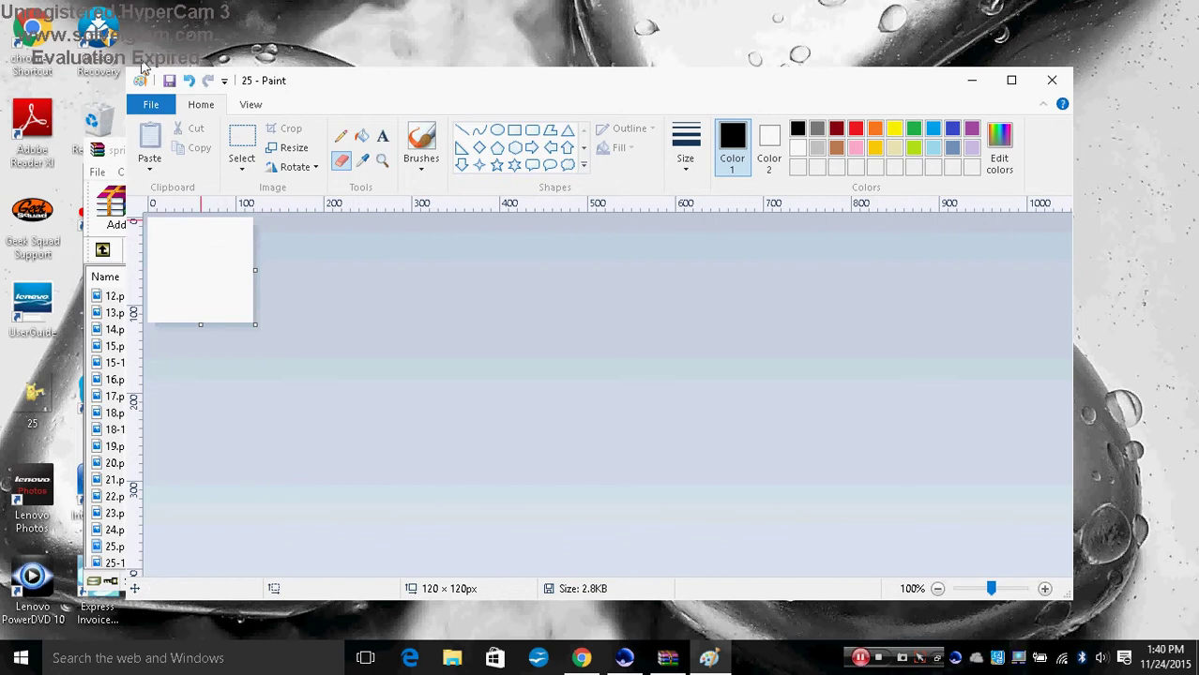
pyautogui.click(150, 104)
pyautogui.moveTo(215, 270)
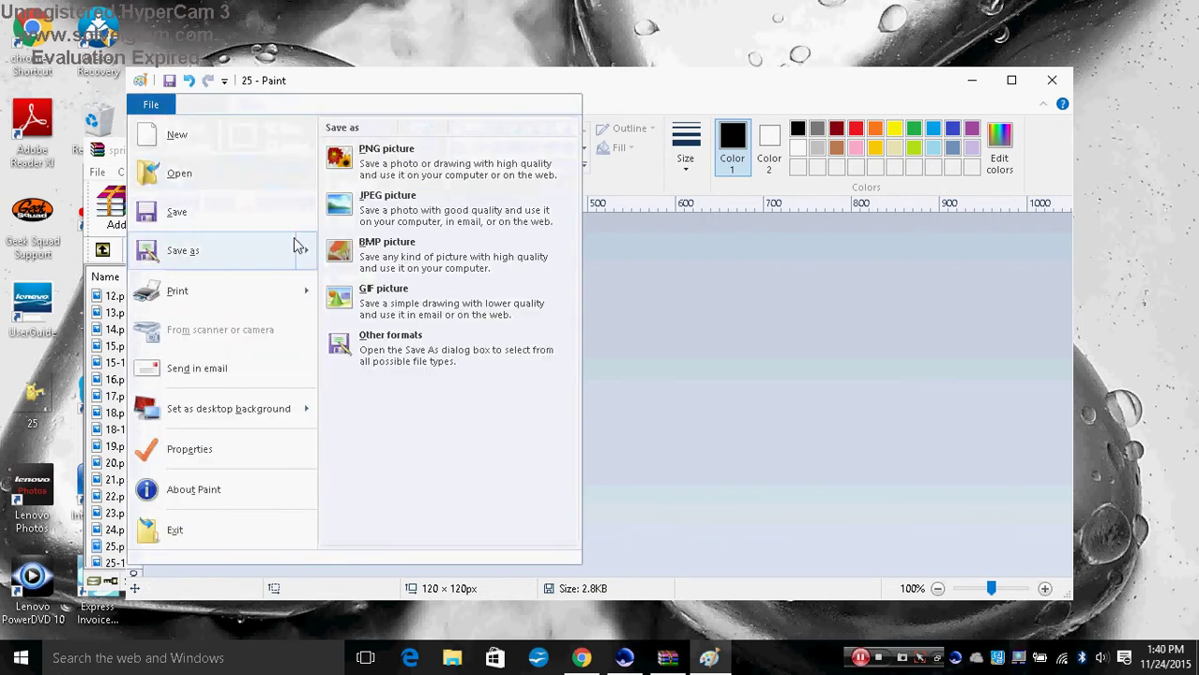
pyautogui.click(183, 172)
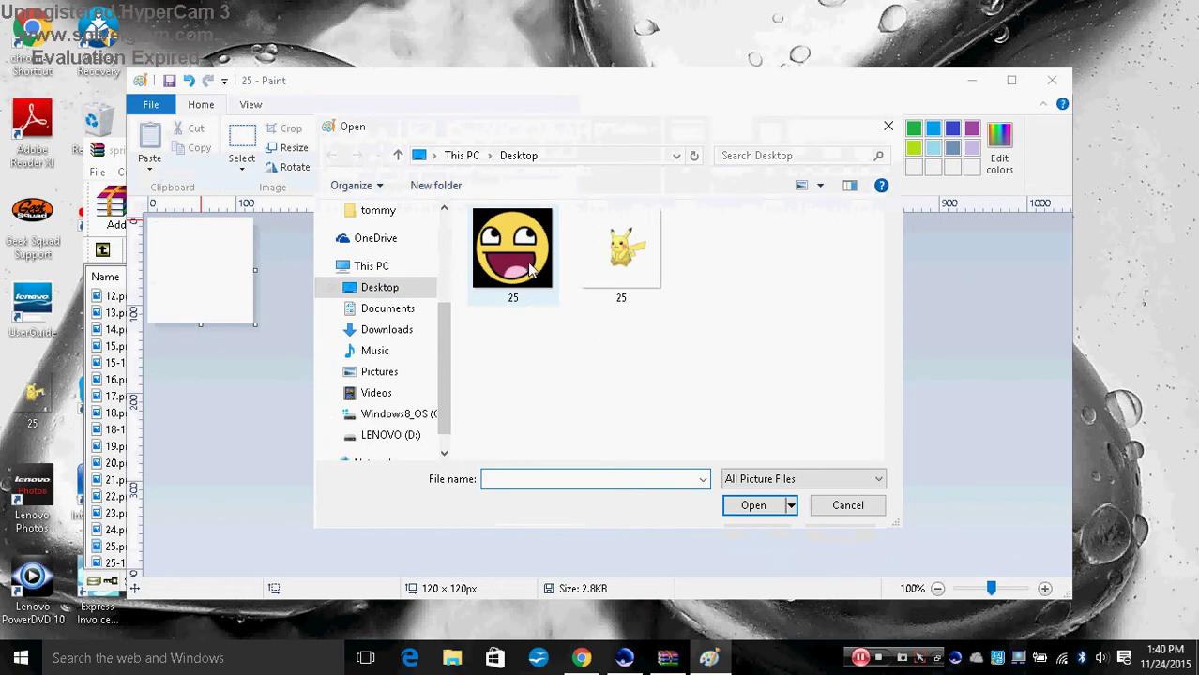
pyautogui.doubleClick(531, 270)
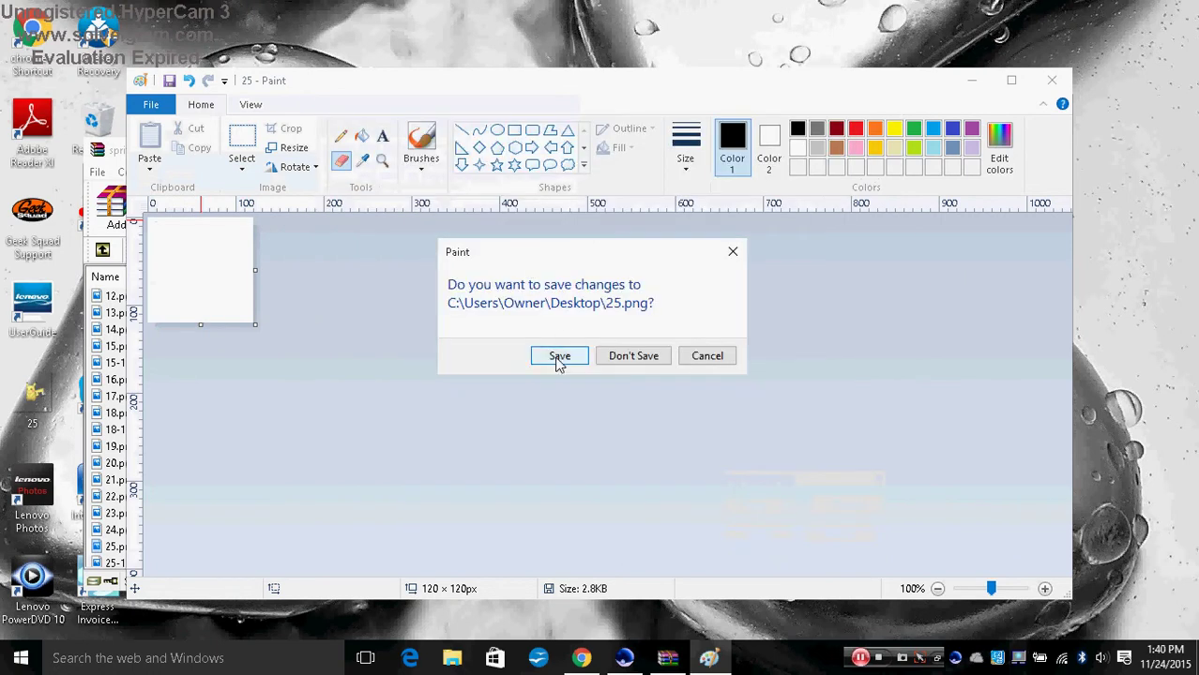
pyautogui.click(559, 355)
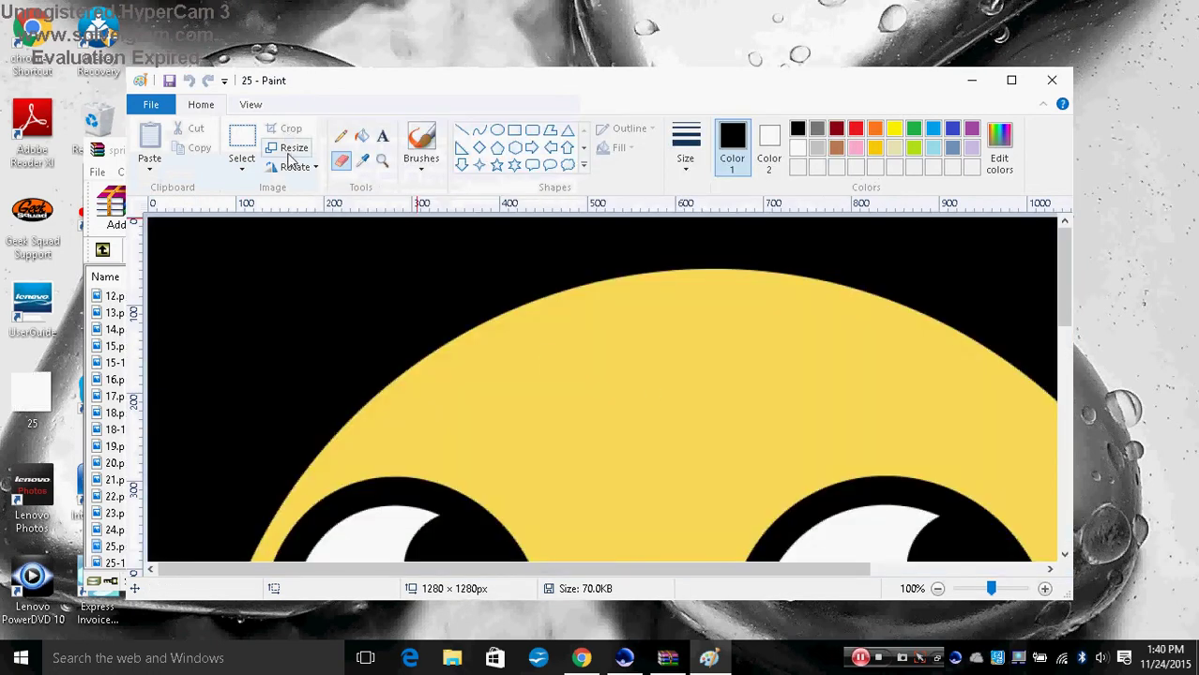
# - Resize the epic face picture to 120 × 120 pixels with the aspect ratio maintained
pyautogui.click(291, 151)
pyautogui.click(320, 213)
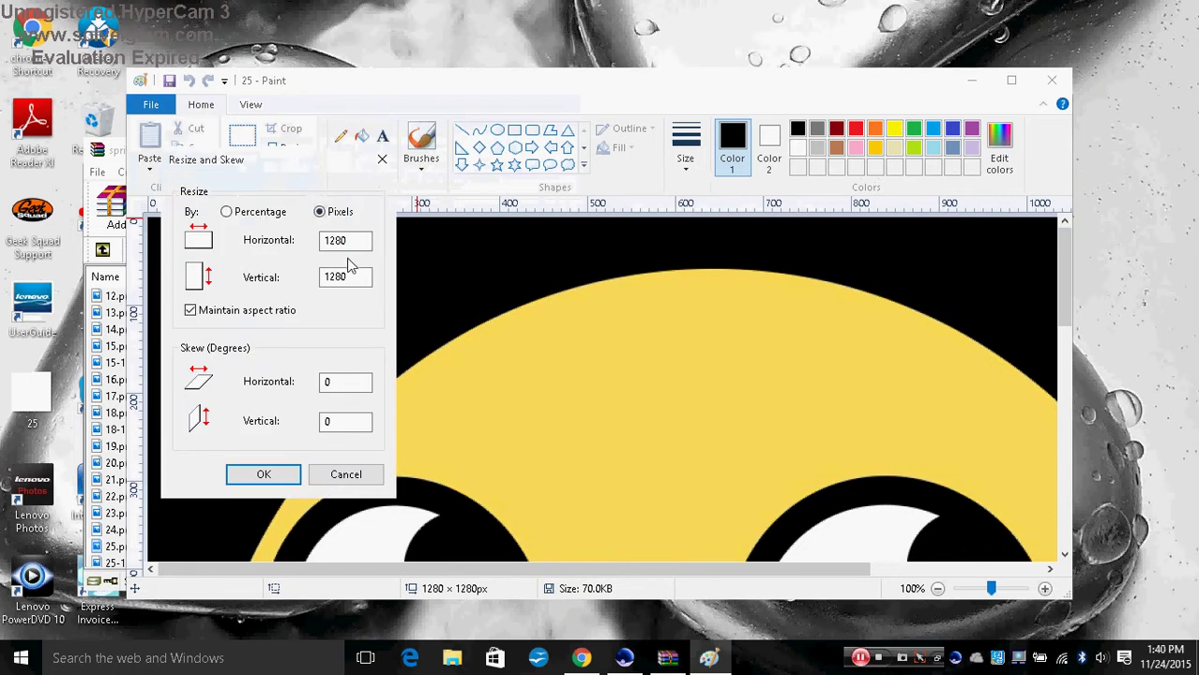
pyautogui.press('BackSpace')
pyautogui.press('BackSpace')
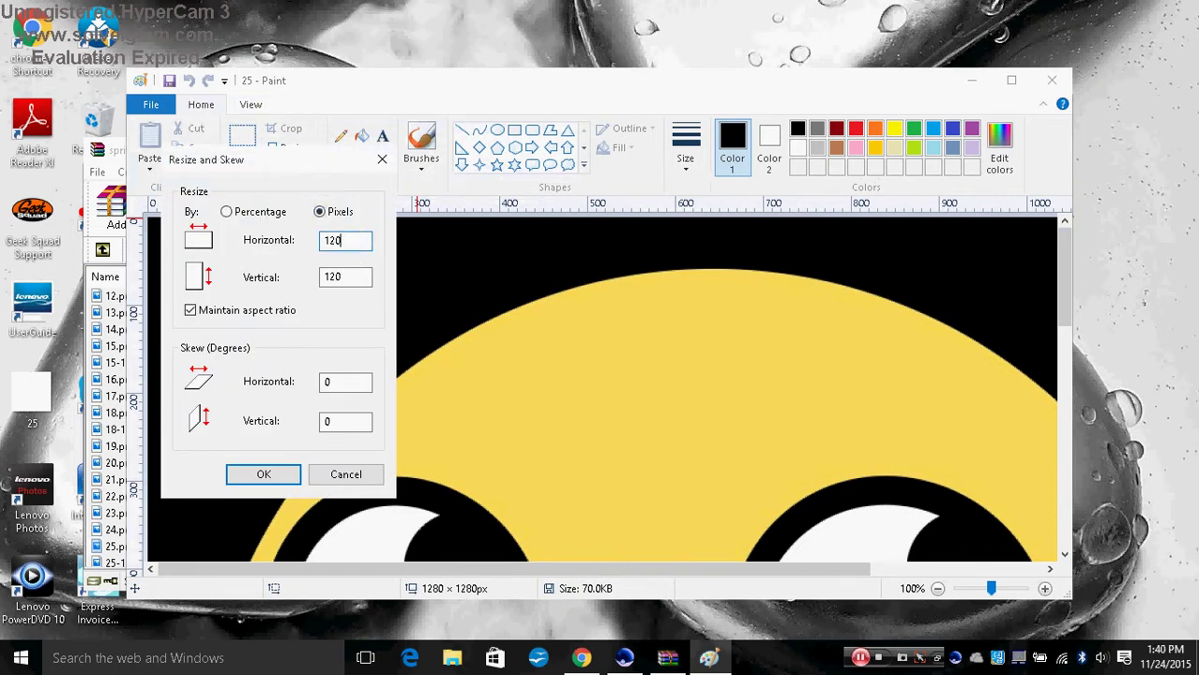
pyautogui.click(266, 473)
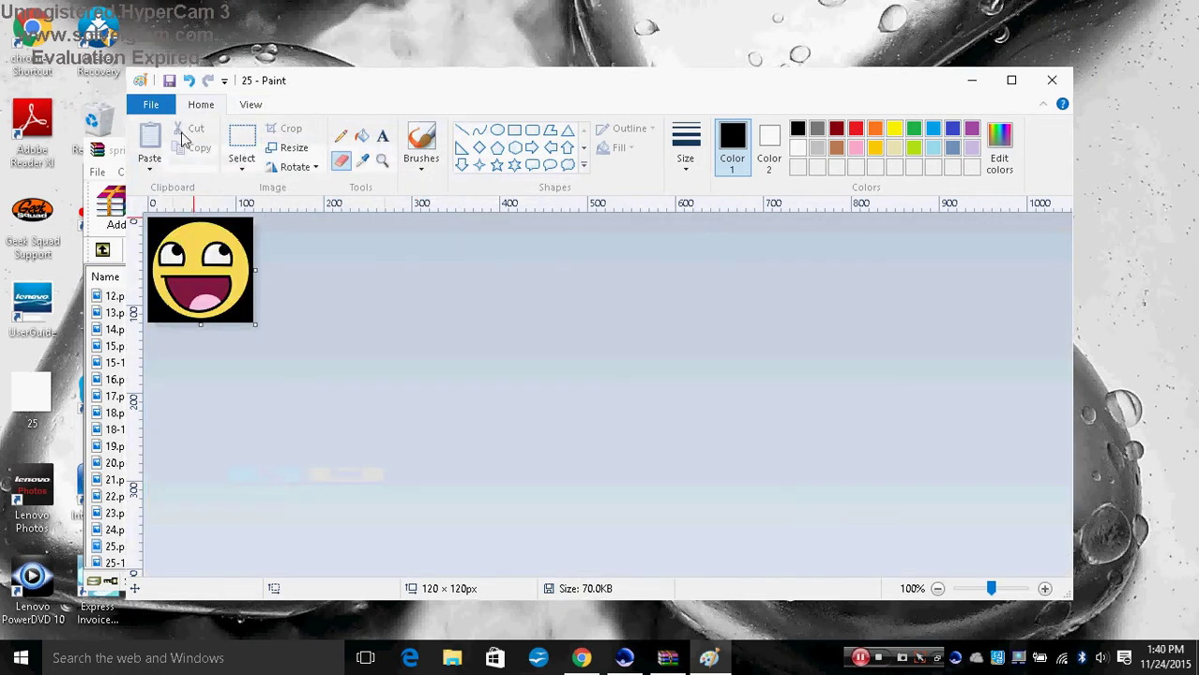
# - Save the resized epic face as a PNG named 25 on the desktop, replacing the existing file, and close Paint
pyautogui.click(158, 103)
pyautogui.moveTo(227, 247)
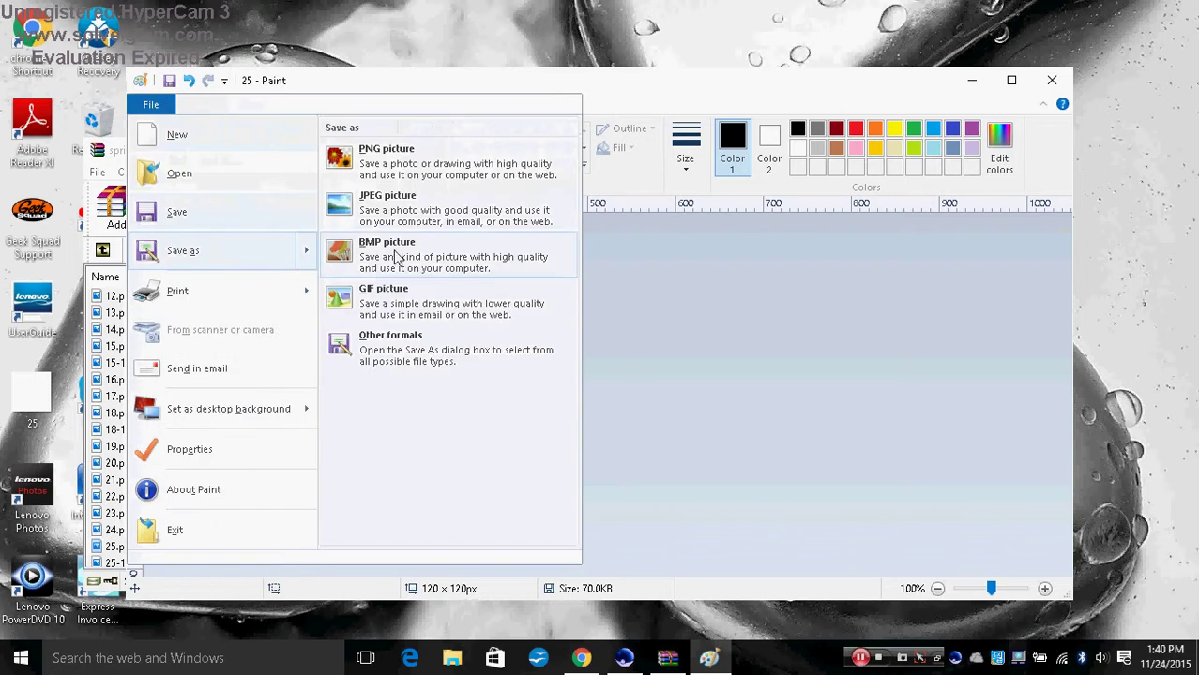
pyautogui.click(465, 161)
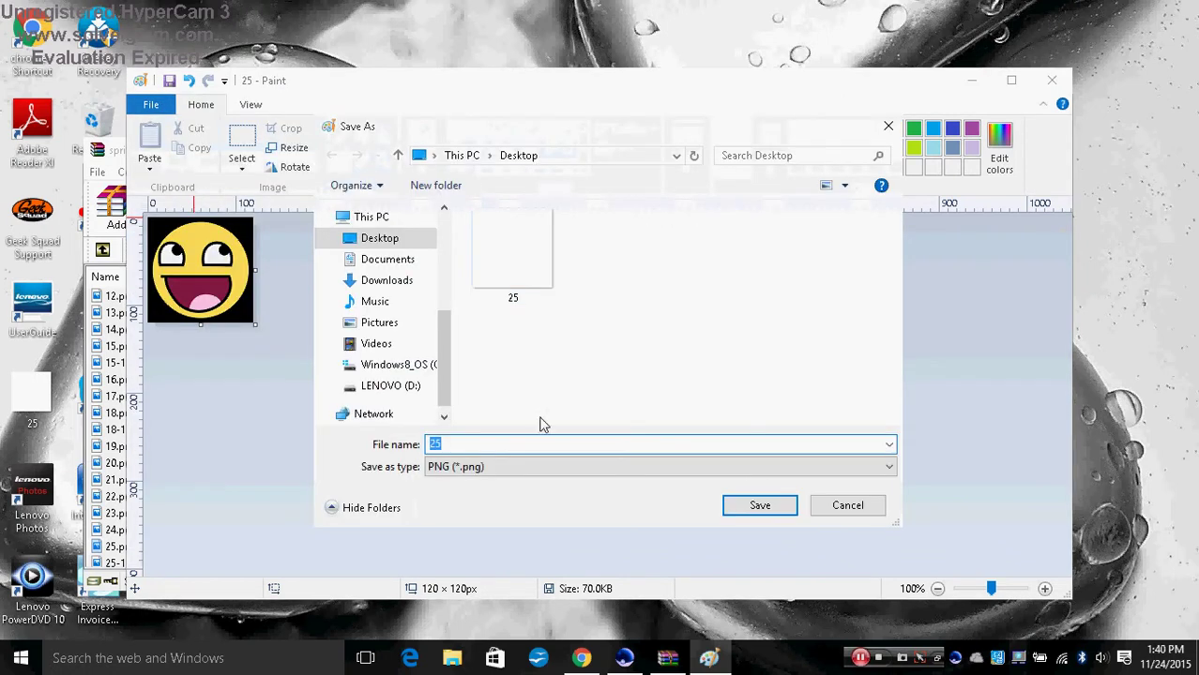
pyautogui.click(757, 507)
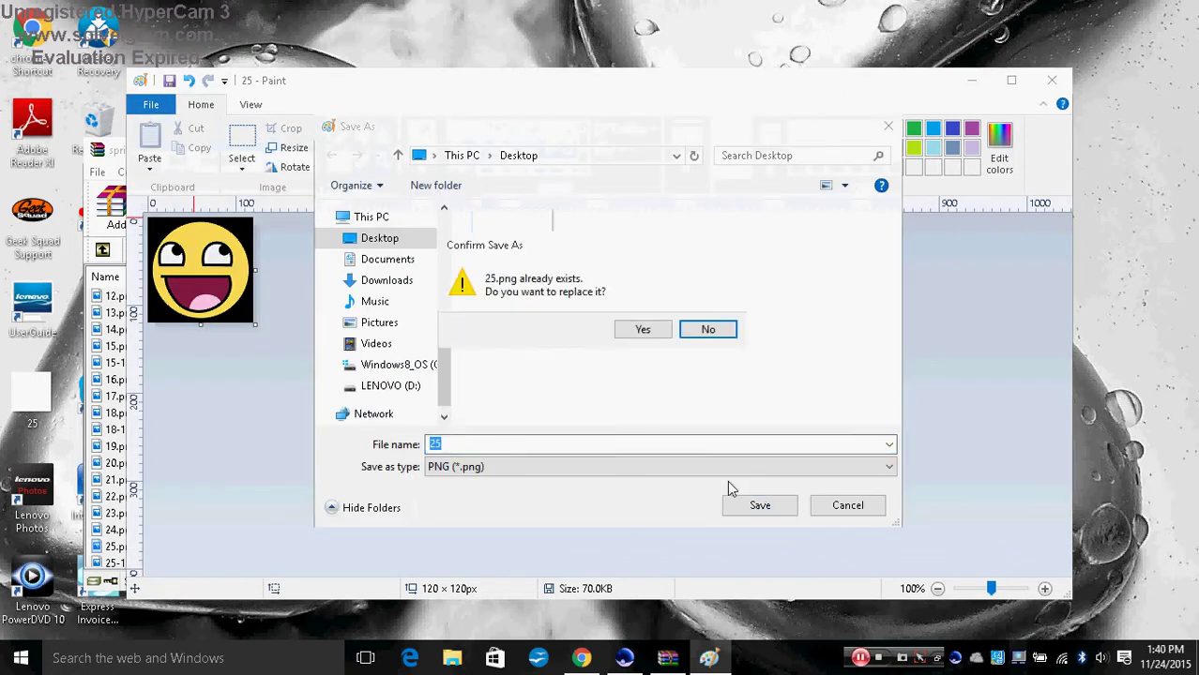
pyautogui.click(646, 328)
pyautogui.click(1051, 79)
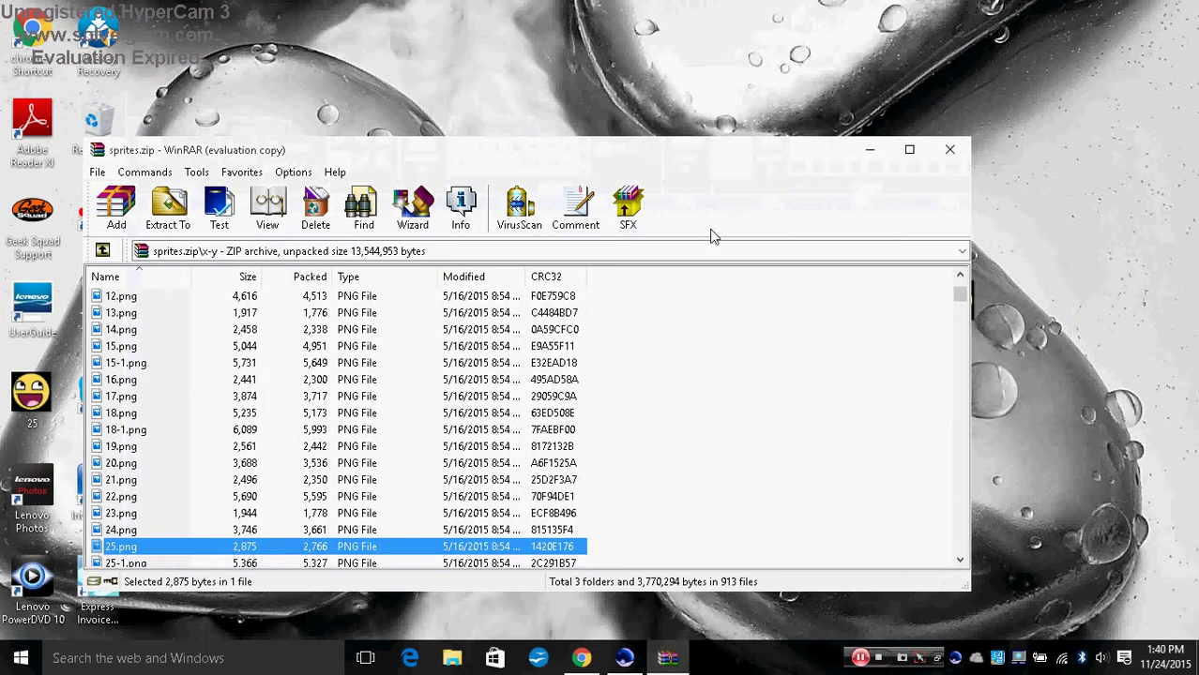
# - Minimize the sprites.zip archive window and close the Chrome windows
pyautogui.click(870, 150)
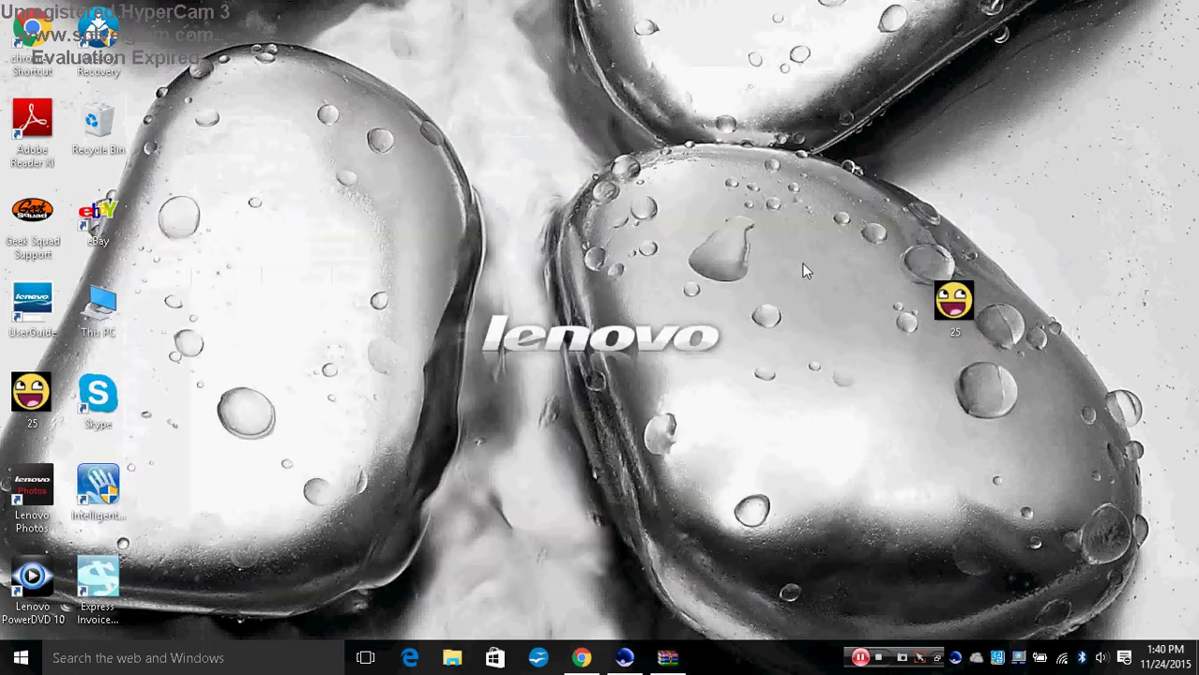
pyautogui.rightClick(582, 657)
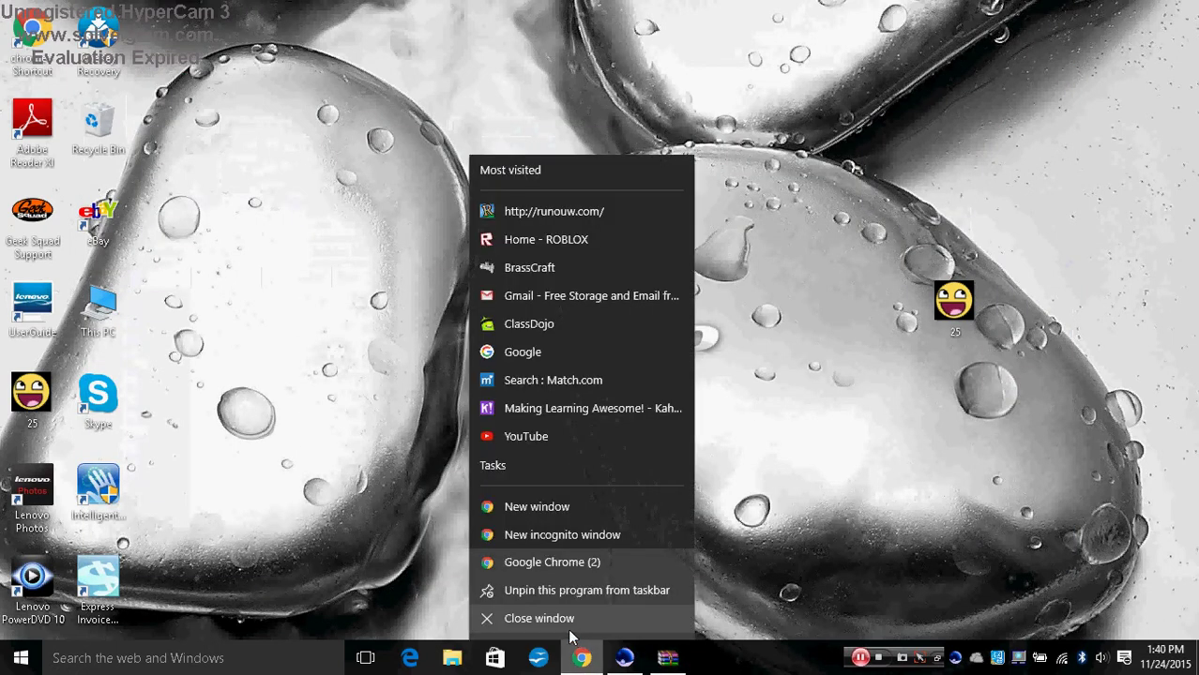
pyautogui.click(566, 633)
# - Search Windows for "paint", open paint.net.4.0.6.install.zip, and run the paint.net installer inside it
pyautogui.click(239, 660)
pyautogui.write('paint')
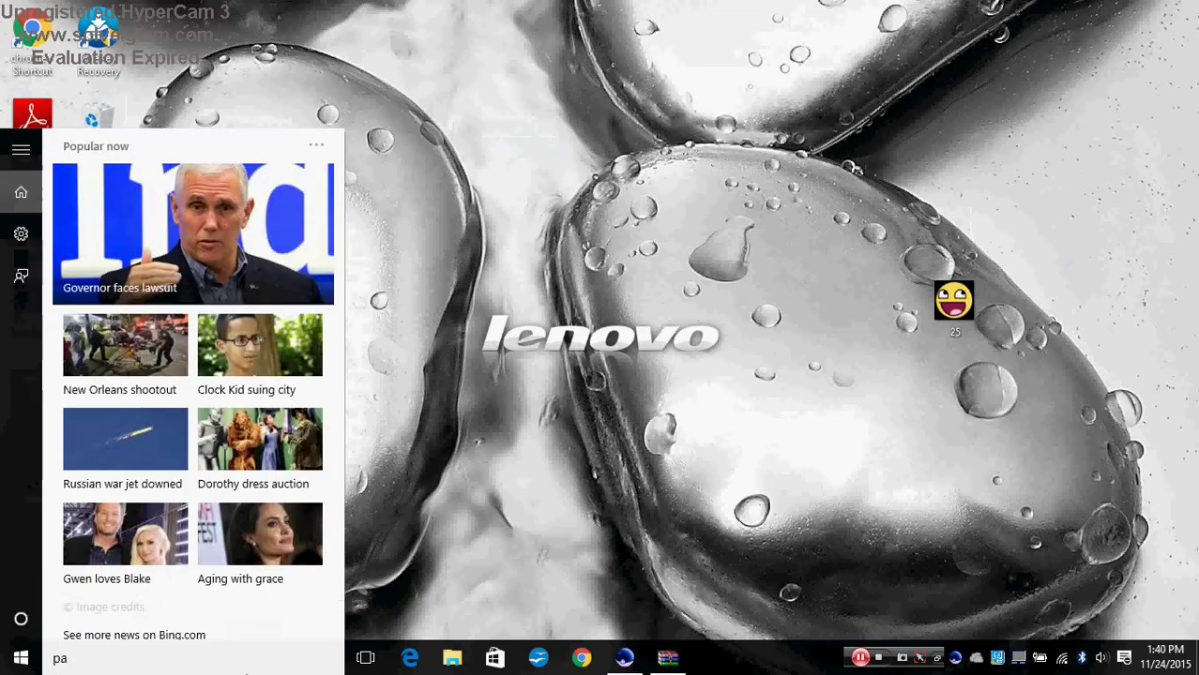
pyautogui.click(205, 266)
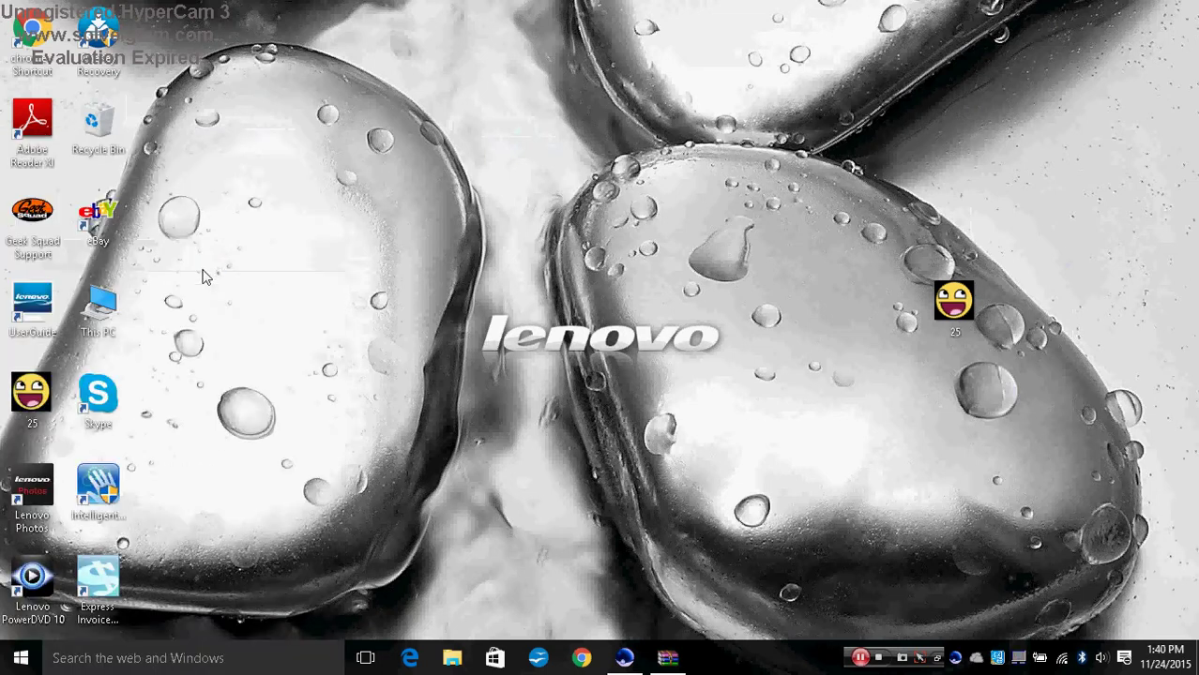
pyautogui.doubleClick(449, 246)
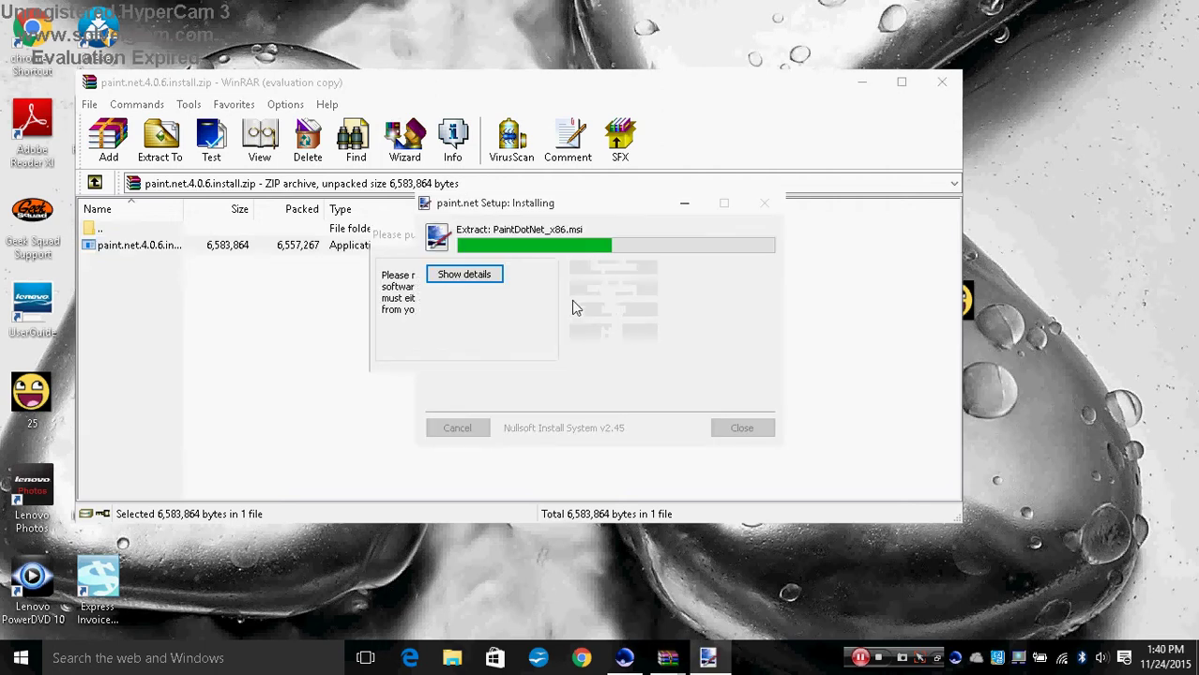
pyautogui.click(609, 310)
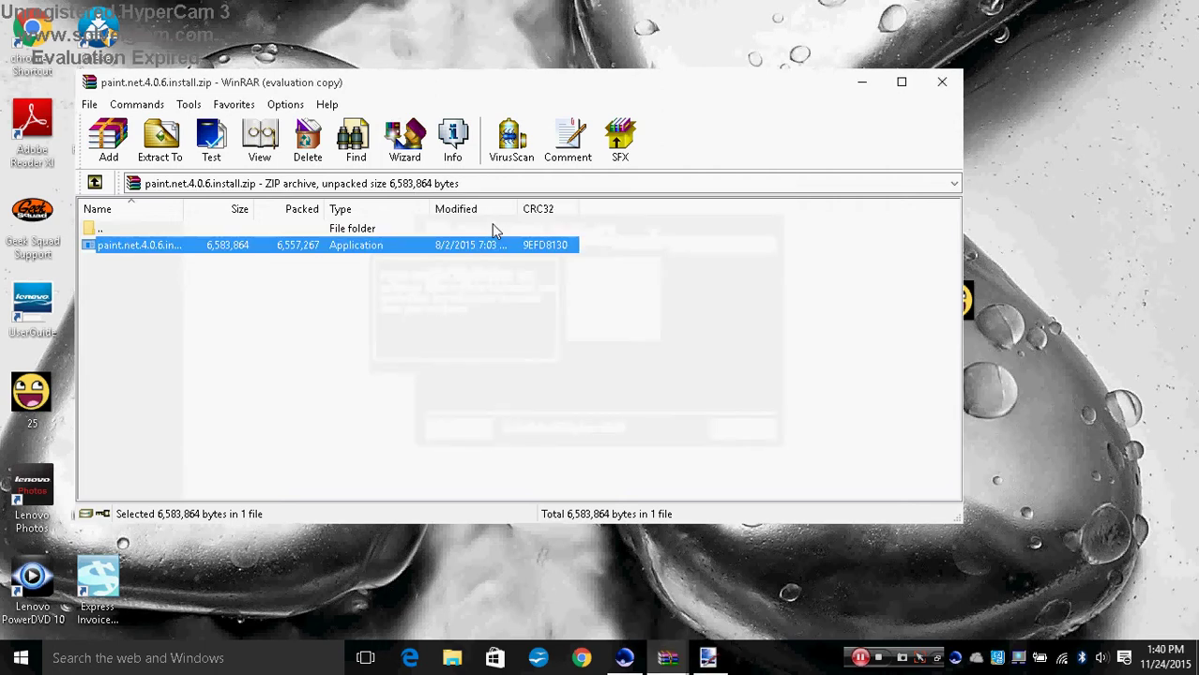
pyautogui.moveTo(685, 661)
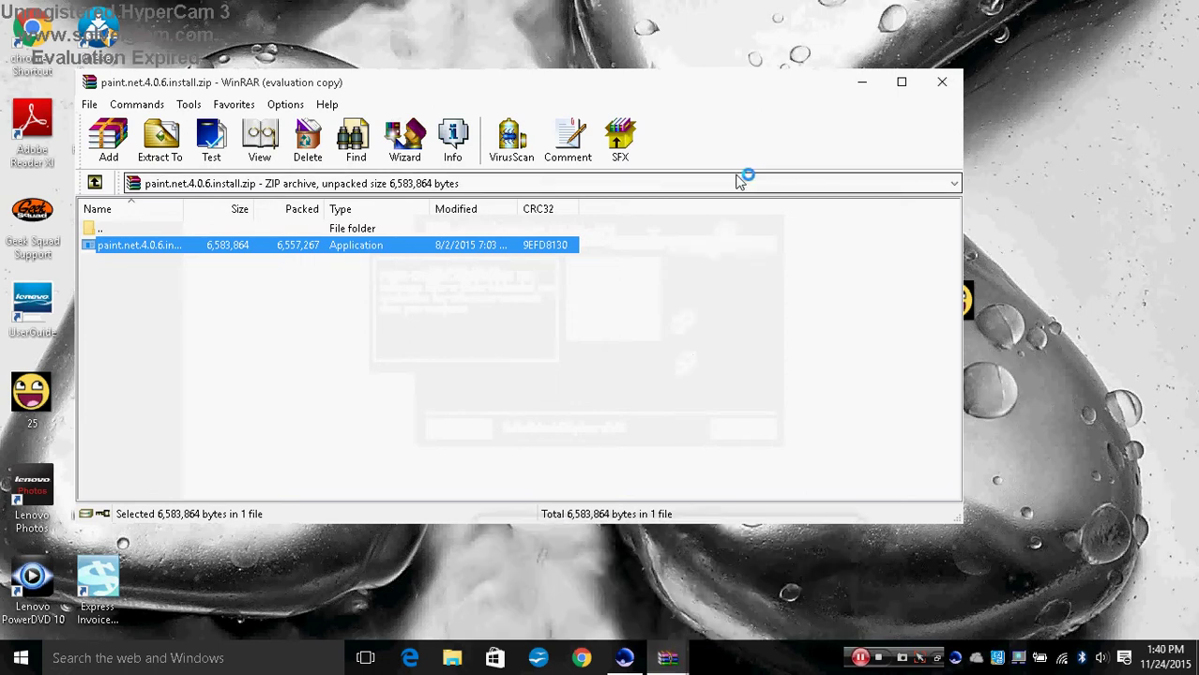
# - Move the installer archive window aside and delete the PNG copy of 25 from the desktop
pyautogui.moveTo(583, 94); pyautogui.dragTo(856, 223)
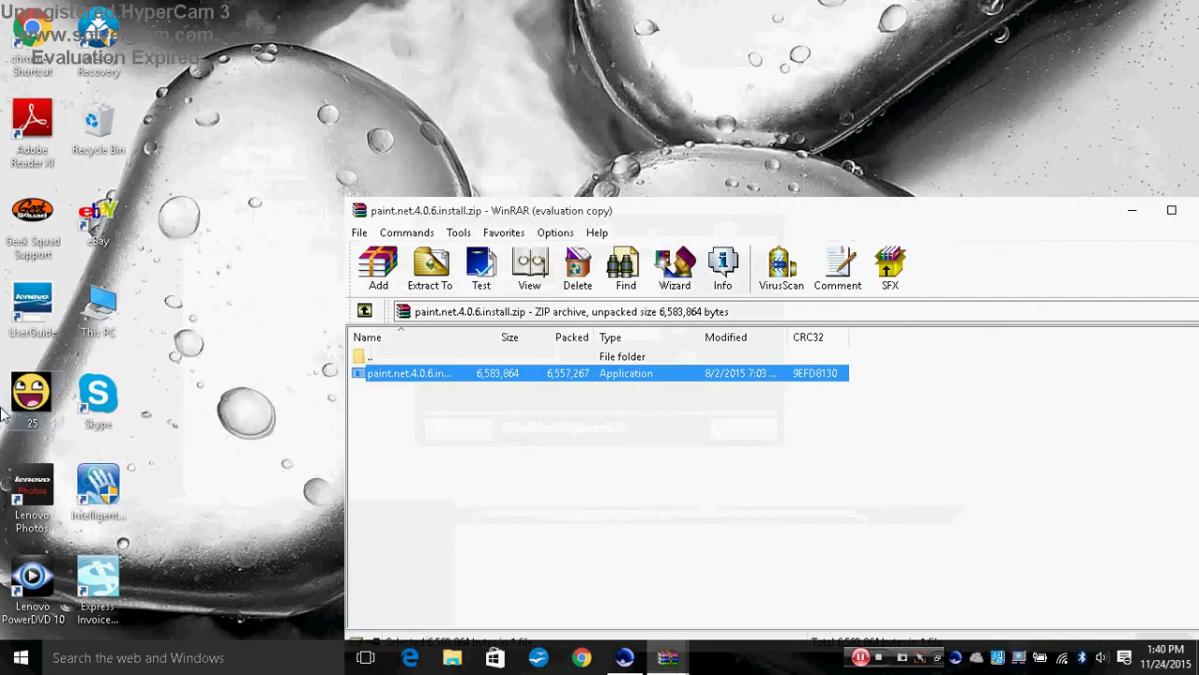
pyautogui.rightClick(31, 388)
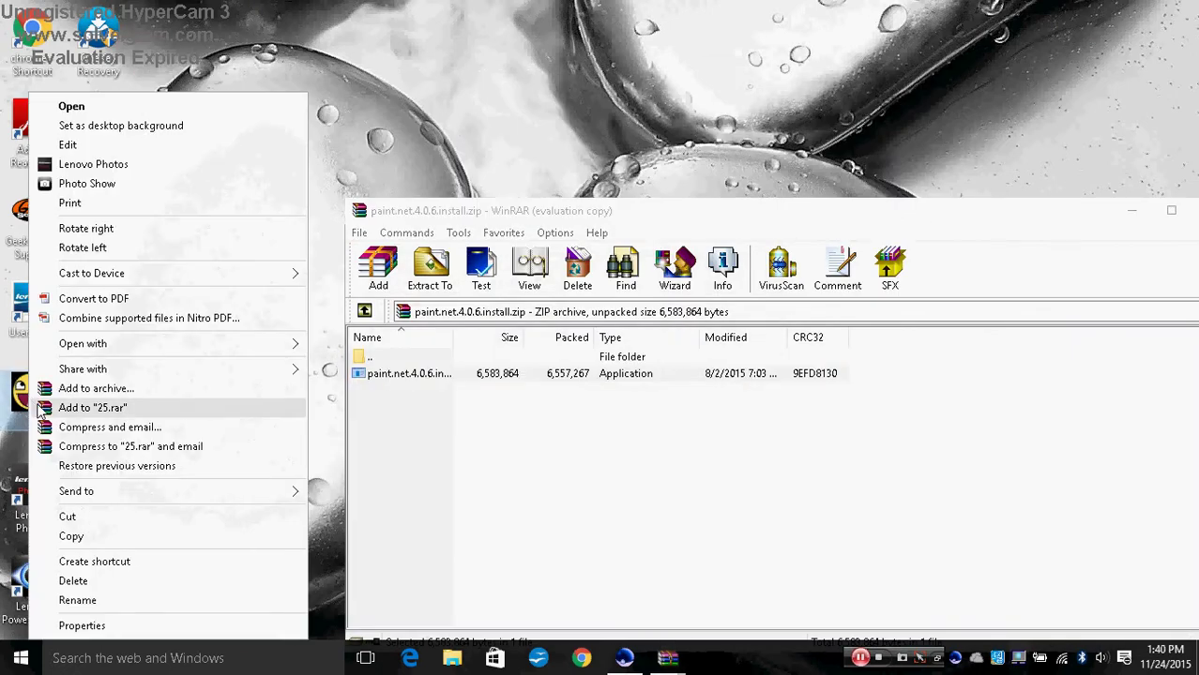
pyautogui.click(120, 581)
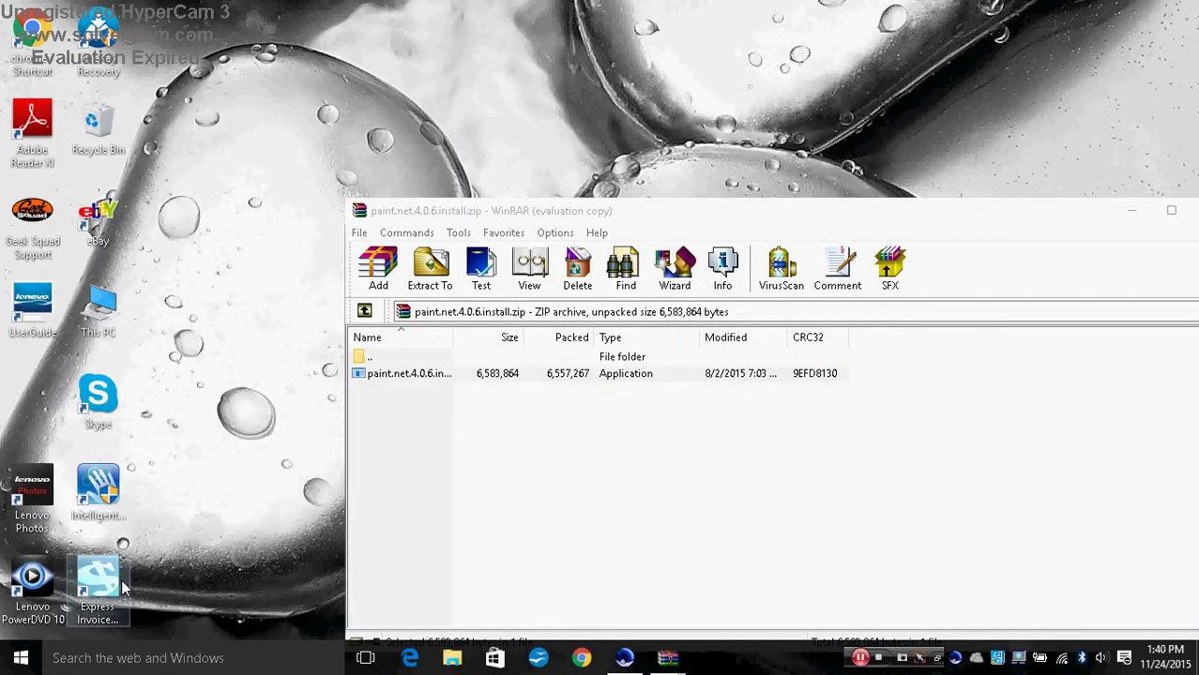
# - Close the installer archive window and choose the Custom installation method for paint.net, proceeding to the license agreement
pyautogui.moveTo(652, 214); pyautogui.dragTo(402, 212)
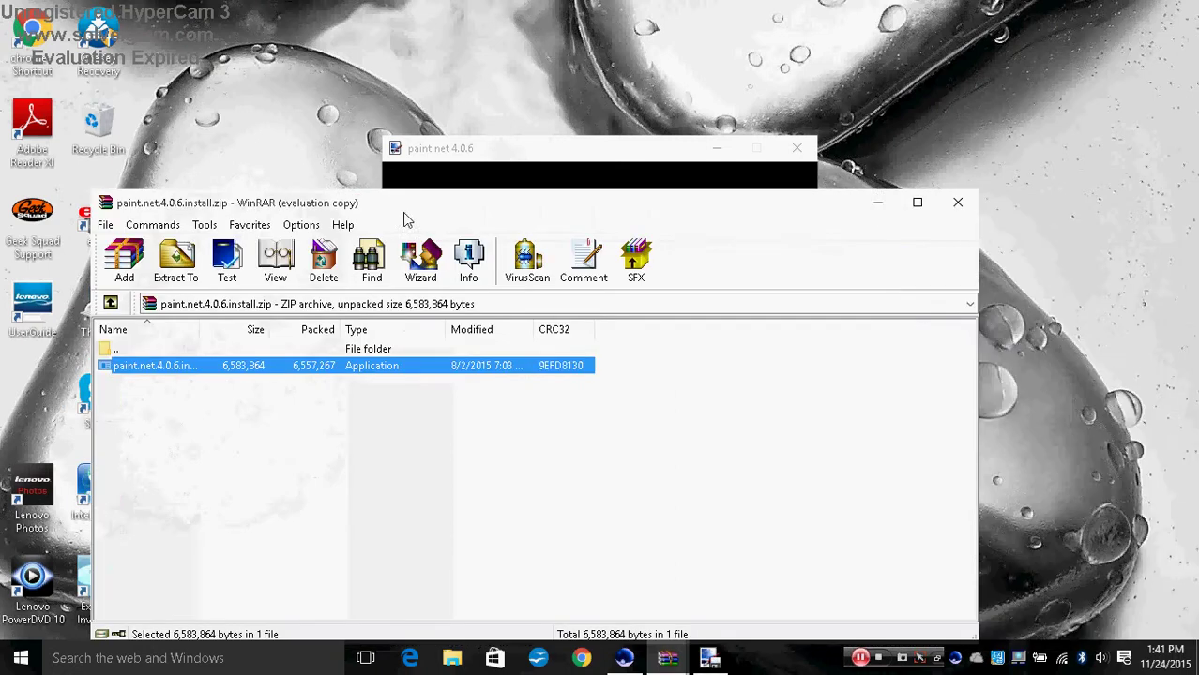
pyautogui.click(958, 203)
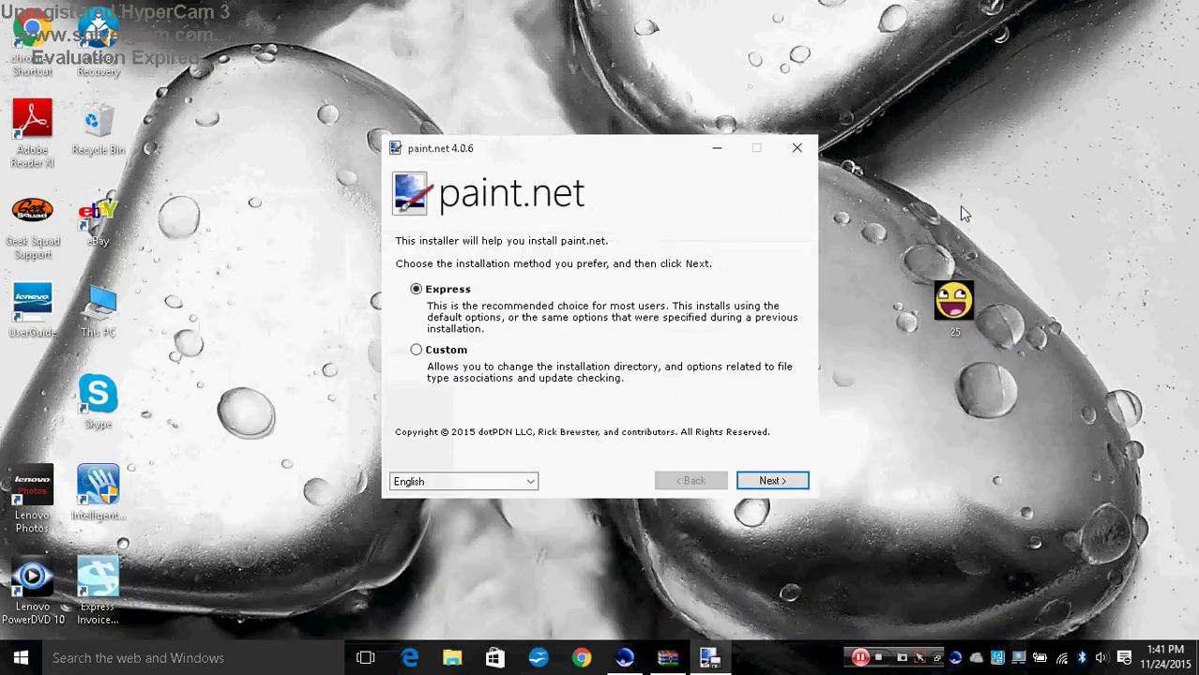
pyautogui.click(457, 354)
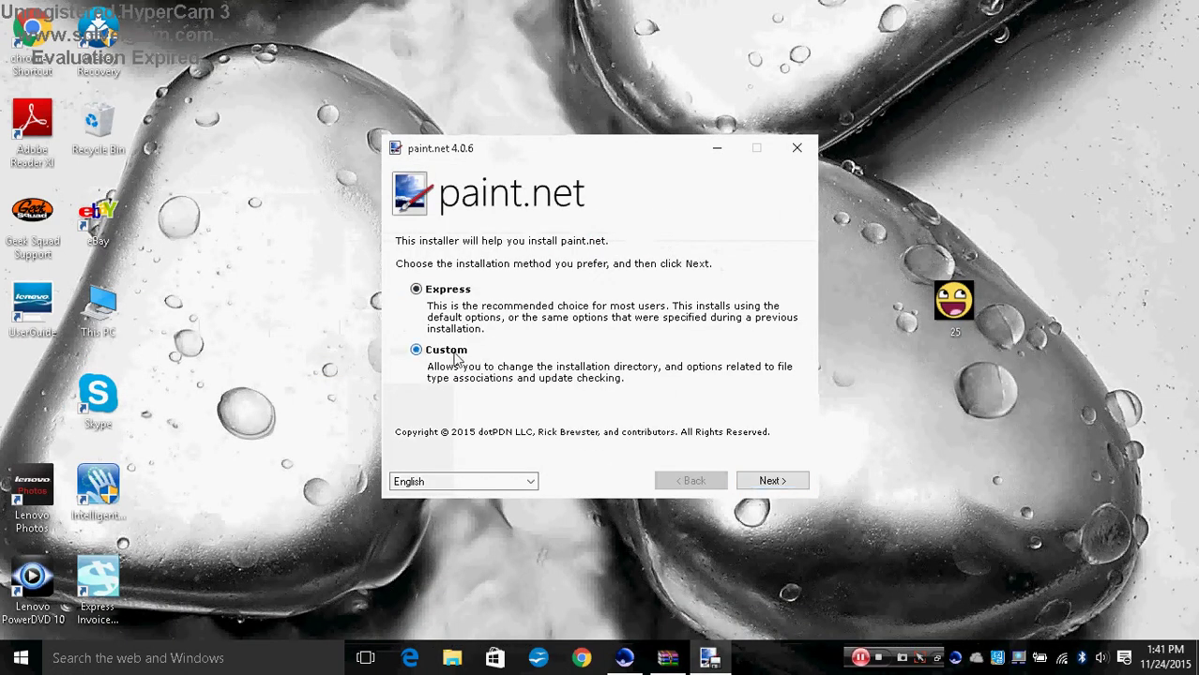
pyautogui.click(758, 483)
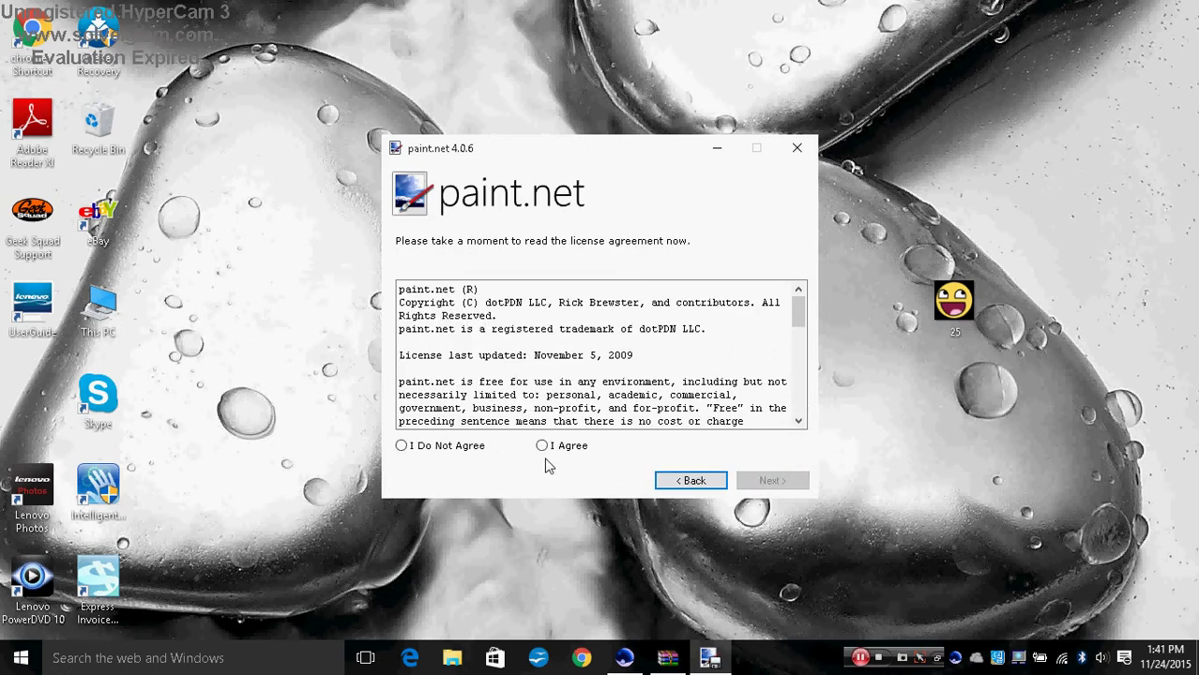
# - Accept the license agreement and turn off the desktop shortcut and automatic update checks in the installer's launch options
pyautogui.click(560, 449)
pyautogui.click(771, 482)
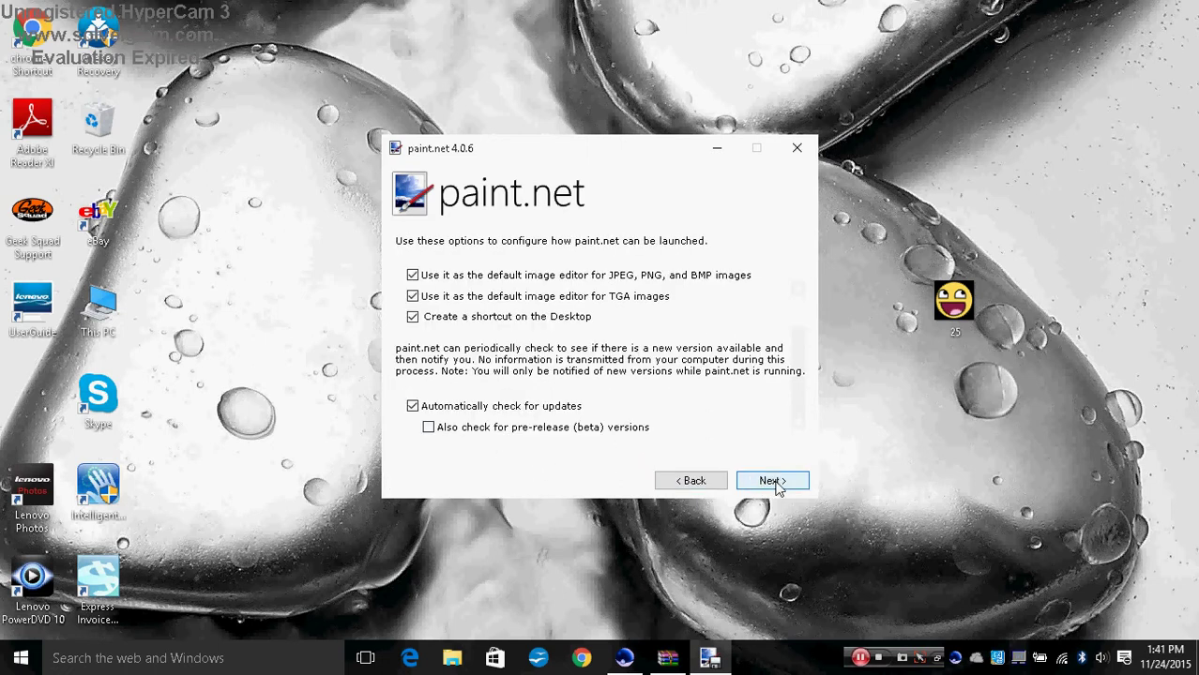
pyautogui.click(489, 281)
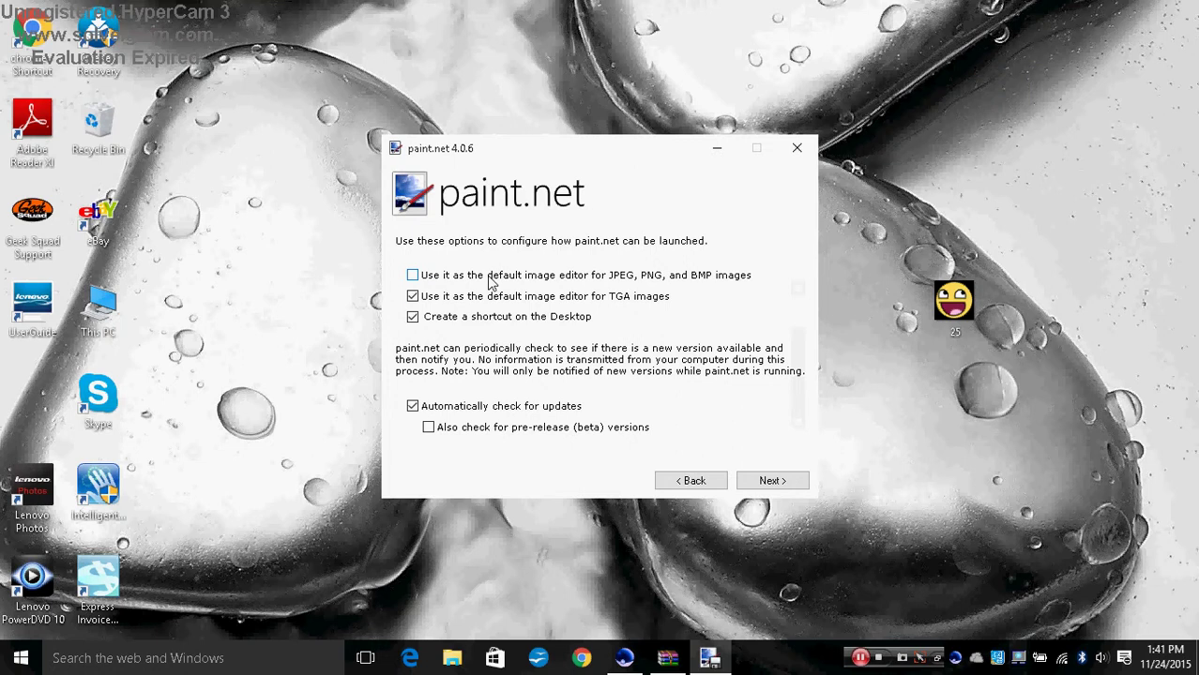
pyautogui.click(489, 297)
pyautogui.click(479, 282)
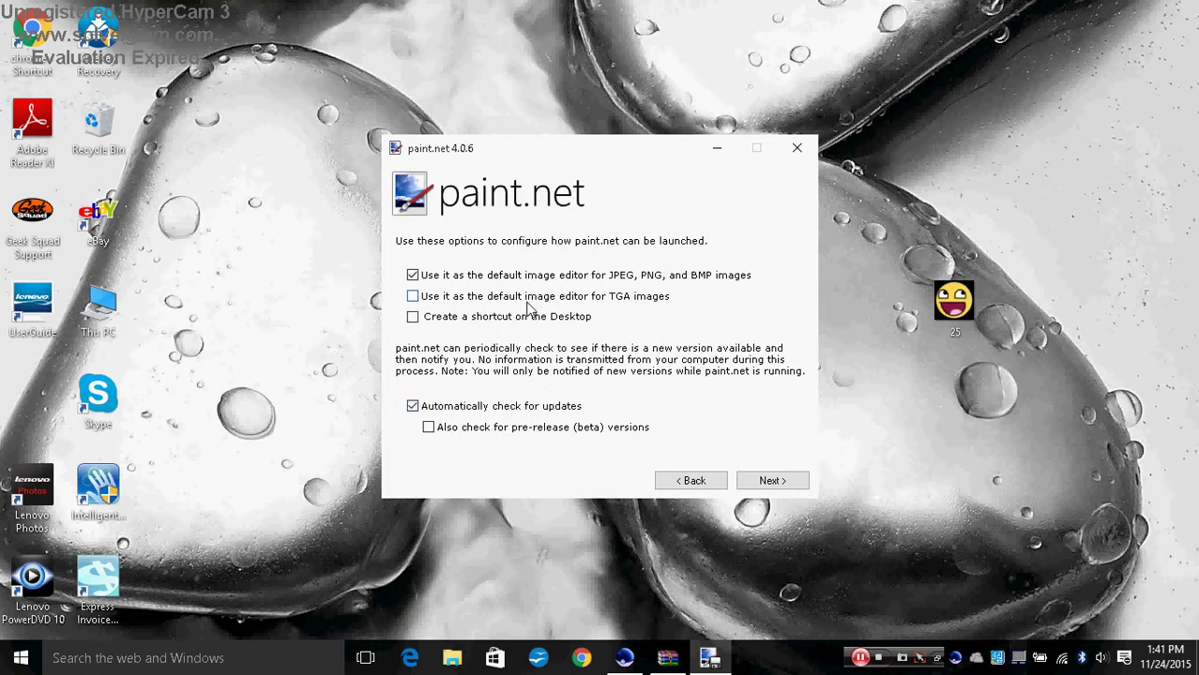
pyautogui.click(521, 412)
pyautogui.click(548, 298)
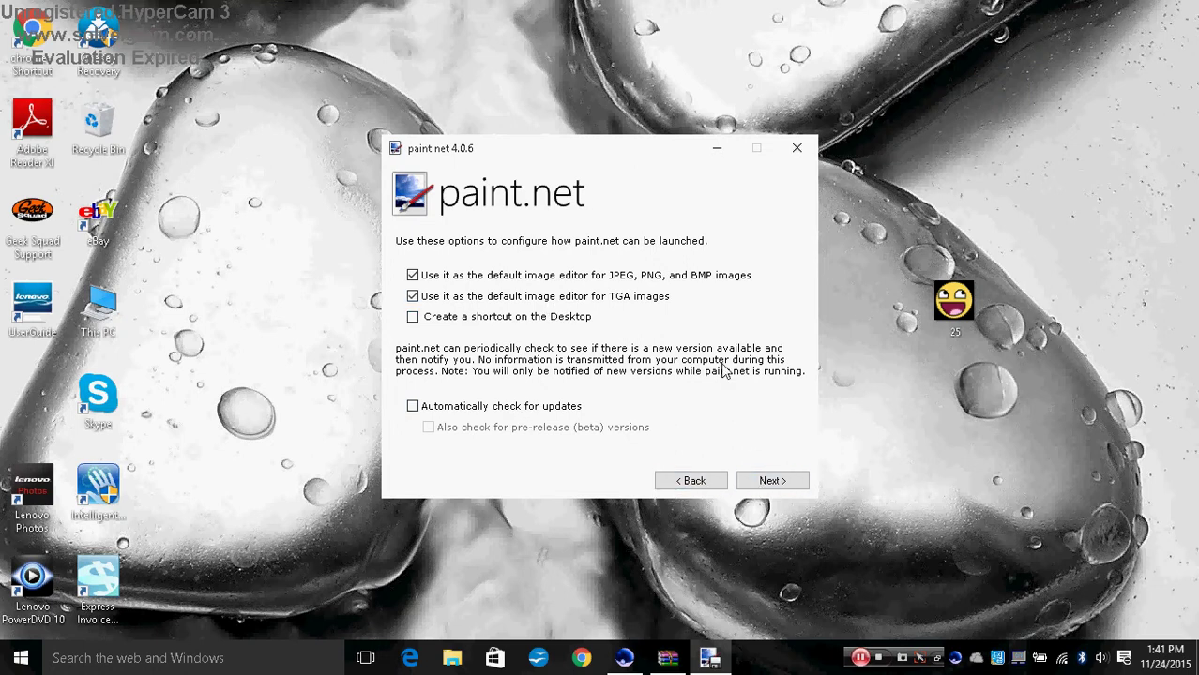
pyautogui.click(630, 300)
pyautogui.click(752, 480)
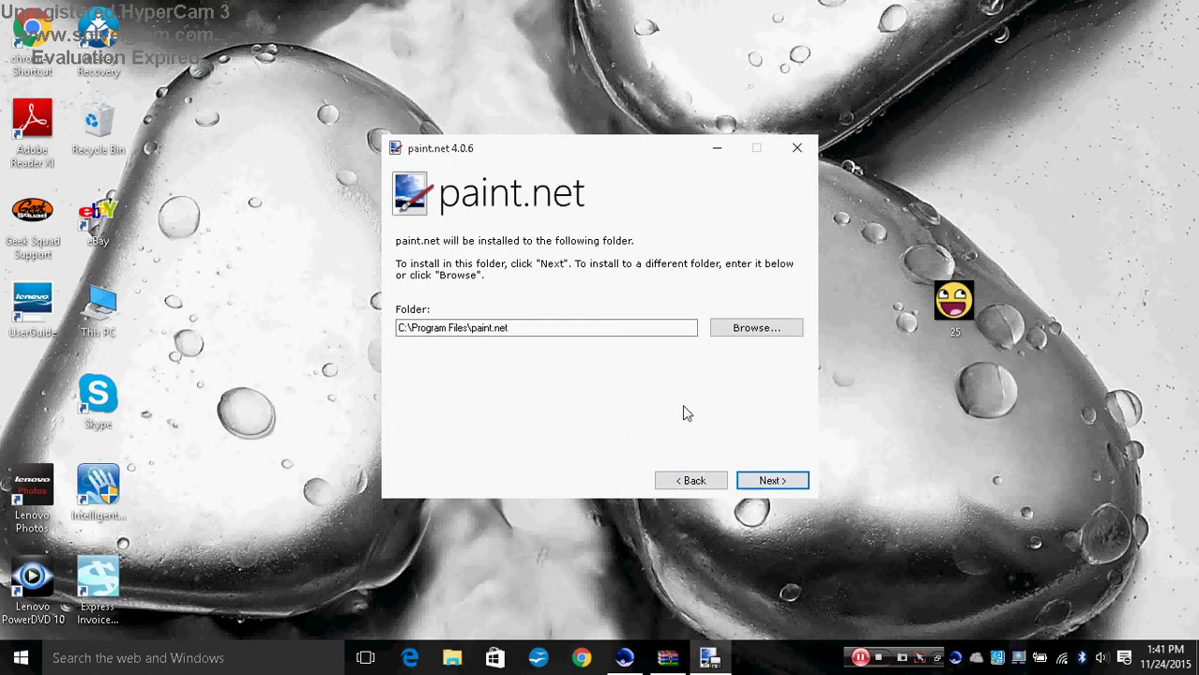
# - Keep C:\Program Files\paint.net as the install folder and start the paint.net installation
pyautogui.click(773, 482)
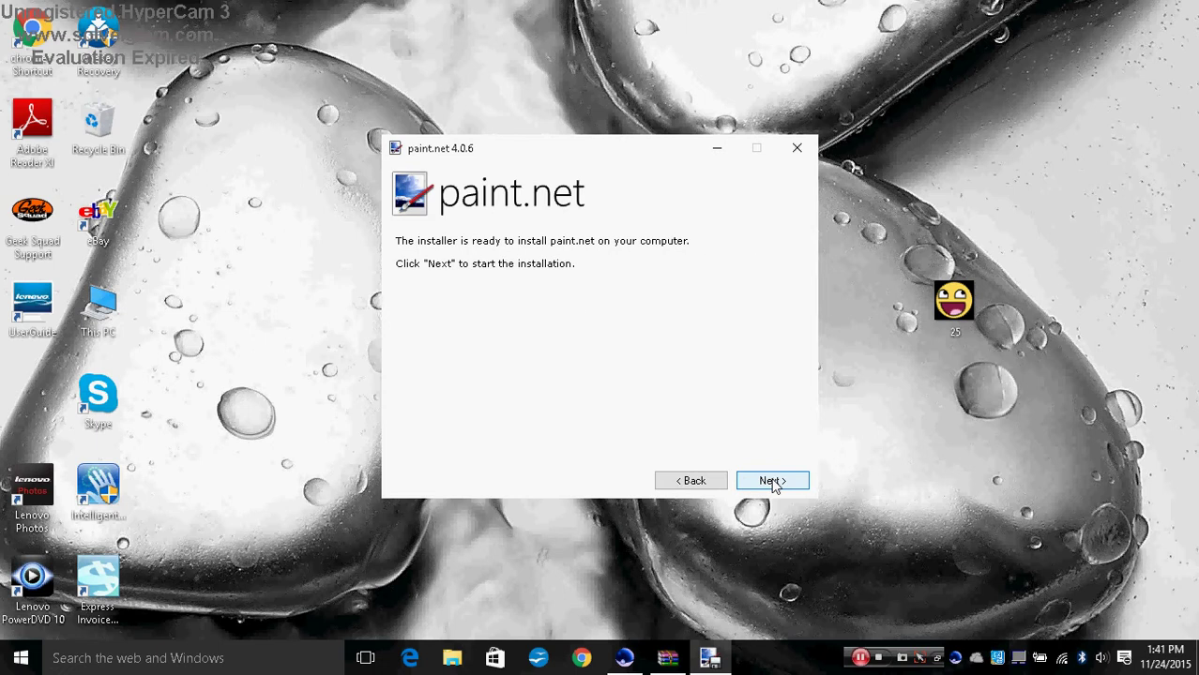
pyautogui.click(691, 481)
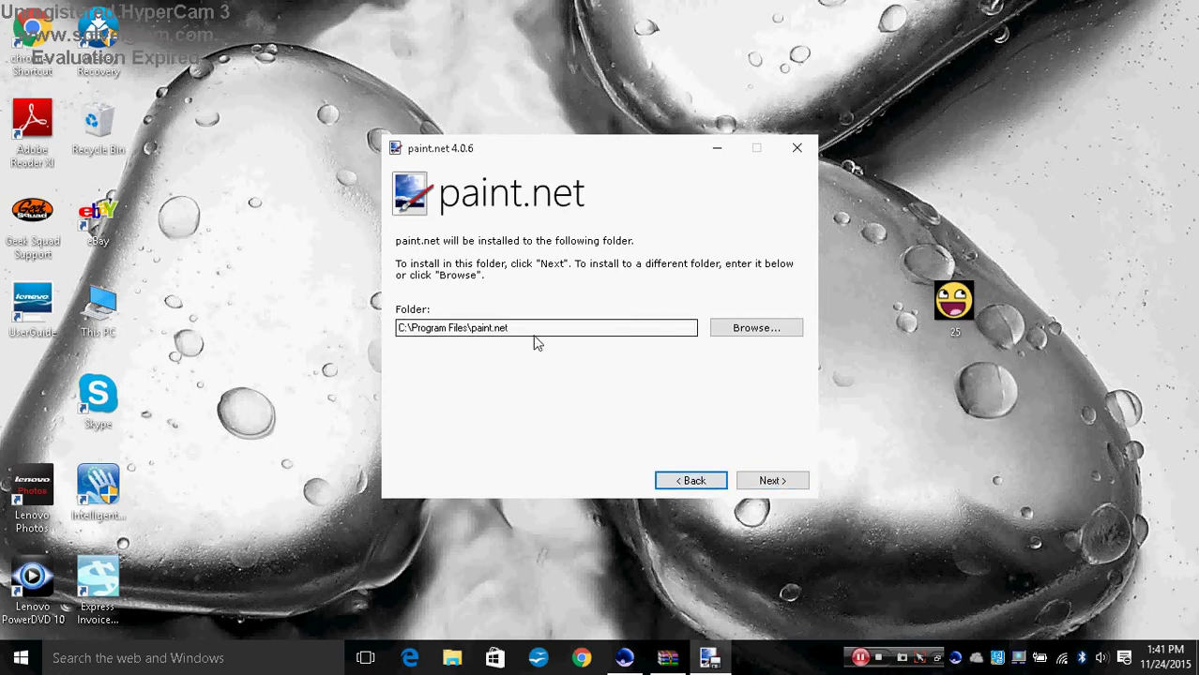
pyautogui.click(770, 482)
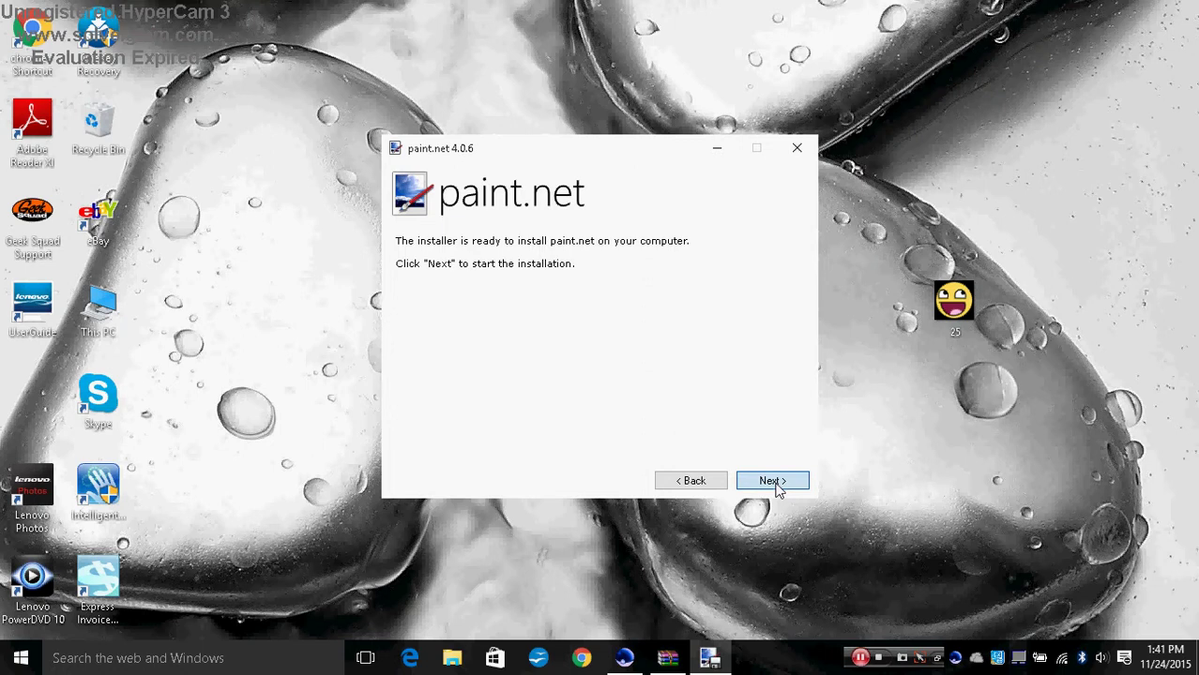
pyautogui.click(773, 482)
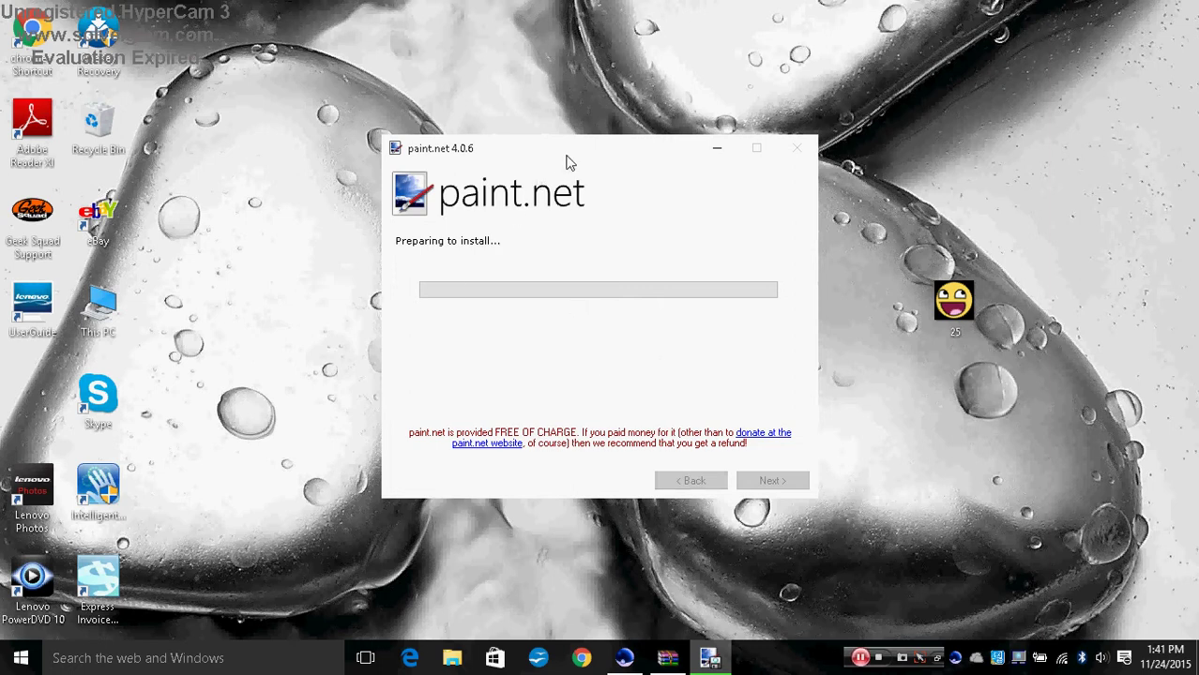
pyautogui.moveTo(567, 153)
pyautogui.mouseDown()
pyautogui.moveTo(672, 150)
pyautogui.moveTo(568, 159)
pyautogui.mouseUp()
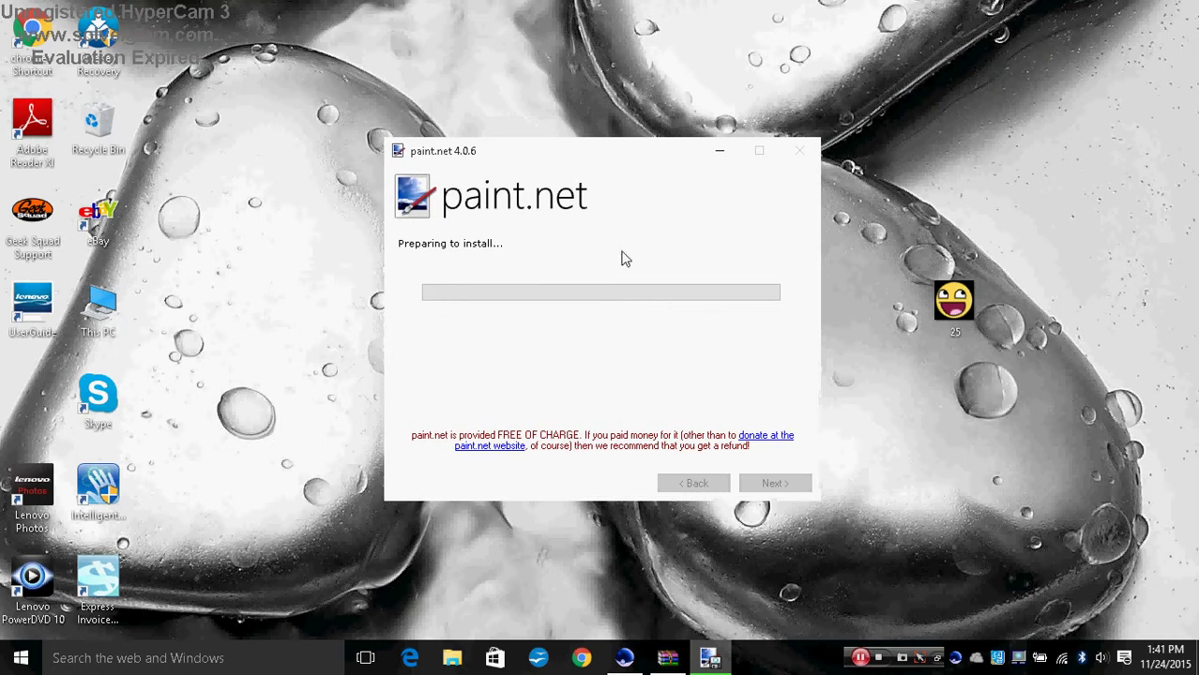
# - Delete the 25 JPG image from the desktop and dismiss the error dialog
pyautogui.rightClick(954, 302)
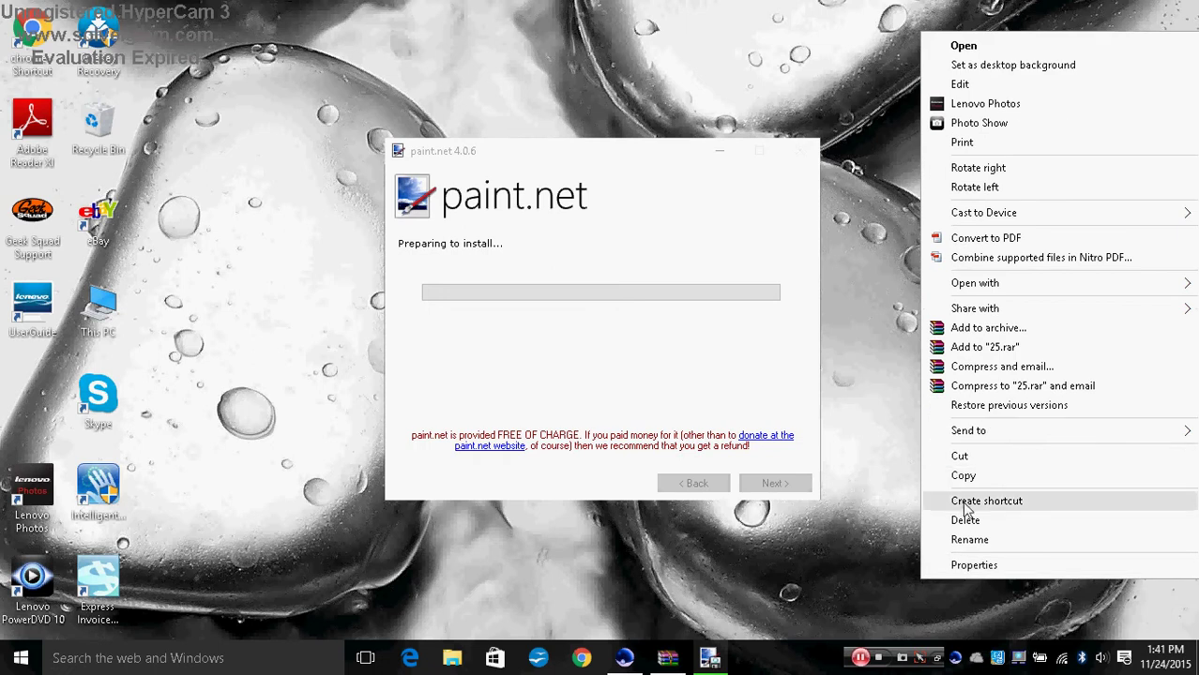
pyautogui.click(971, 519)
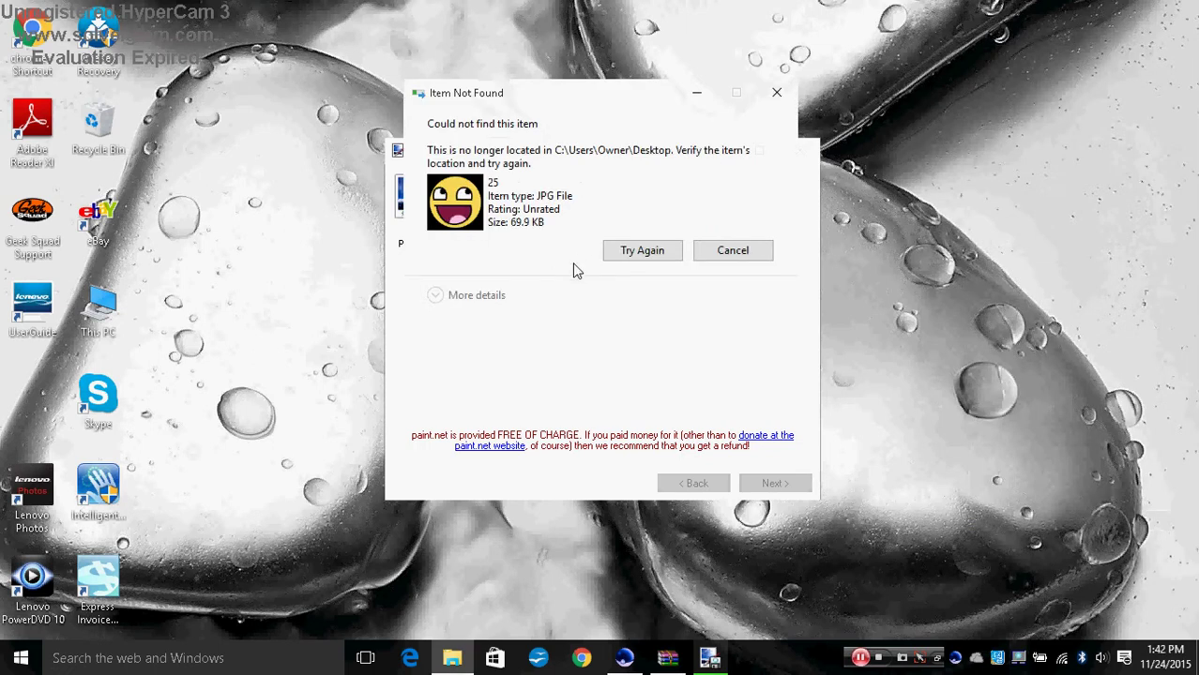
pyautogui.click(632, 254)
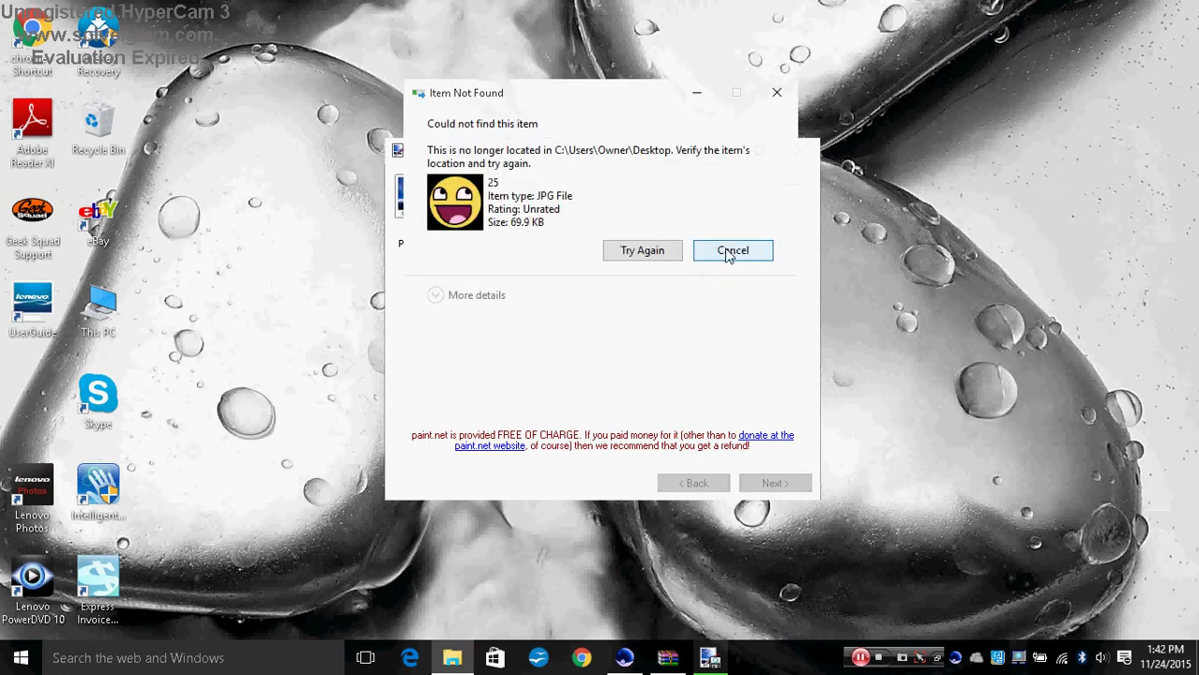
pyautogui.click(754, 258)
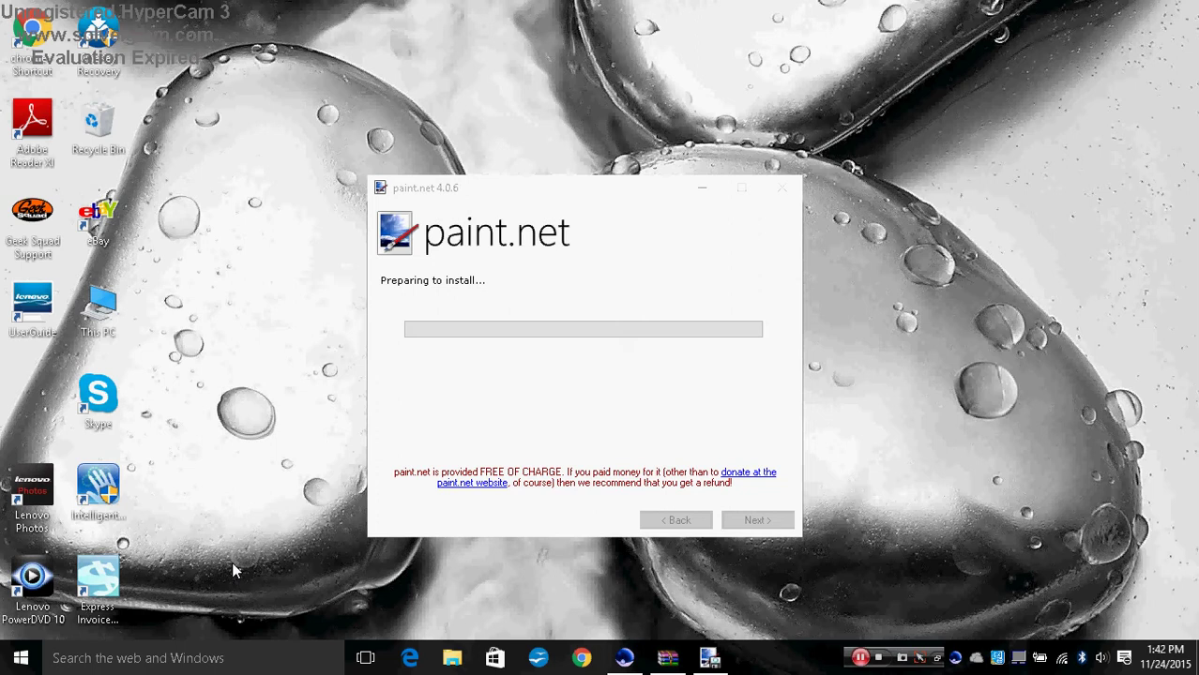
# - Search Windows for "pain" and dismiss the search results
pyautogui.press('super')
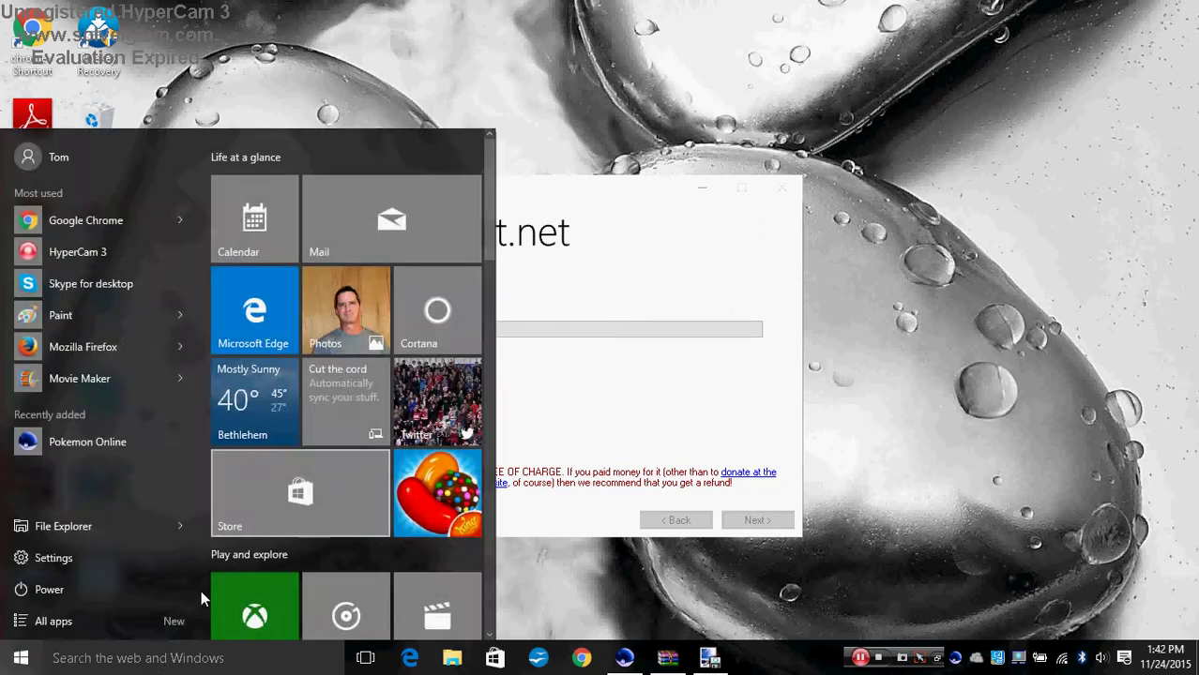
pyautogui.click(178, 657)
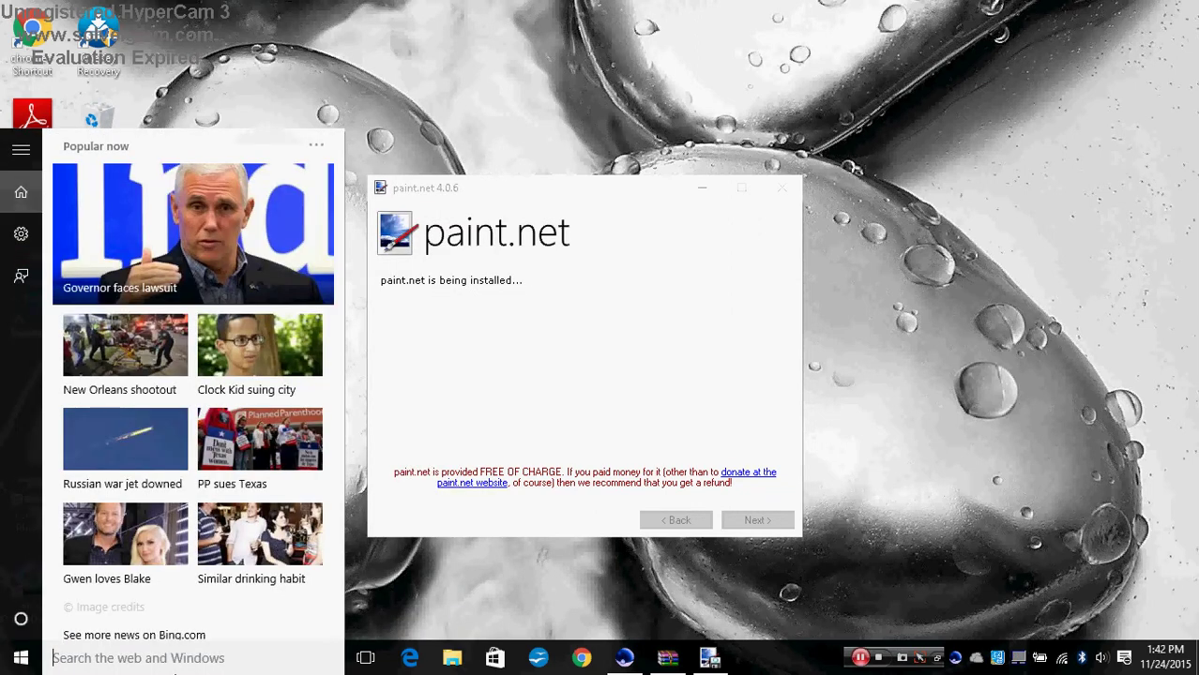
pyautogui.write('pa')
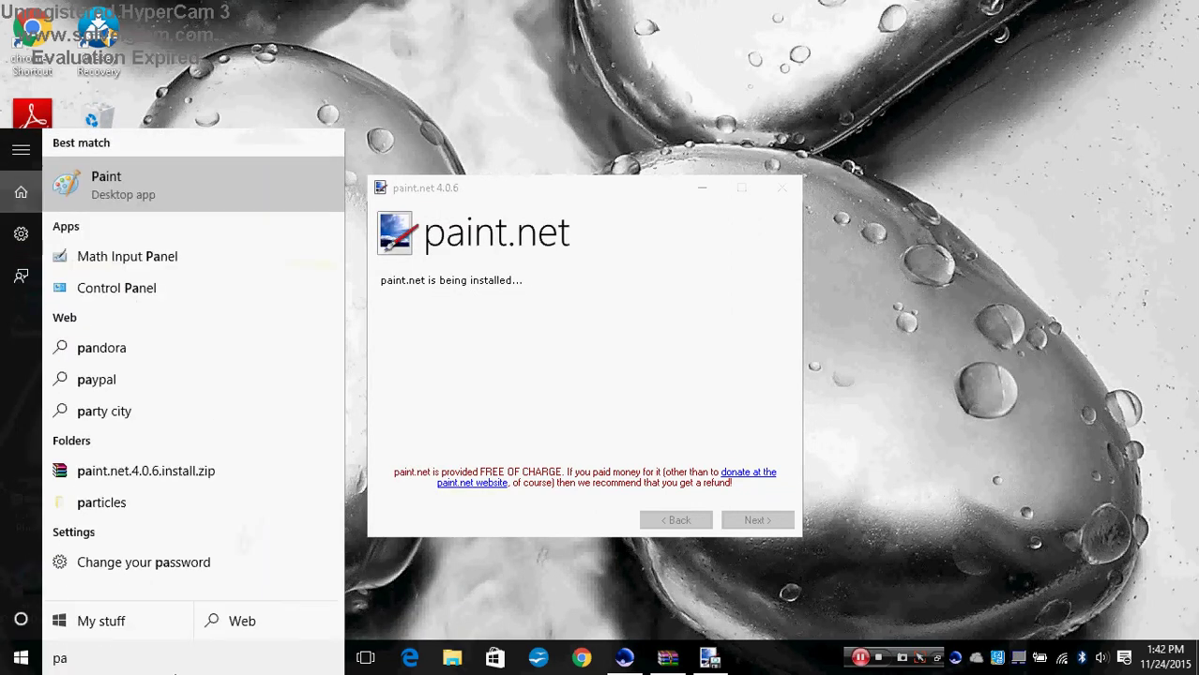
pyautogui.write('in')
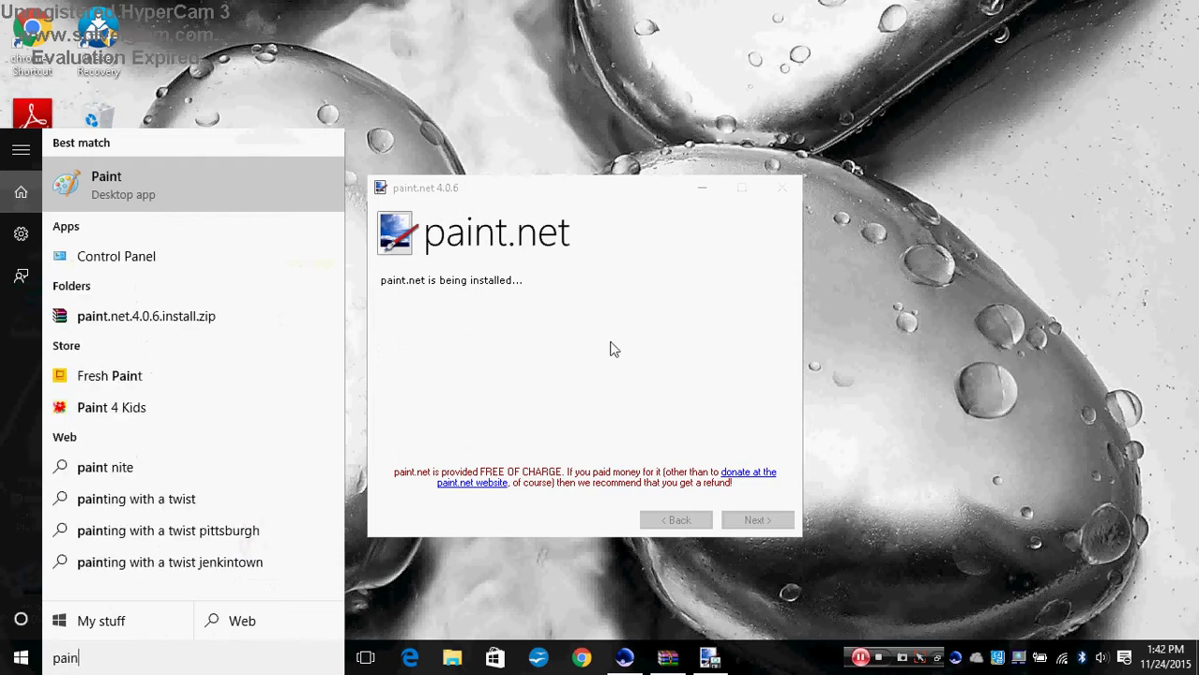
pyautogui.click(540, 357)
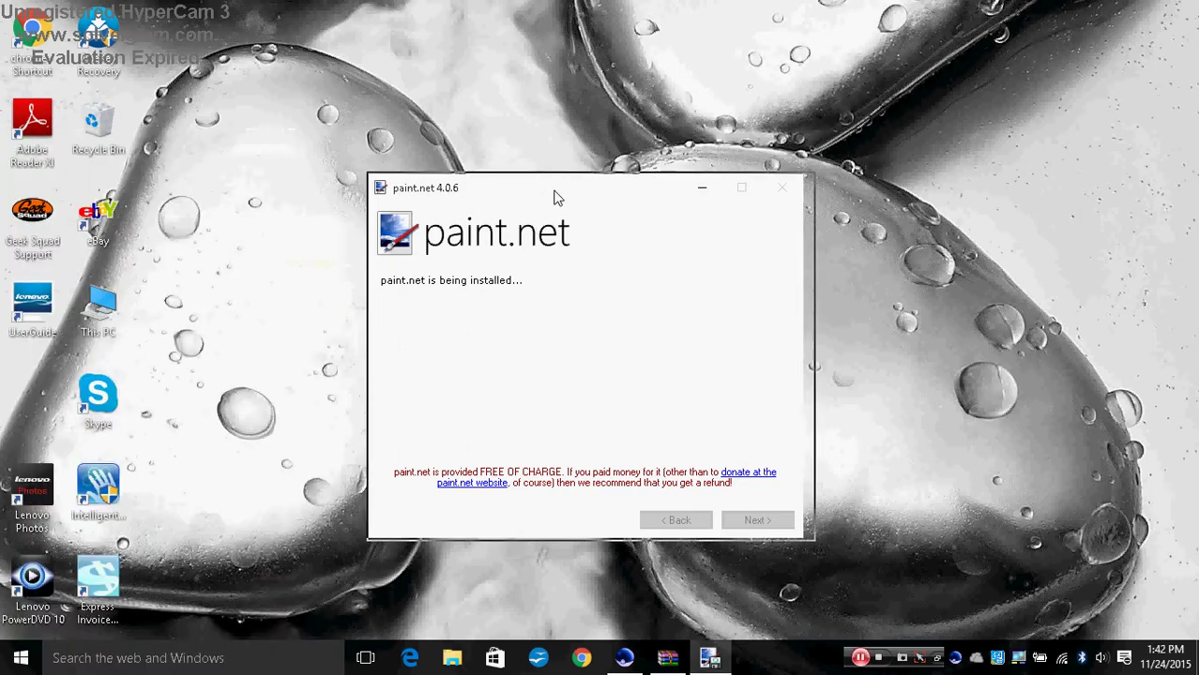
pyautogui.moveTo(556, 195); pyautogui.dragTo(648, 230)
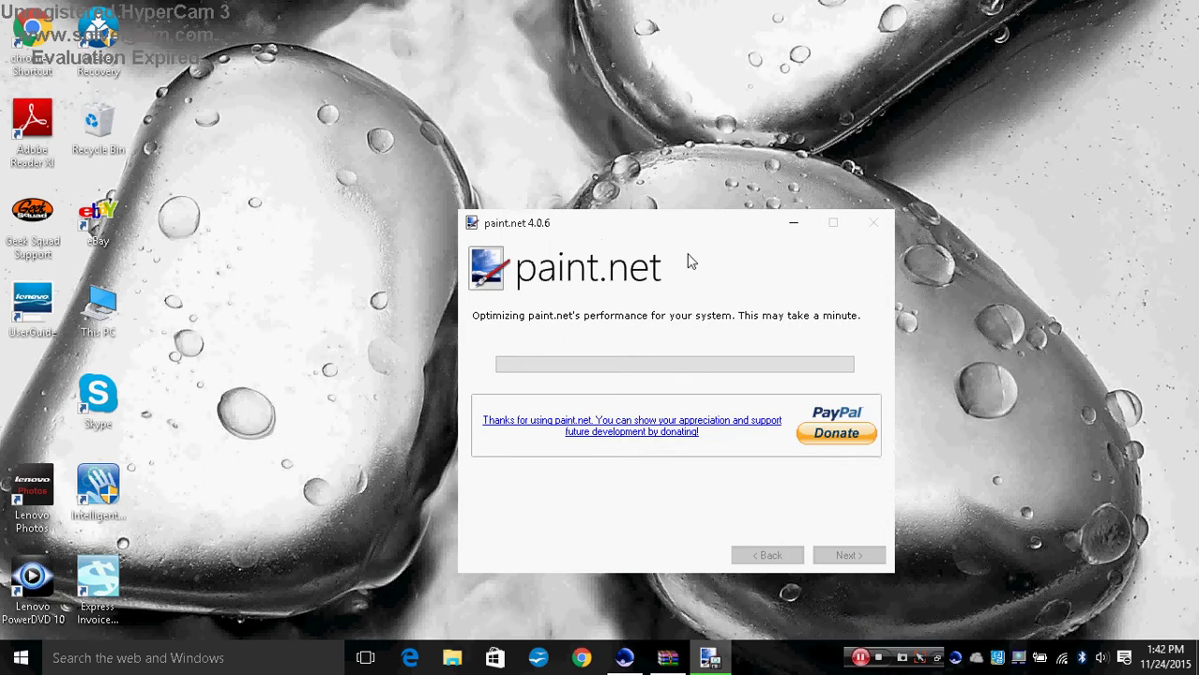
pyautogui.click(938, 661)
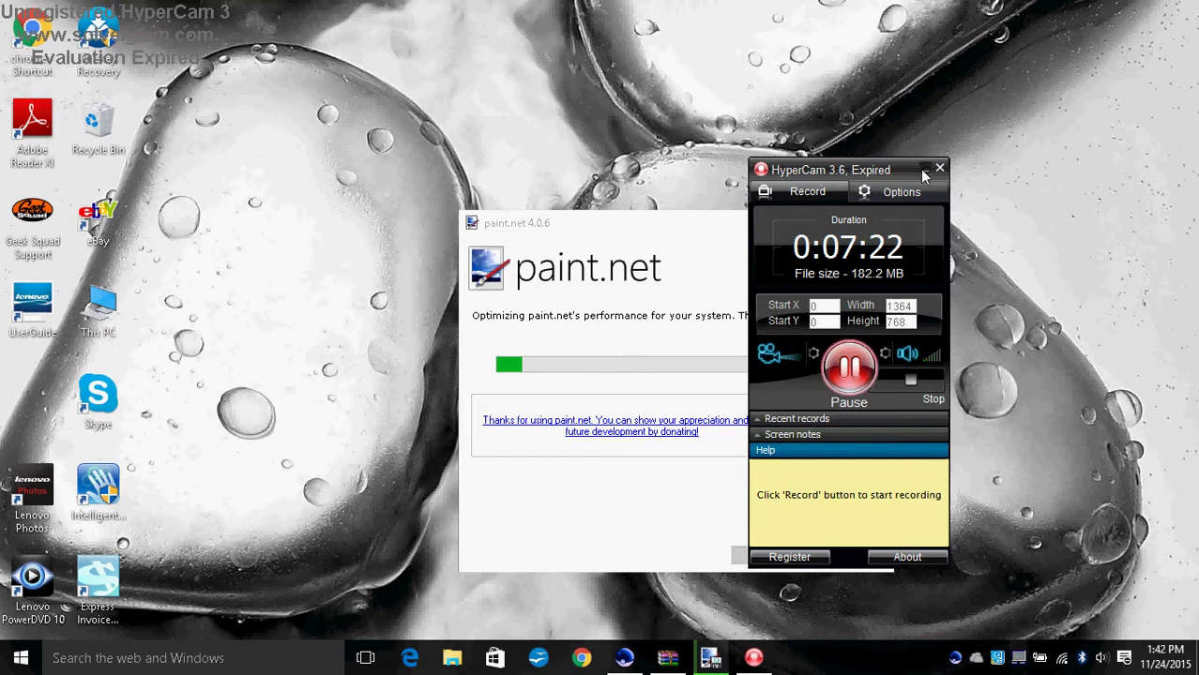
pyautogui.click(924, 170)
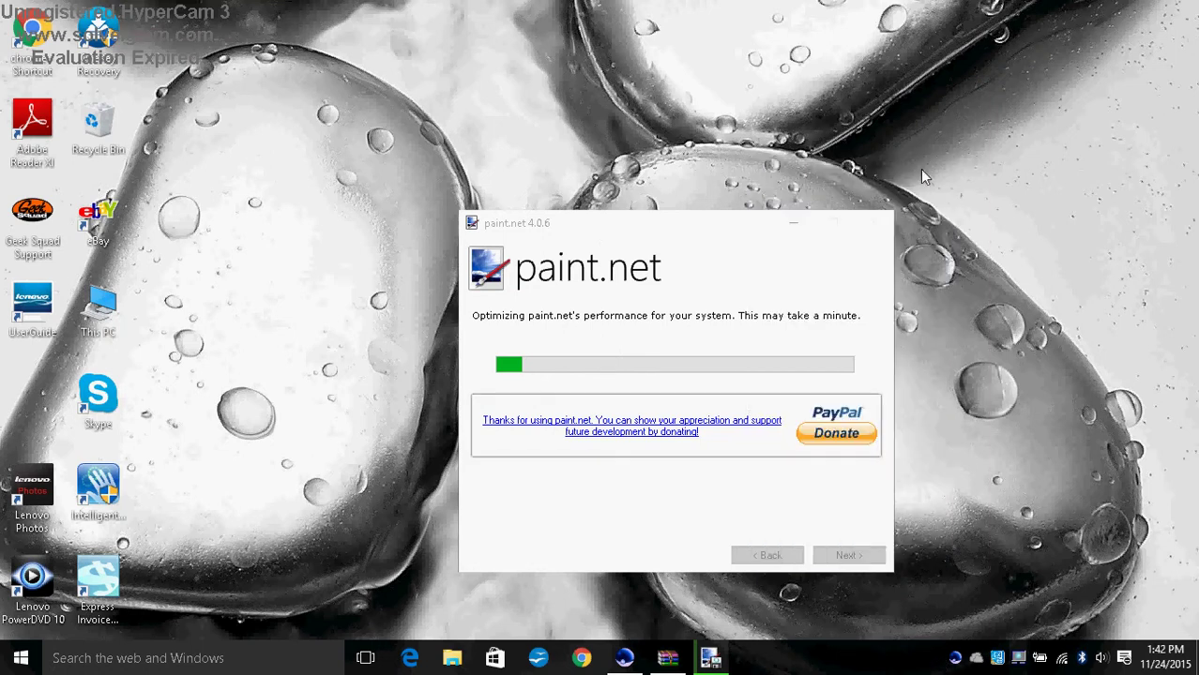
pyautogui.click(611, 312)
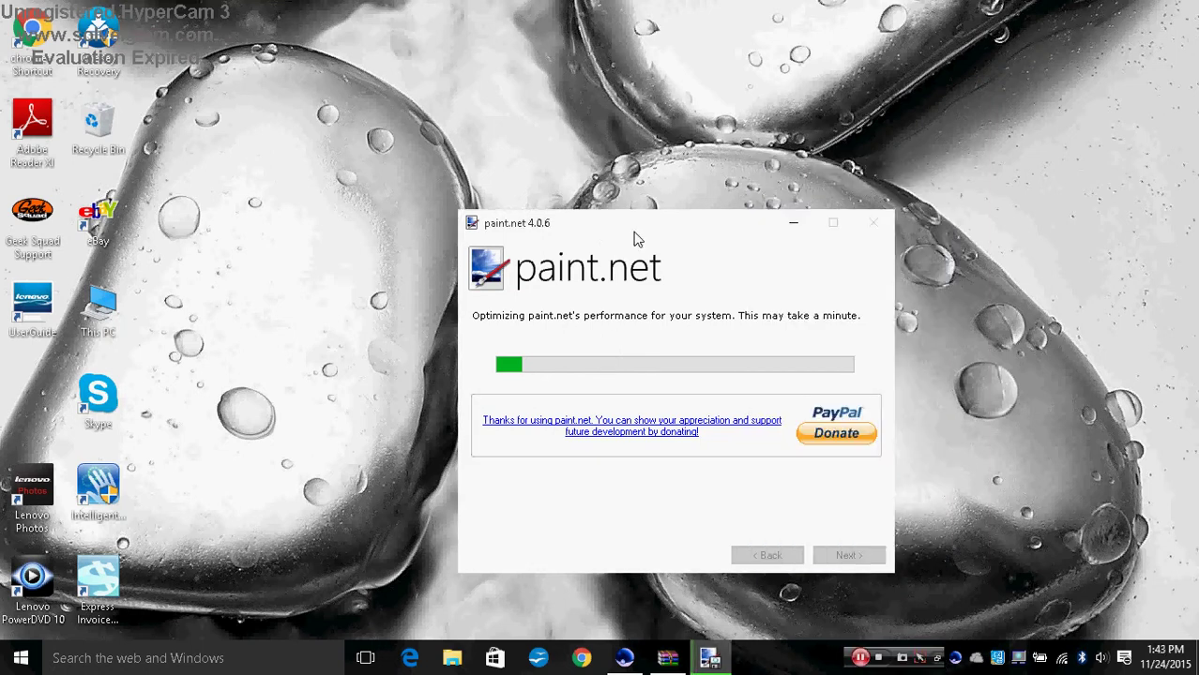
pyautogui.click(861, 658)
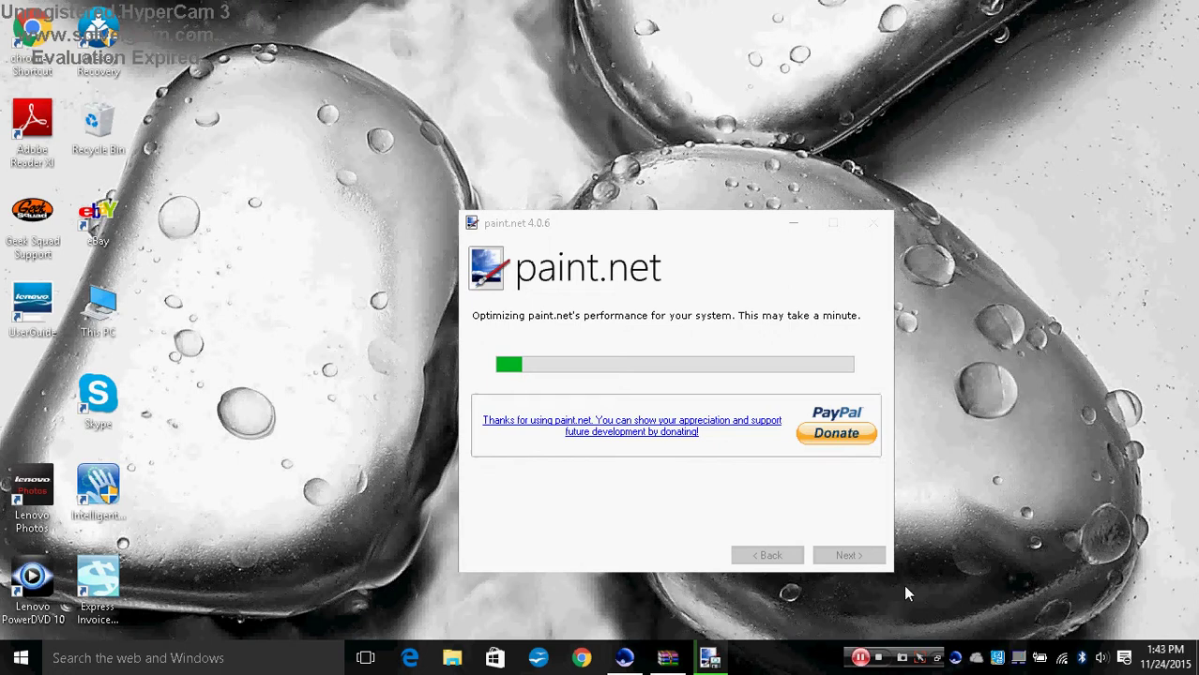
pyautogui.click(861, 659)
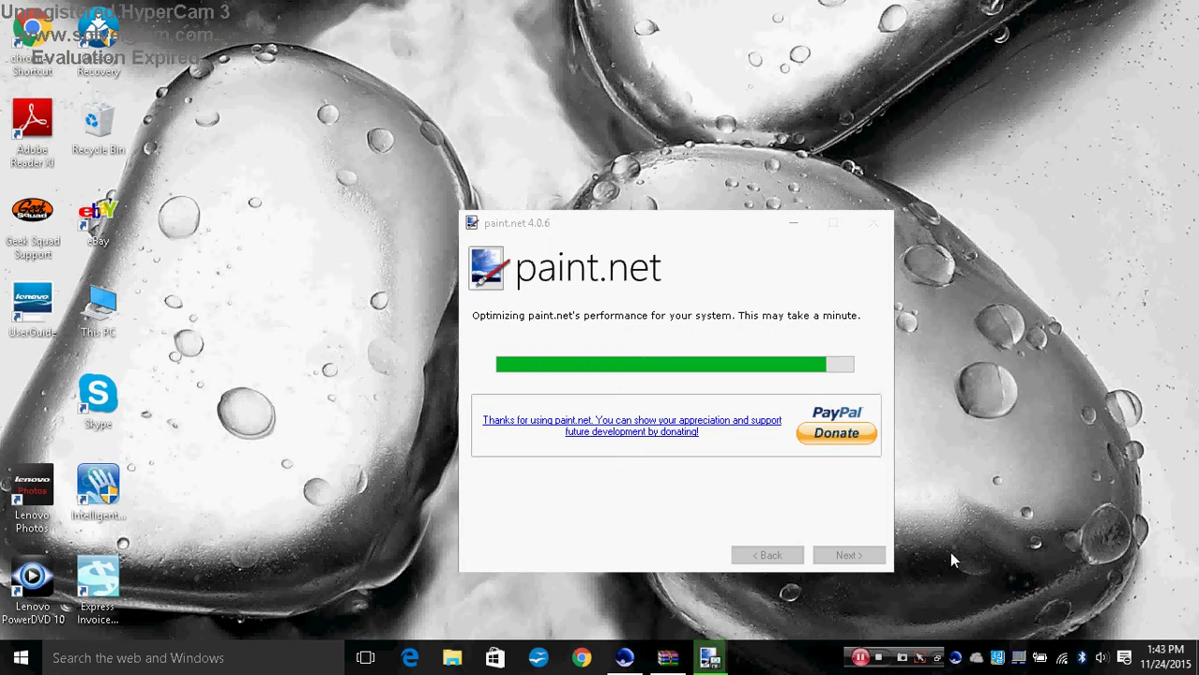
pyautogui.click(867, 272)
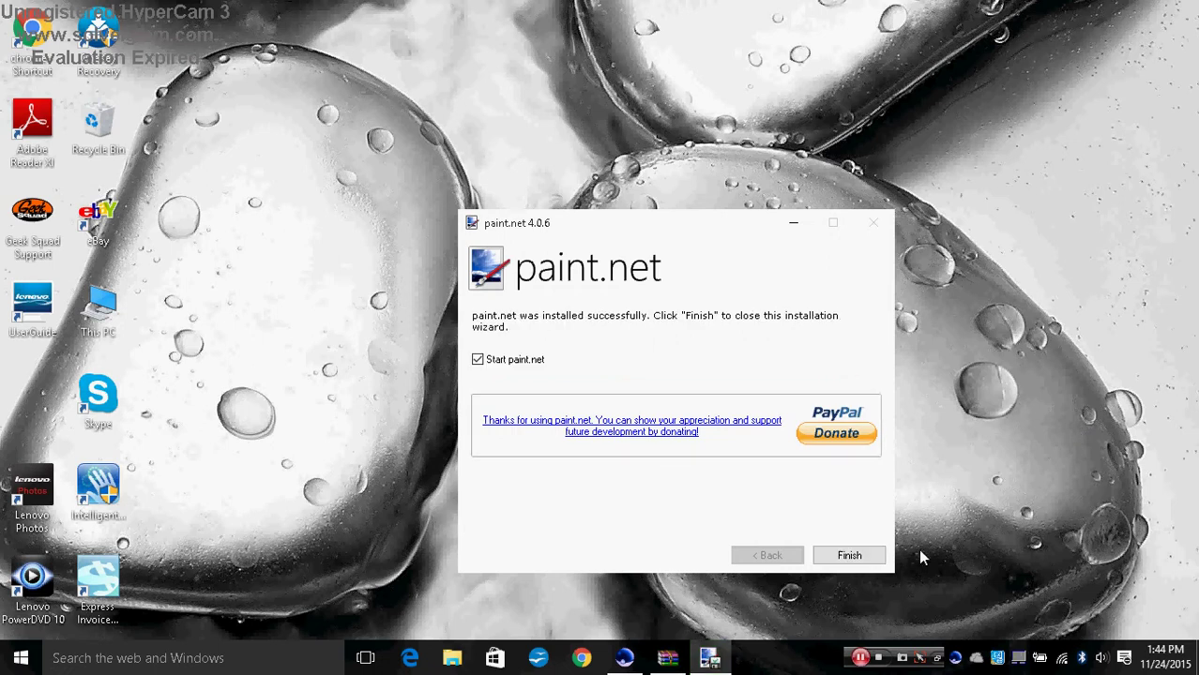
# - Finish the installation with paint.net set to start, and open the epic face image 25 from the tommy pictures folder
pyautogui.click(845, 555)
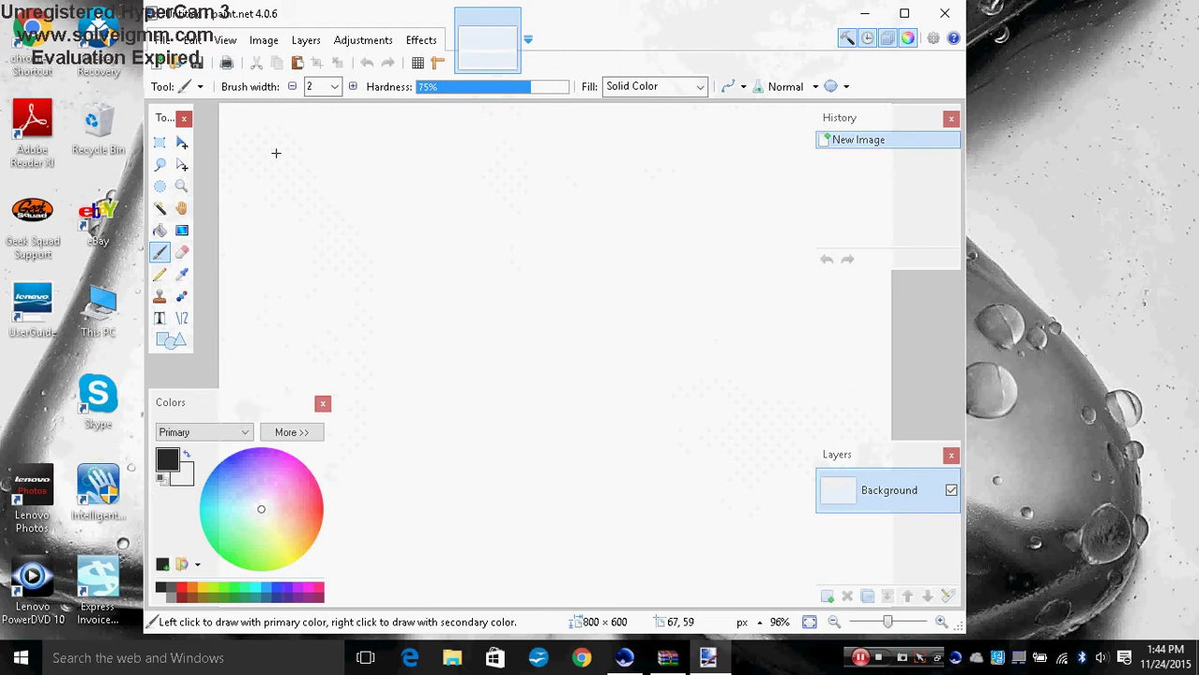
pyautogui.click(191, 62)
pyautogui.click(235, 182)
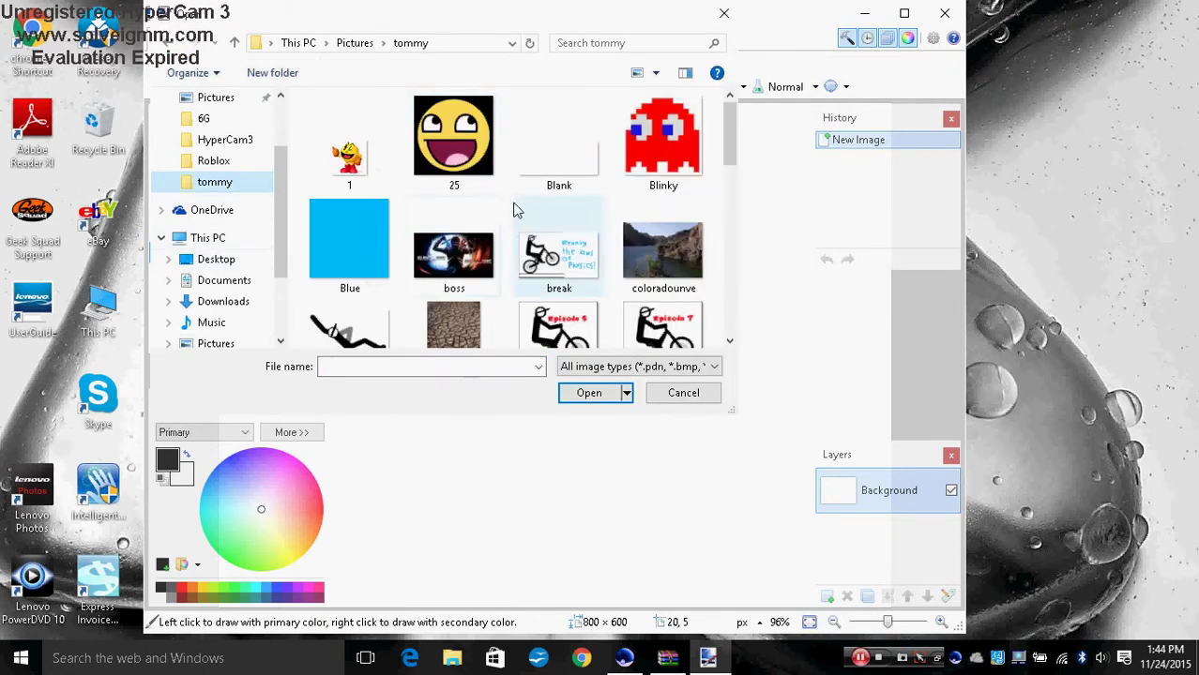
pyautogui.doubleClick(469, 181)
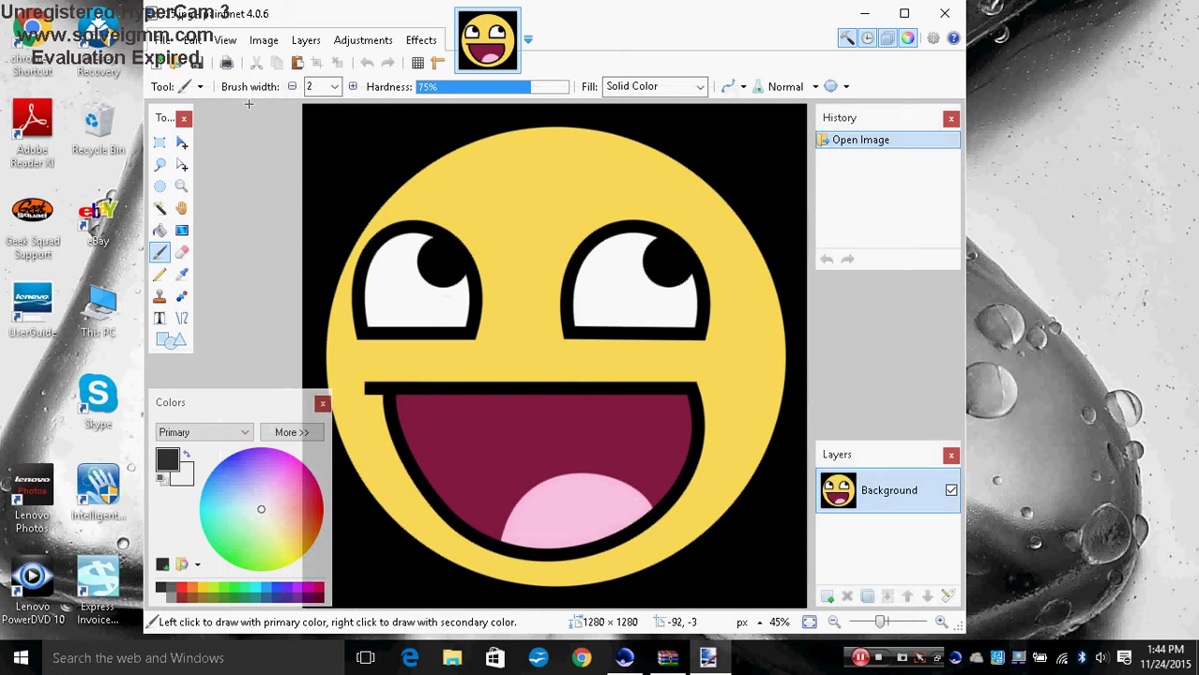
pyautogui.click(186, 251)
pyautogui.moveTo(369, 138)
pyautogui.mouseDown()
pyautogui.moveTo(327, 220)
pyautogui.moveTo(353, 161)
pyautogui.mouseUp()
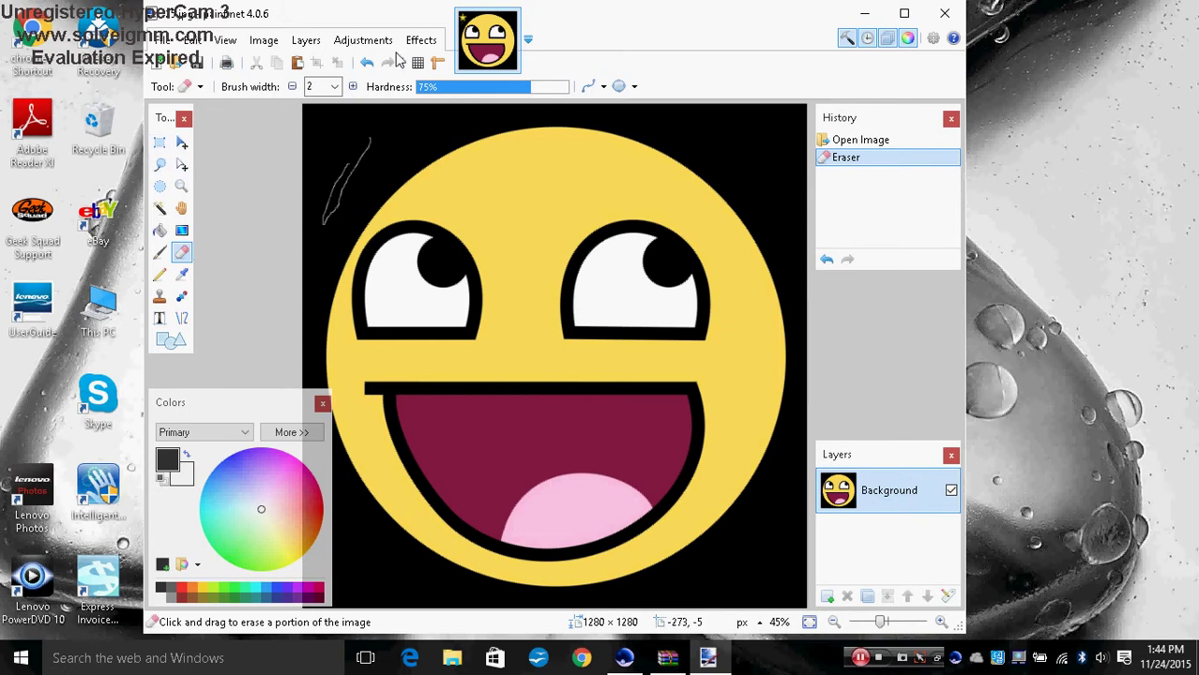
pyautogui.click(367, 63)
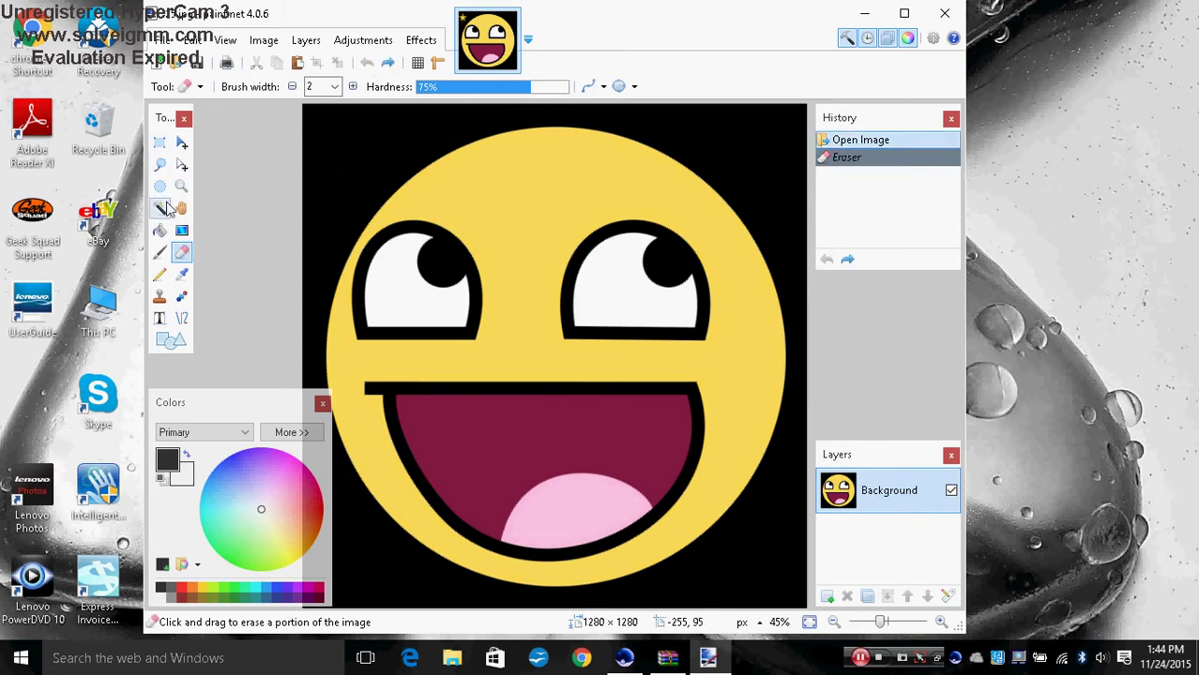
# - Select the black background around the yellow face with the Magic Wand
pyautogui.click(160, 208)
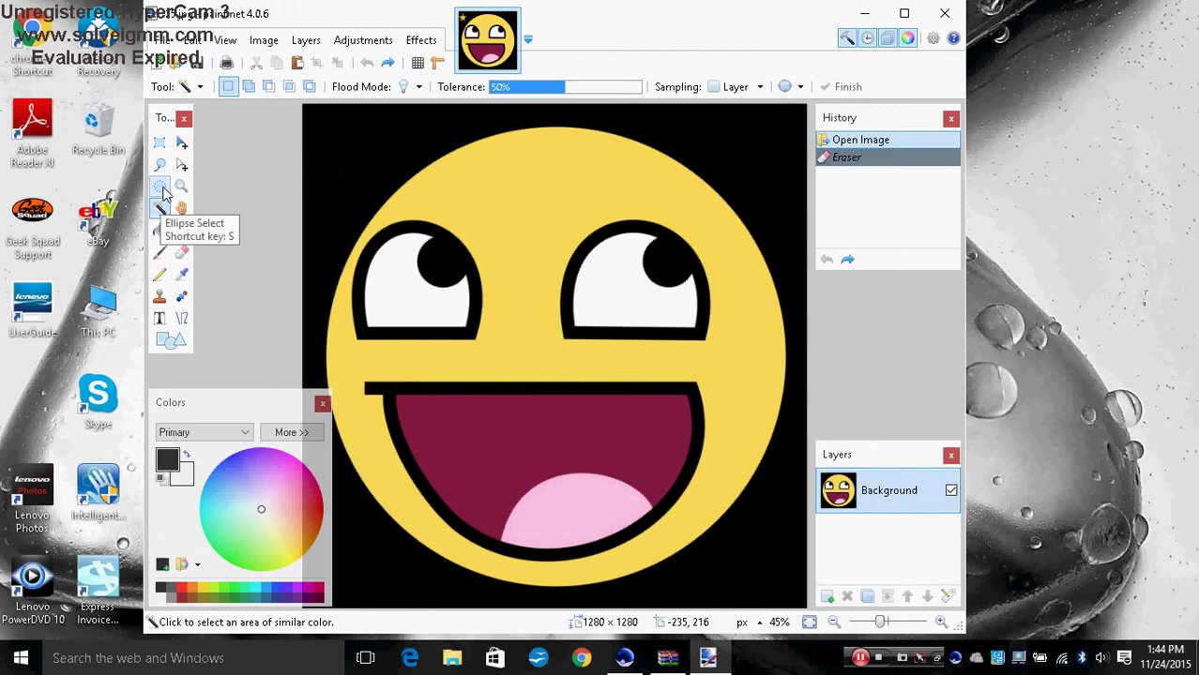
pyautogui.click(393, 200)
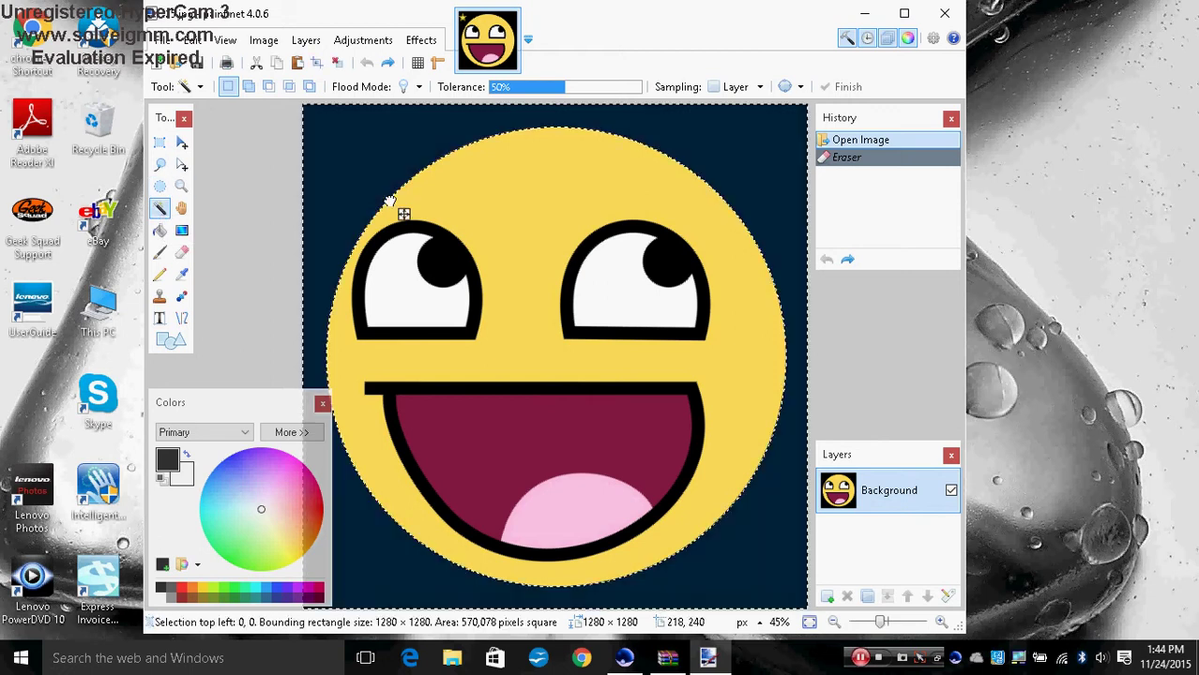
pyautogui.click(402, 195)
pyautogui.click(381, 199)
pyautogui.click(388, 196)
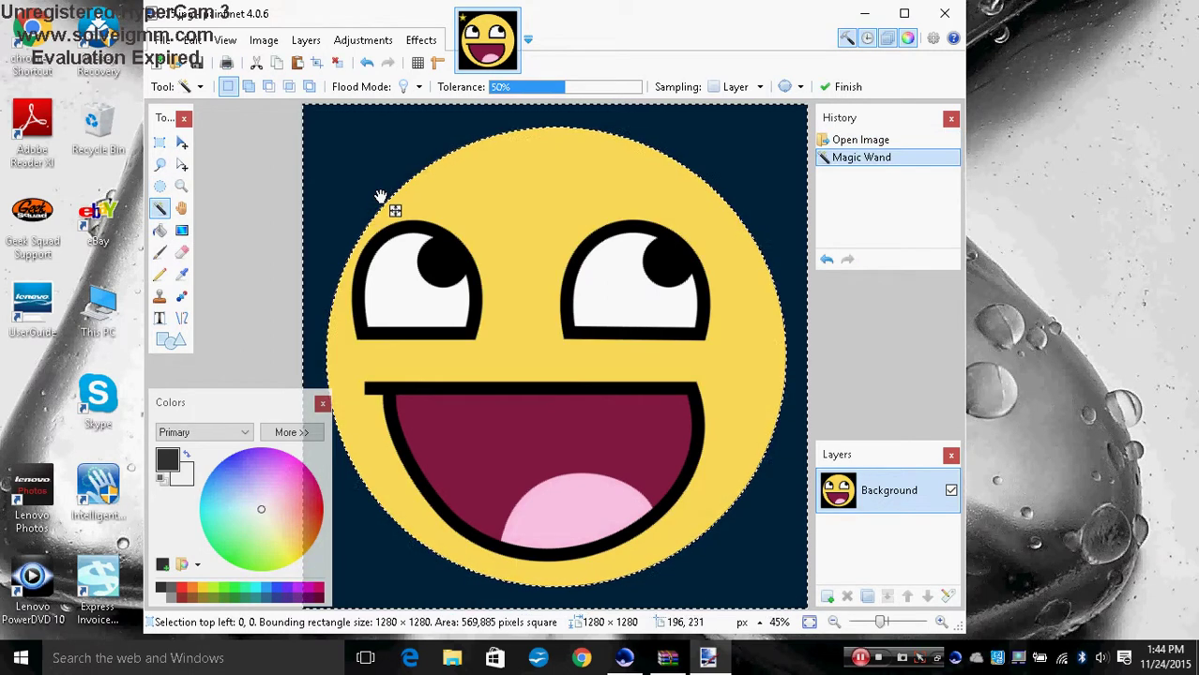
# - Try erasing the selected black background with the Eraser, and undo all edits back to the opened image
pyautogui.press('e')
pyautogui.moveTo(381, 180)
pyautogui.mouseDown()
pyautogui.moveTo(363, 170)
pyautogui.moveTo(440, 134)
pyautogui.moveTo(363, 201)
pyautogui.moveTo(378, 171)
pyautogui.moveTo(346, 162)
pyautogui.moveTo(353, 194)
pyautogui.mouseUp()
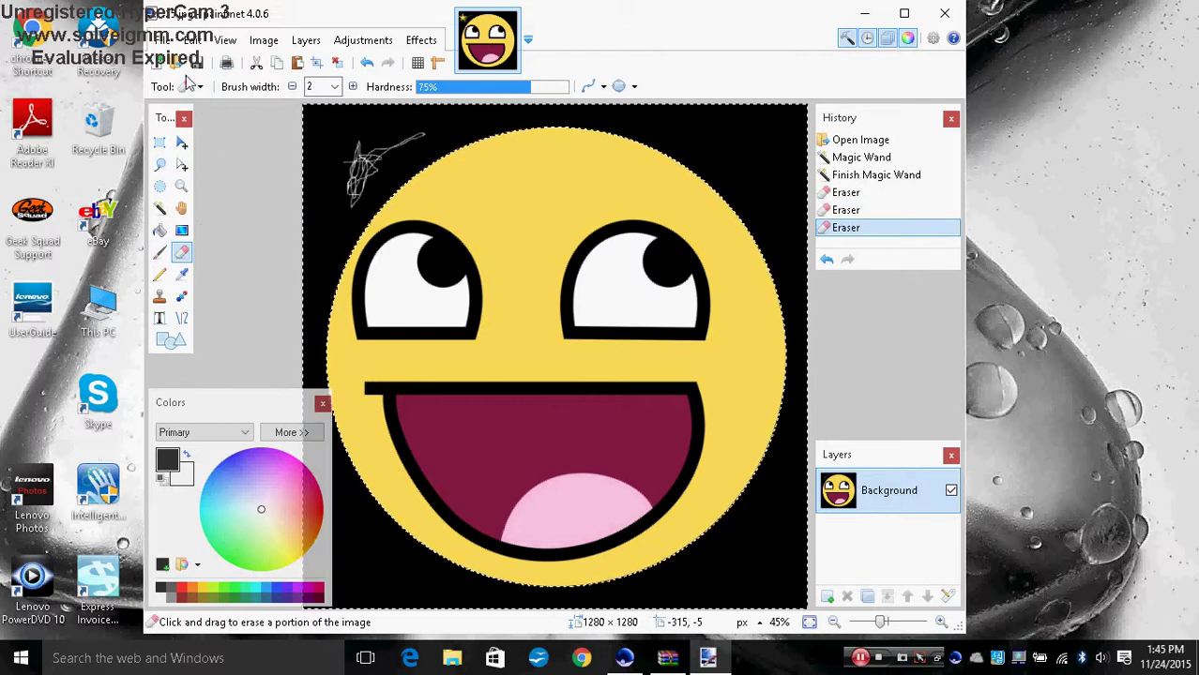
pyautogui.click(367, 66)
pyautogui.click(369, 68)
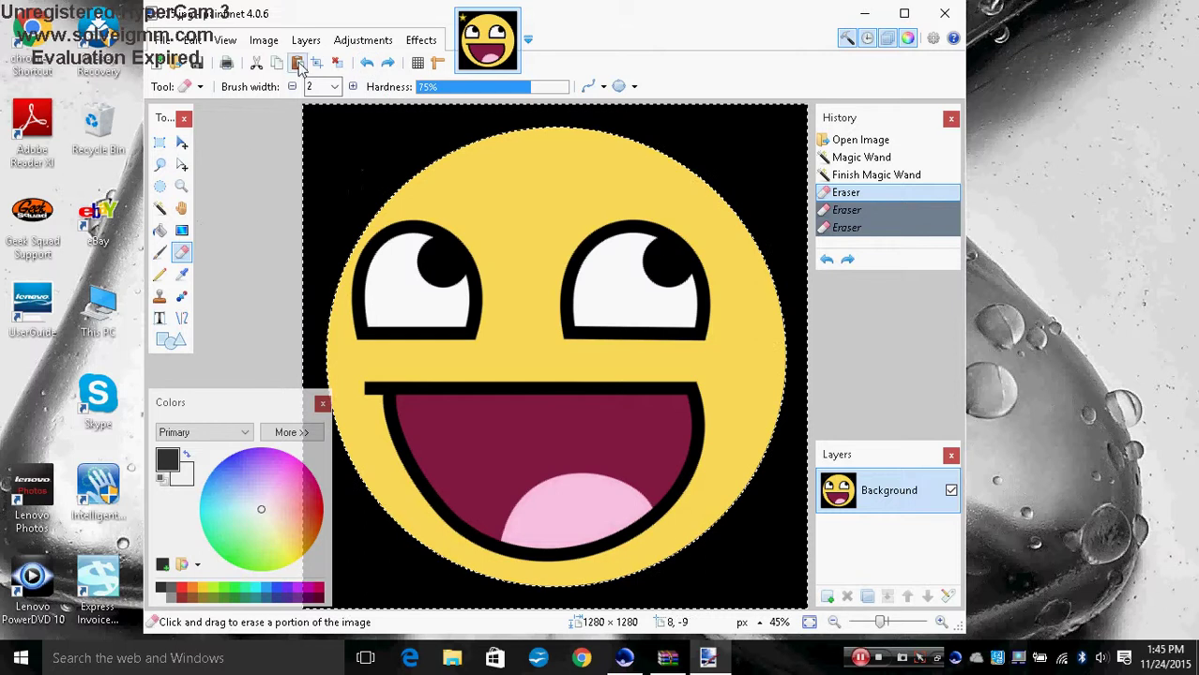
pyautogui.click(368, 65)
pyautogui.click(367, 66)
pyautogui.click(368, 65)
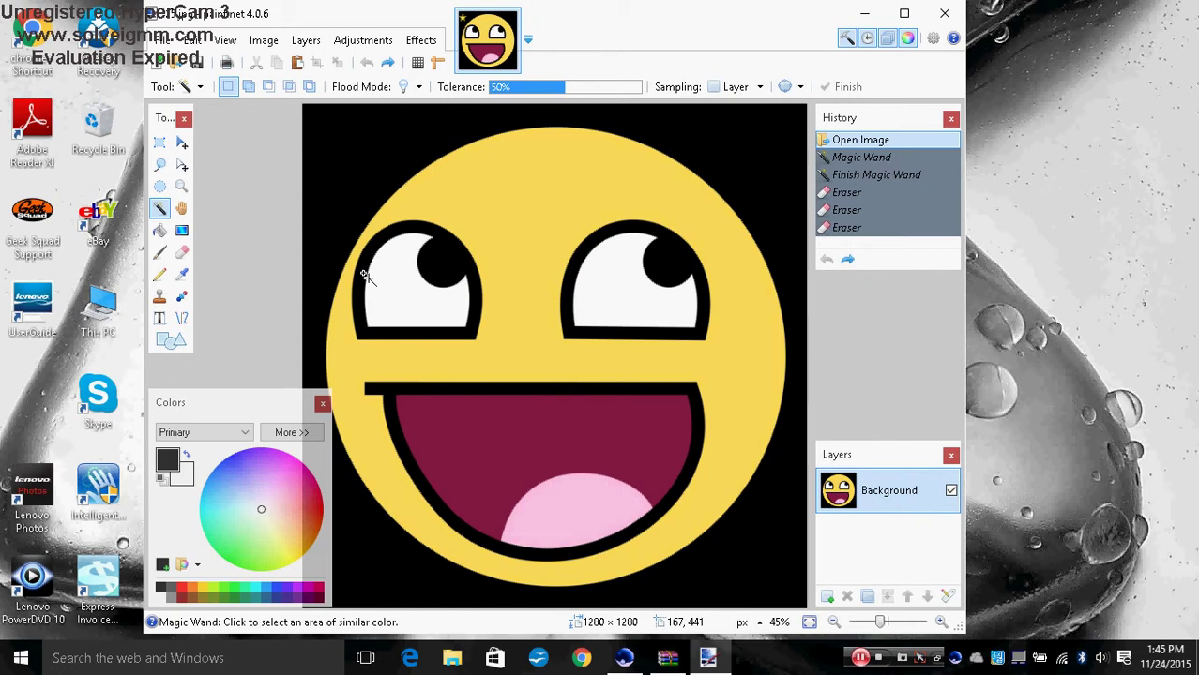
# - Try erasing the black background at the image's upper corners with the Eraser
pyautogui.hotkey('ctrl', '-')
pyautogui.hotkey('ctrl', '-')
pyautogui.hotkey('ctrl', '-')
pyautogui.hotkey('ctrl', '-')
pyautogui.hotkey('ctrl', '-')
pyautogui.hotkey('ctrl', '-')
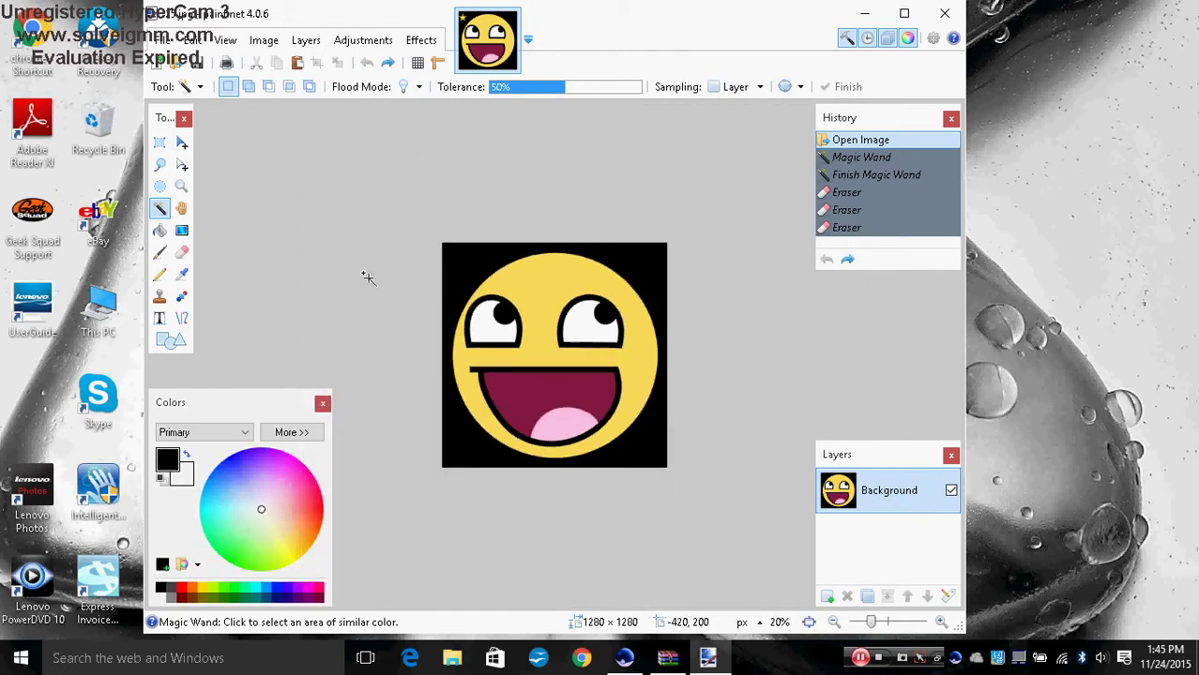
pyautogui.hotkey('ctrl', '-')
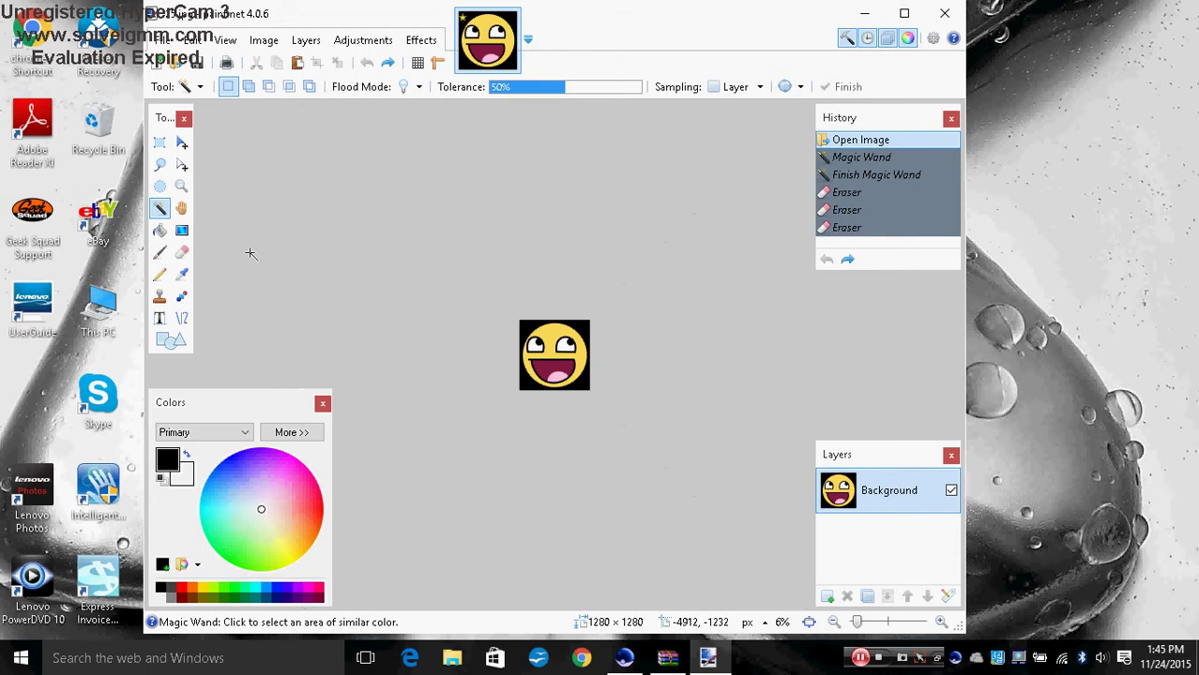
pyautogui.click(181, 253)
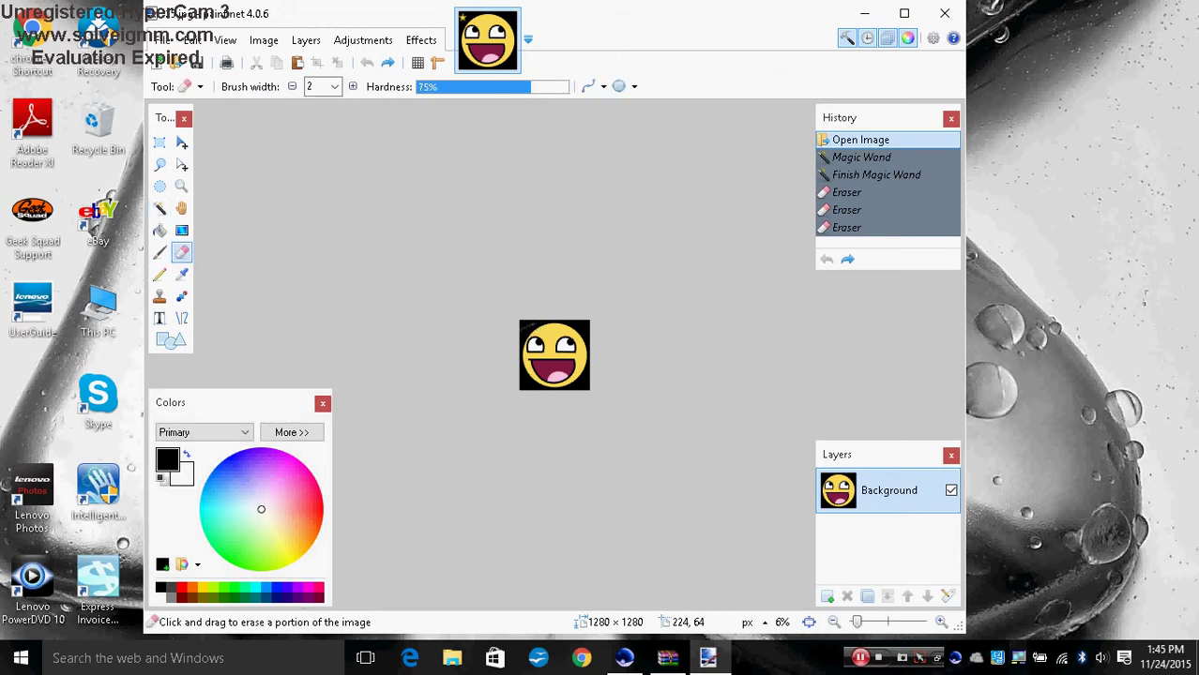
pyautogui.click(526, 324)
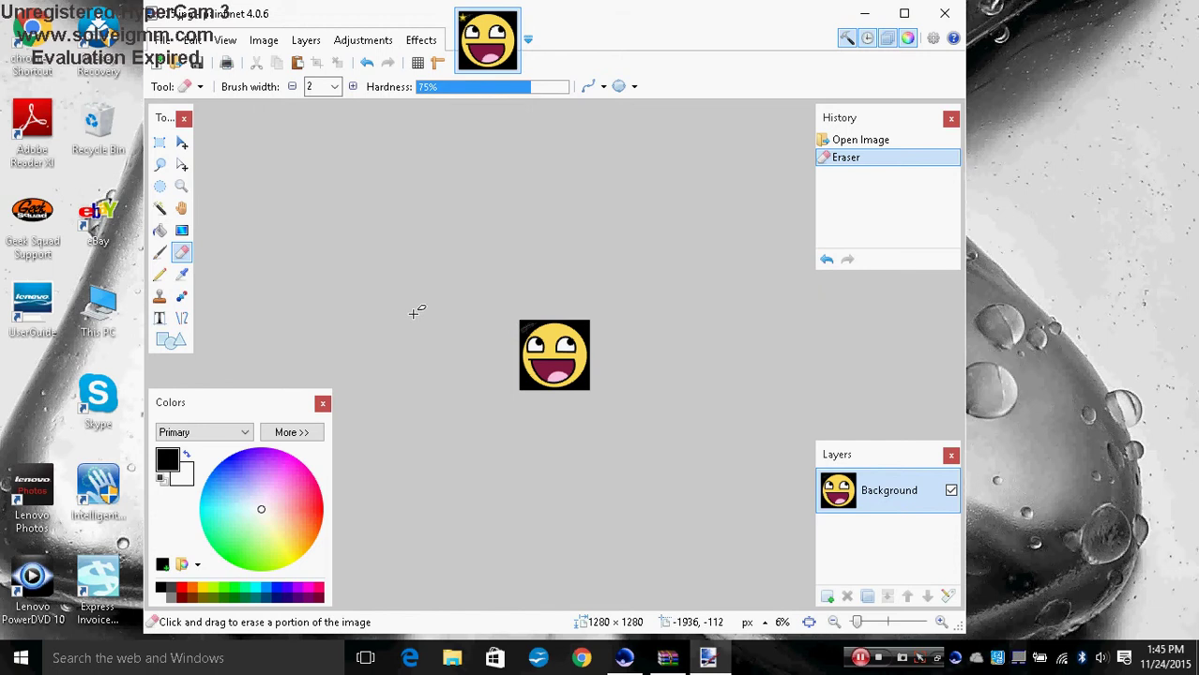
pyautogui.hotkey('ctrl', '-')
pyautogui.hotkey('ctrl', '-')
pyautogui.hotkey('ctrl', '-')
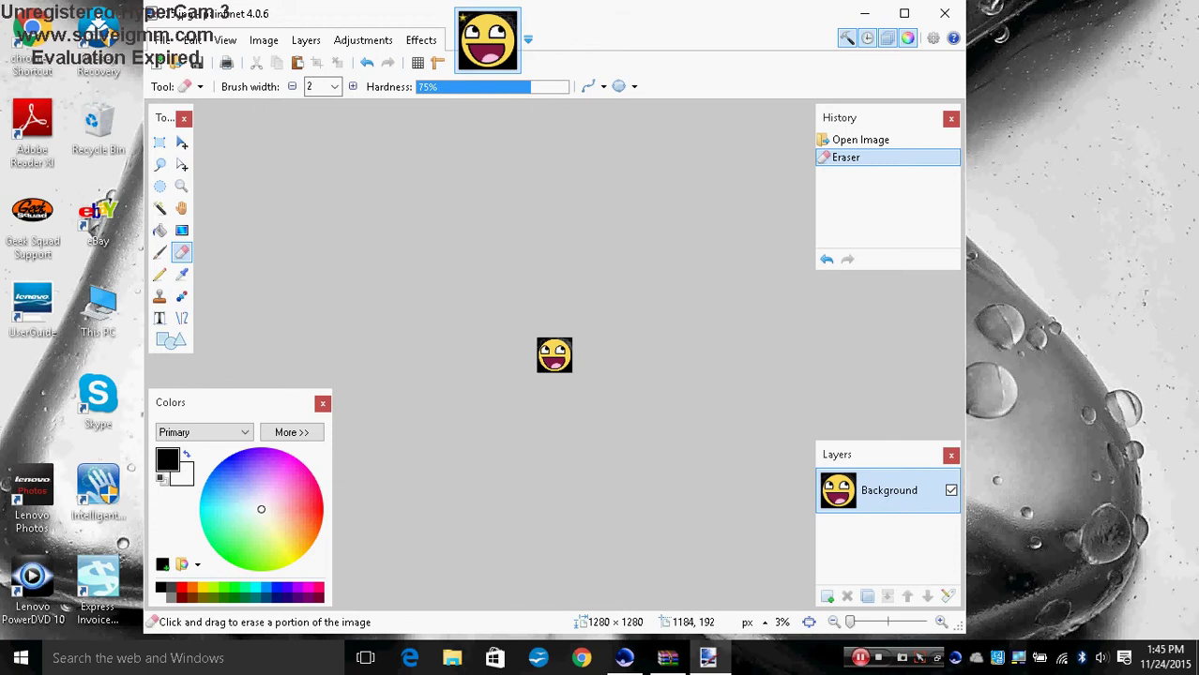
pyautogui.click(571, 338)
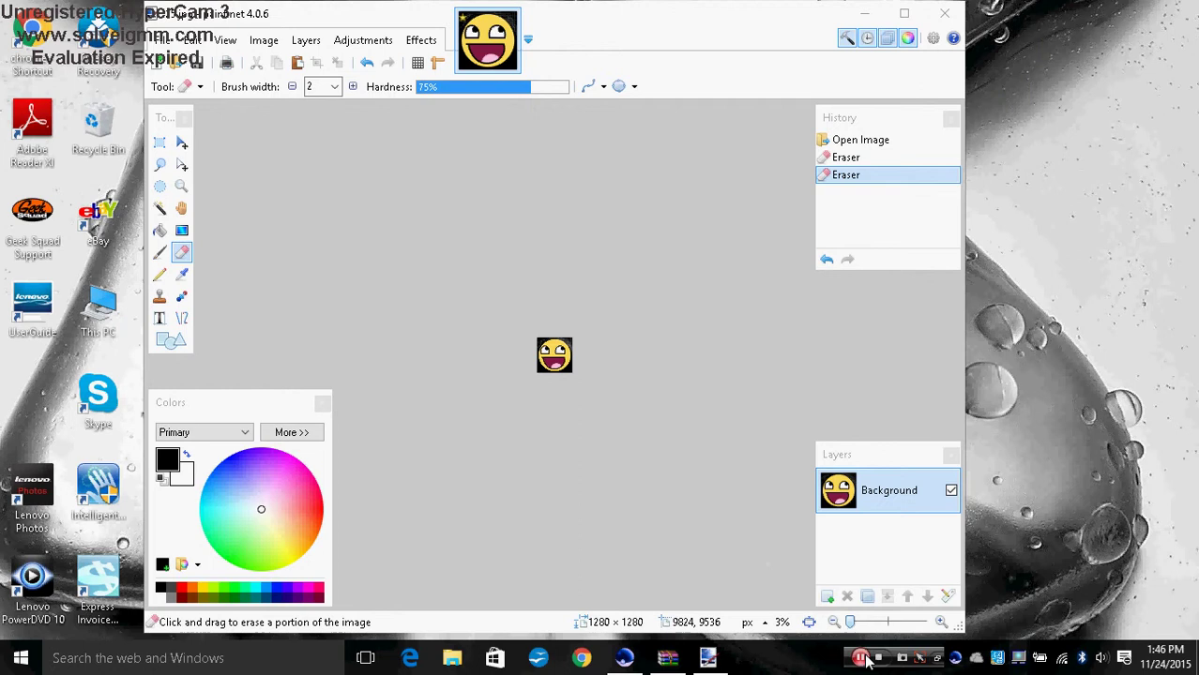
pyautogui.click(860, 658)
pyautogui.click(849, 365)
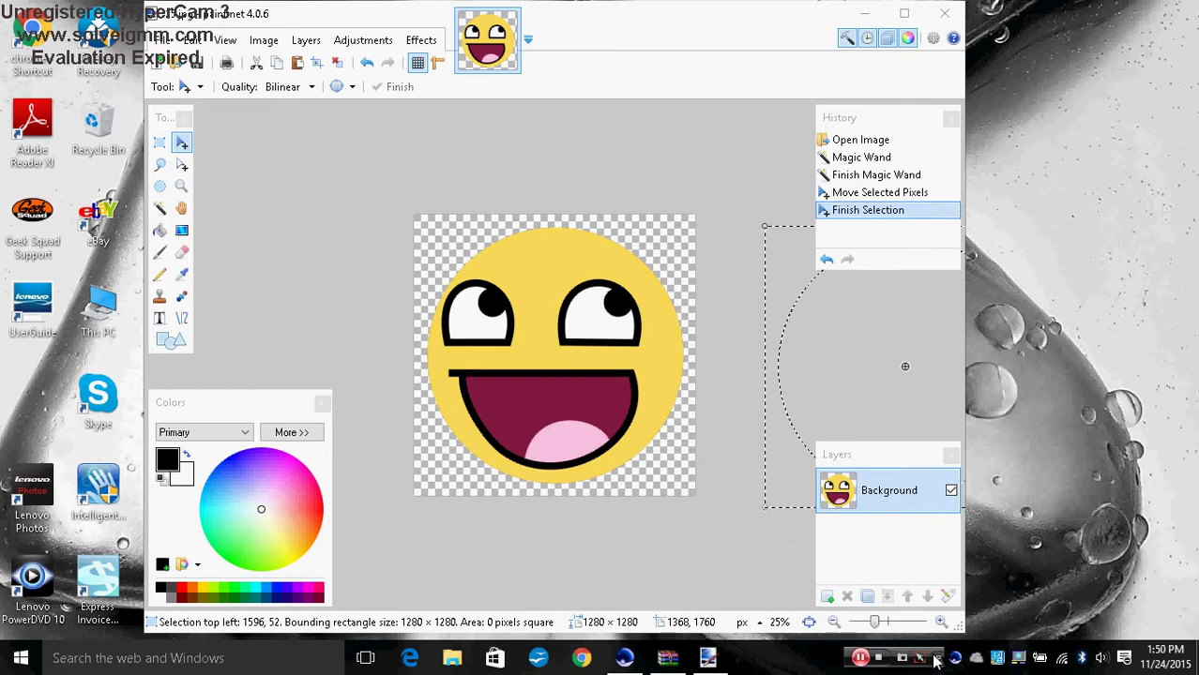
pyautogui.click(921, 658)
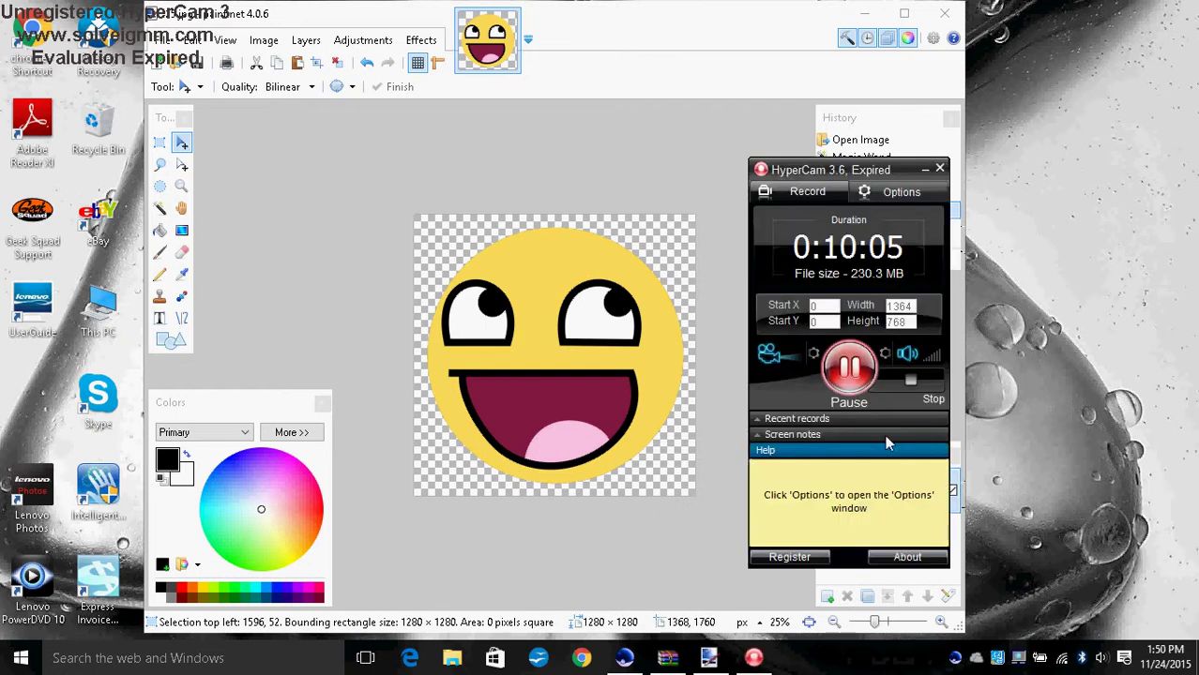
pyautogui.click(923, 171)
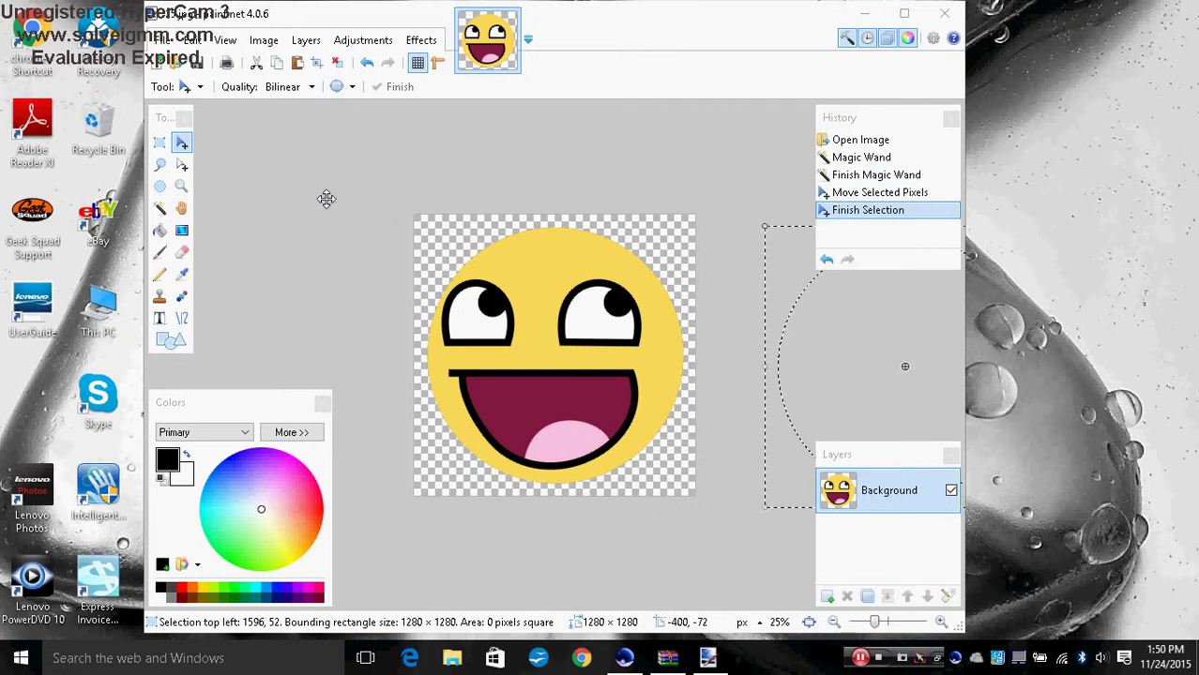
# - Save the cut-out face as JPEG 25 in the tommy folder at quality 95, replacing the existing file, and close paint.net
pyautogui.click(163, 39)
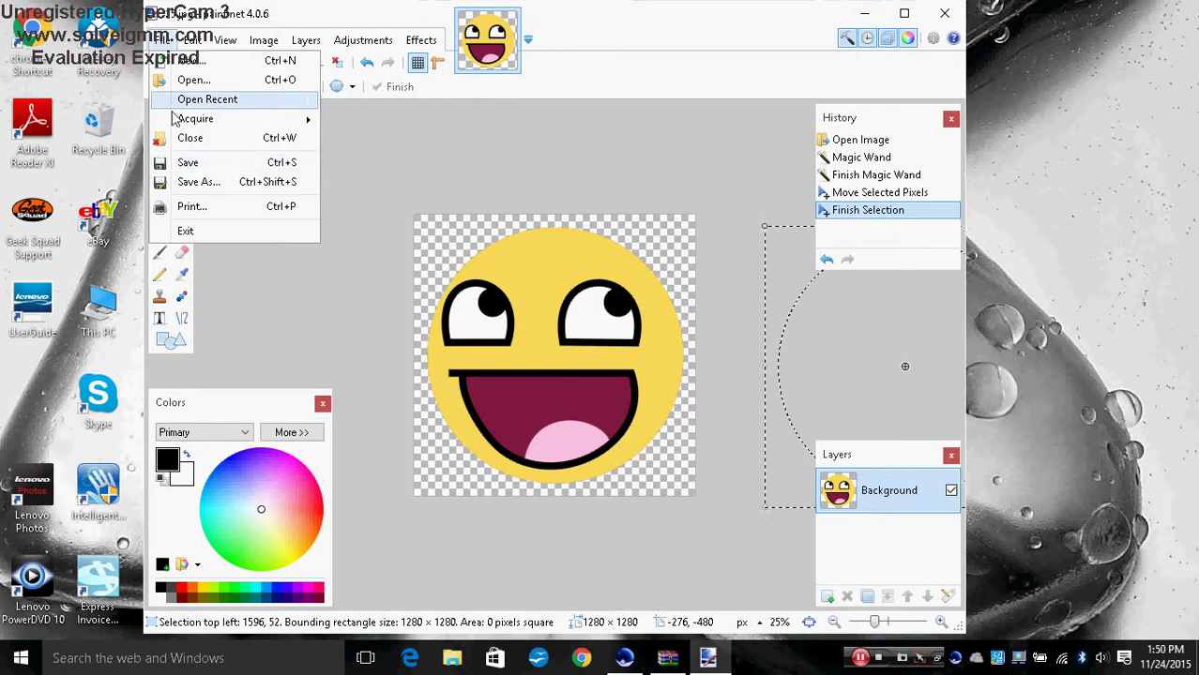
pyautogui.click(198, 182)
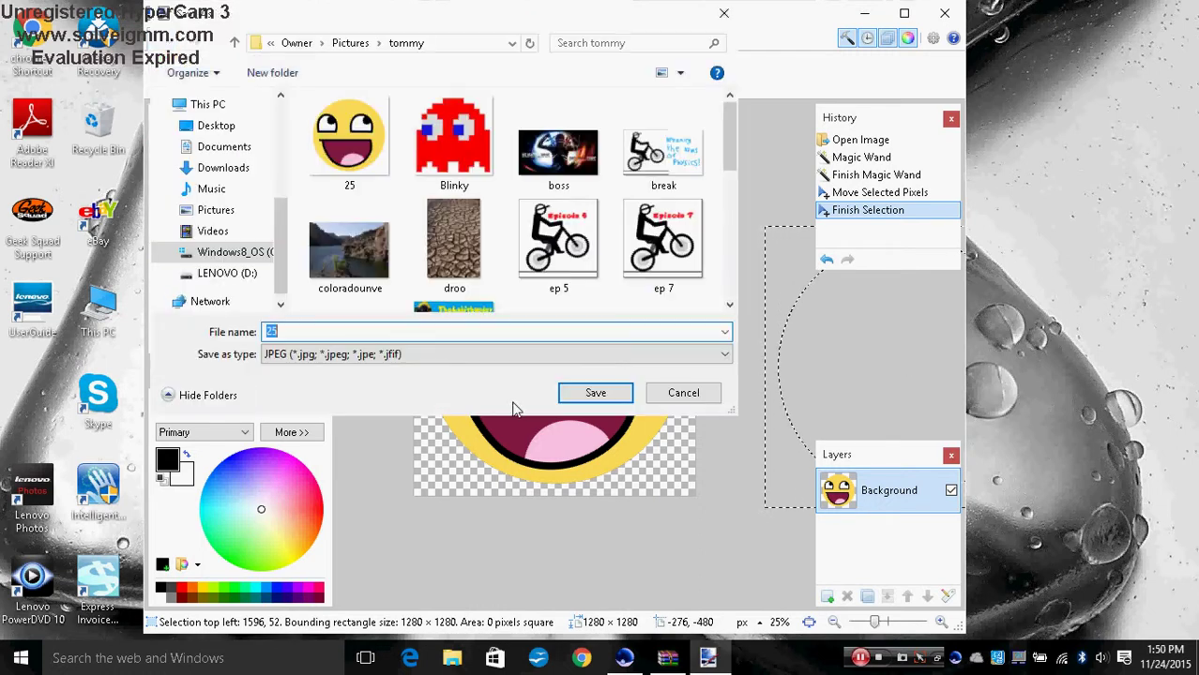
pyautogui.click(604, 395)
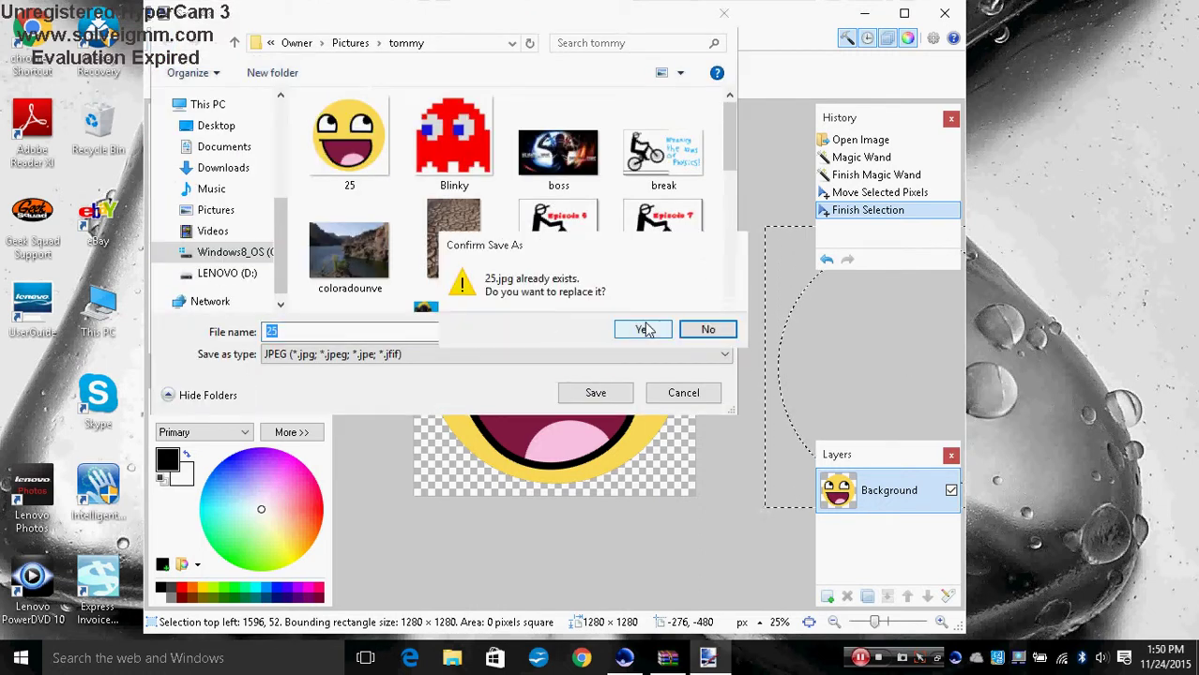
pyautogui.click(646, 328)
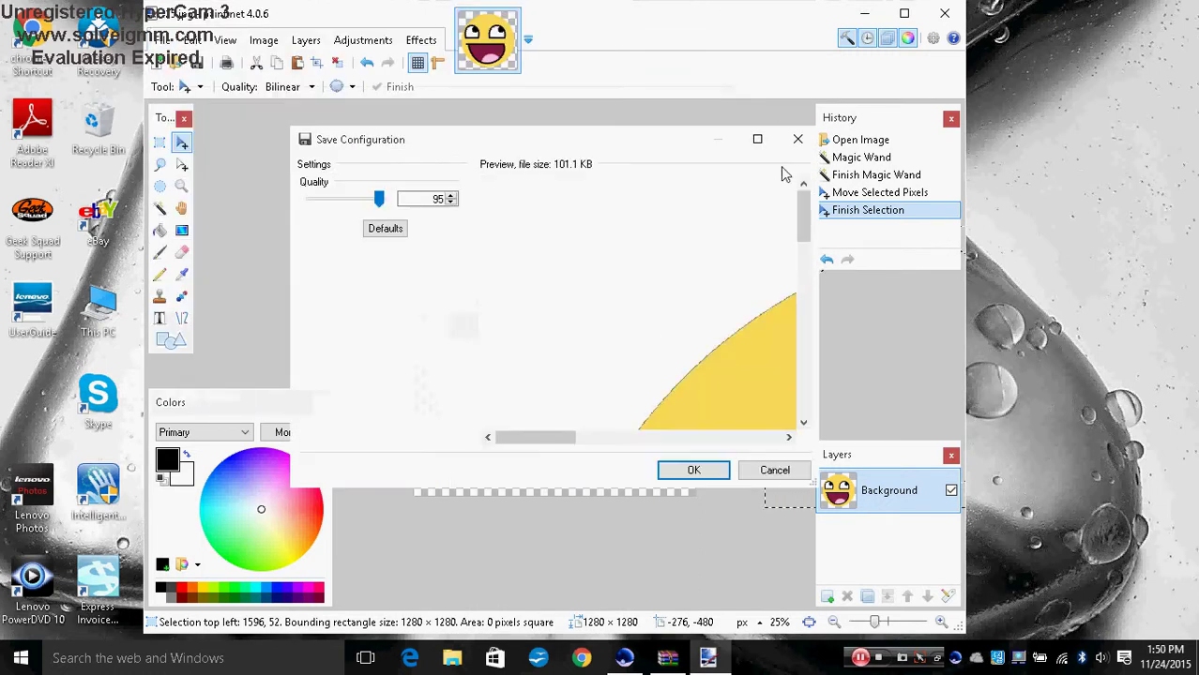
pyautogui.click(693, 470)
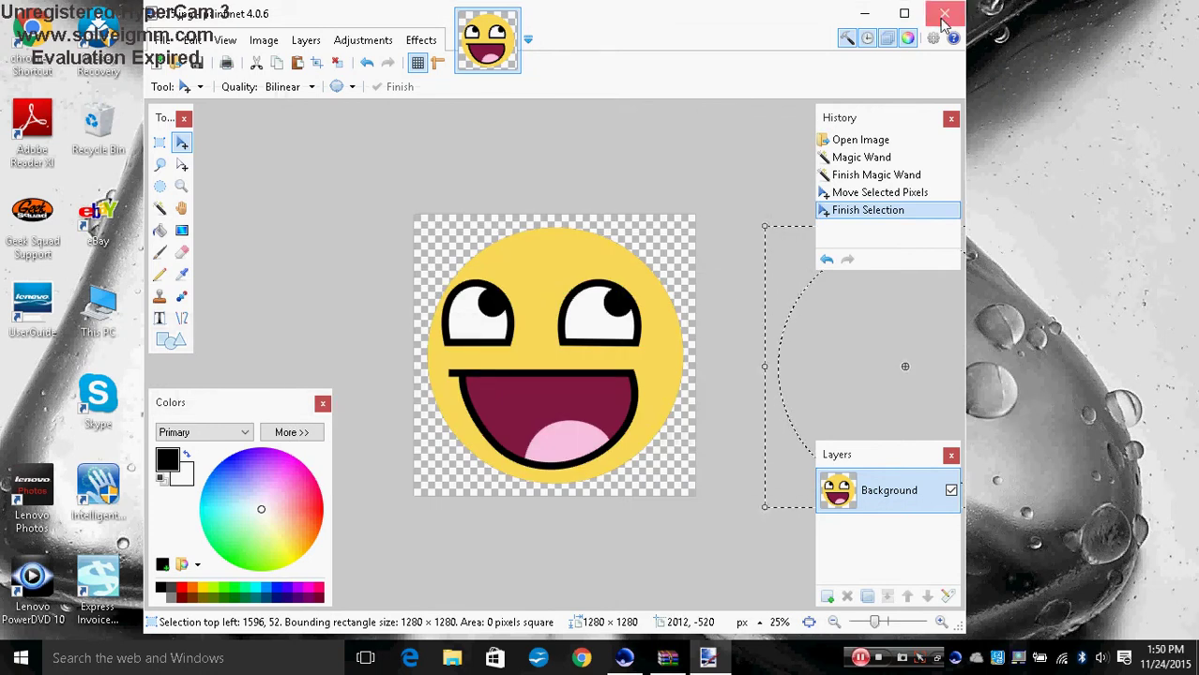
pyautogui.click(944, 15)
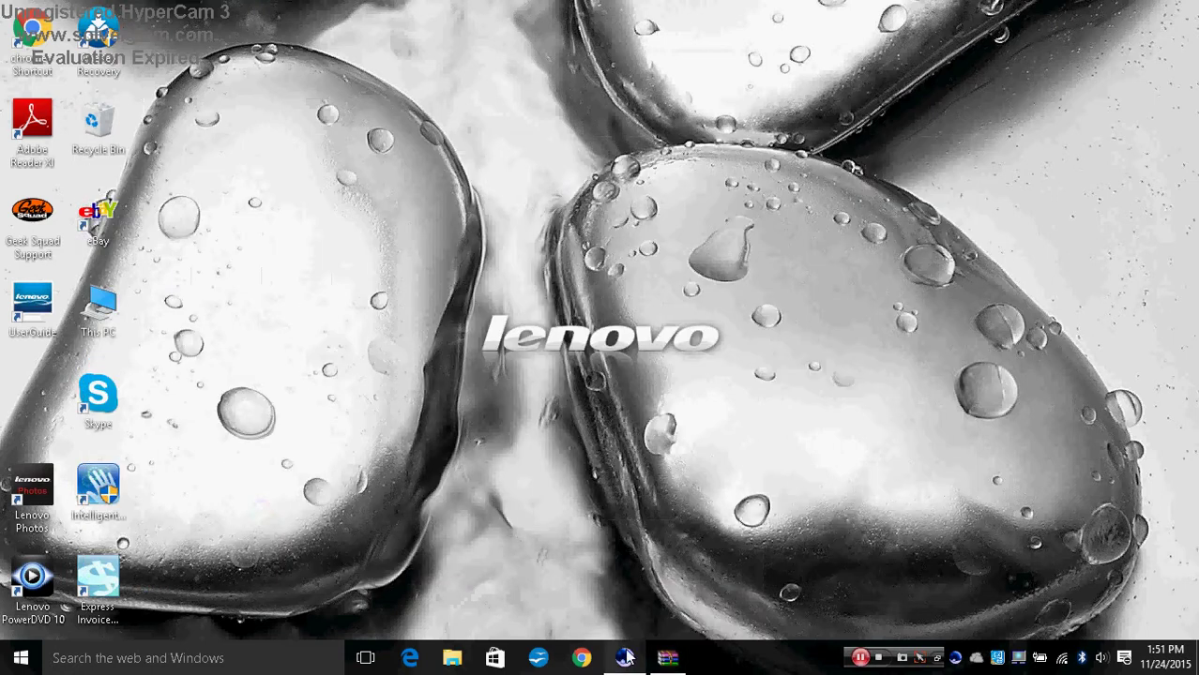
# - Switch to WinRAR and extract 25.png from the x-y\back folder of sprites.zip to the desktop
pyautogui.click(668, 657)
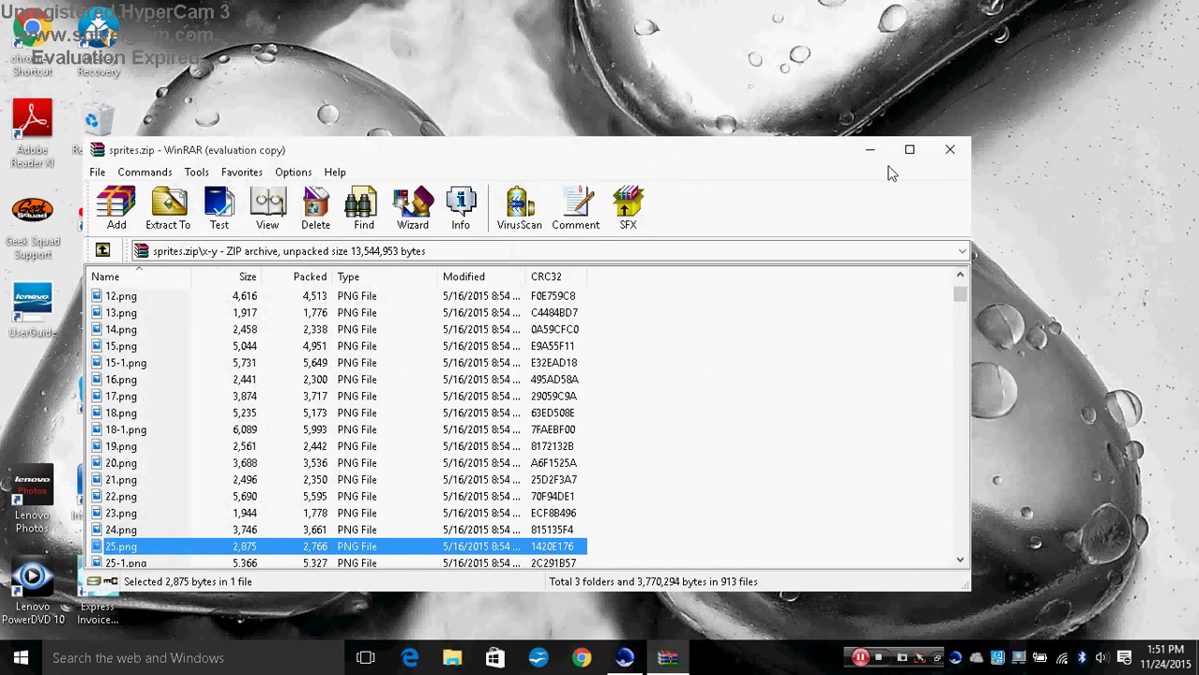
pyautogui.moveTo(961, 296); pyautogui.dragTo(960, 287)
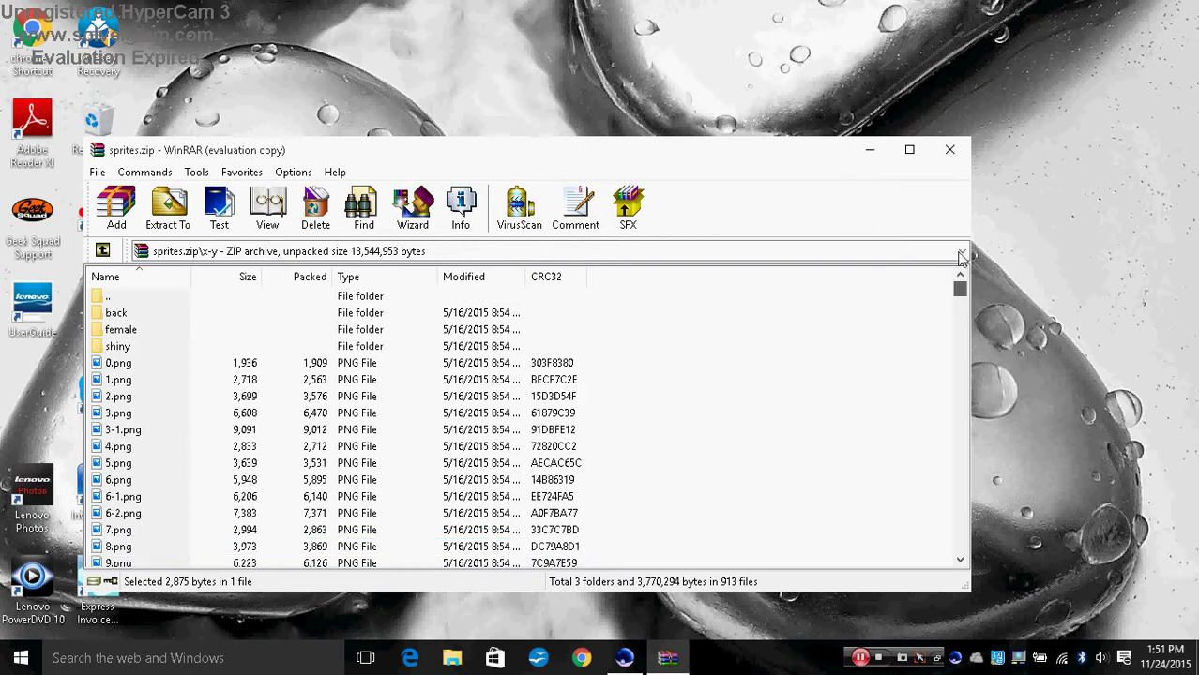
pyautogui.doubleClick(241, 315)
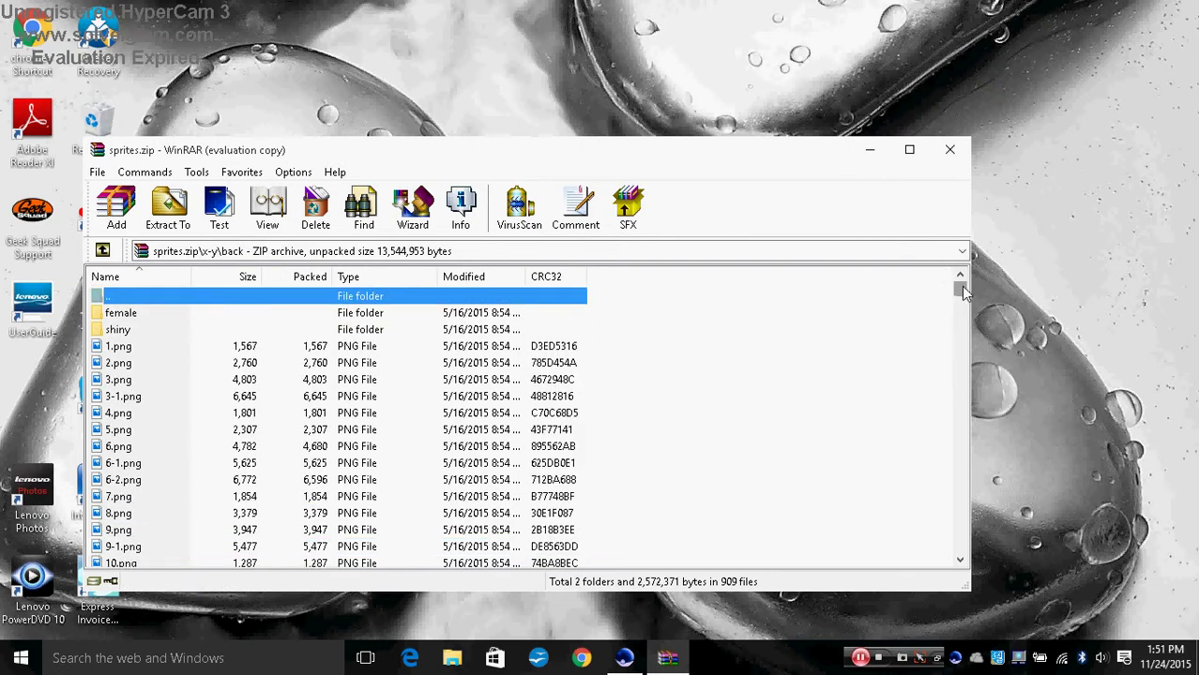
pyautogui.moveTo(962, 287)
pyautogui.mouseDown()
pyautogui.moveTo(964, 307)
pyautogui.moveTo(962, 291)
pyautogui.mouseUp()
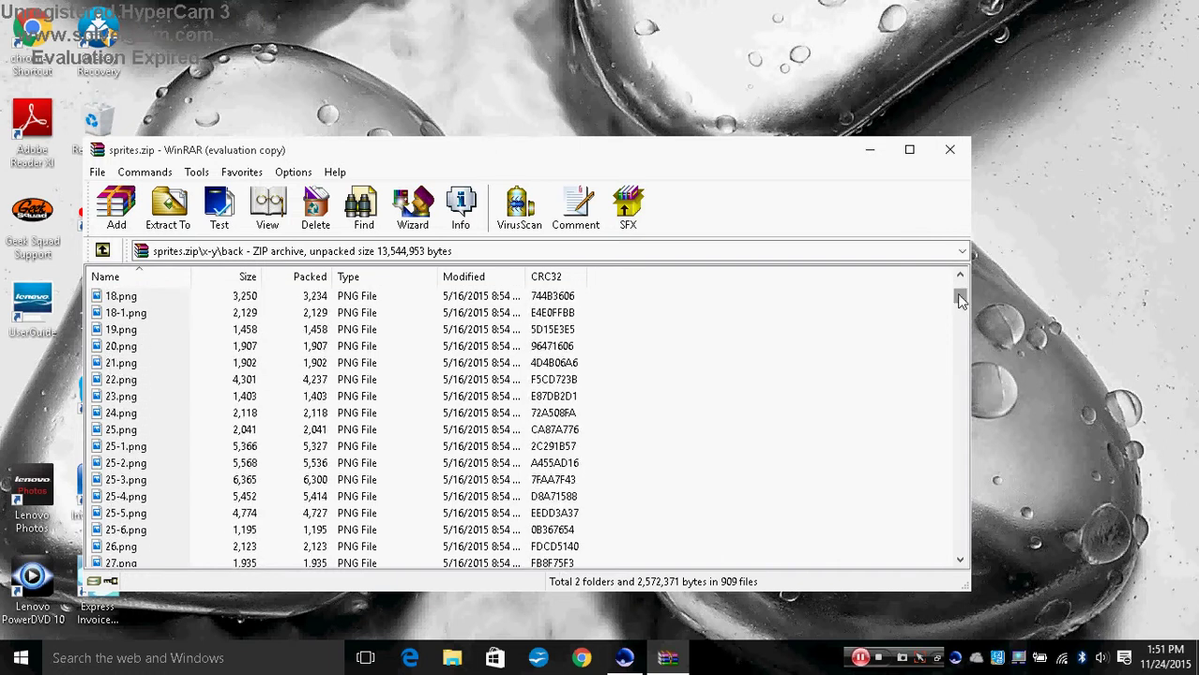
pyautogui.click(151, 432)
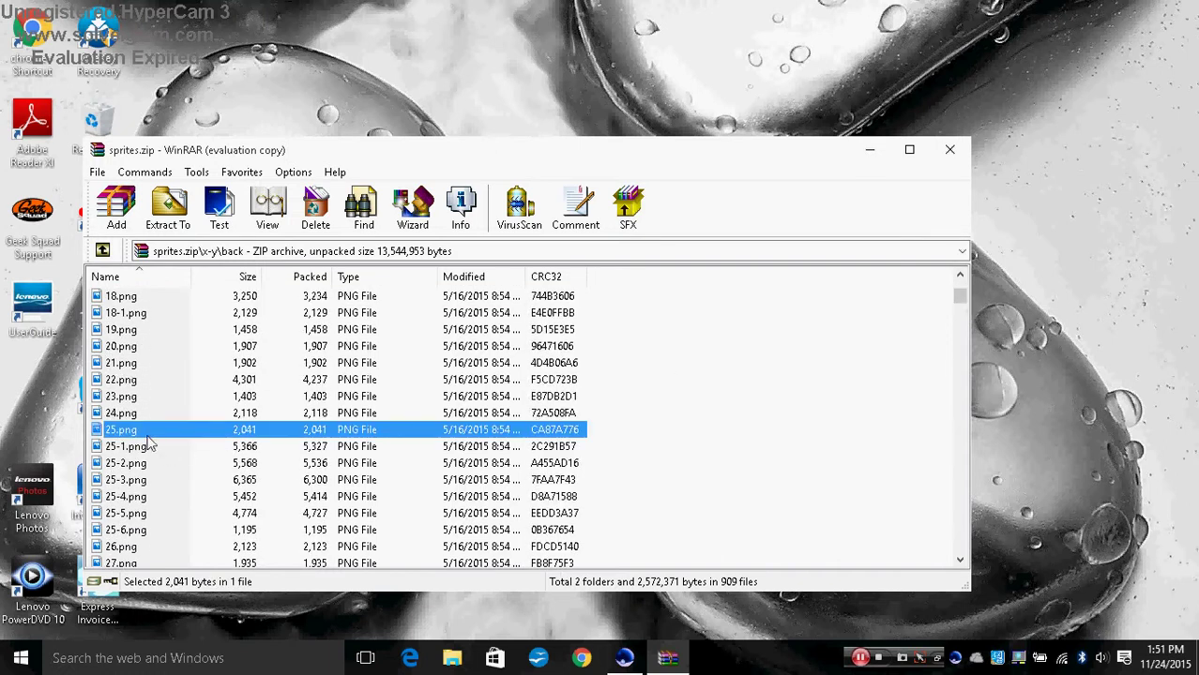
pyautogui.rightClick(148, 433)
pyautogui.click(761, 359)
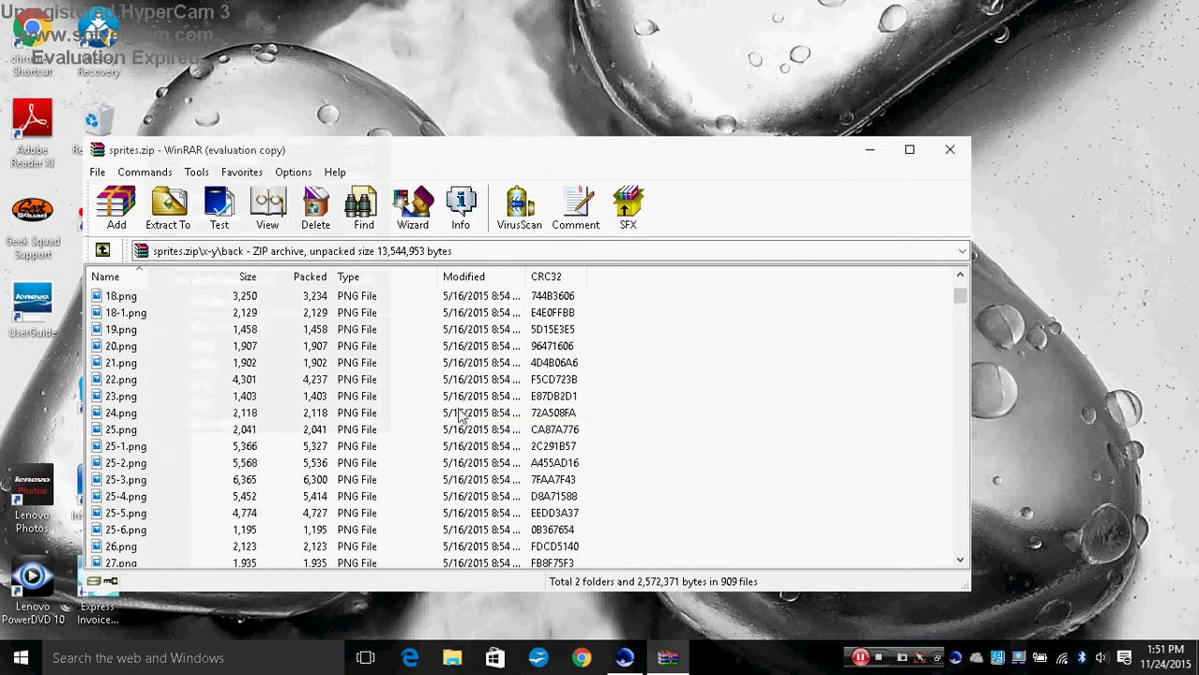
pyautogui.click(441, 432)
pyautogui.moveTo(843, 381); pyautogui.dragTo(1074, 349)
pyautogui.rightClick(1087, 332)
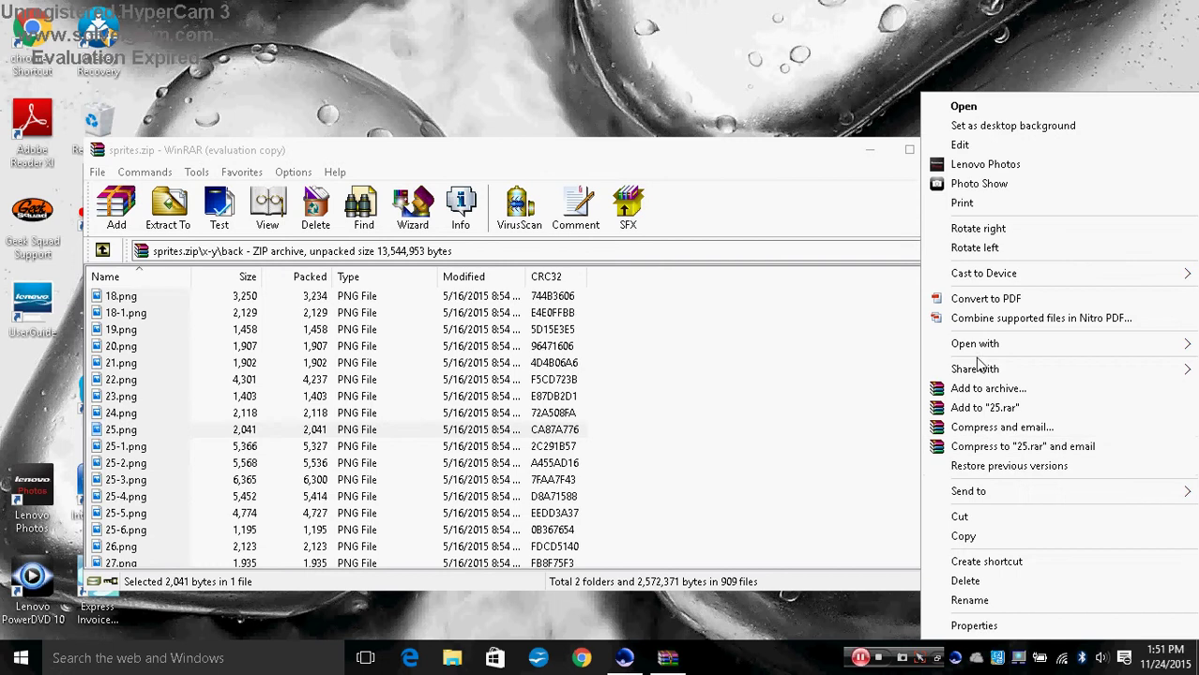
pyautogui.moveTo(978, 346)
pyautogui.click(826, 385)
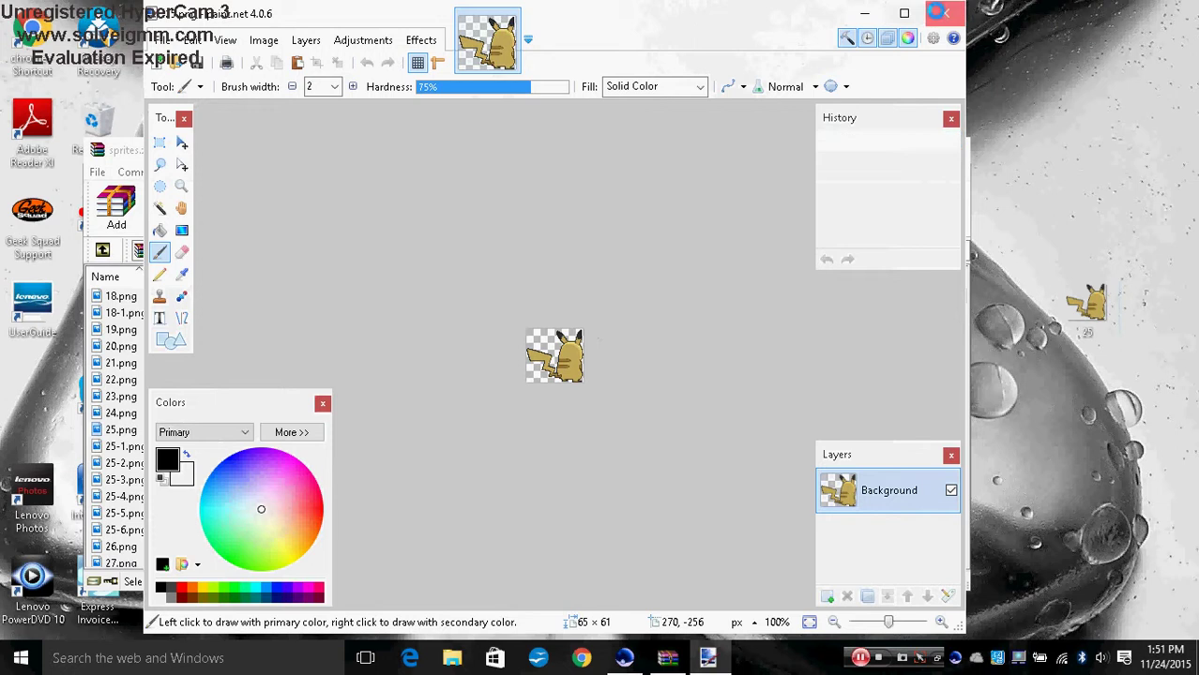
pyautogui.click(945, 13)
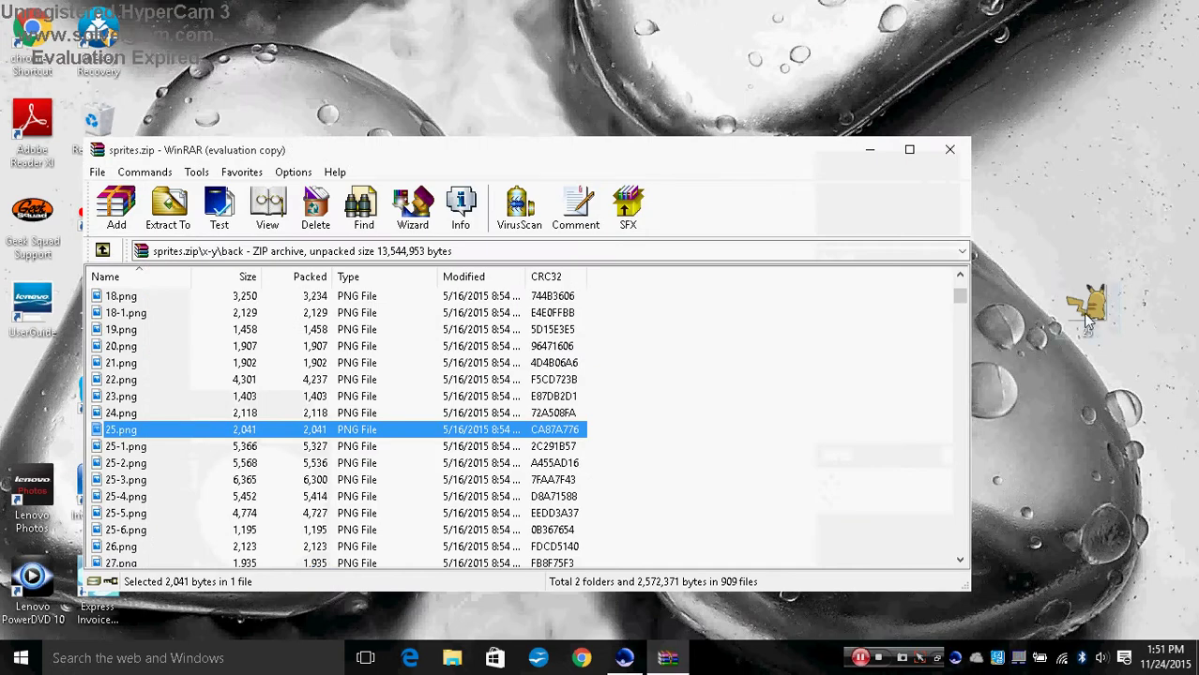
# - Open the back sprite 25 from the desktop in Paint
pyautogui.moveTo(1086, 322); pyautogui.dragTo(1088, 319)
pyautogui.rightClick(1088, 315)
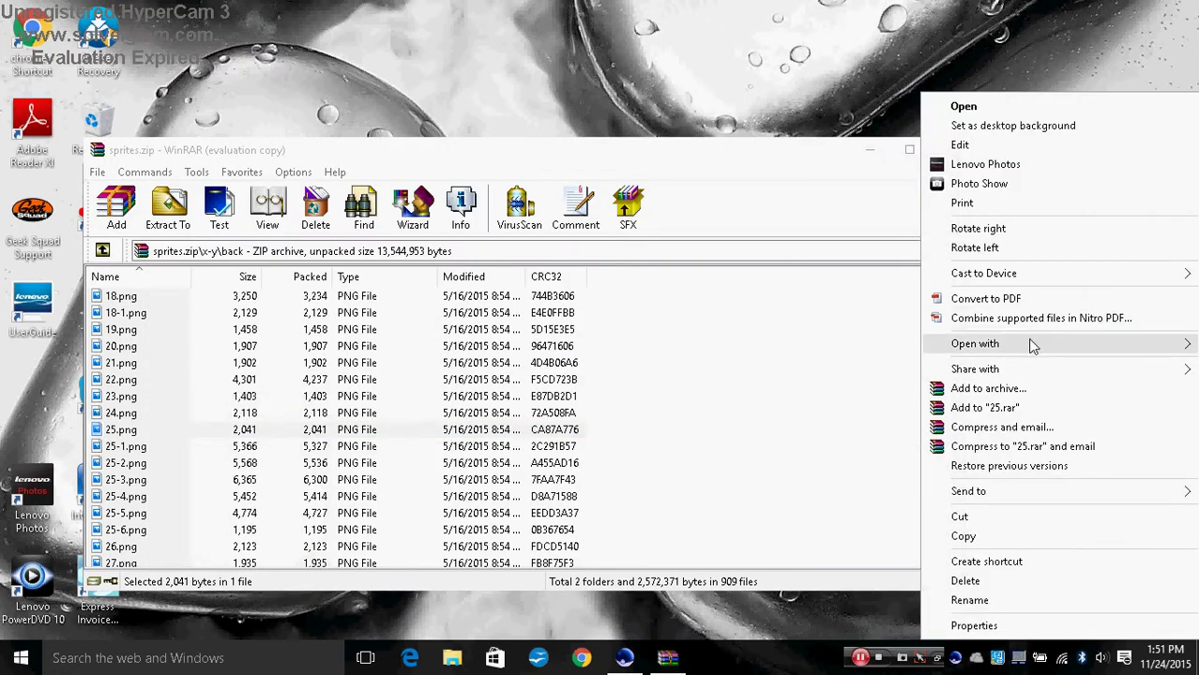
pyautogui.moveTo(966, 349)
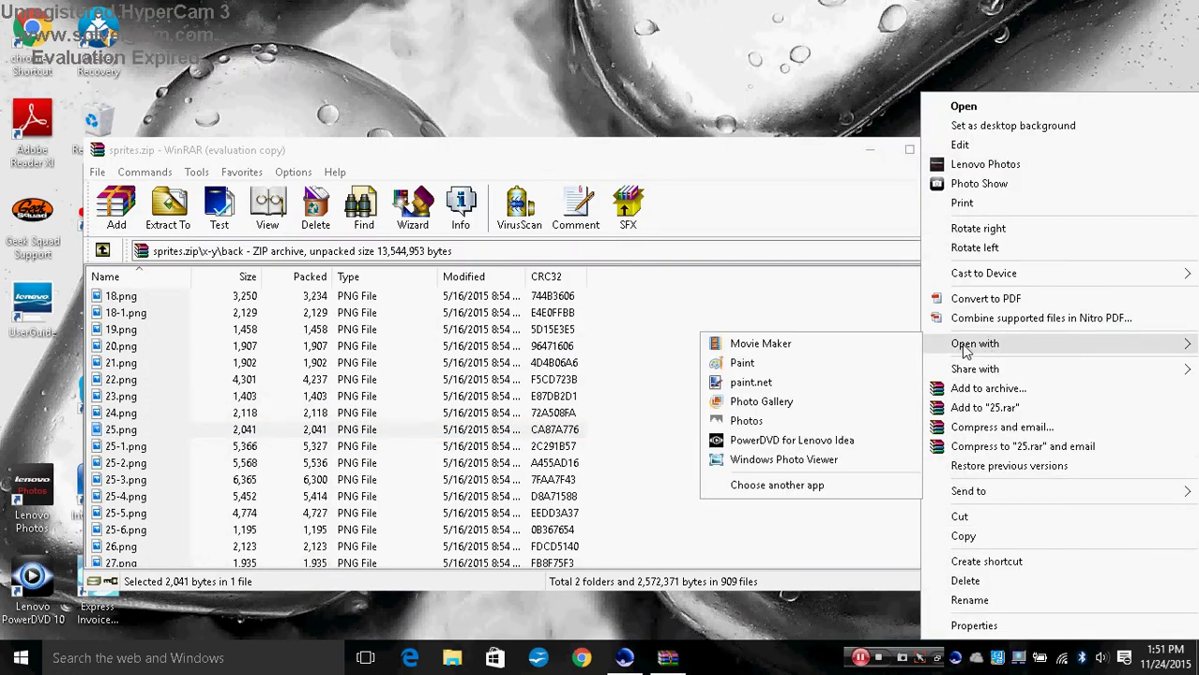
pyautogui.click(790, 363)
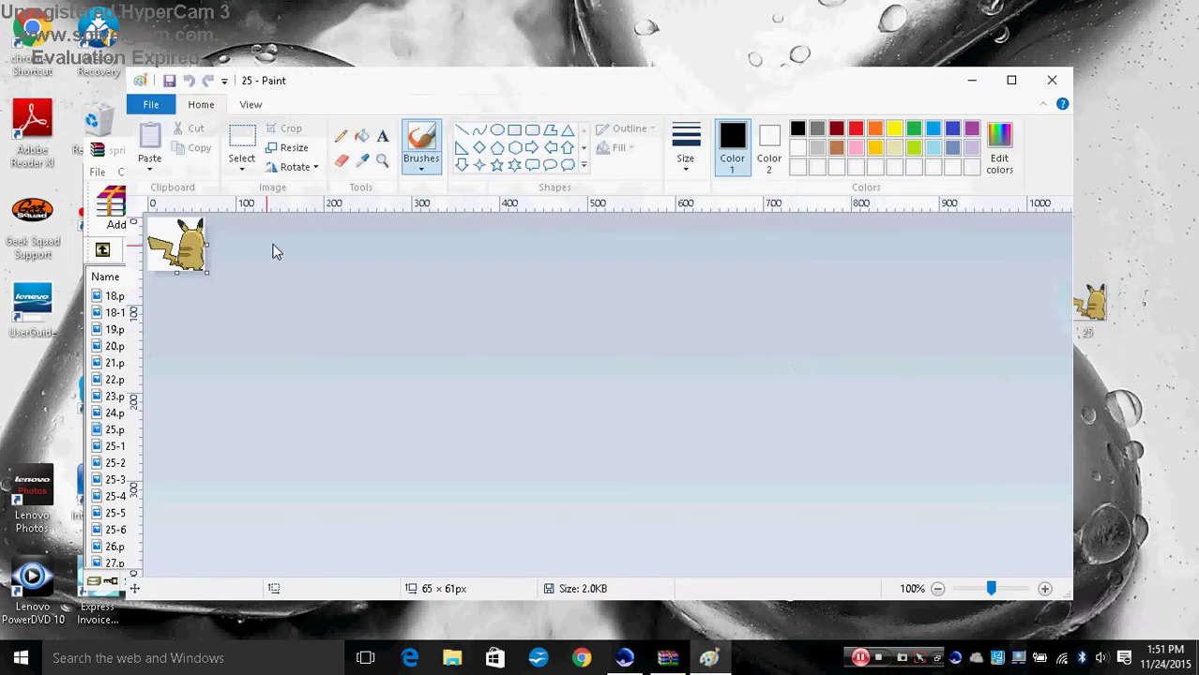
# - Check the back sprite's horizontal and vertical size in pixels, and dismiss the resize settings without changes
pyautogui.click(287, 148)
pyautogui.click(331, 215)
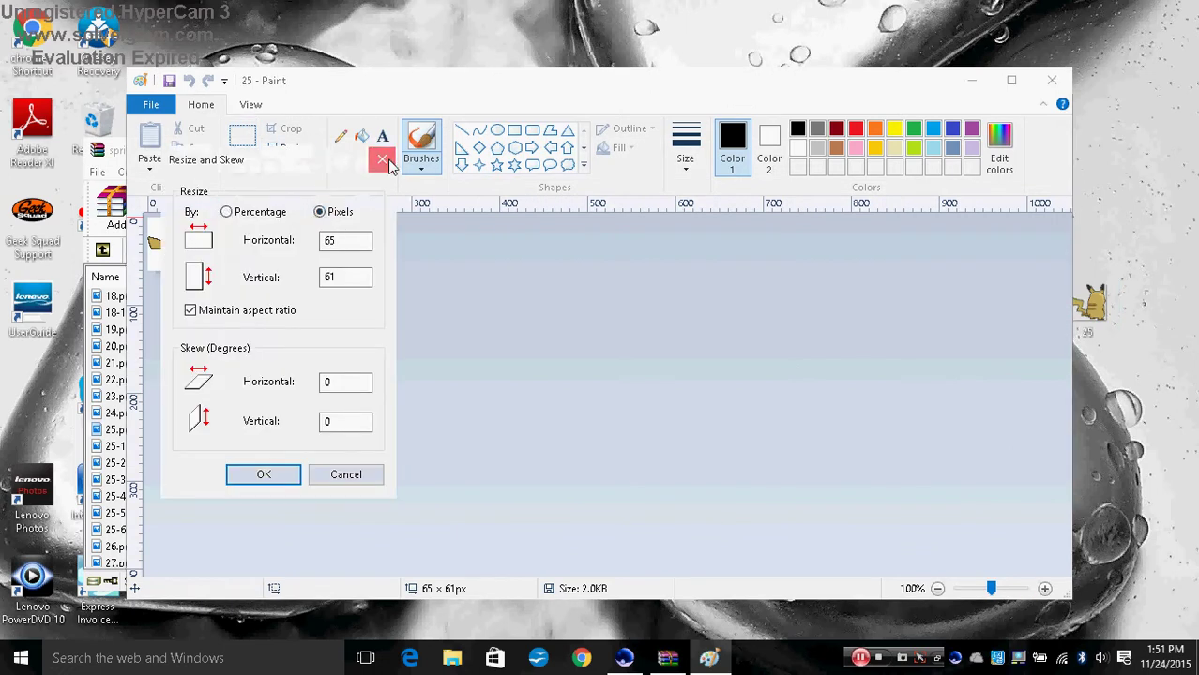
pyautogui.click(382, 160)
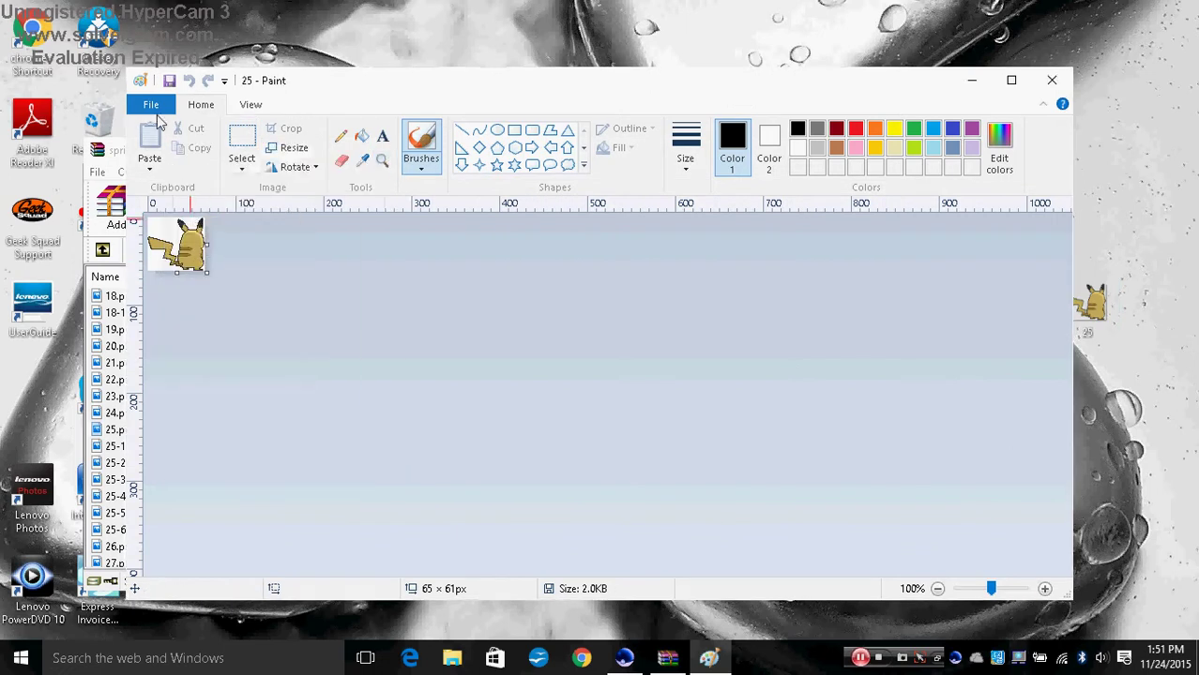
# - Open the full-size face picture 25 from the tommy folder in Paint
pyautogui.click(150, 104)
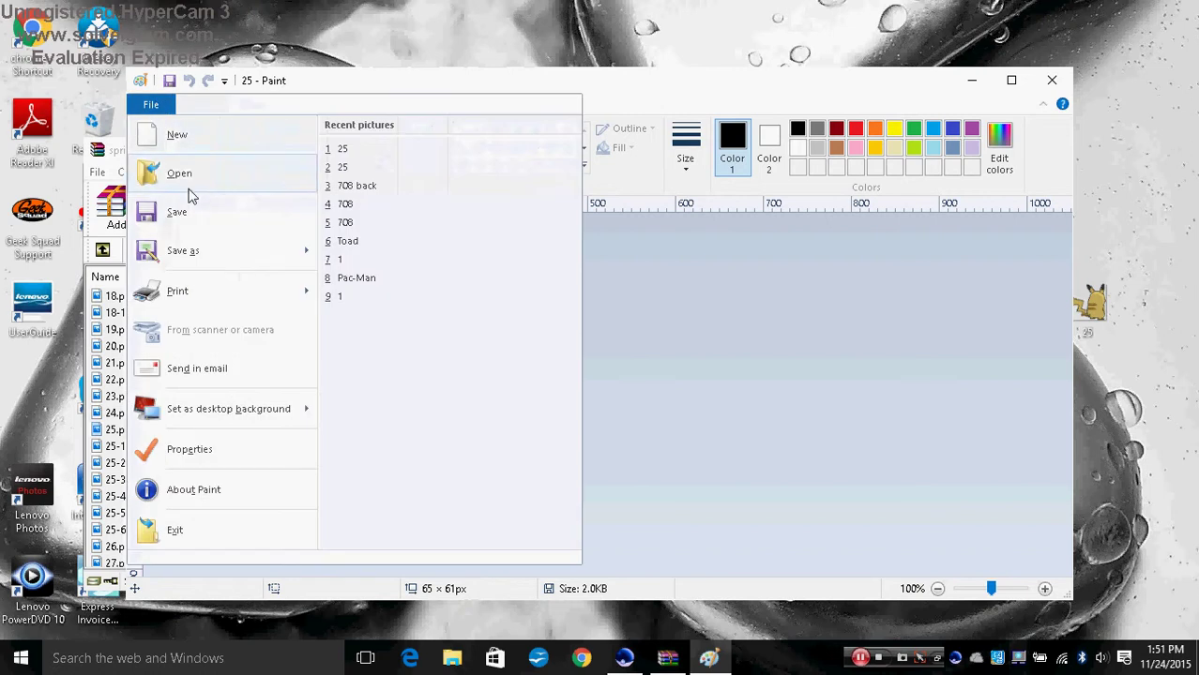
pyautogui.click(252, 186)
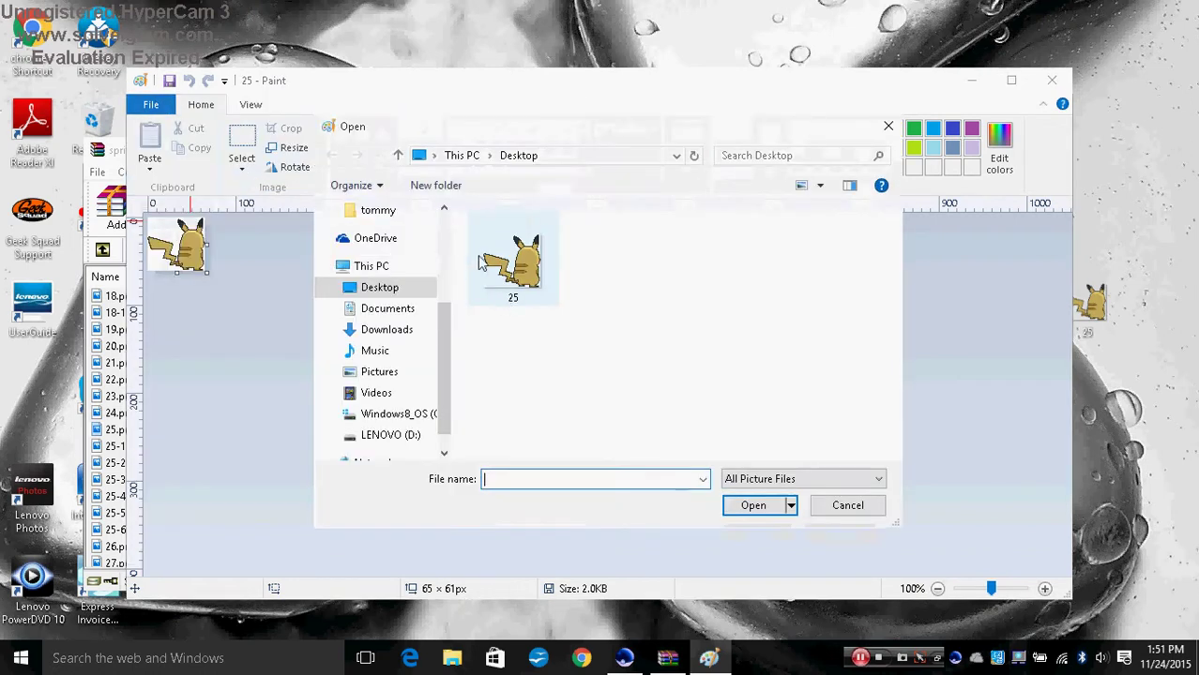
pyautogui.click(378, 210)
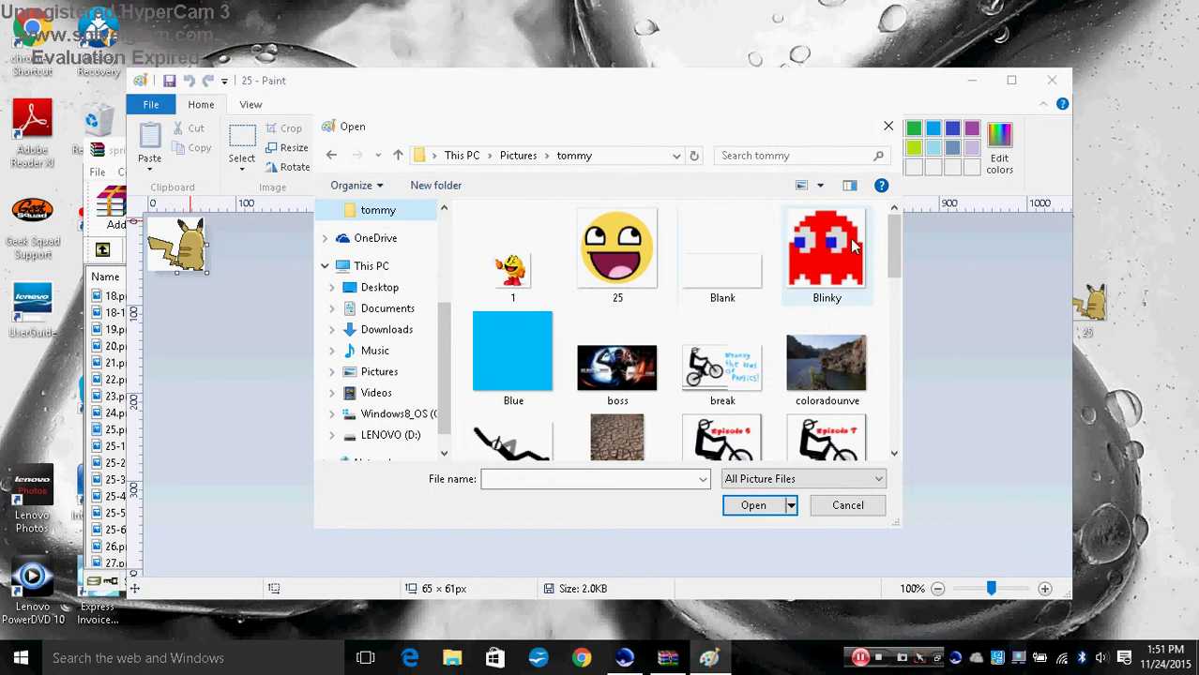
pyautogui.doubleClick(617, 251)
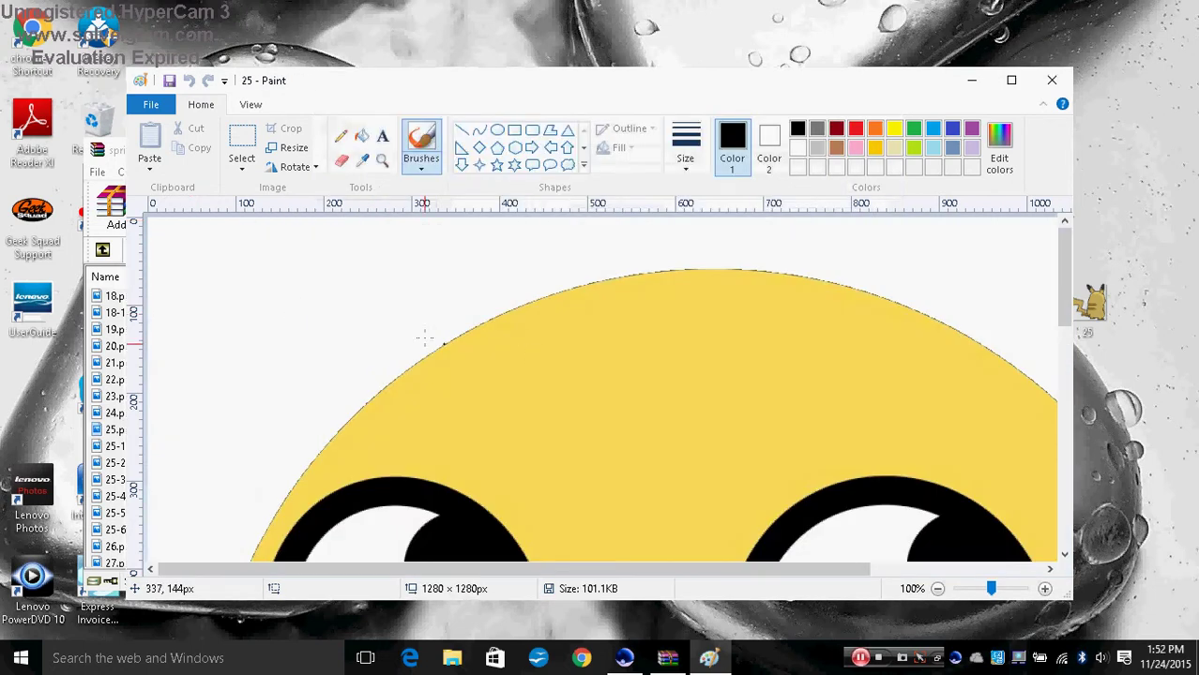
# - Resize the face to 65 pixels horizontally and 61 pixels vertically without maintaining the aspect ratio
pyautogui.click(158, 107)
pyautogui.click(161, 111)
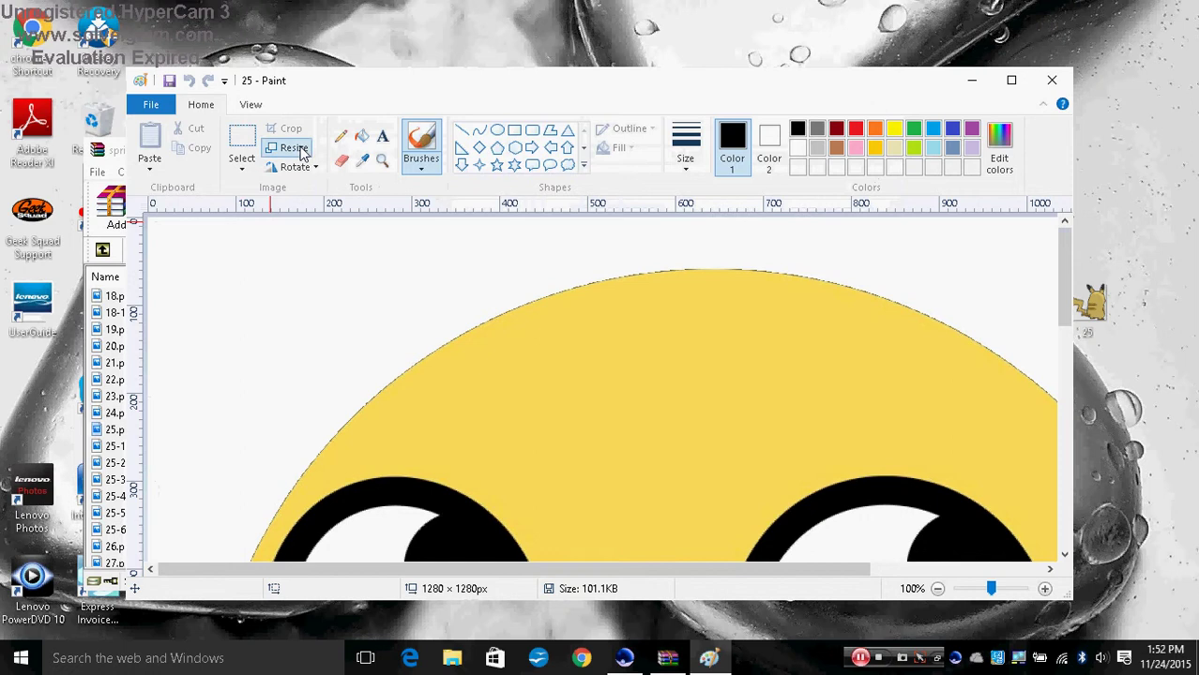
pyautogui.click(289, 150)
pyautogui.click(321, 212)
pyautogui.click(247, 317)
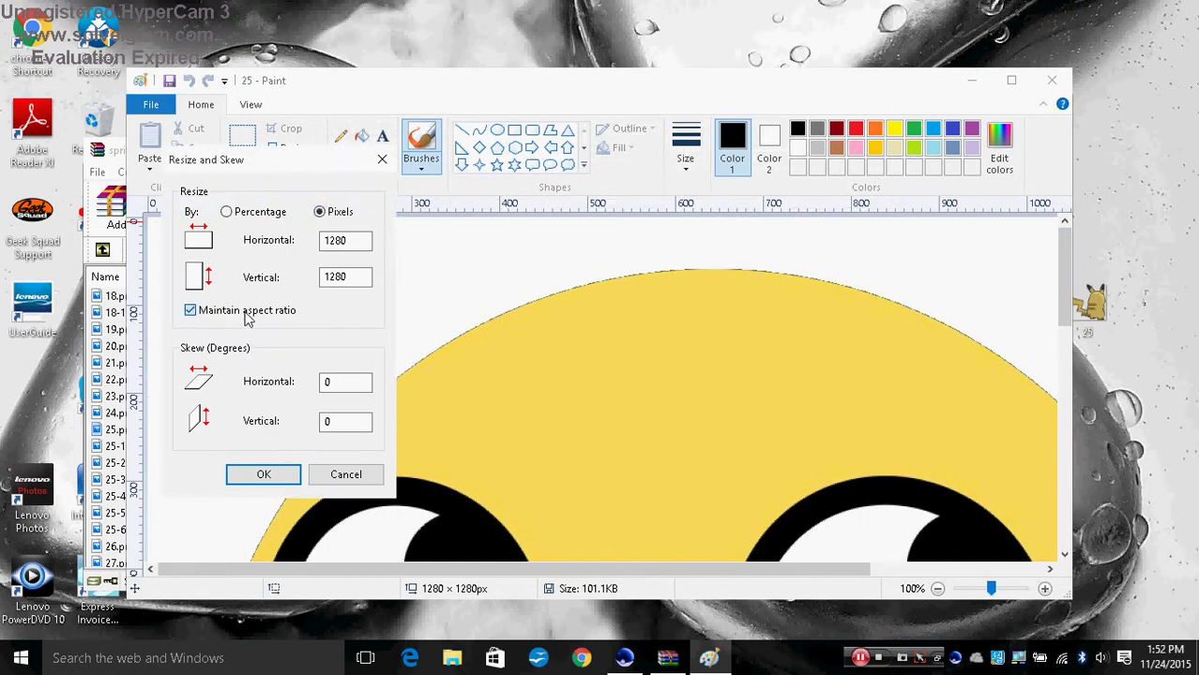
pyautogui.click(353, 243)
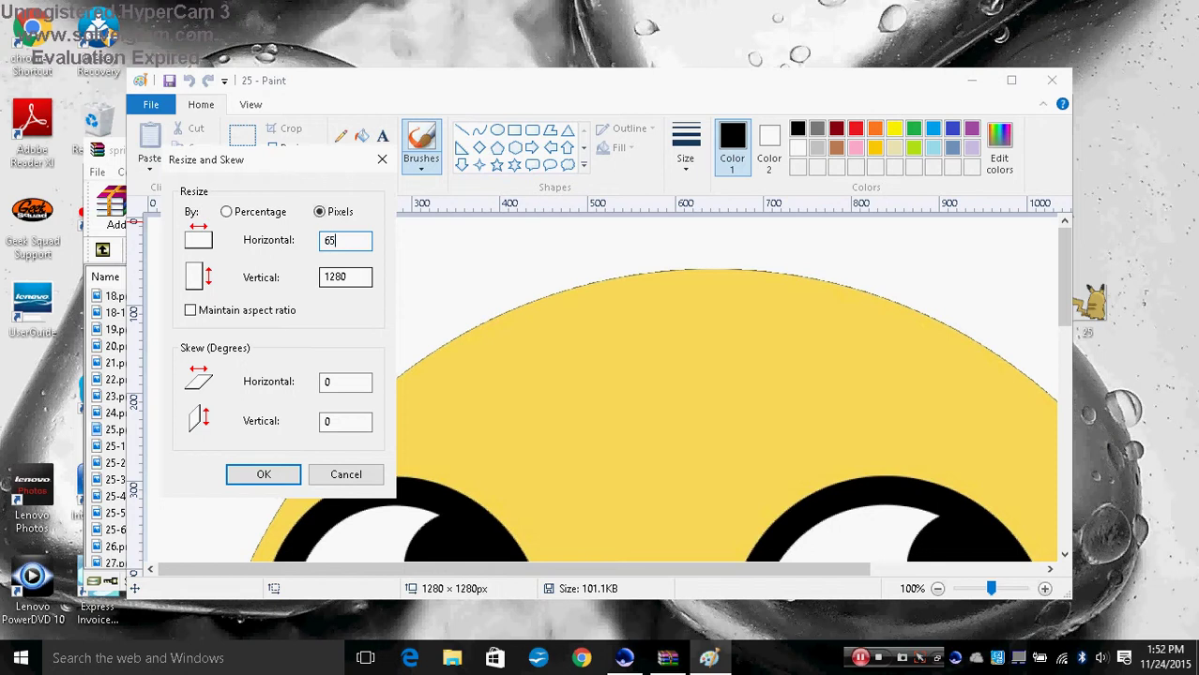
pyautogui.doubleClick(359, 274)
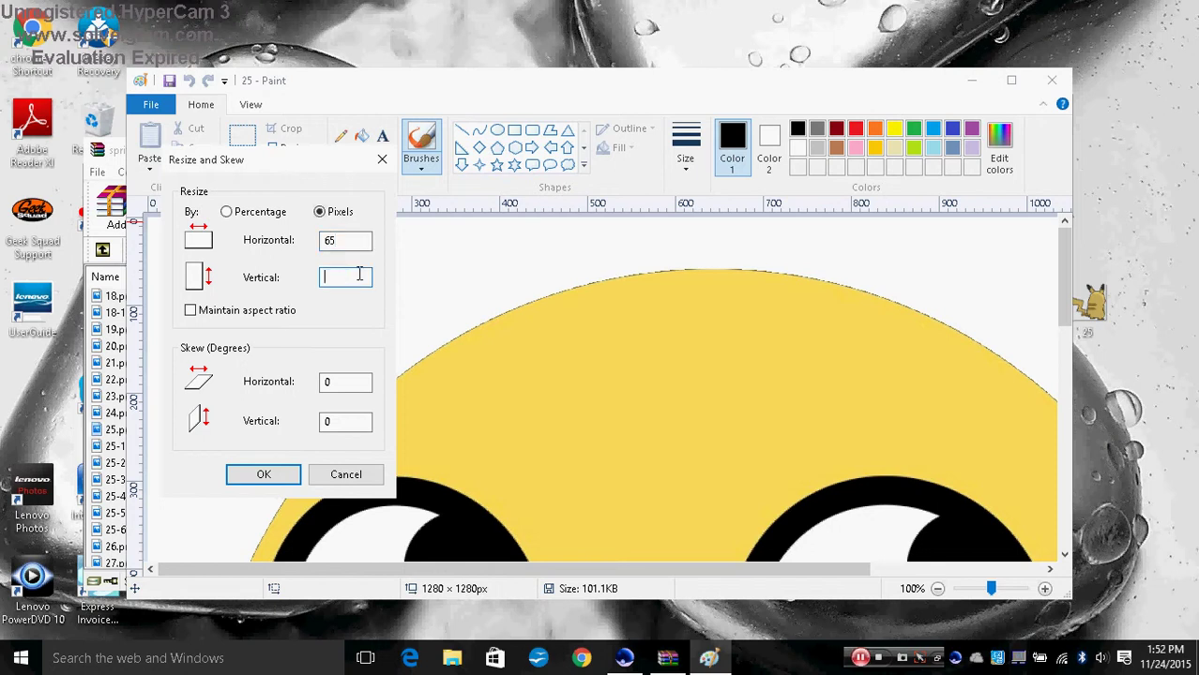
pyautogui.write('61')
pyautogui.click(263, 474)
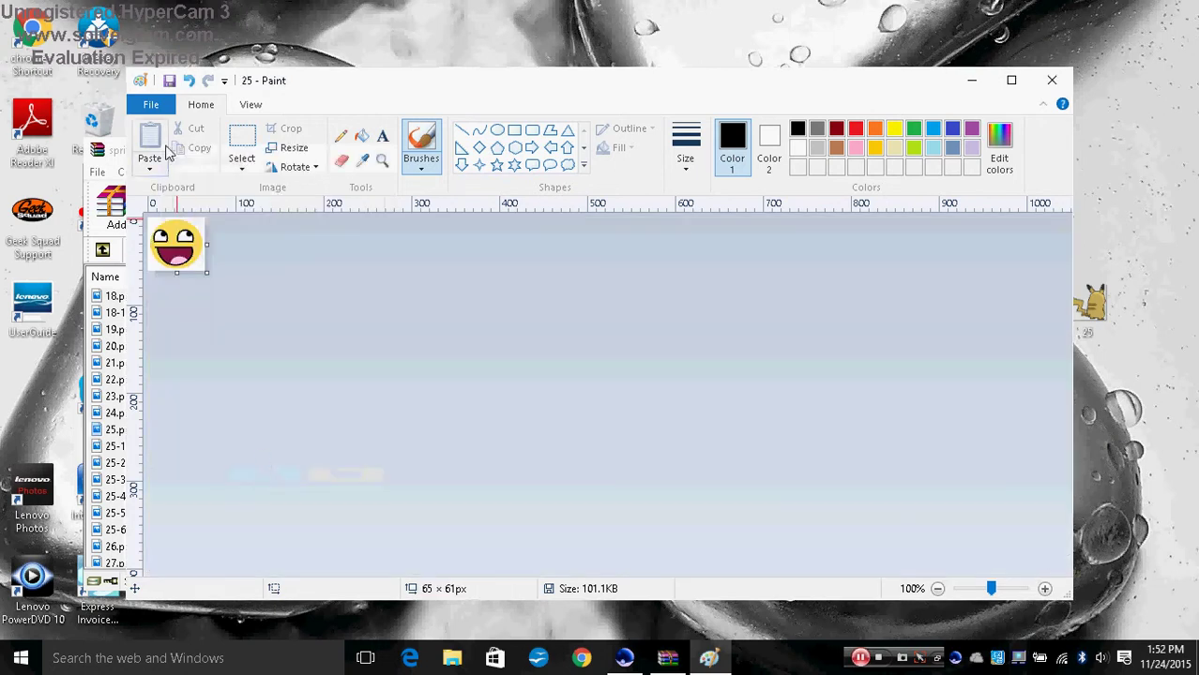
# - Save the resized face as a PNG picture named 25 in the Roblox folder
pyautogui.click(162, 104)
pyautogui.moveTo(238, 255)
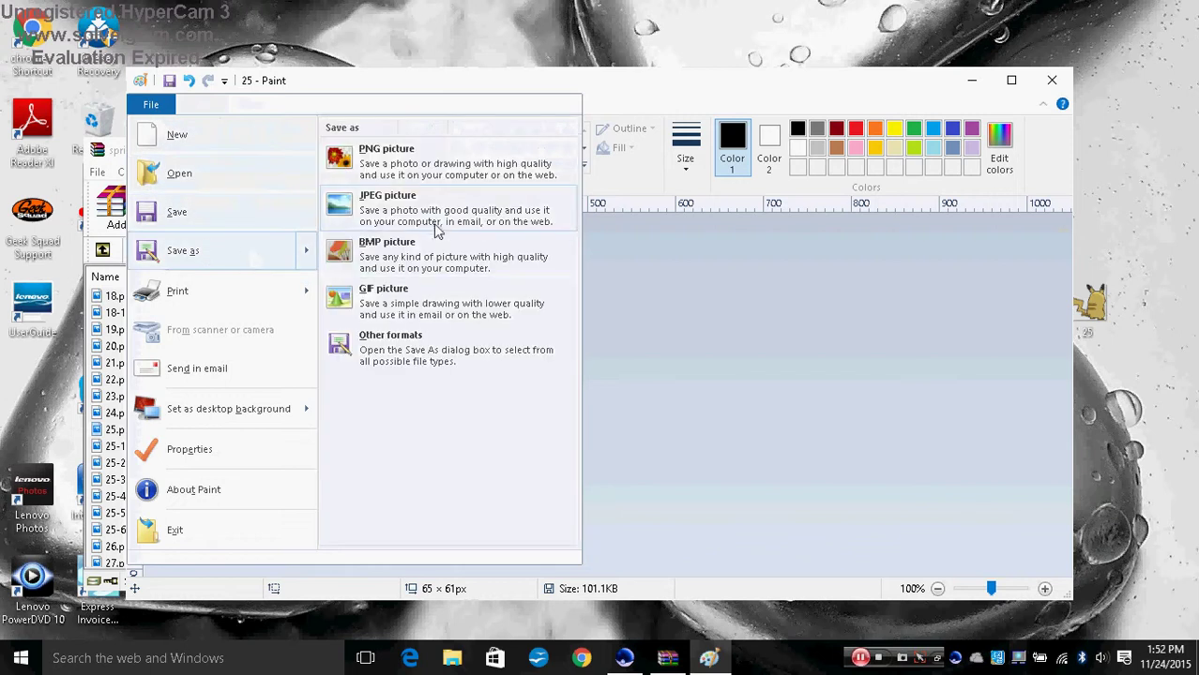
pyautogui.click(413, 161)
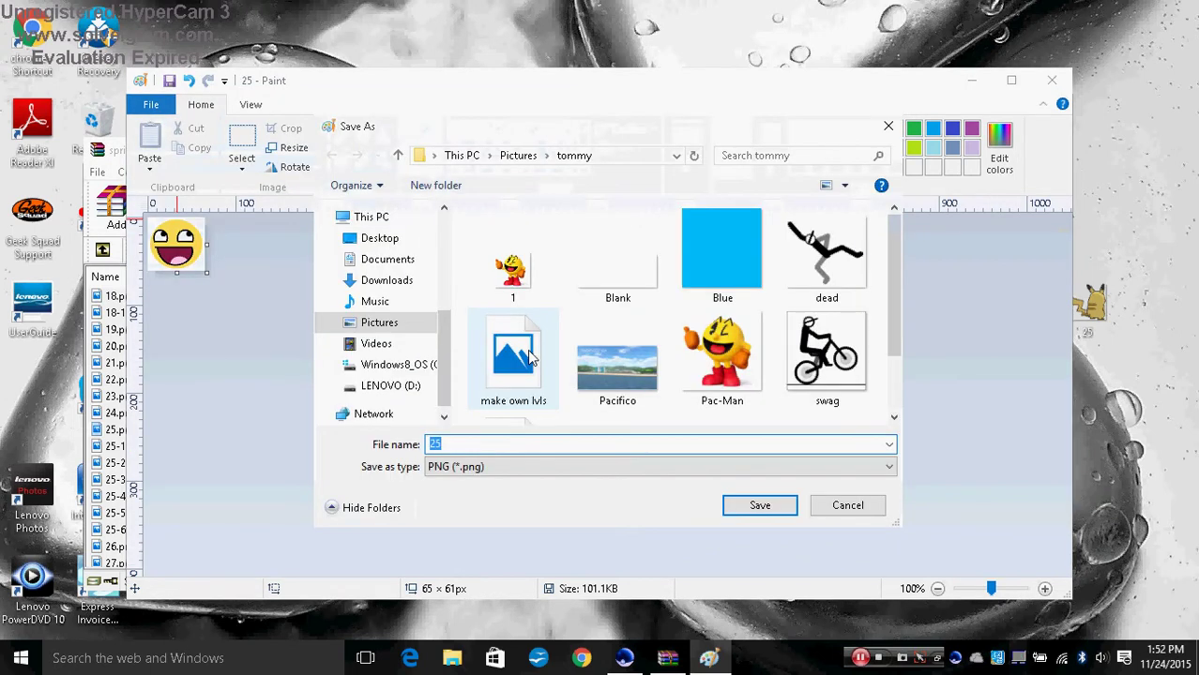
pyautogui.moveTo(443, 355); pyautogui.dragTo(443, 287)
pyautogui.click(376, 255)
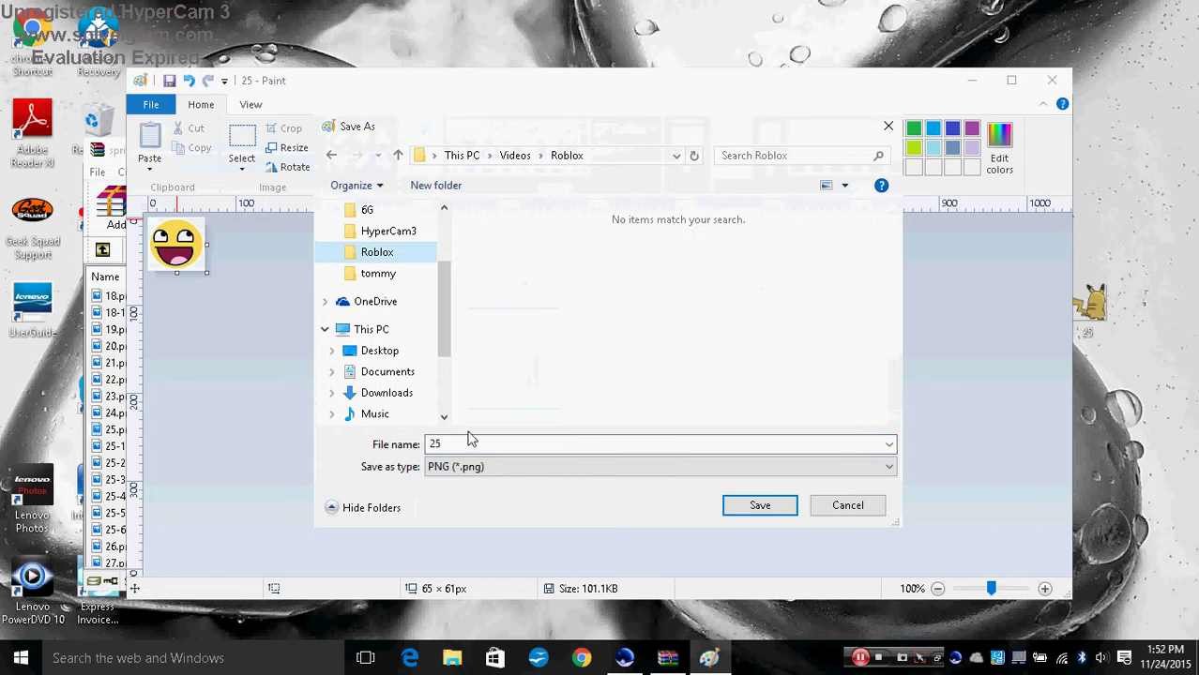
pyautogui.click(762, 505)
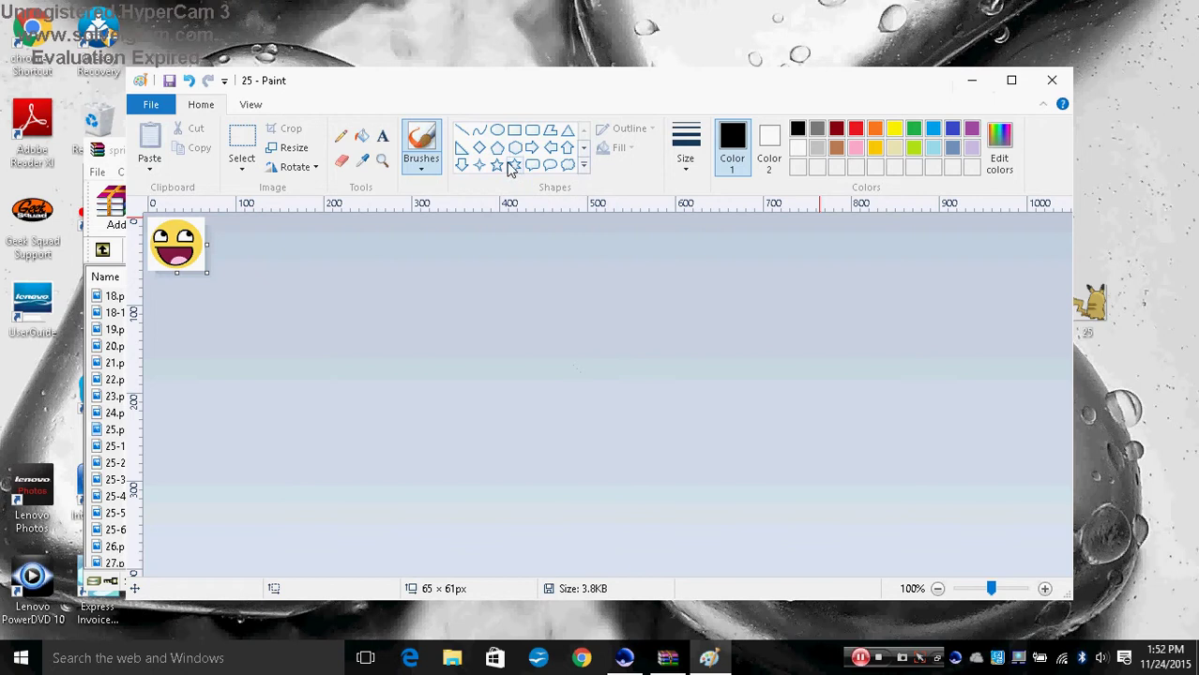
# - Reopen the full-size face picture 25 from the tommy folder, leaving its size settings untouched
pyautogui.click(148, 106)
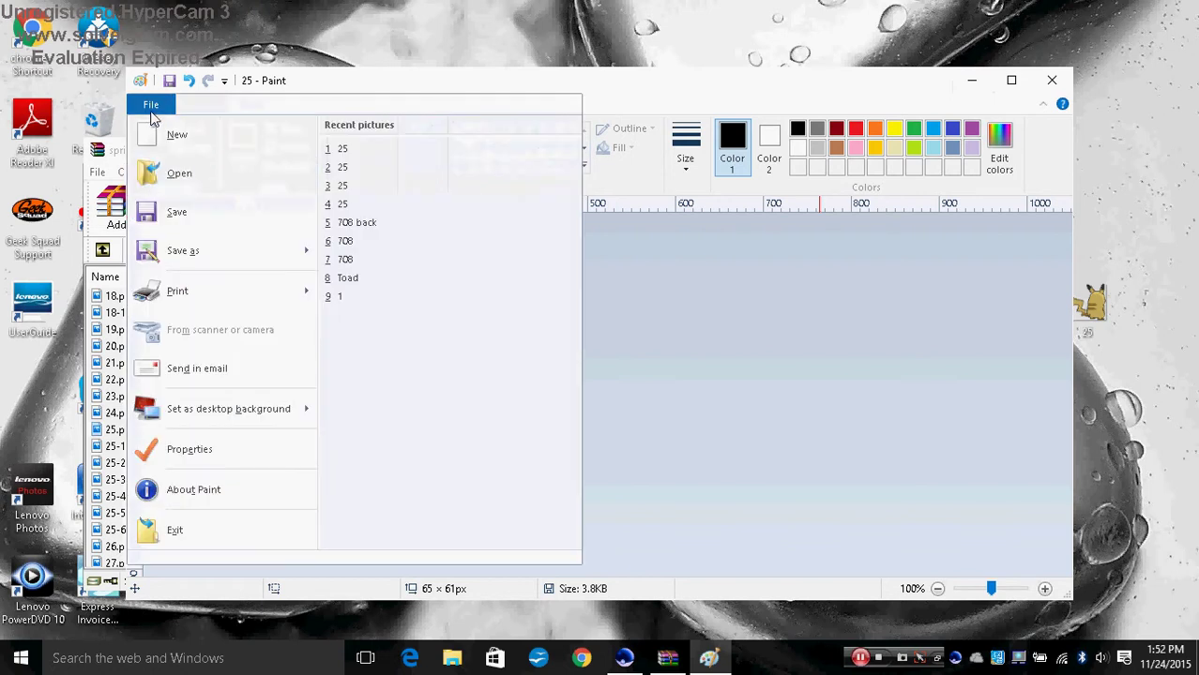
pyautogui.click(219, 184)
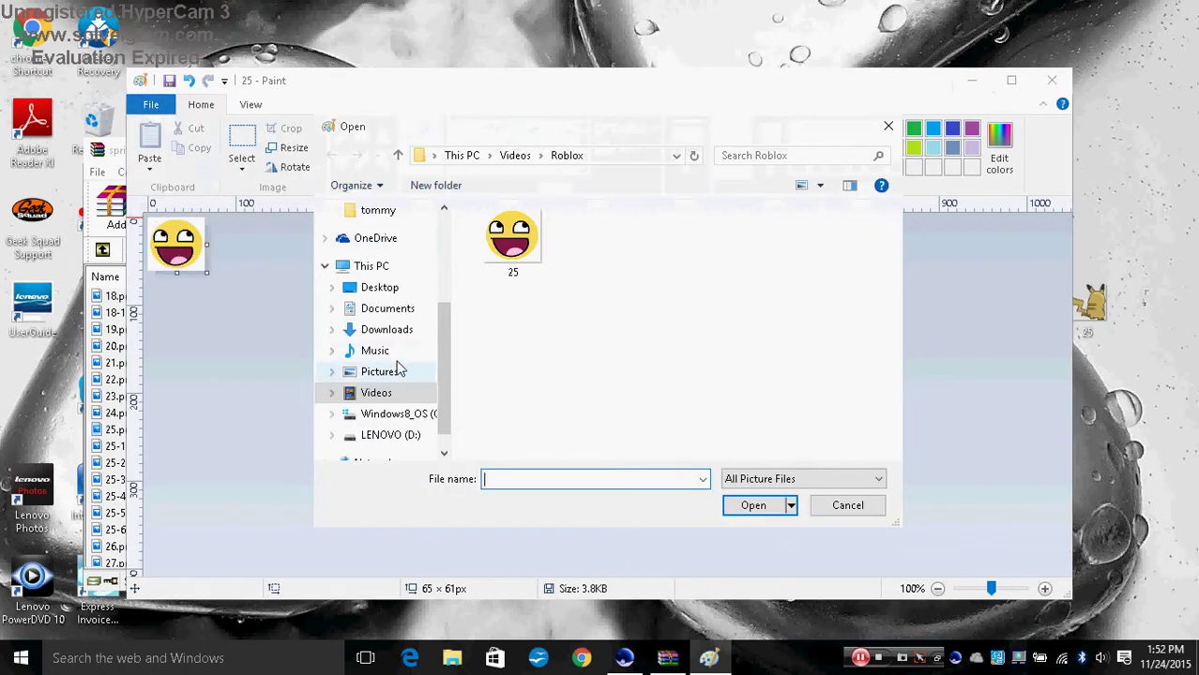
pyautogui.click(385, 216)
pyautogui.click(627, 246)
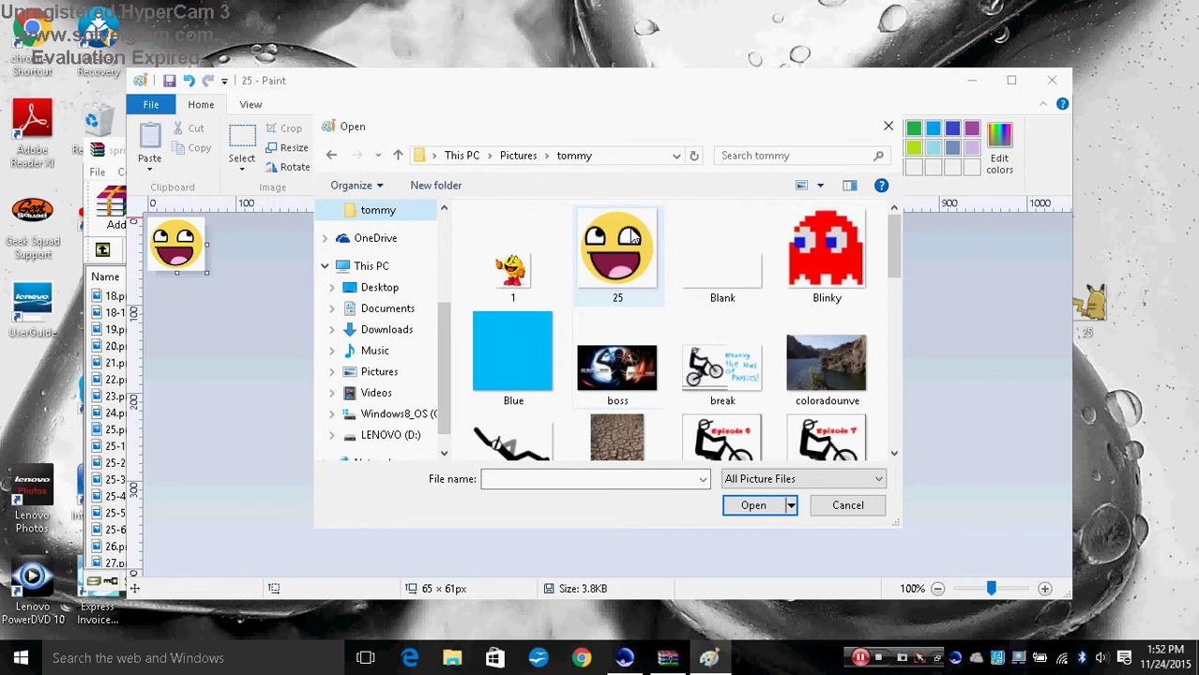
pyautogui.doubleClick(634, 238)
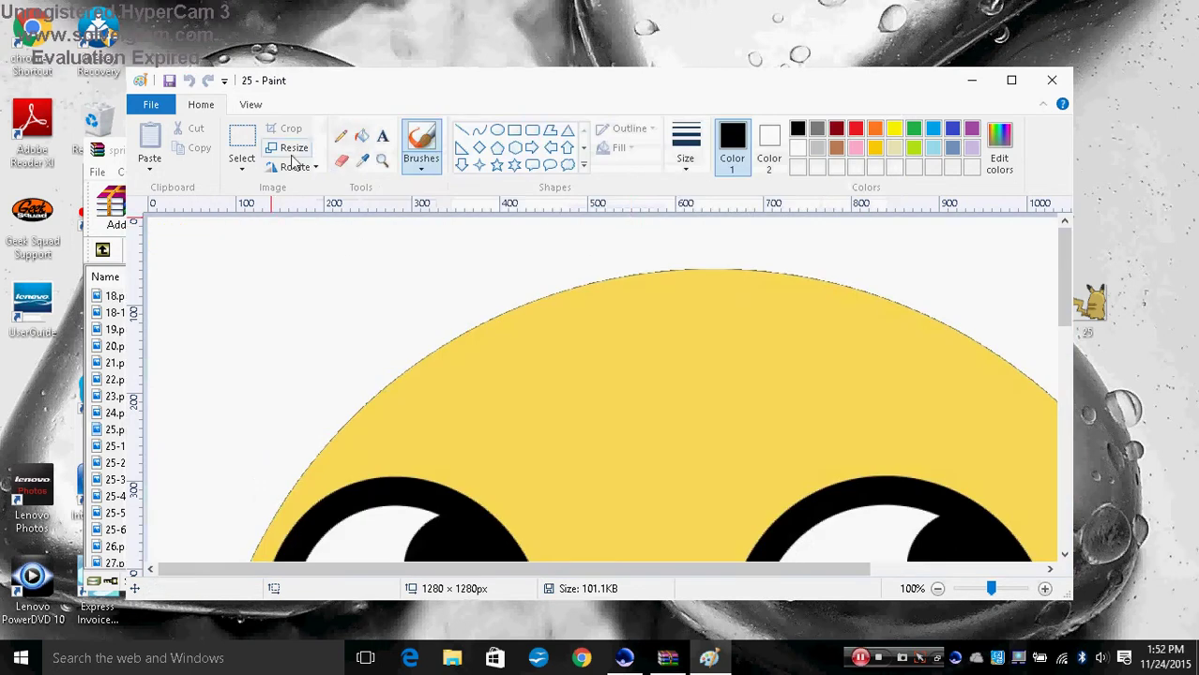
pyautogui.click(291, 152)
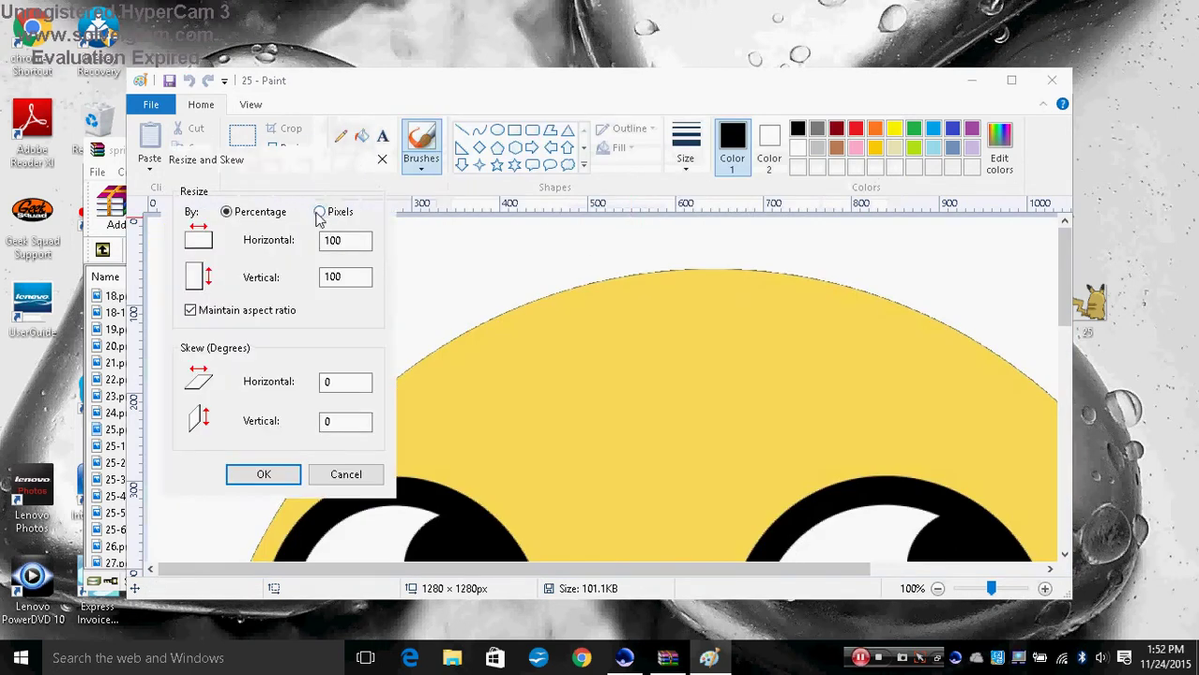
pyautogui.click(382, 159)
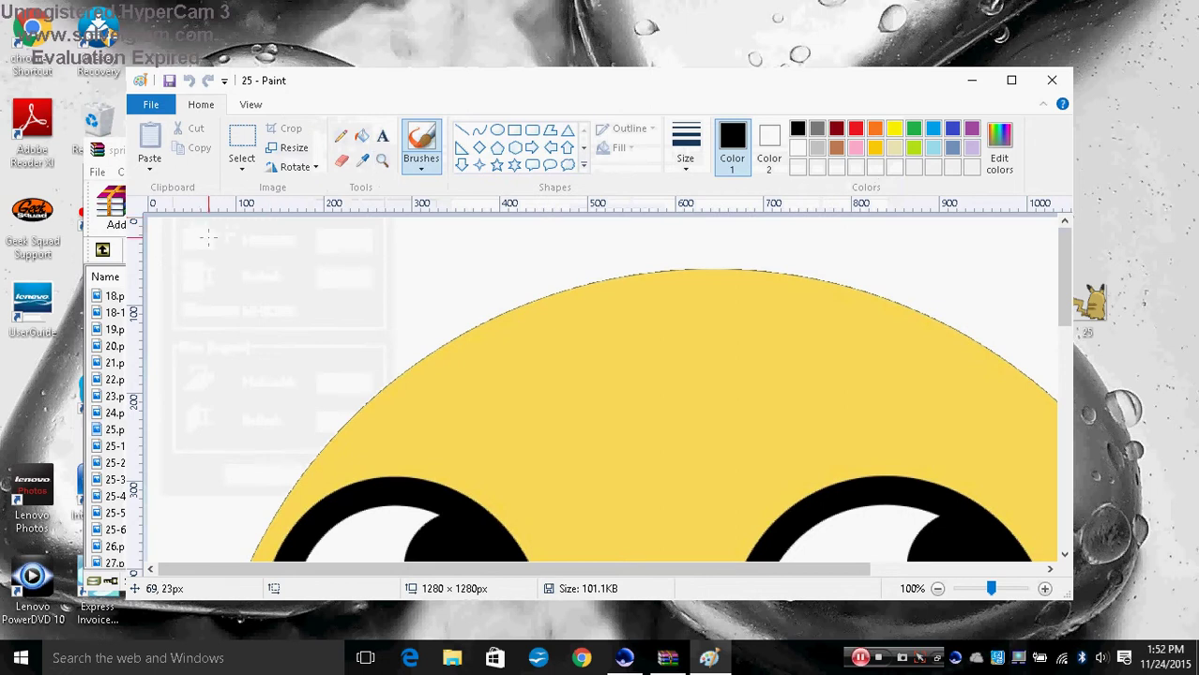
# - Switch to WinRAR, go up from the back folder to x-y in sprites.zip, and locate the 25 sprites
pyautogui.click(122, 159)
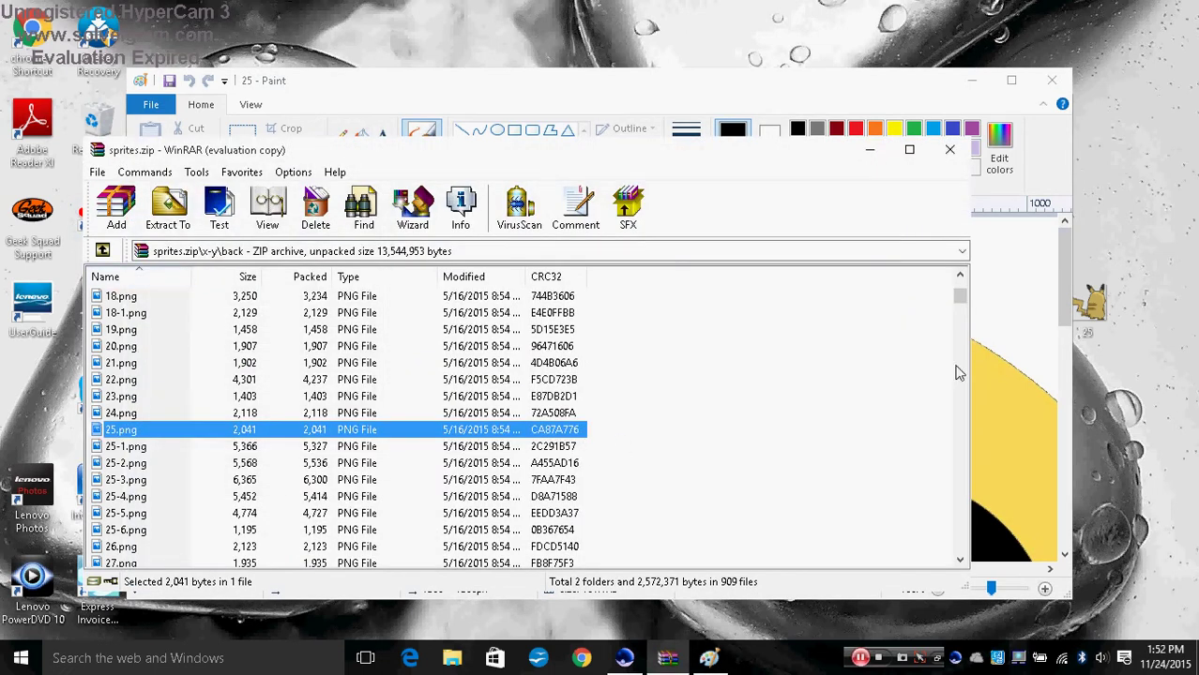
pyautogui.scroll(10, 964, 312)
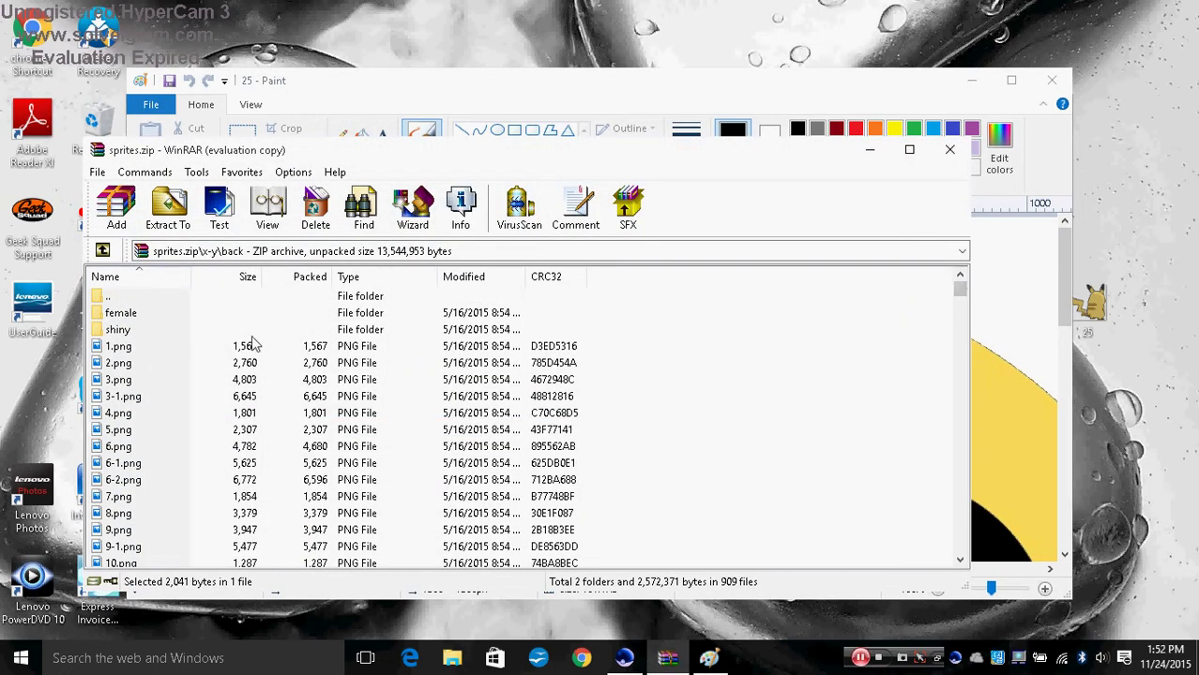
pyautogui.doubleClick(161, 297)
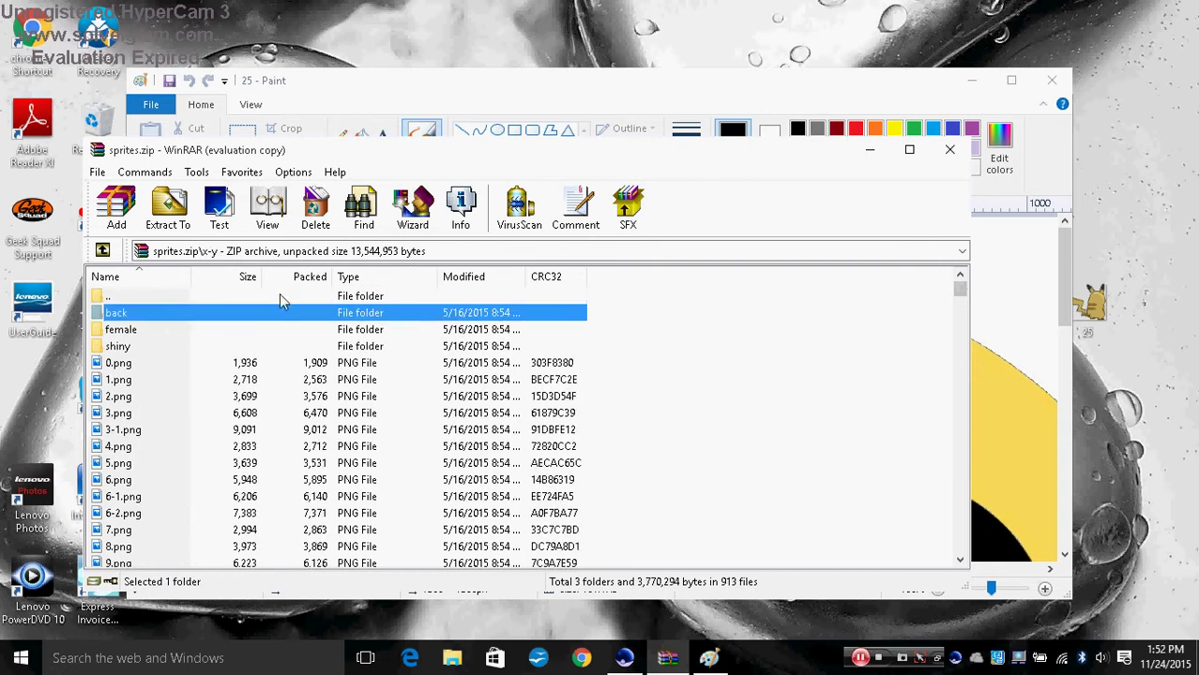
pyautogui.moveTo(960, 290)
pyautogui.mouseDown()
pyautogui.moveTo(961, 340)
pyautogui.moveTo(948, 302)
pyautogui.mouseUp()
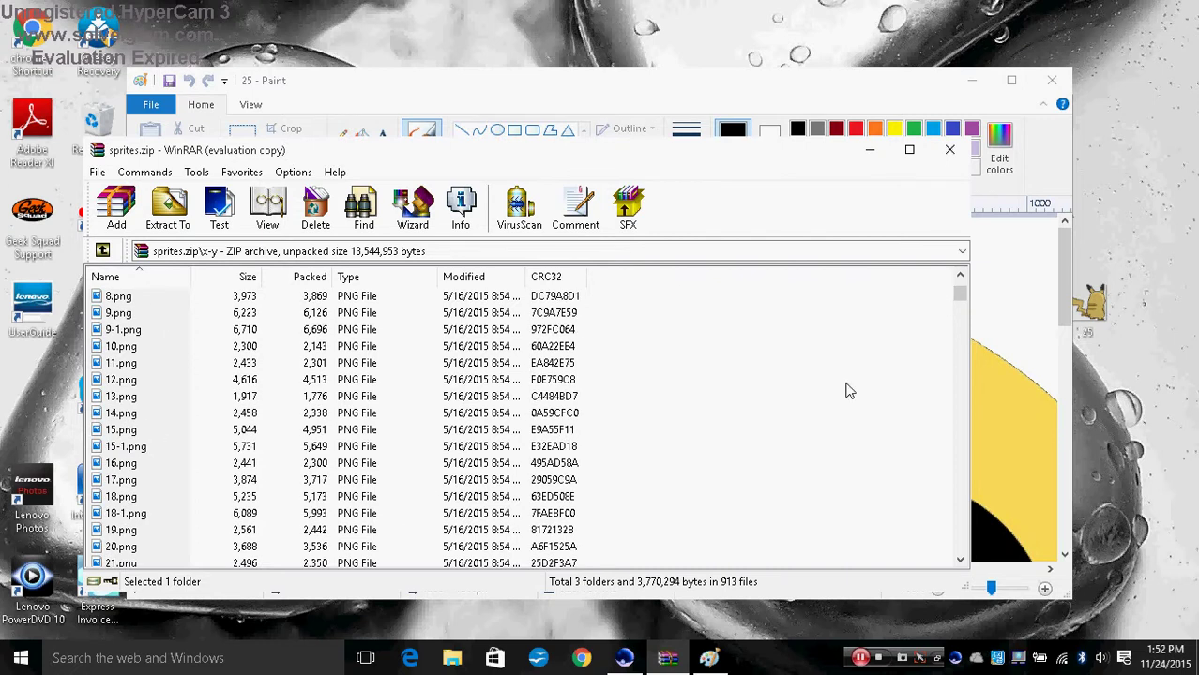
pyautogui.moveTo(959, 296); pyautogui.dragTo(960, 302)
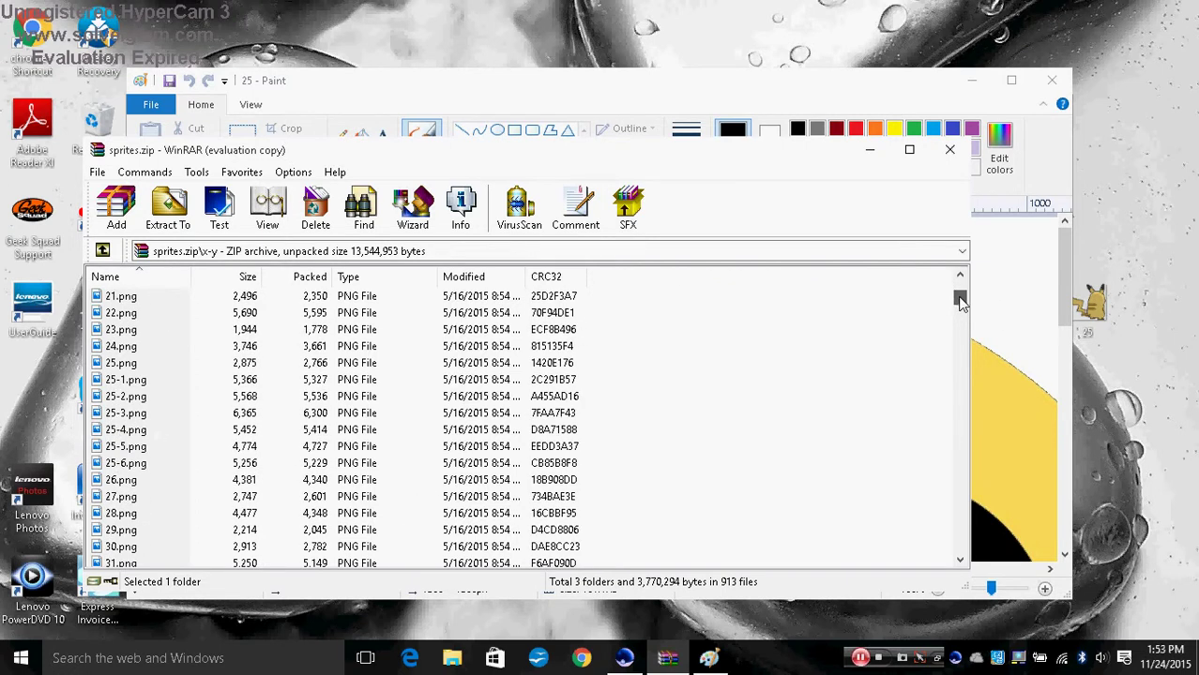
# - Preview 25-1.png, 25-2.png and 25.png from the x-y folder in Photos, closing each preview
pyautogui.click(136, 381)
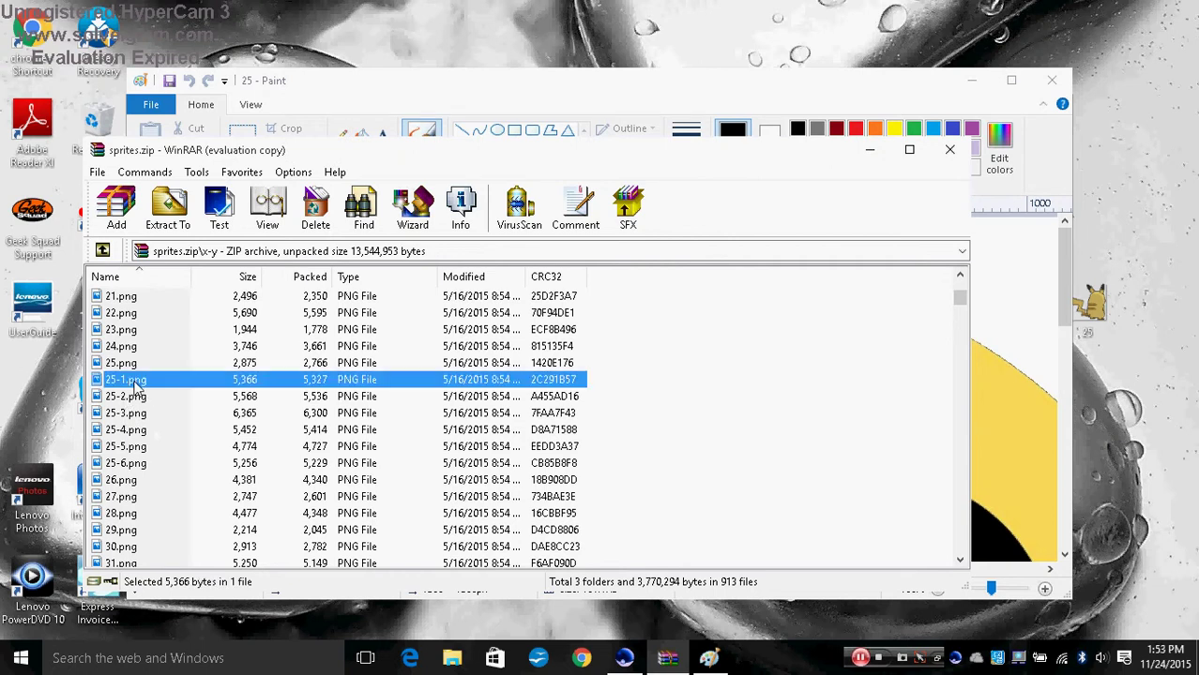
pyautogui.doubleClick(136, 381)
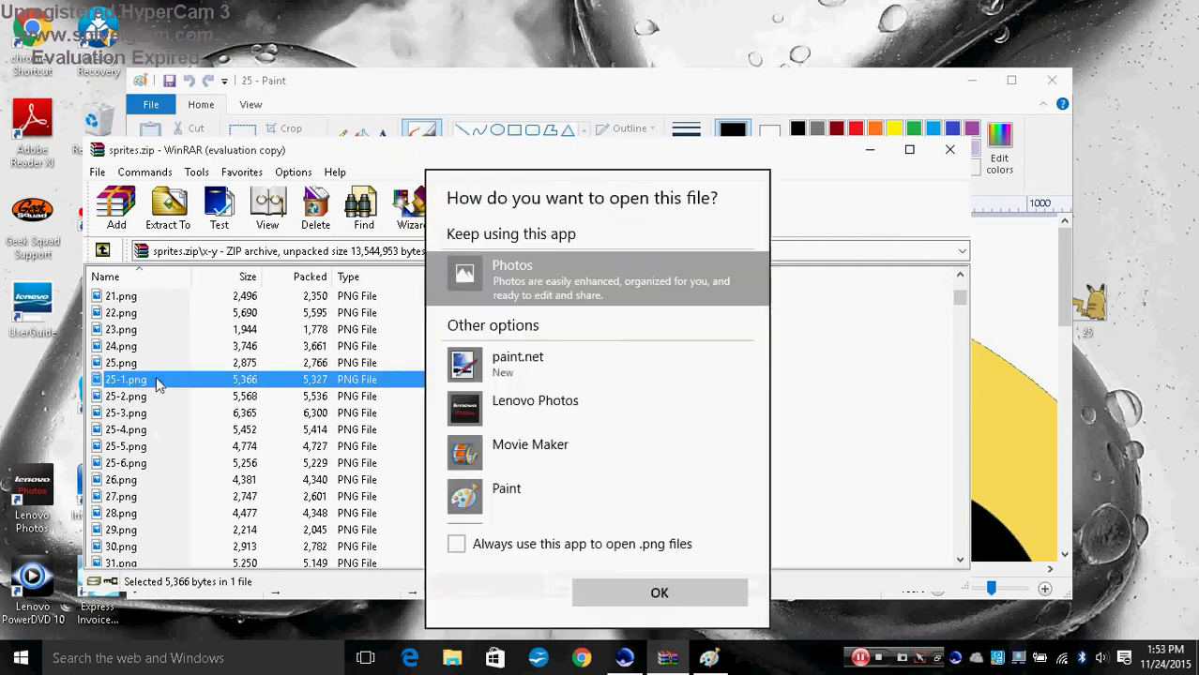
pyautogui.click(621, 592)
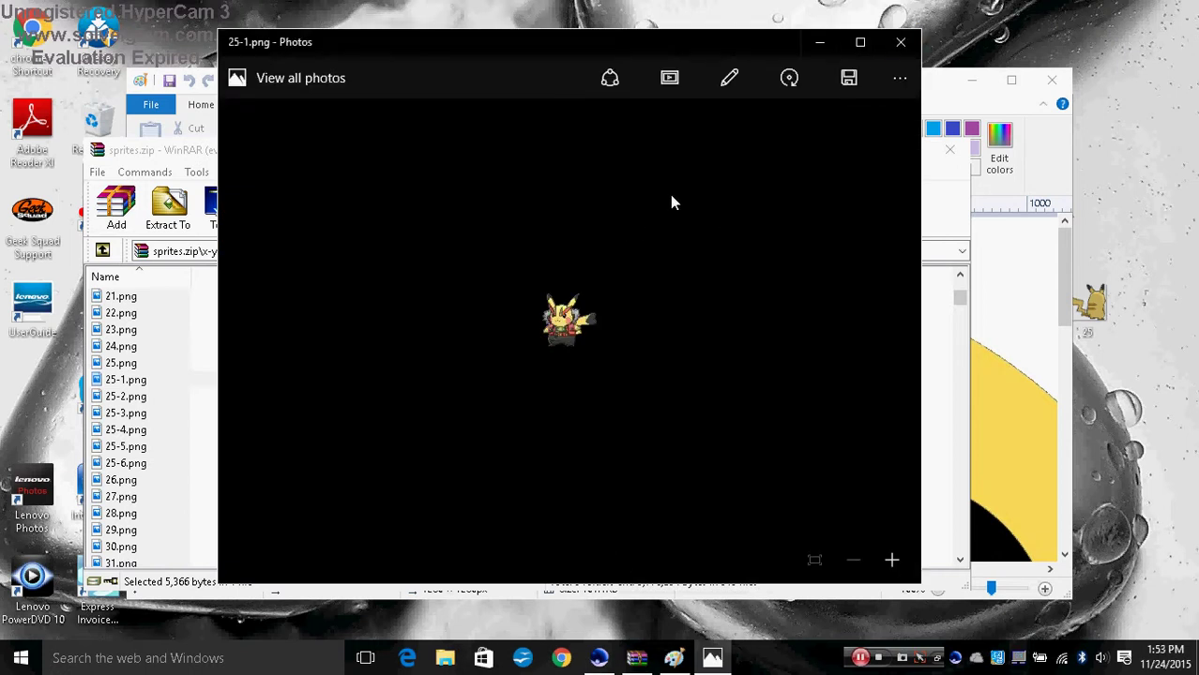
pyautogui.click(900, 42)
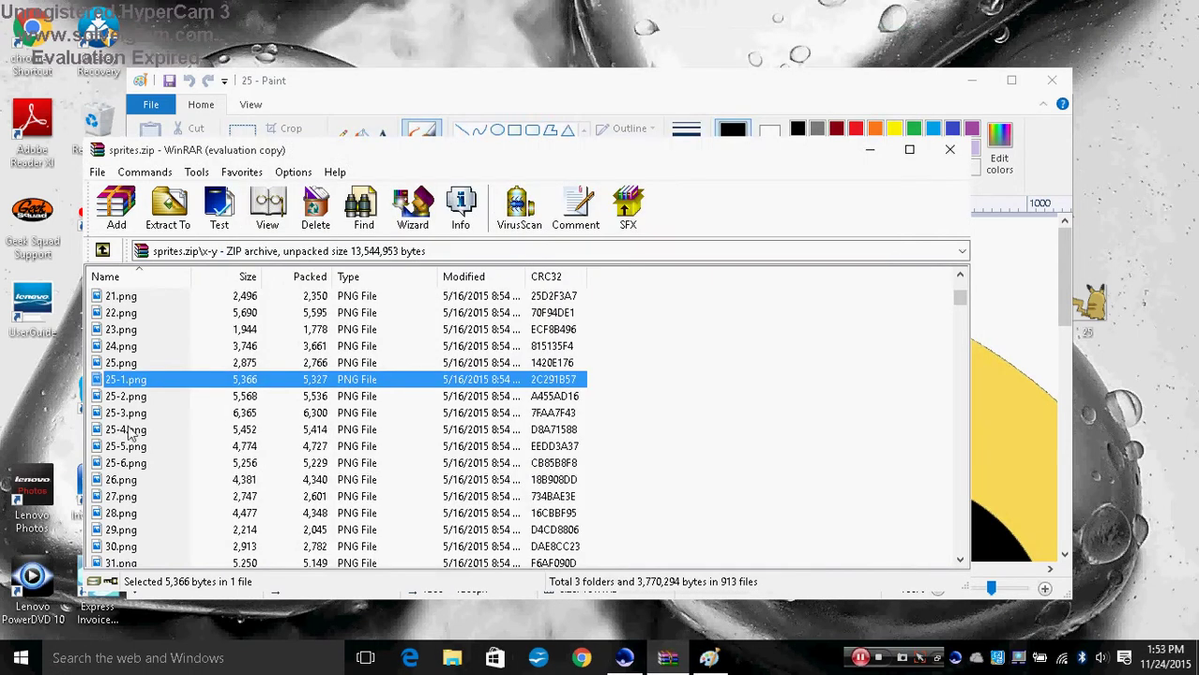
pyautogui.doubleClick(141, 398)
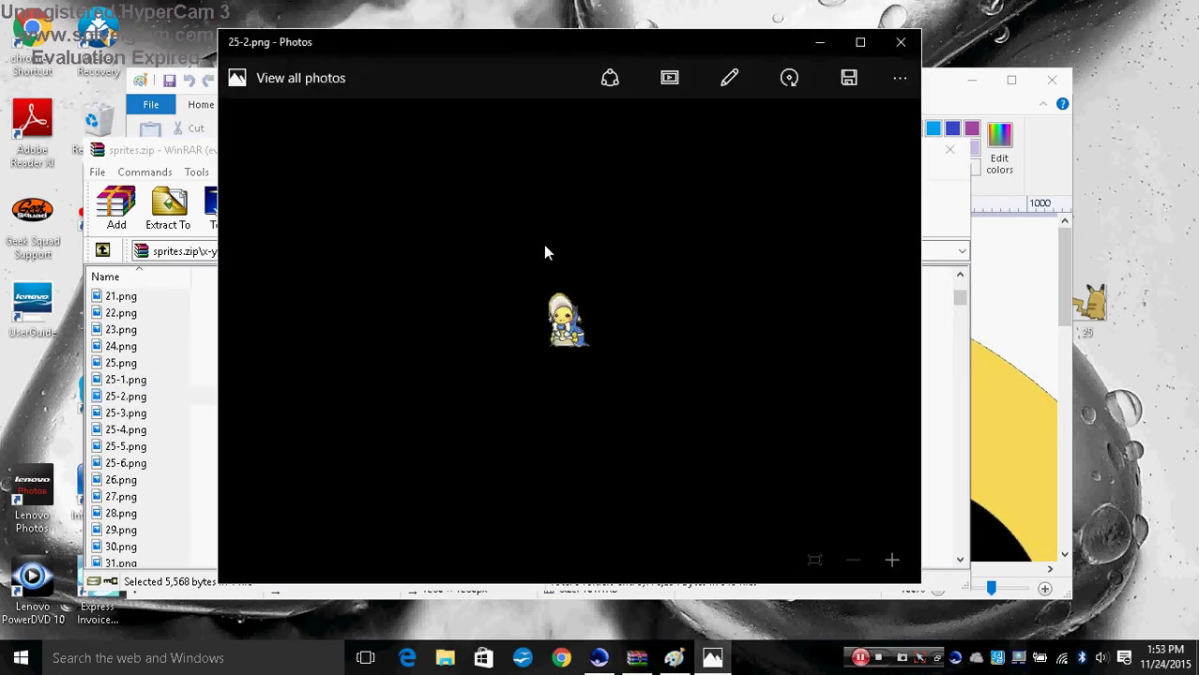
pyautogui.click(900, 41)
pyautogui.doubleClick(170, 364)
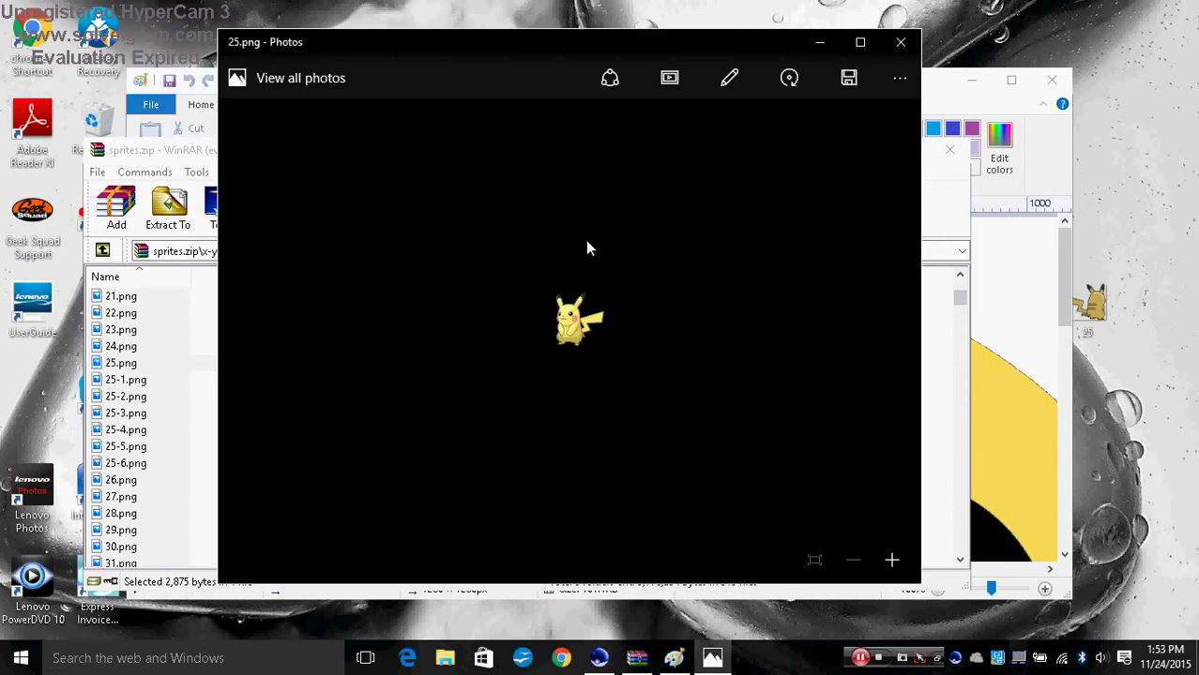
pyautogui.click(895, 45)
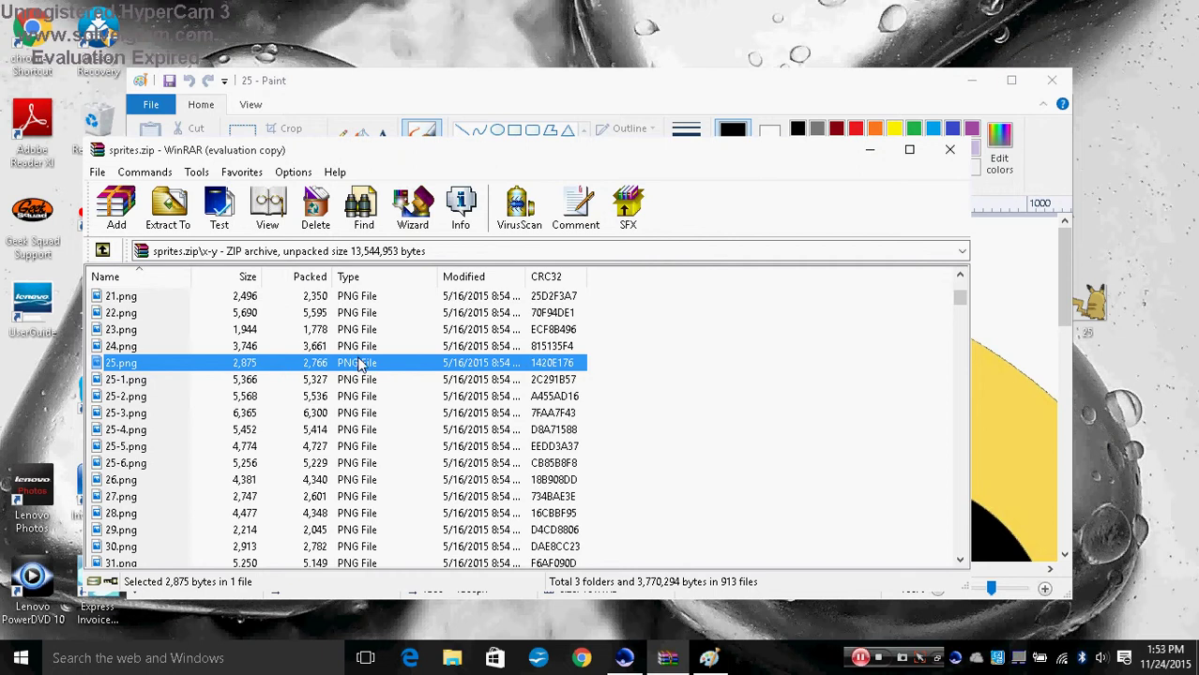
# - Delete the back sprite 25 from the desktop to make room for the front sprite
pyautogui.moveTo(366, 365)
pyautogui.mouseDown()
pyautogui.moveTo(471, 358)
pyautogui.moveTo(1029, 405)
pyautogui.mouseUp()
pyautogui.moveTo(1124, 372); pyautogui.dragTo(1101, 321)
pyautogui.rightClick(1102, 321)
pyautogui.click(965, 581)
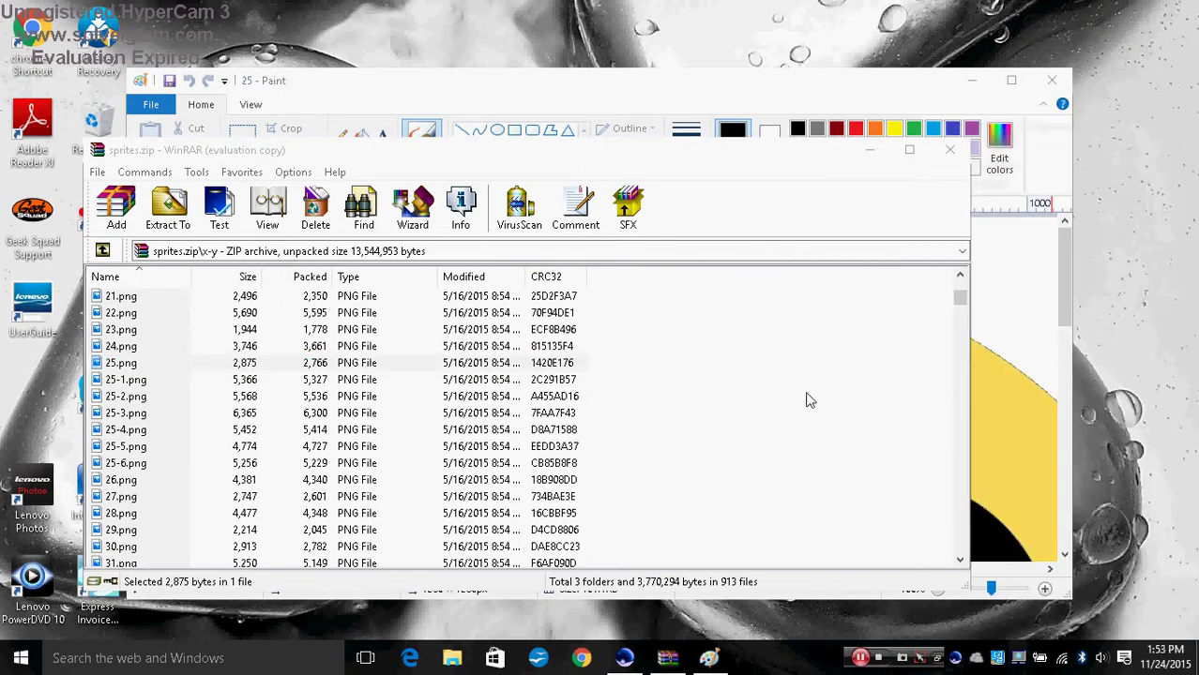
# - Extract the front sprite 25.png from the x-y folder to the desktop and open it in Paint
pyautogui.moveTo(451, 368); pyautogui.dragTo(1134, 313)
pyautogui.rightClick(1134, 312)
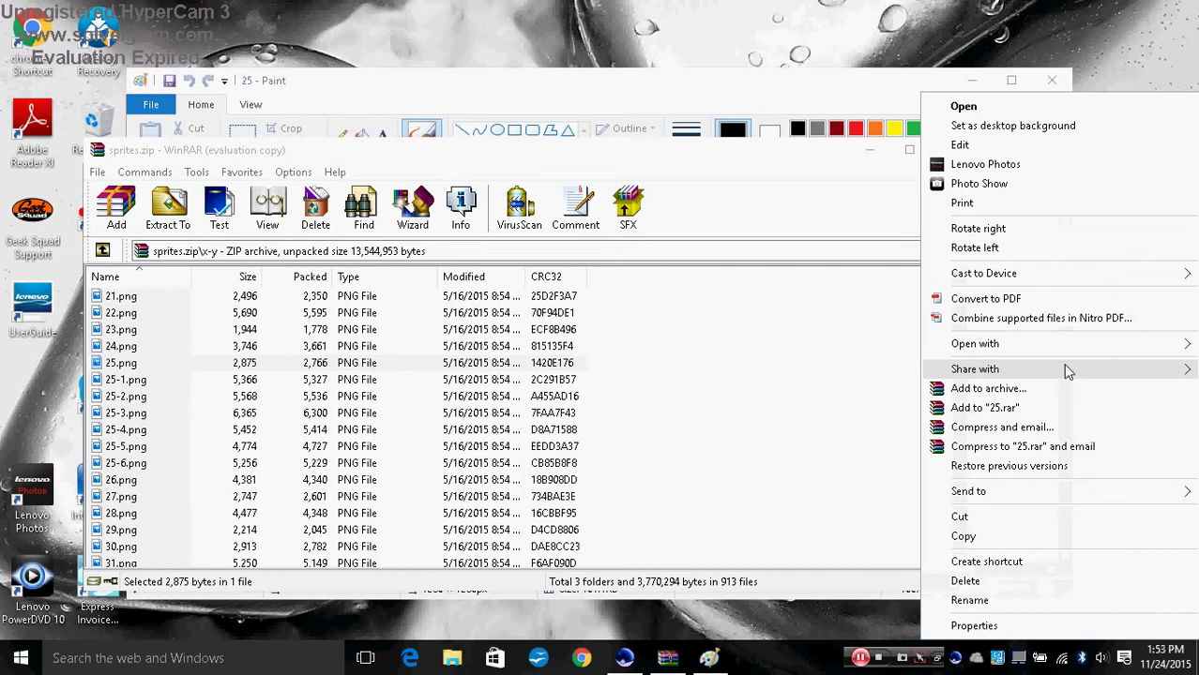
pyautogui.moveTo(976, 343)
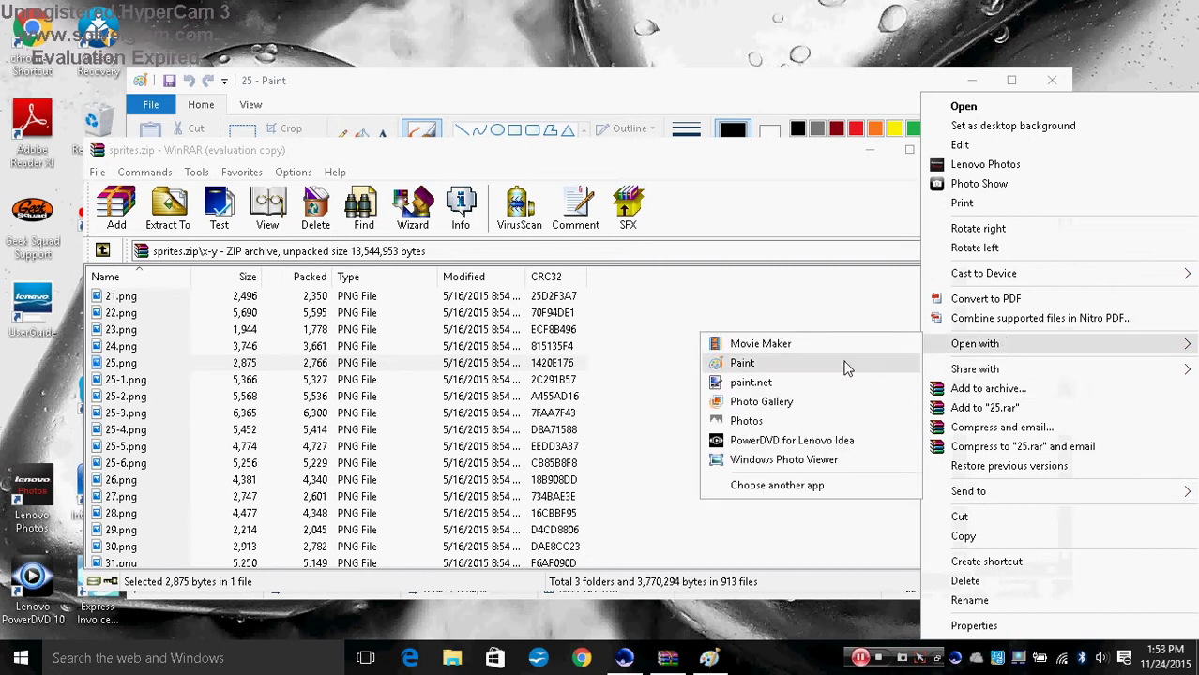
pyautogui.click(830, 367)
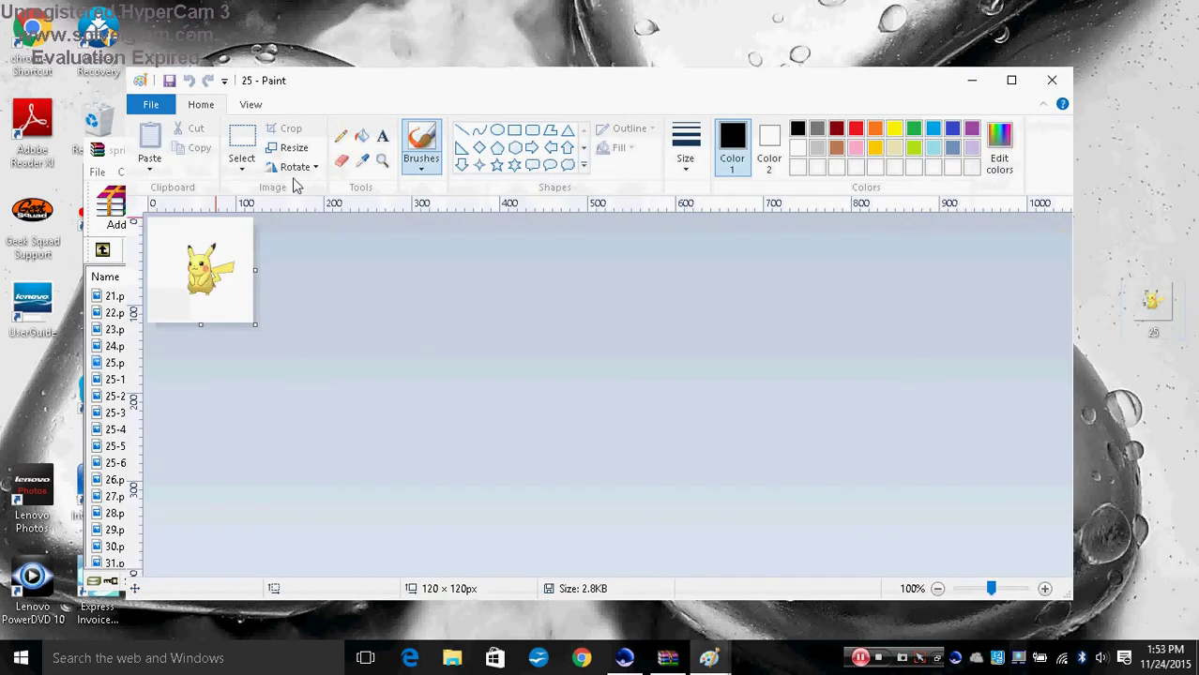
# - Check the front sprite's dimensions in pixels, close it and delete its extracted copy from the desktop
pyautogui.click(293, 147)
pyautogui.click(320, 213)
pyautogui.doubleClick(344, 240)
pyautogui.write('100')
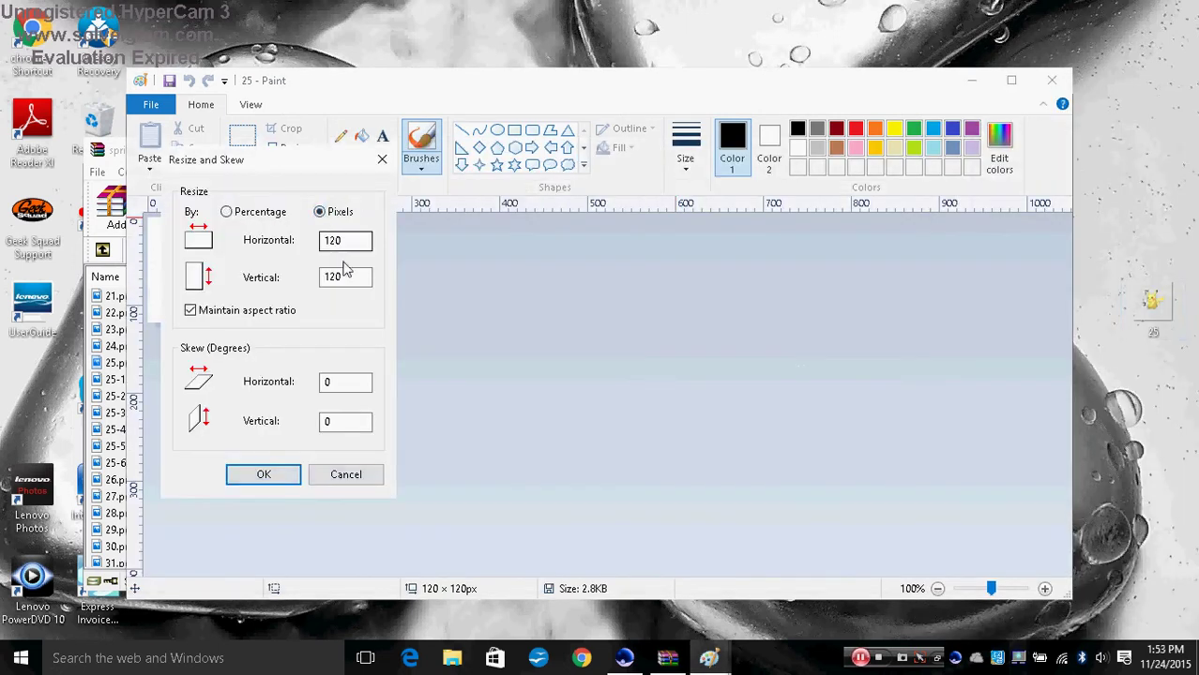
pyautogui.click(276, 476)
pyautogui.click(1066, 74)
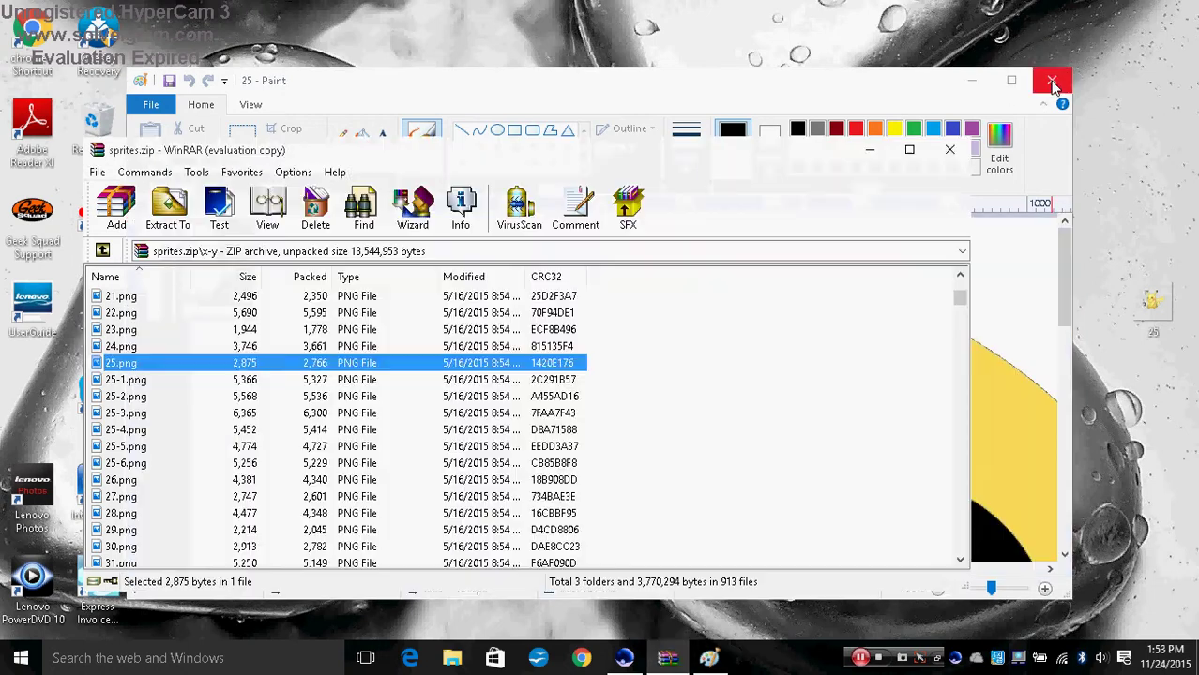
pyautogui.rightClick(1153, 302)
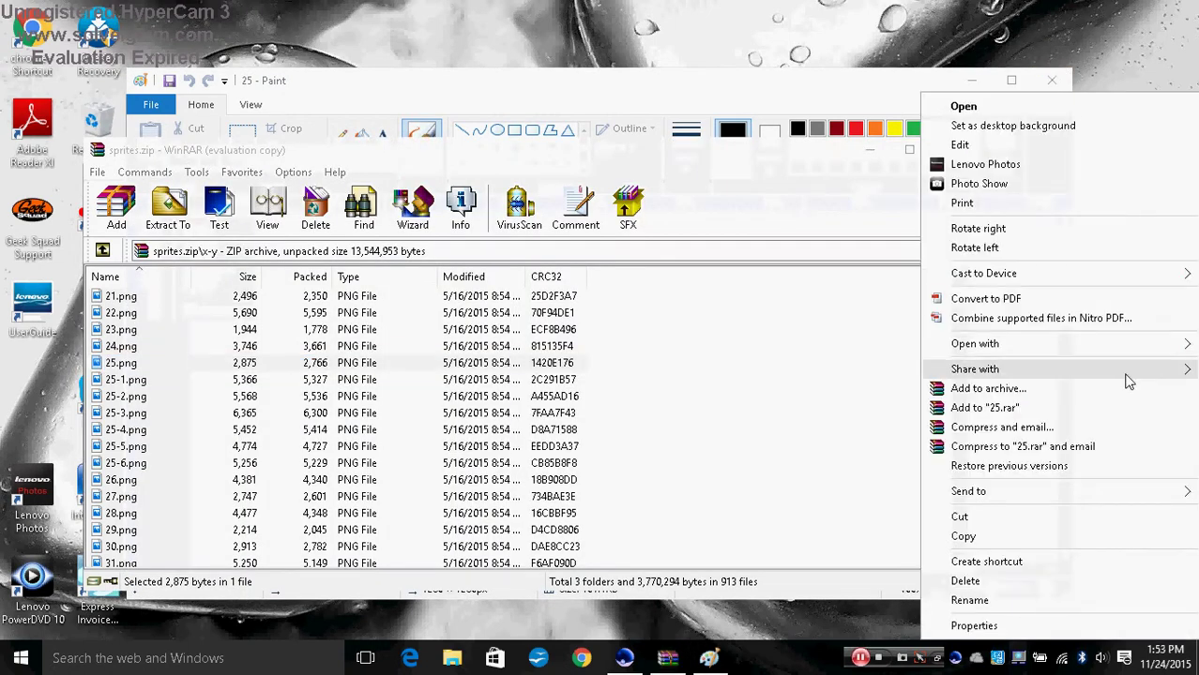
pyautogui.click(969, 582)
# - Return to the epic face picture in Paint and resize it to 120 × 120 pixels
pyautogui.click(710, 658)
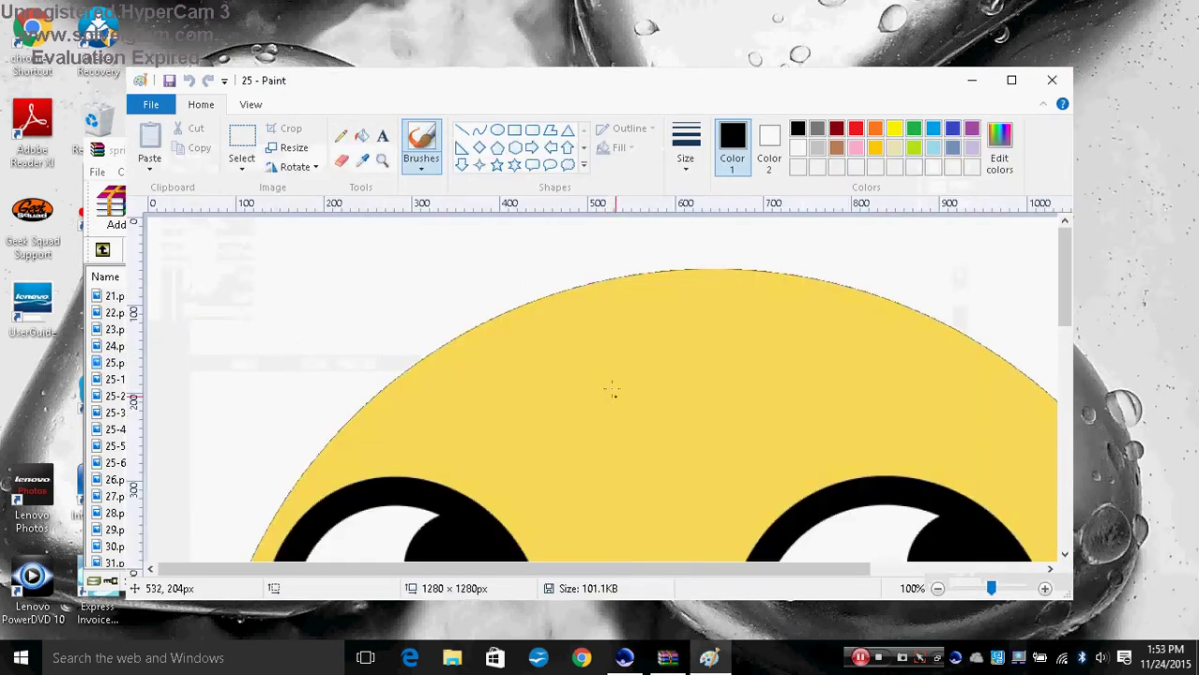
pyautogui.click(292, 148)
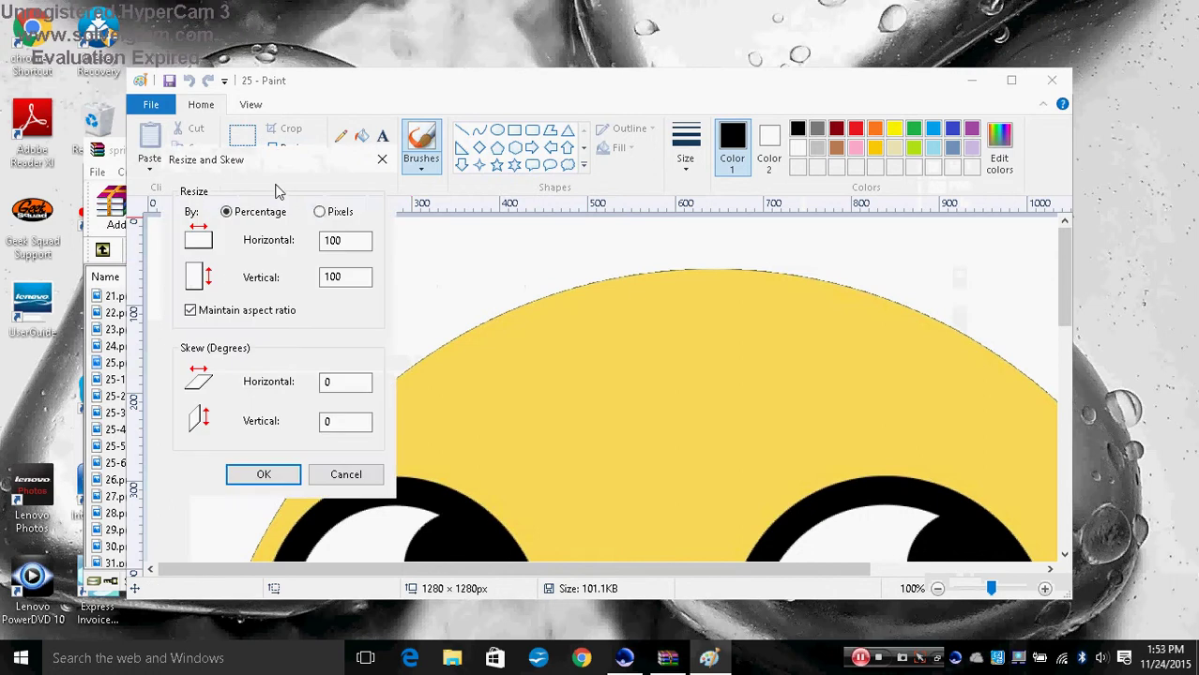
pyautogui.click(320, 212)
pyautogui.click(356, 246)
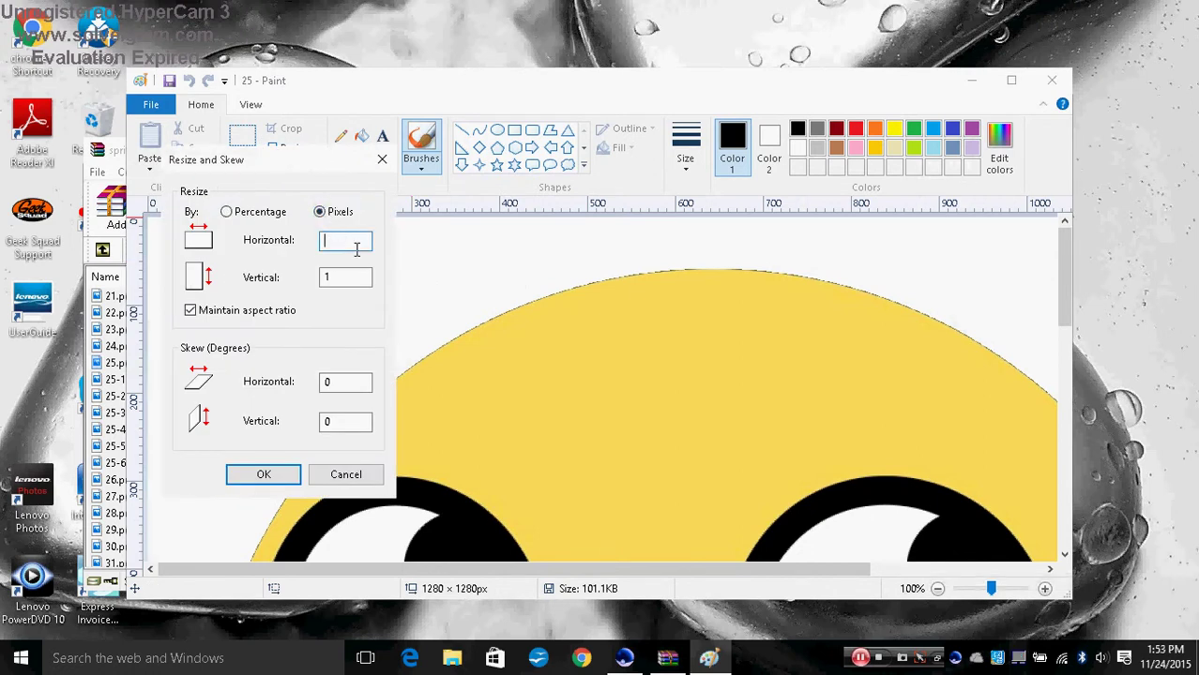
pyautogui.click(264, 473)
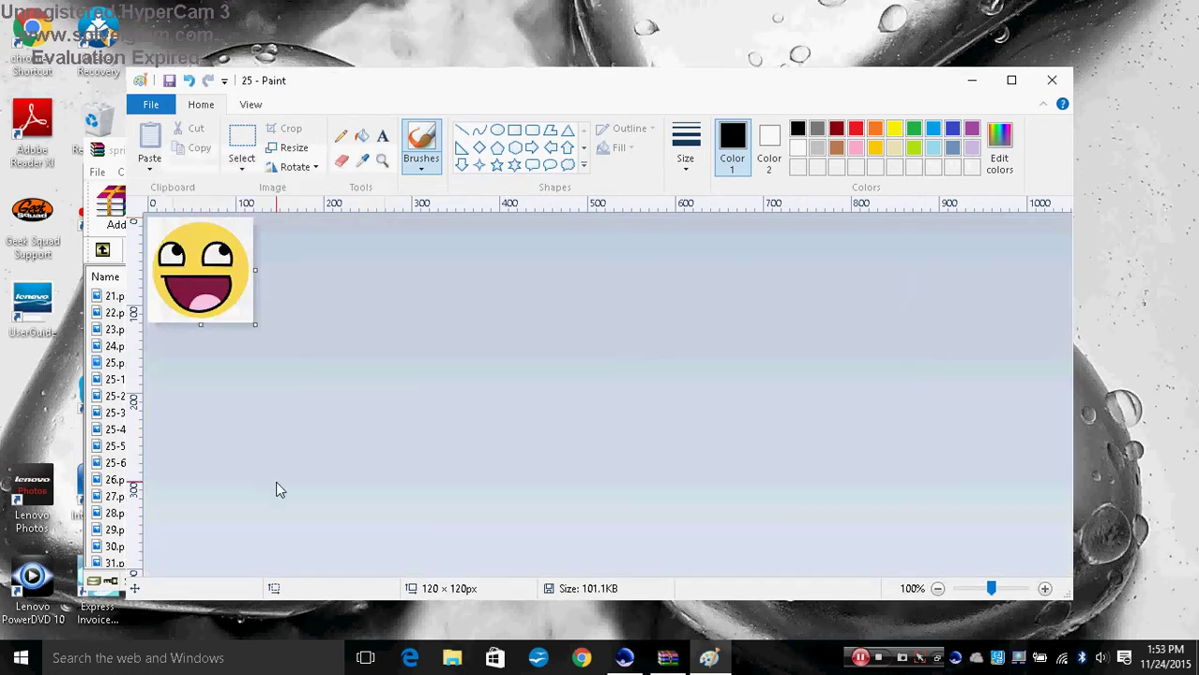
# - Save the resized epic face as a PNG picture named 25 in the Pictures subfolder and close Paint
pyautogui.click(161, 105)
pyautogui.moveTo(267, 258)
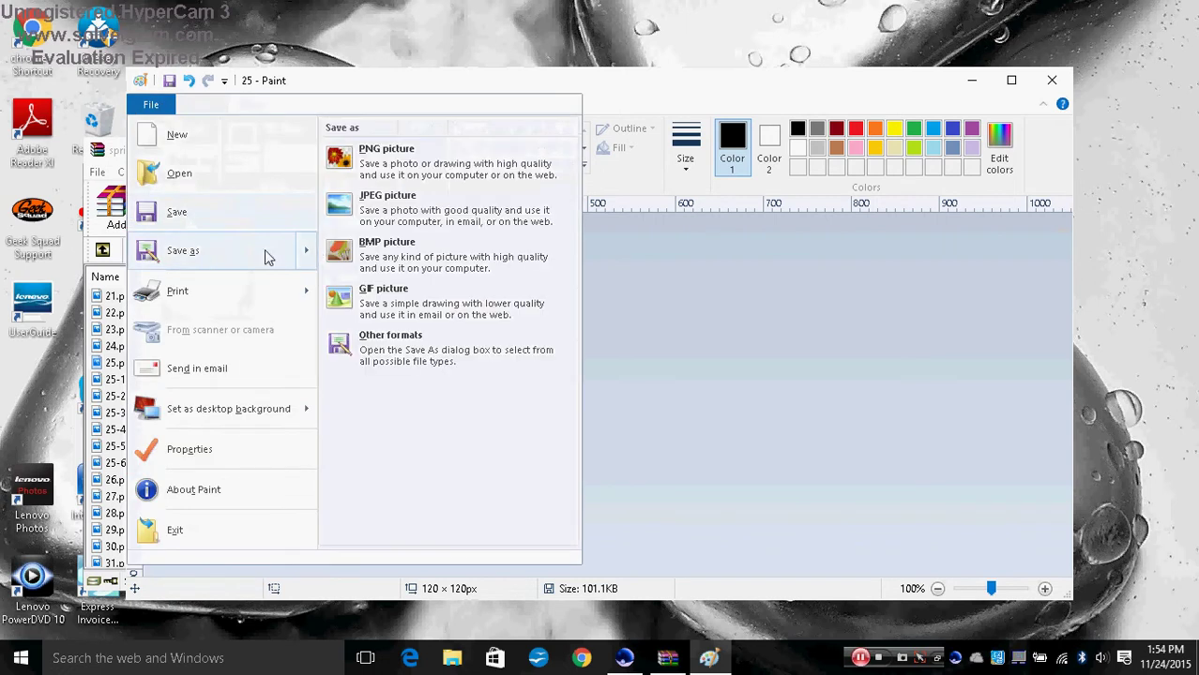
pyautogui.click(446, 155)
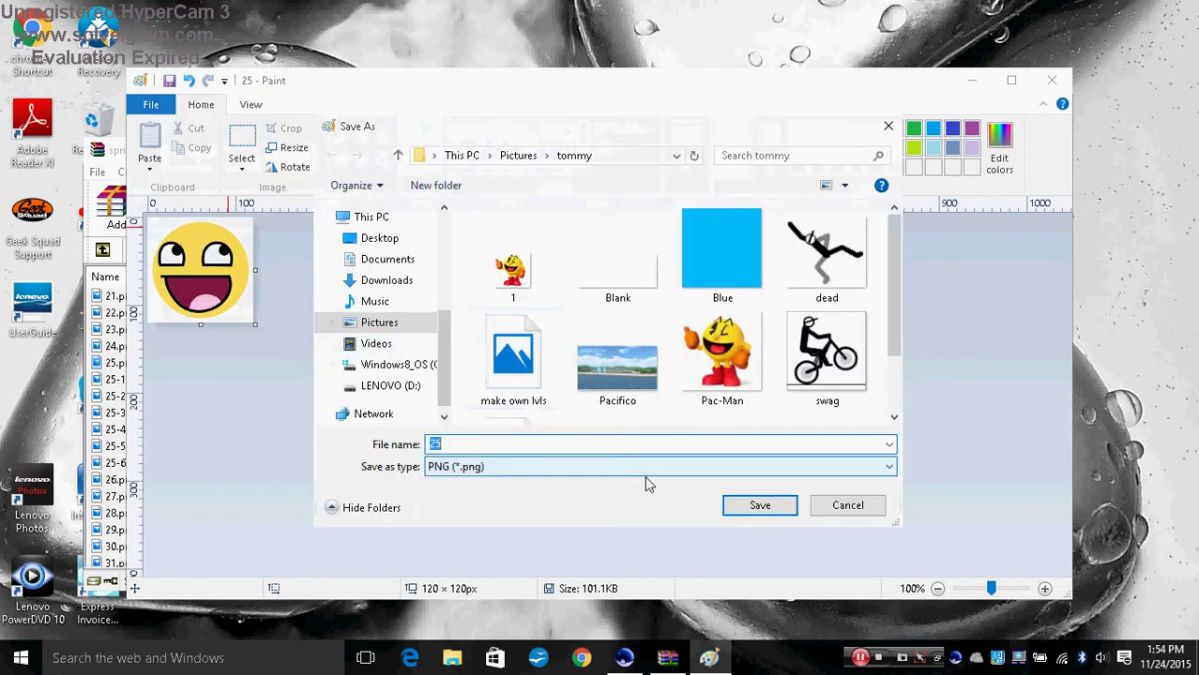
pyautogui.click(748, 512)
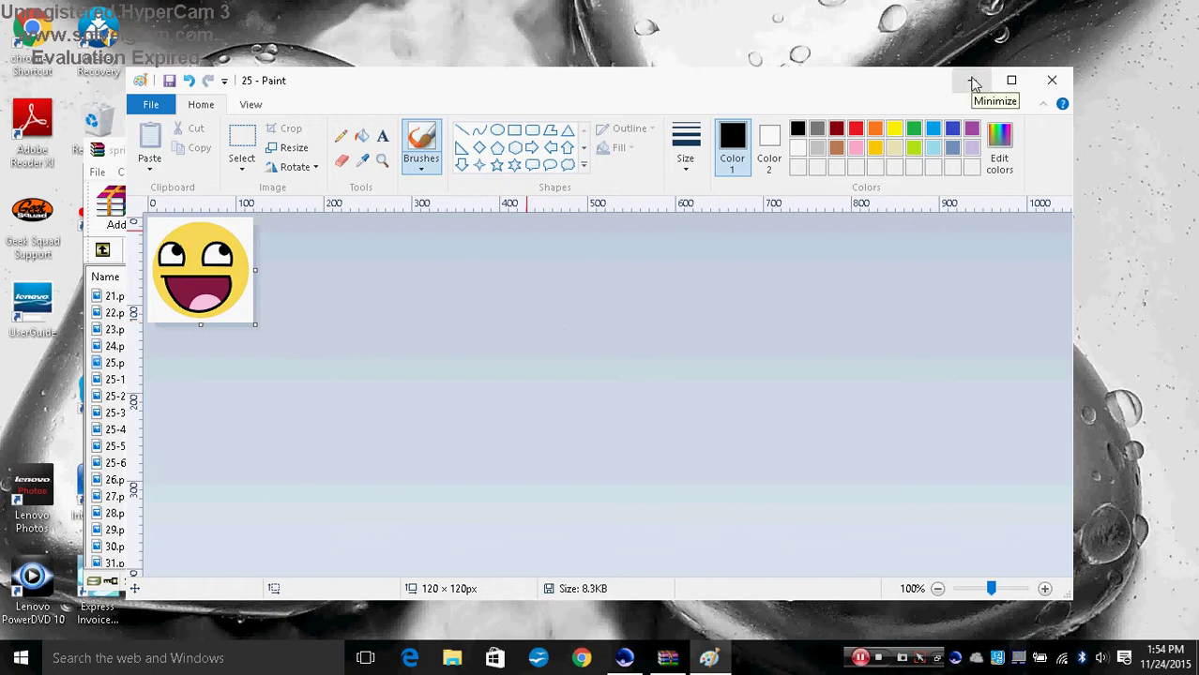
pyautogui.click(1053, 84)
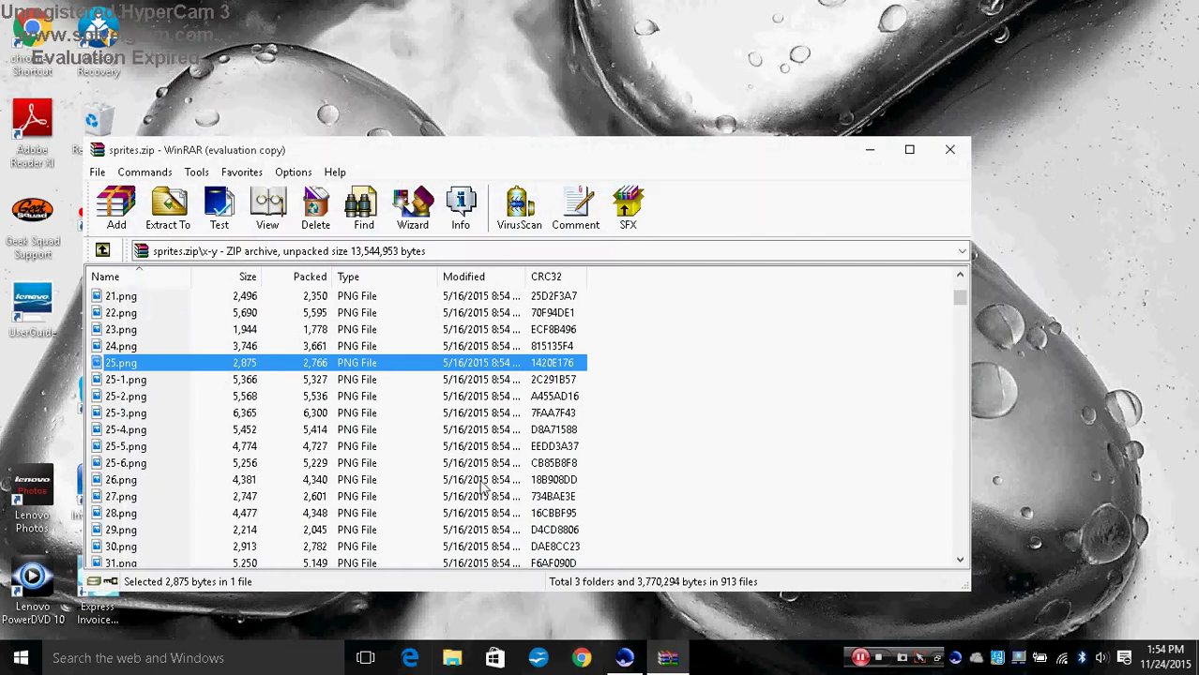
# - Preview the back sprite 25.png in the back folder of x-y in sprites.zip and extract it to the desktop
pyautogui.moveTo(959, 297); pyautogui.dragTo(958, 279)
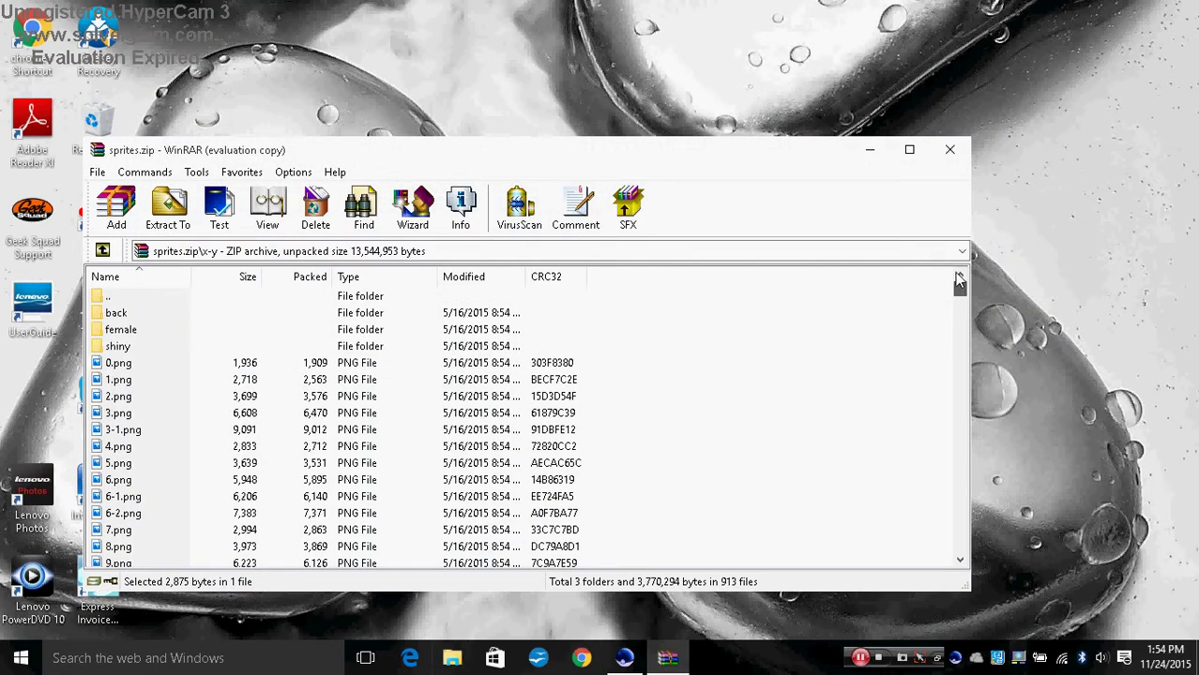
pyautogui.doubleClick(141, 315)
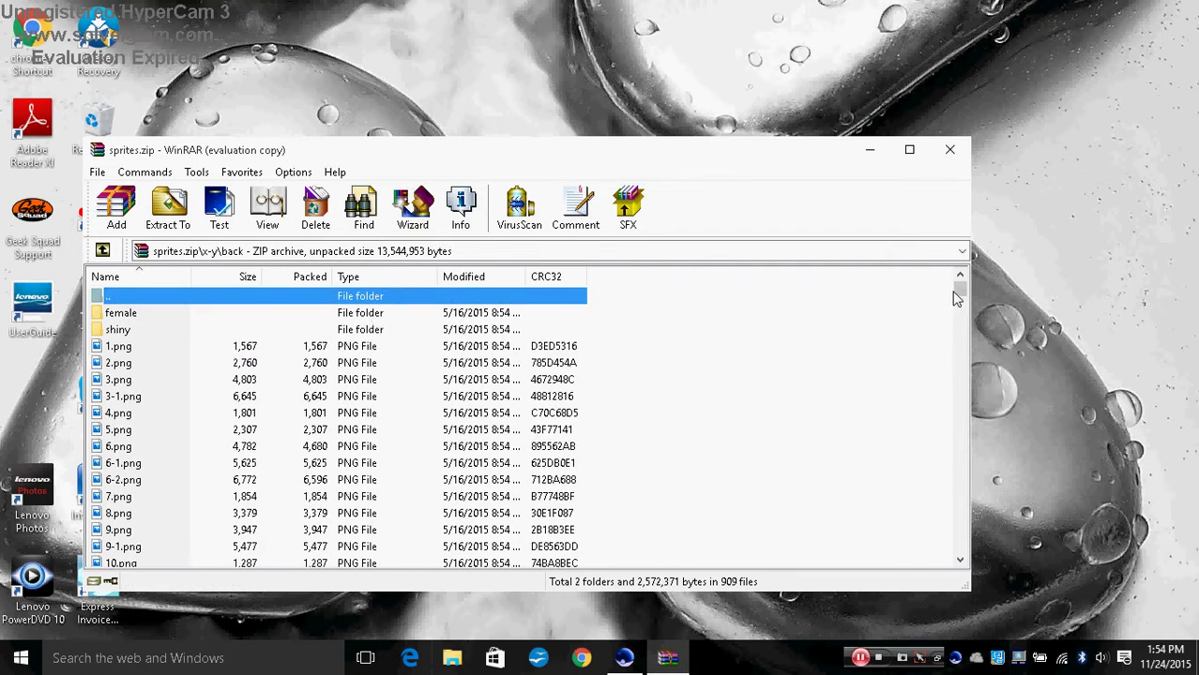
pyautogui.moveTo(955, 297)
pyautogui.mouseDown()
pyautogui.moveTo(952, 333)
pyautogui.moveTo(946, 302)
pyautogui.mouseUp()
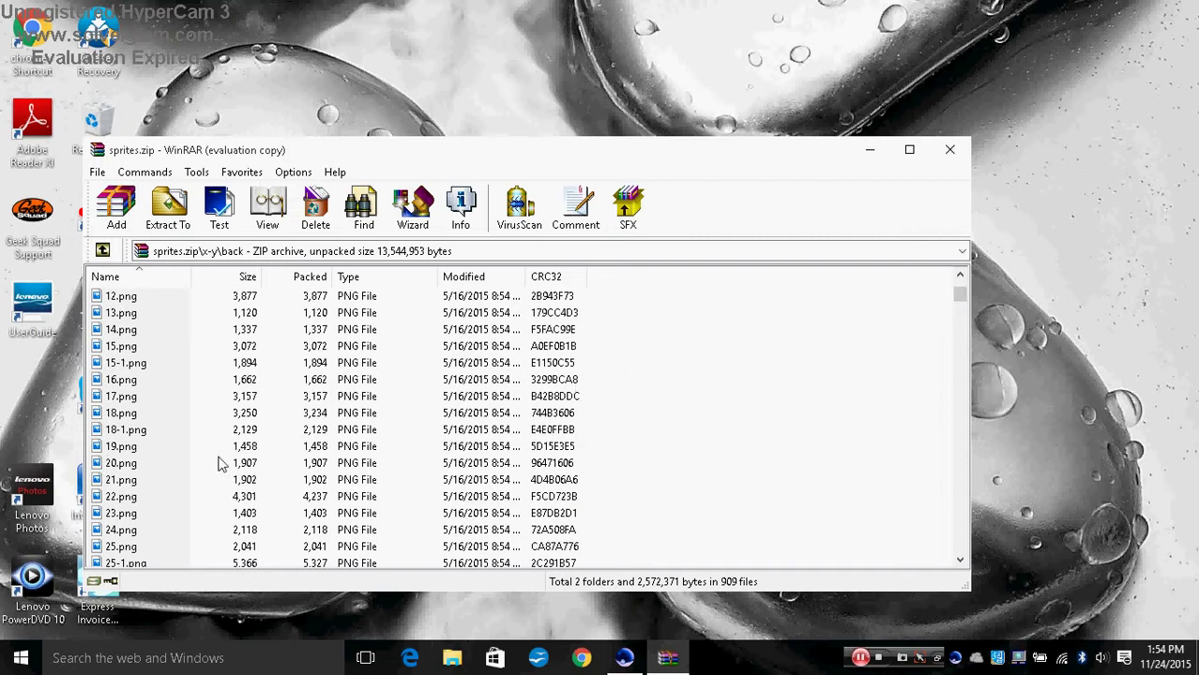
pyautogui.doubleClick(122, 547)
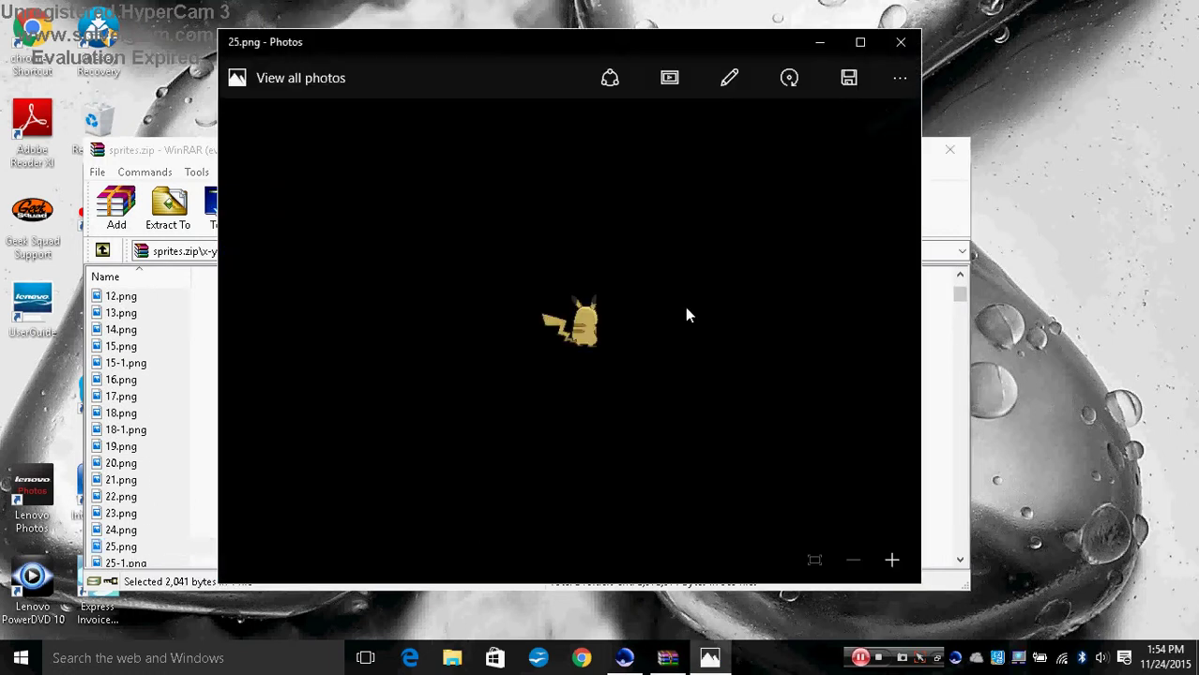
pyautogui.click(902, 42)
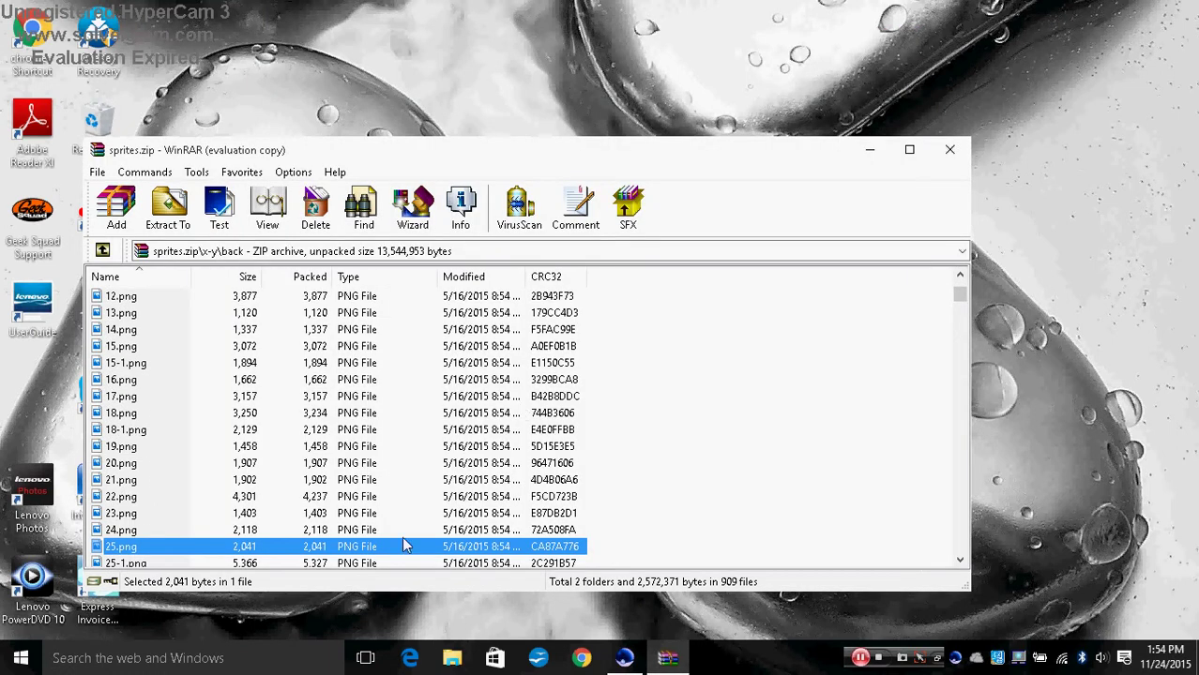
pyautogui.moveTo(1095, 377); pyautogui.dragTo(1080, 305)
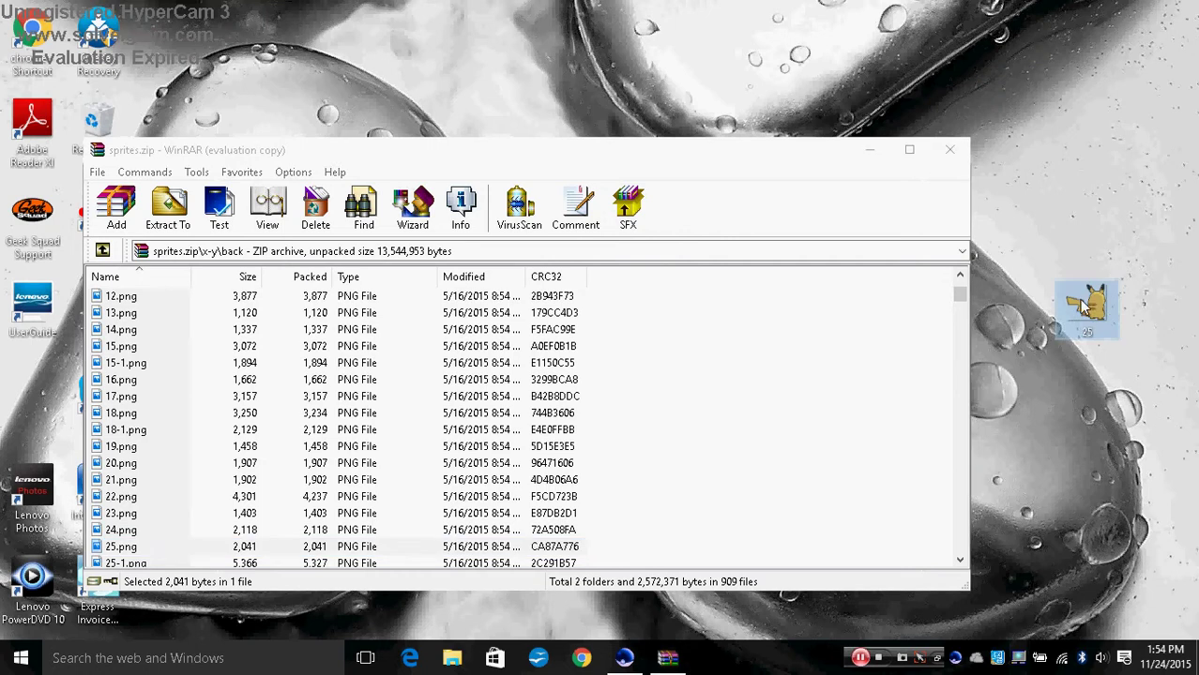
pyautogui.rightClick(1088, 300)
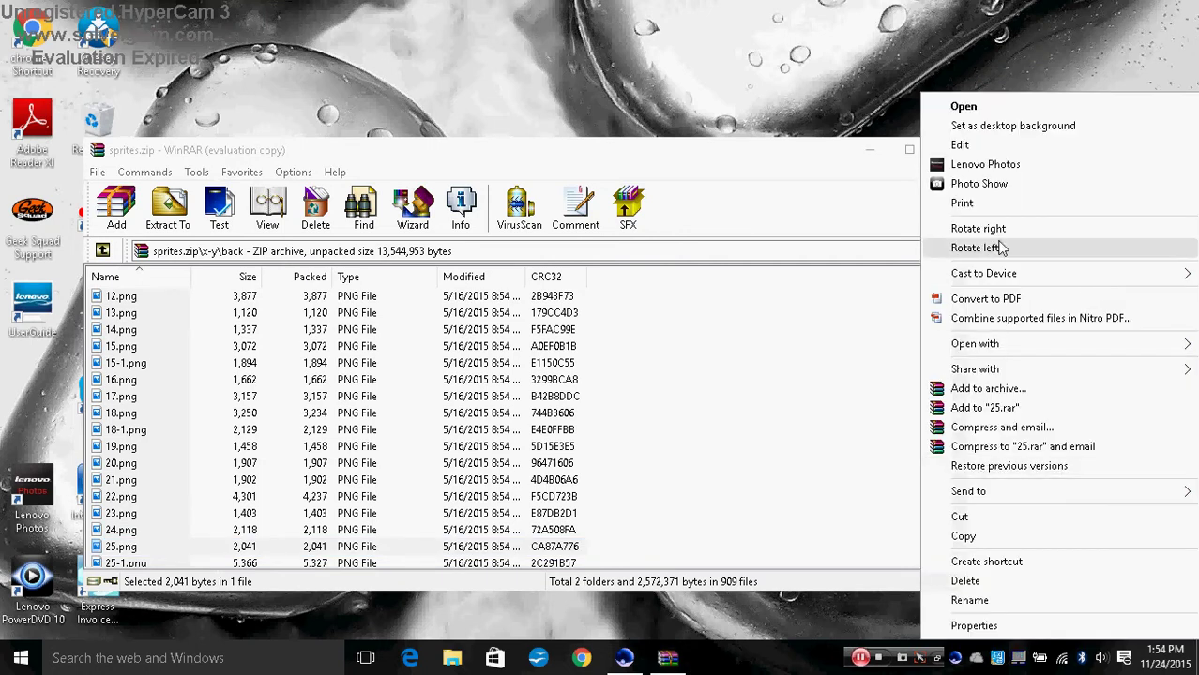
pyautogui.moveTo(985, 343)
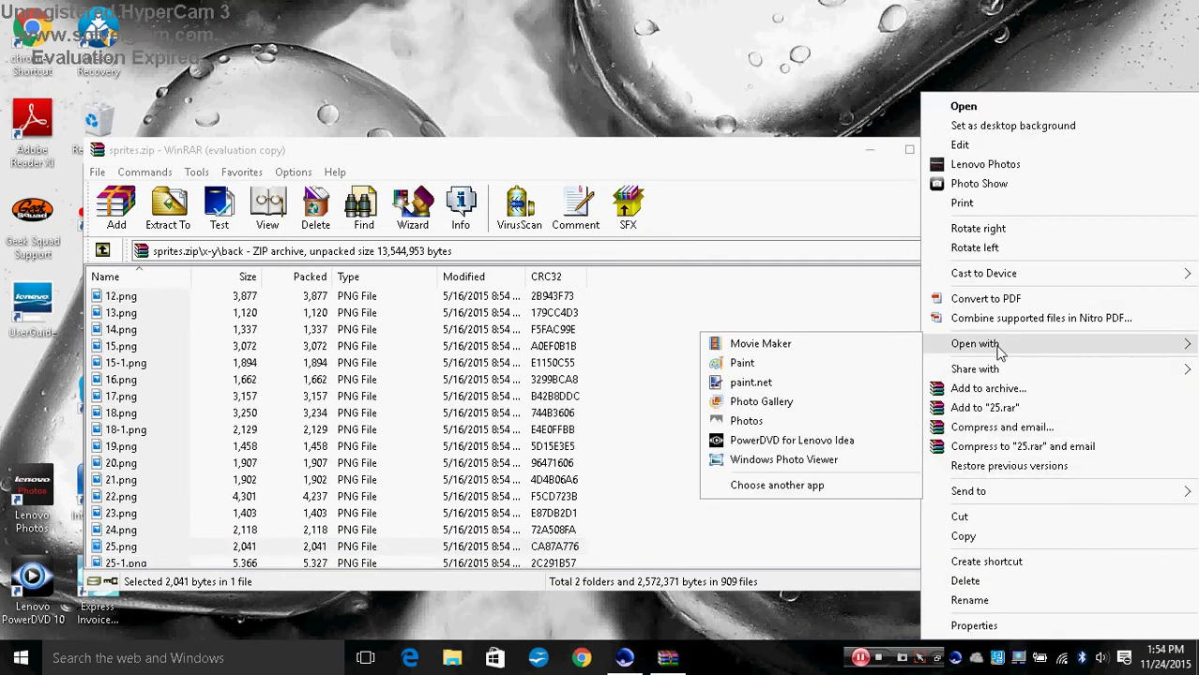
pyautogui.click(824, 380)
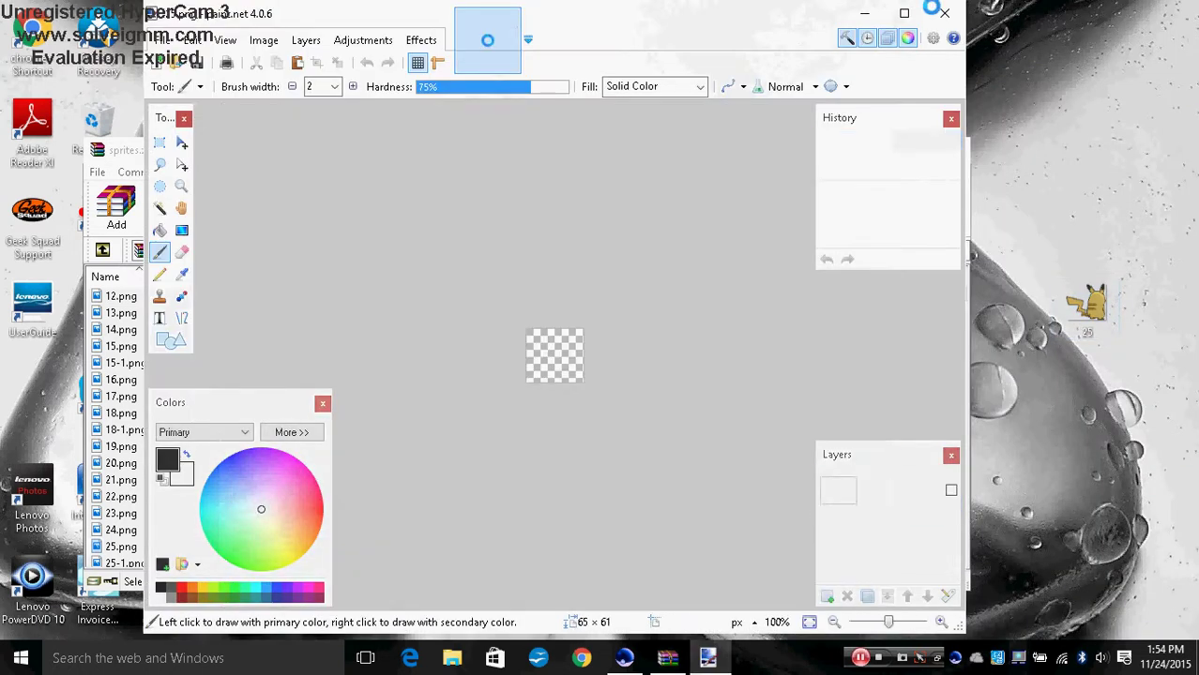
pyautogui.click(943, 13)
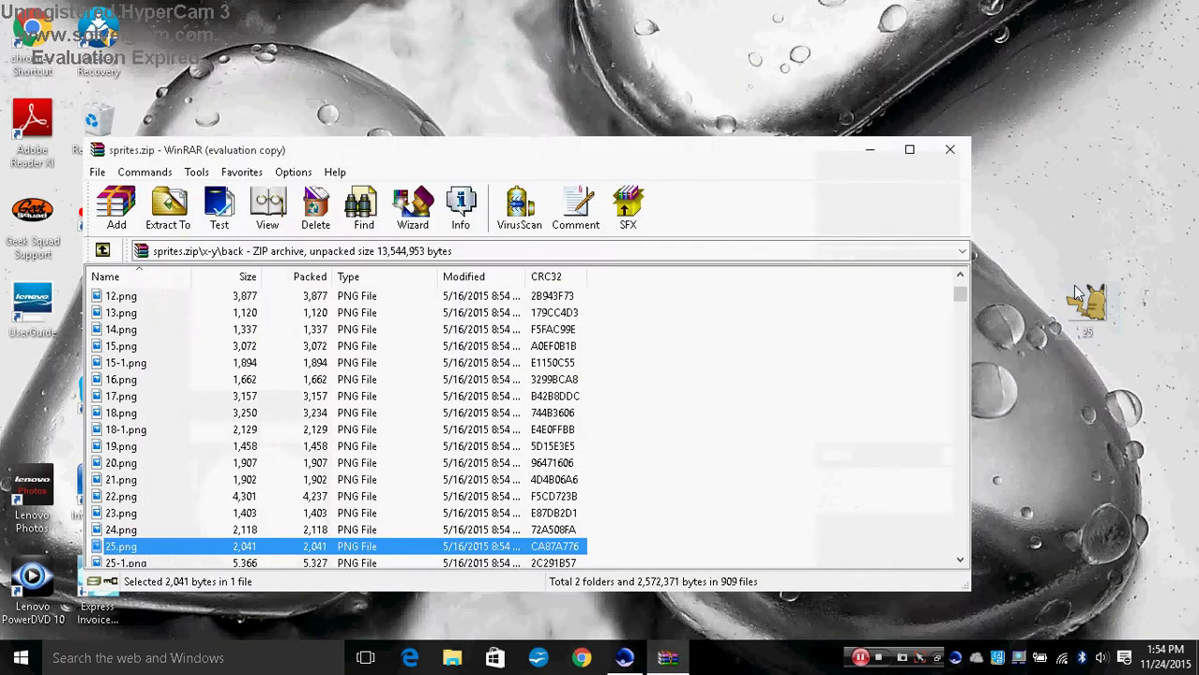
# - Open the extracted back sprite 25 from the desktop in Paint
pyautogui.rightClick(1076, 294)
pyautogui.moveTo(942, 351)
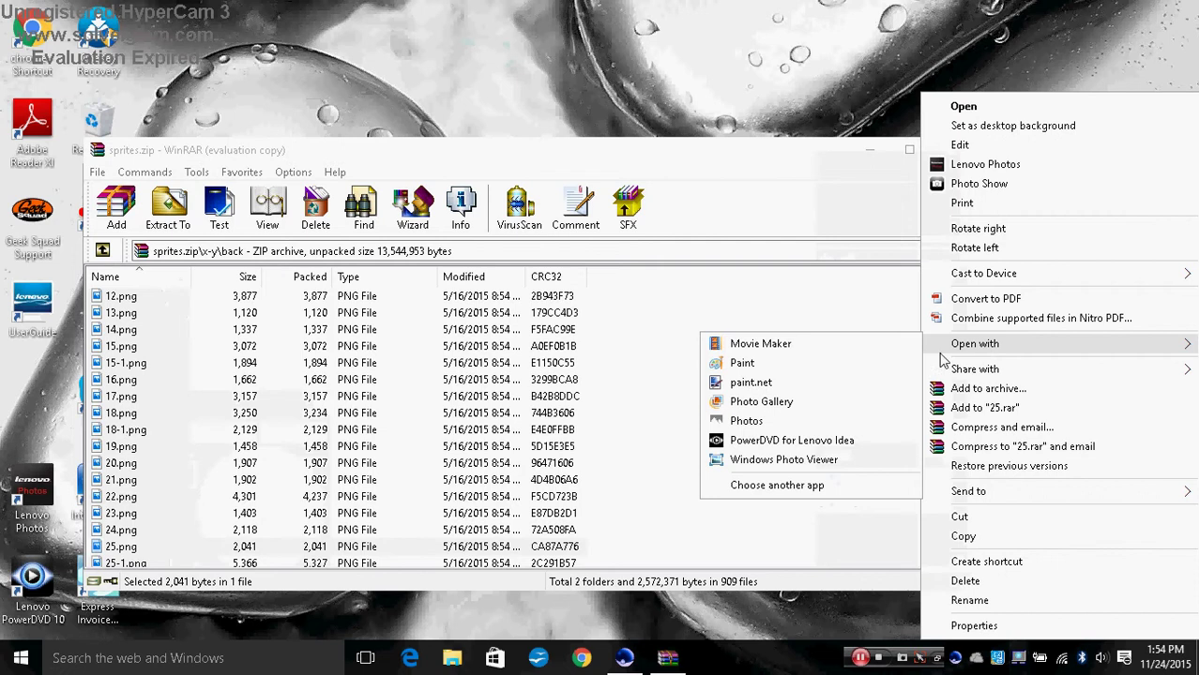
pyautogui.click(785, 369)
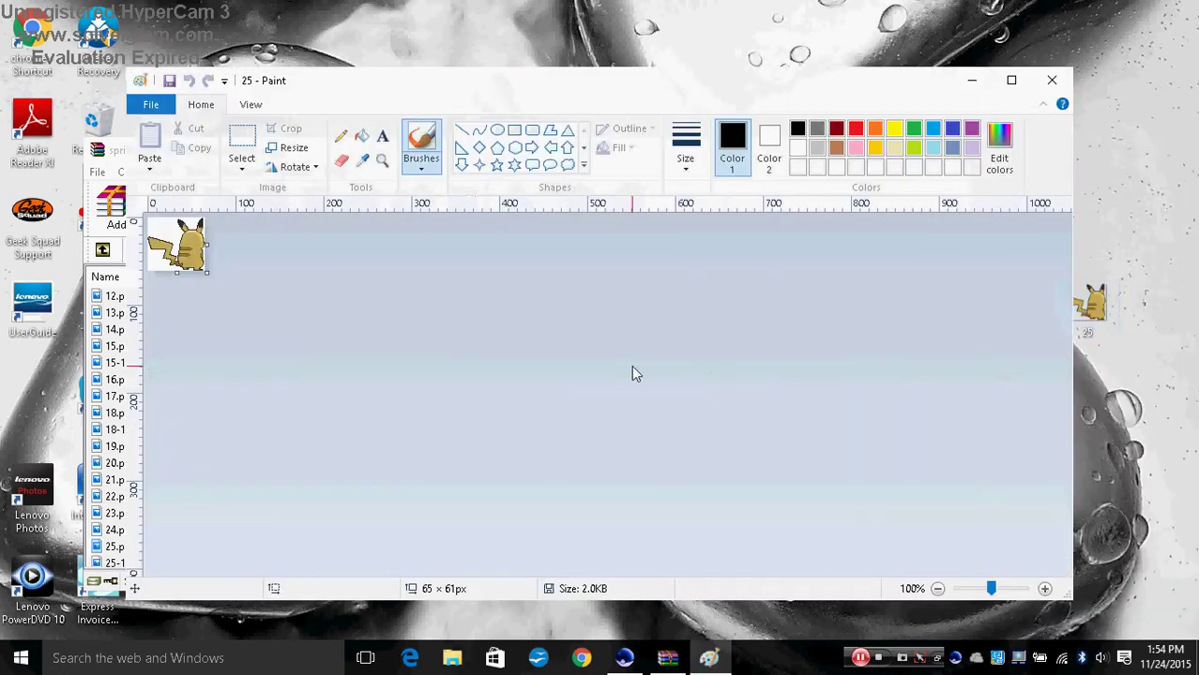
# - Browse for the epic face pictures named 25, check the first one in Paint, and delete that full-size copy
pyautogui.click(150, 104)
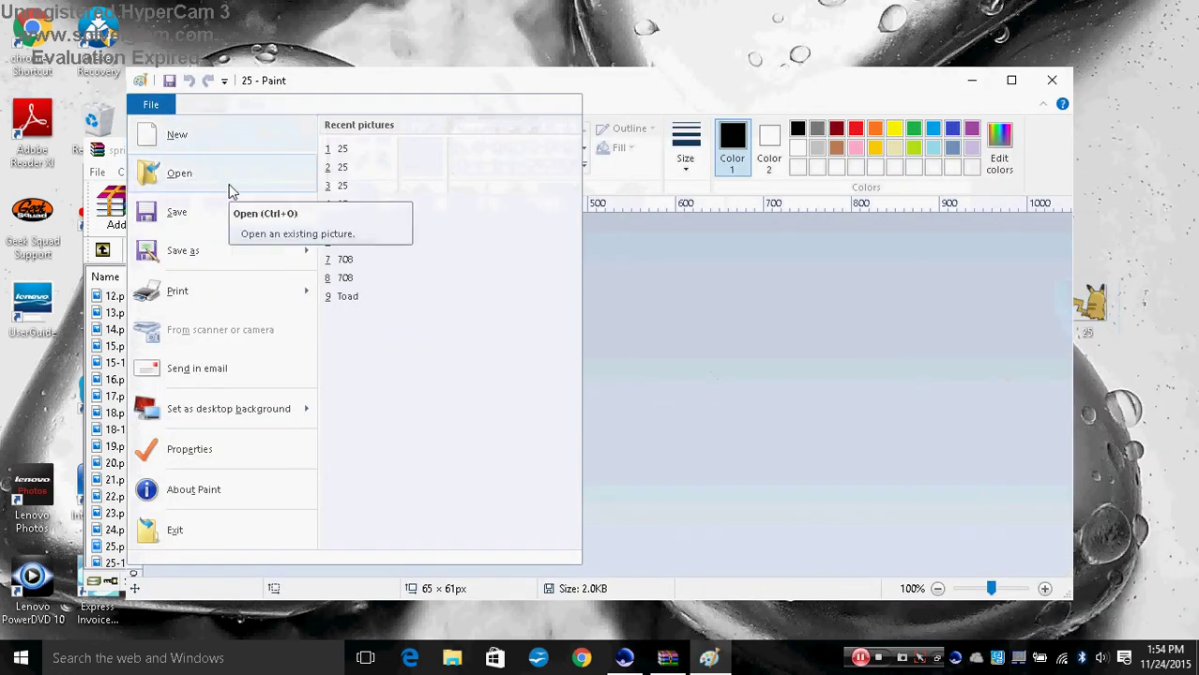
pyautogui.click(179, 174)
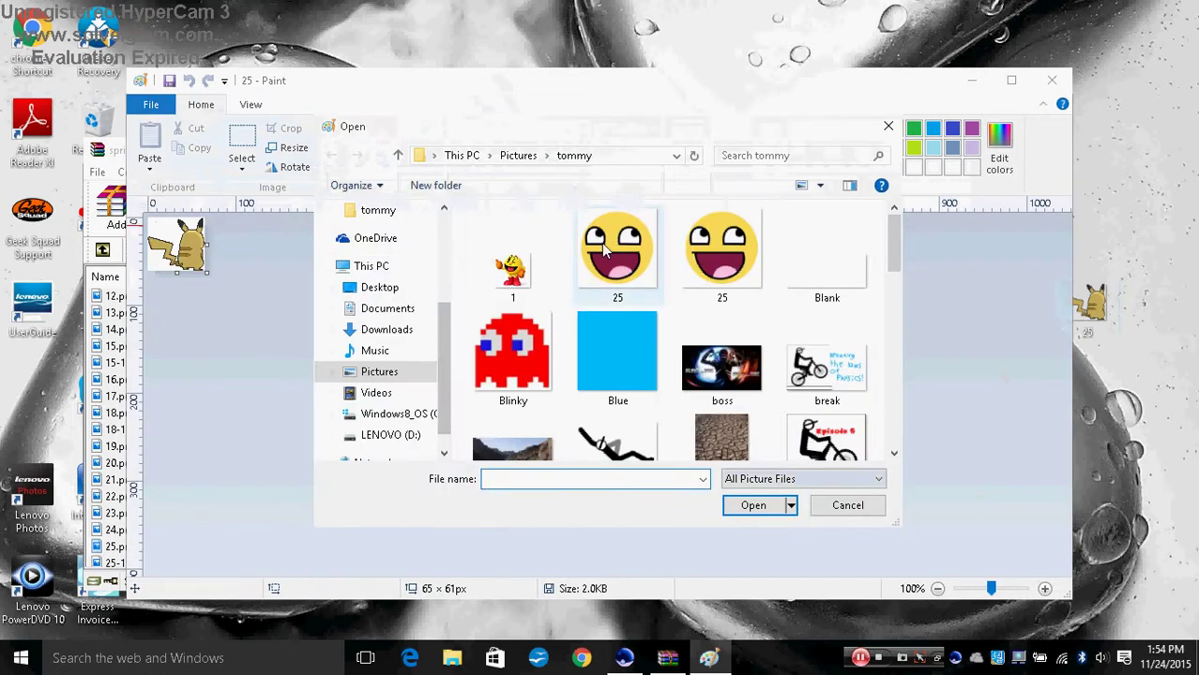
pyautogui.click(609, 248)
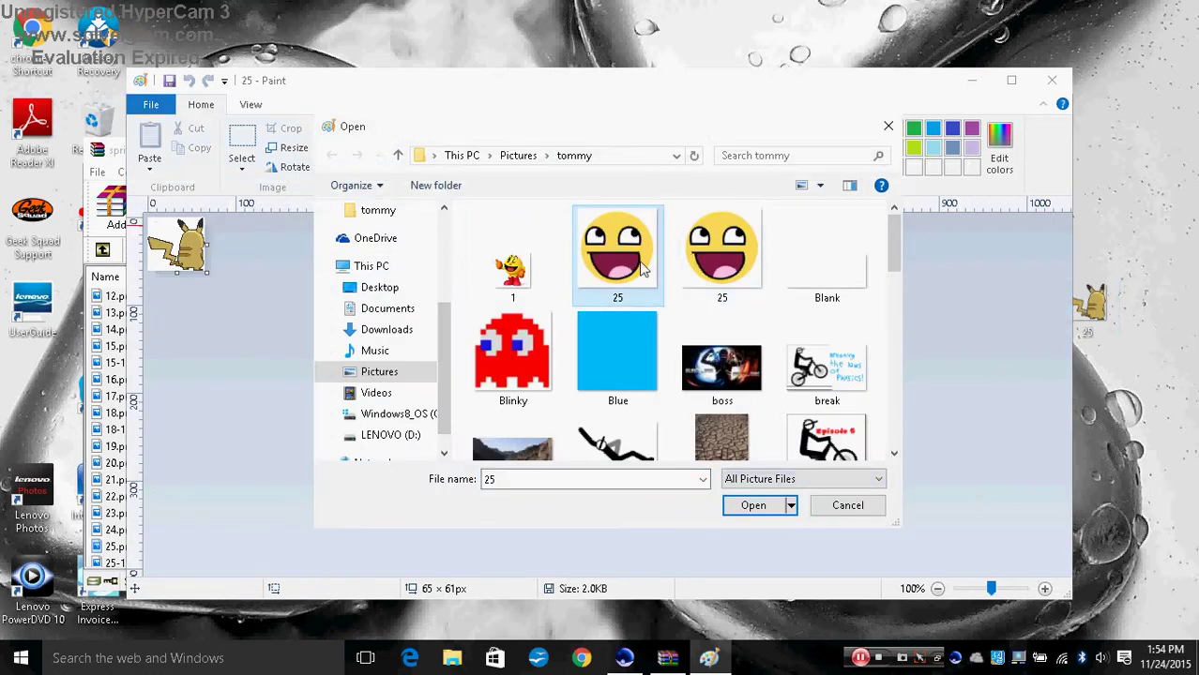
pyautogui.rightClick(643, 270)
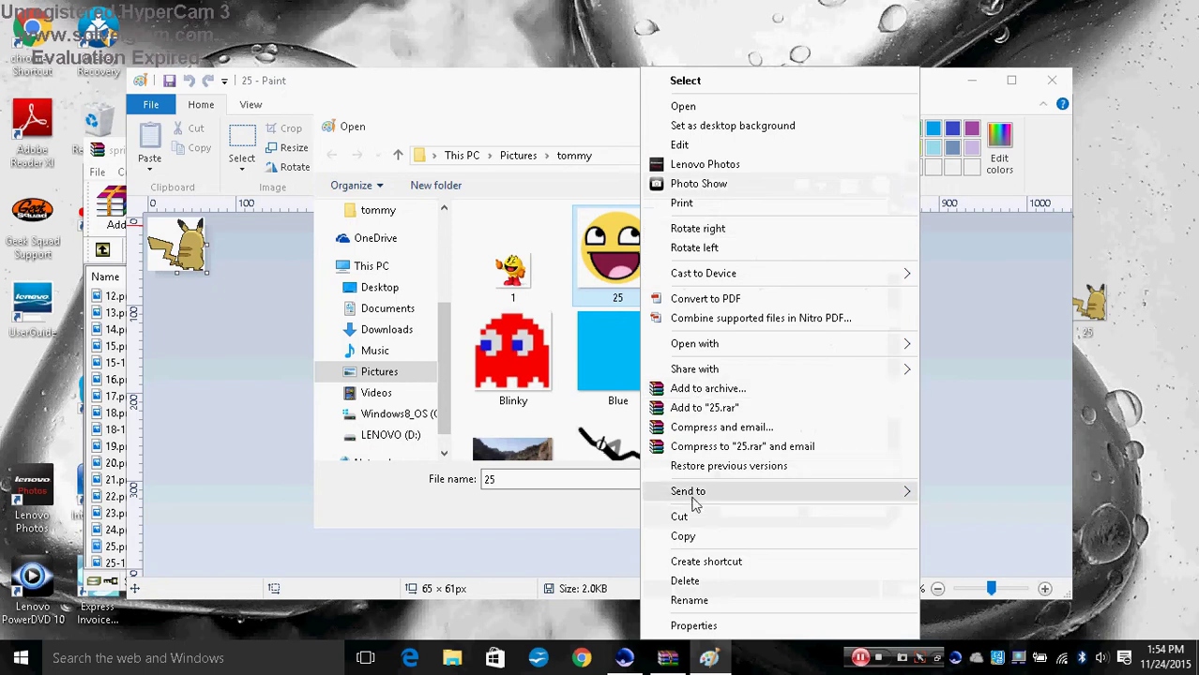
pyautogui.moveTo(741, 345)
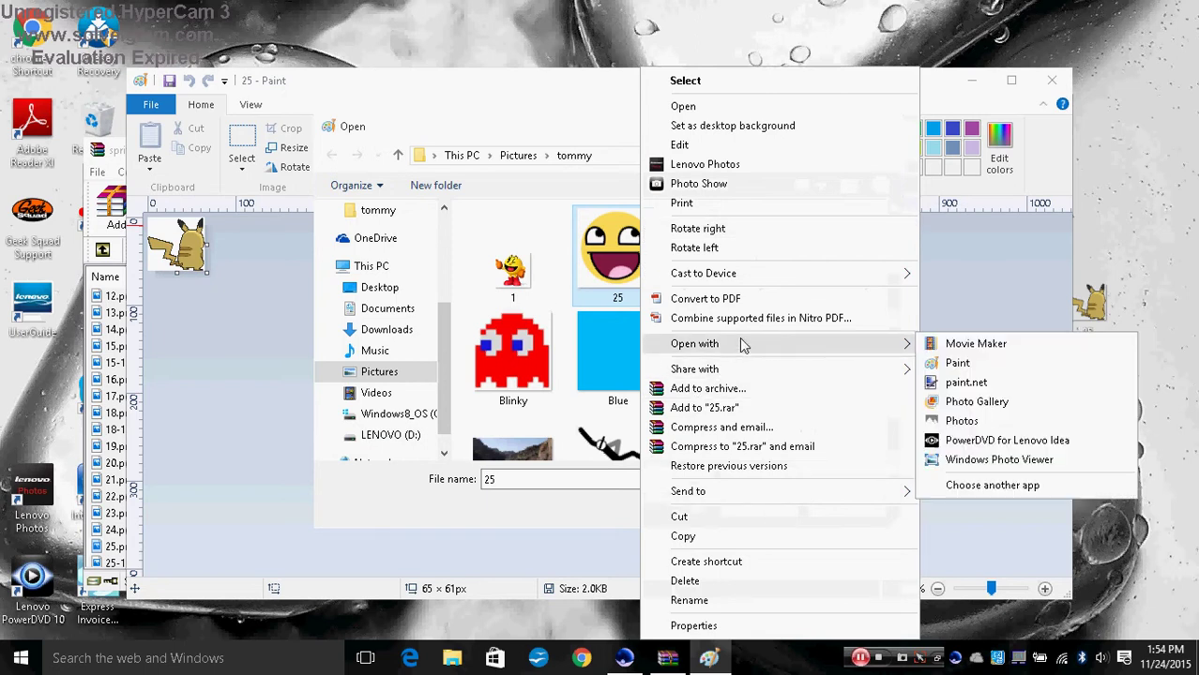
pyautogui.click(956, 366)
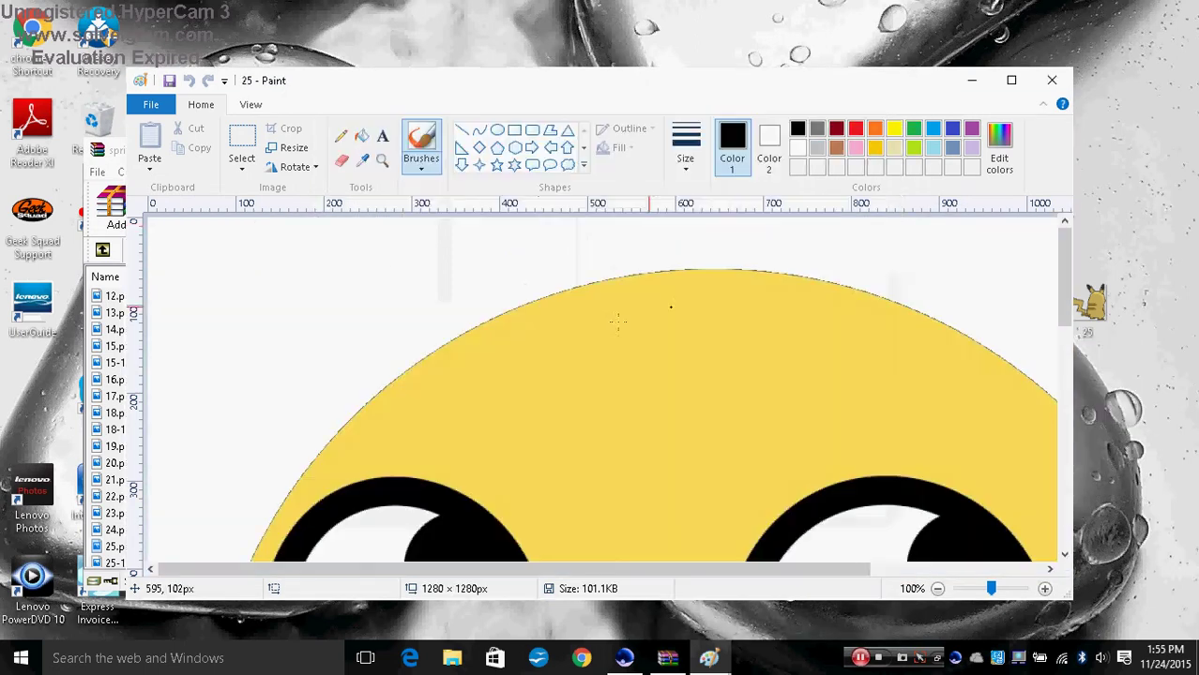
pyautogui.click(1052, 80)
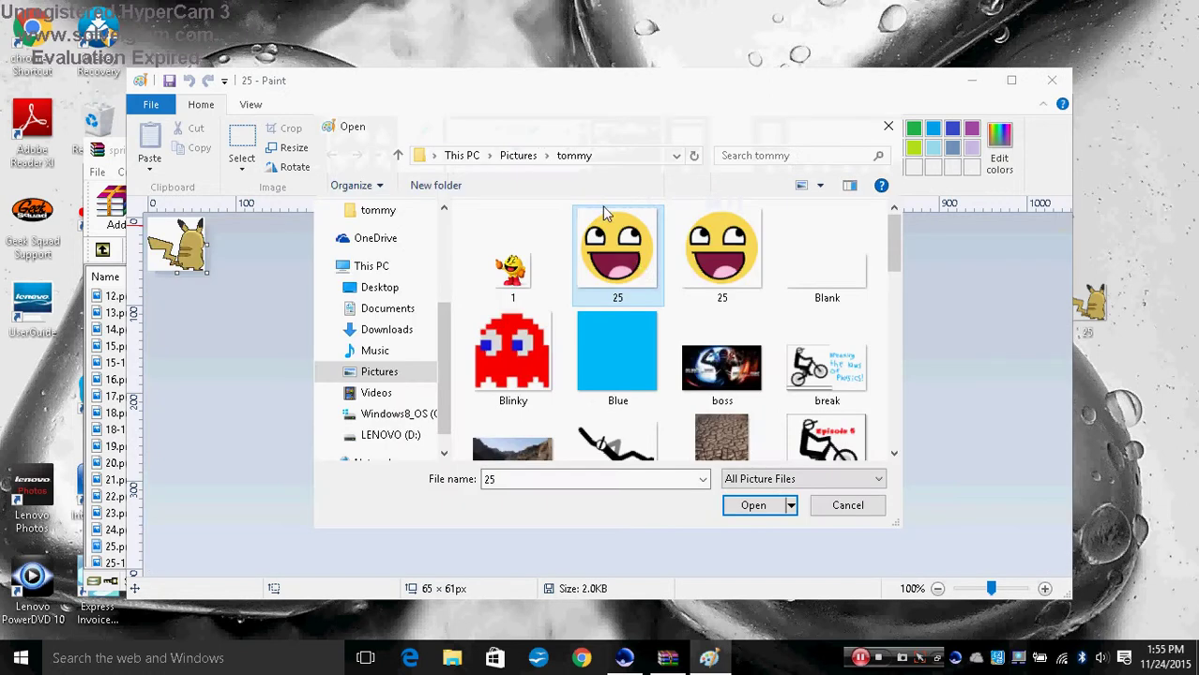
pyautogui.rightClick(642, 272)
pyautogui.press('Escape')
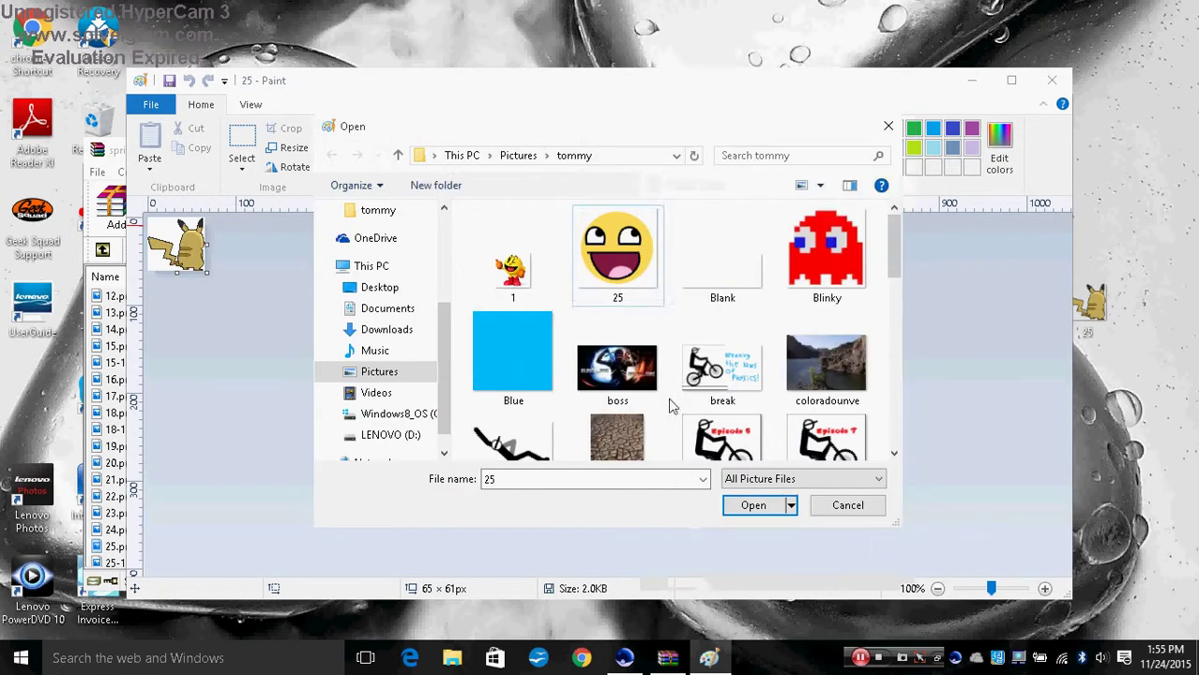
# - Check the remaining epic face 25 in a separate Paint window and open it in place of the back sprite
pyautogui.rightClick(634, 274)
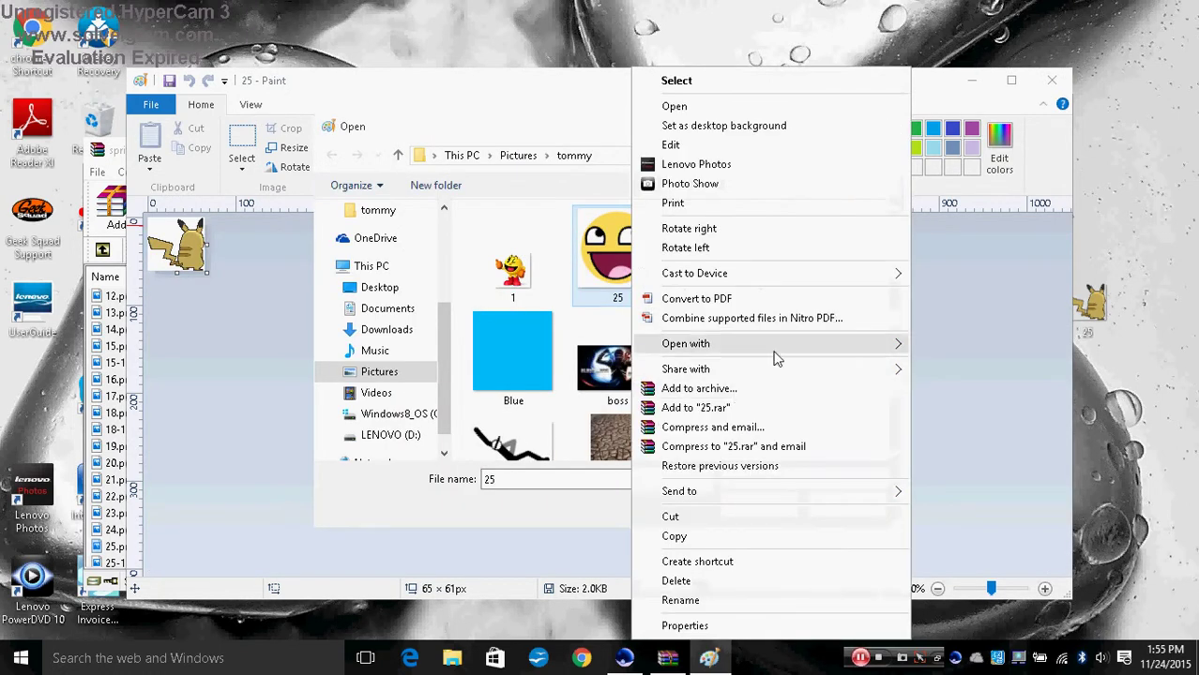
pyautogui.moveTo(792, 347)
pyautogui.click(949, 363)
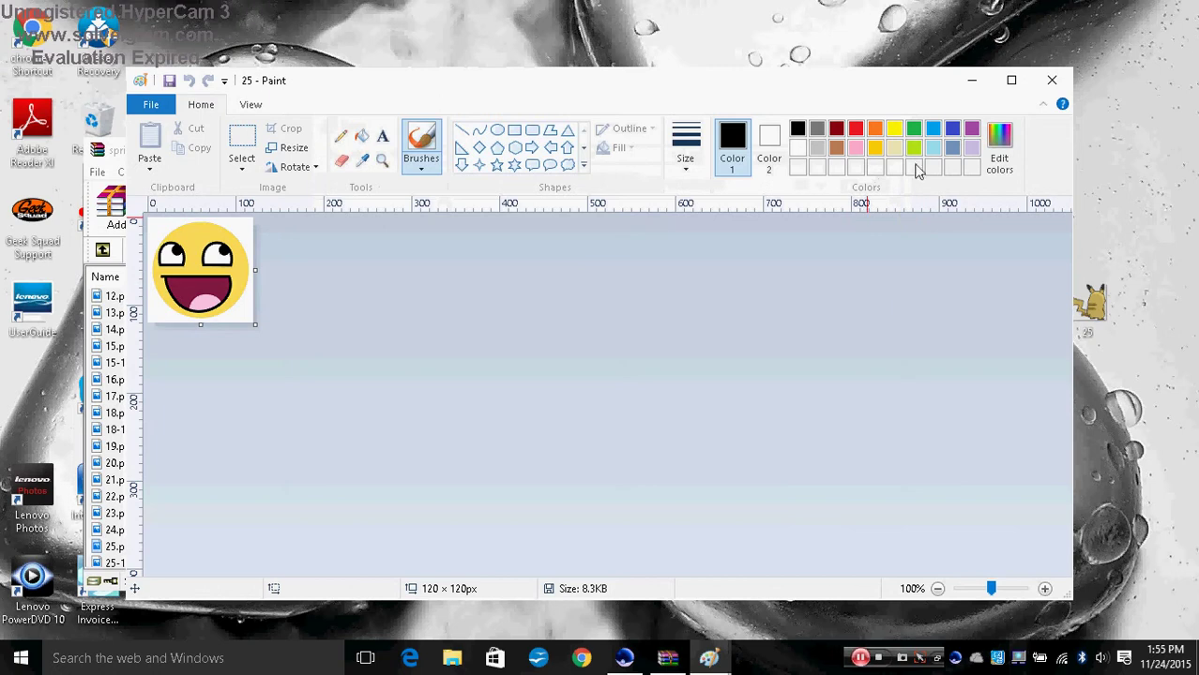
pyautogui.click(1051, 78)
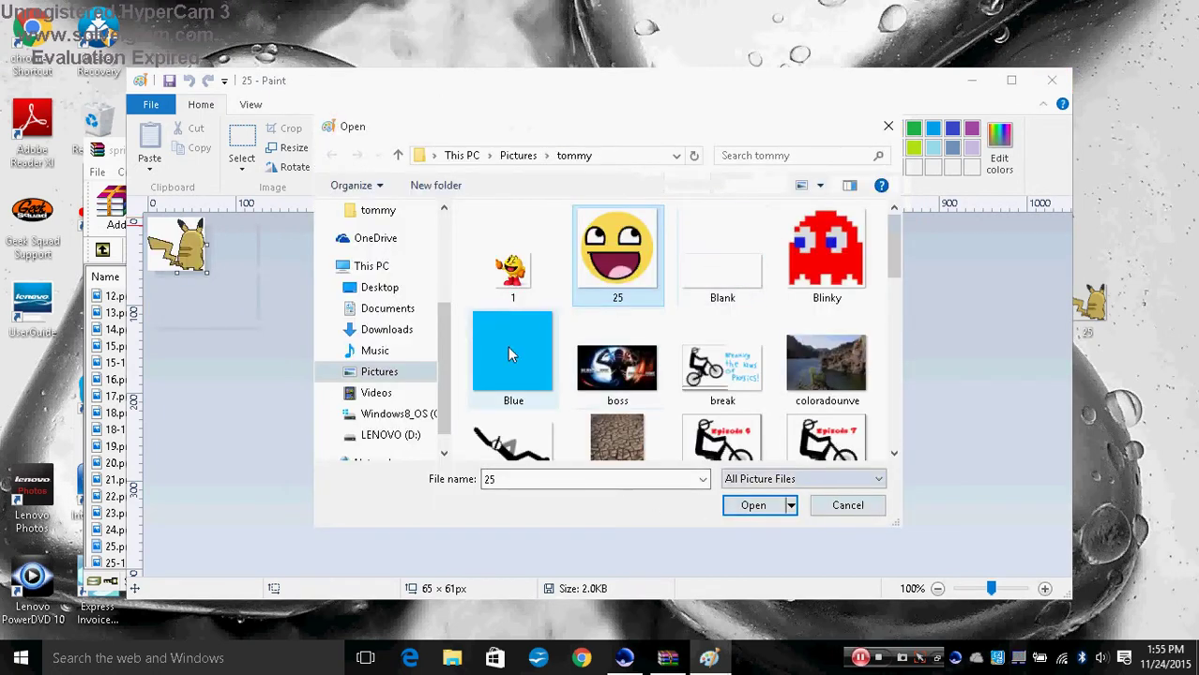
pyautogui.click(753, 507)
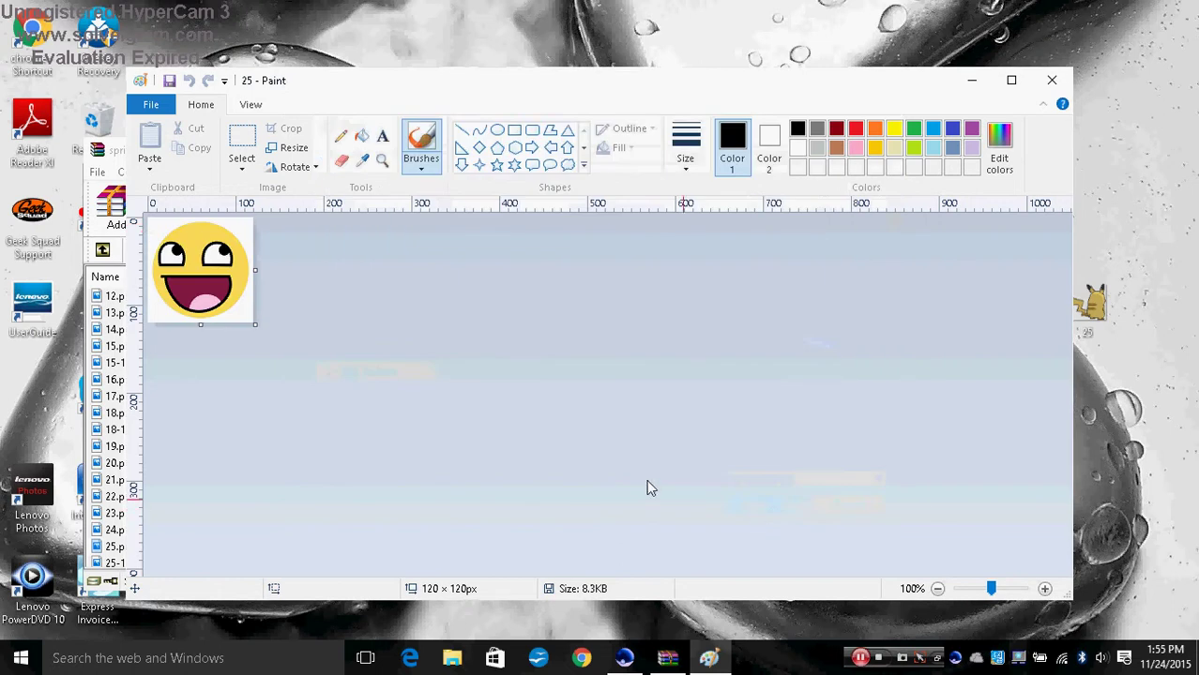
# - Check the epic face's pixel dimensions in Paint's resize settings without changing them, and close the picture
pyautogui.click(290, 150)
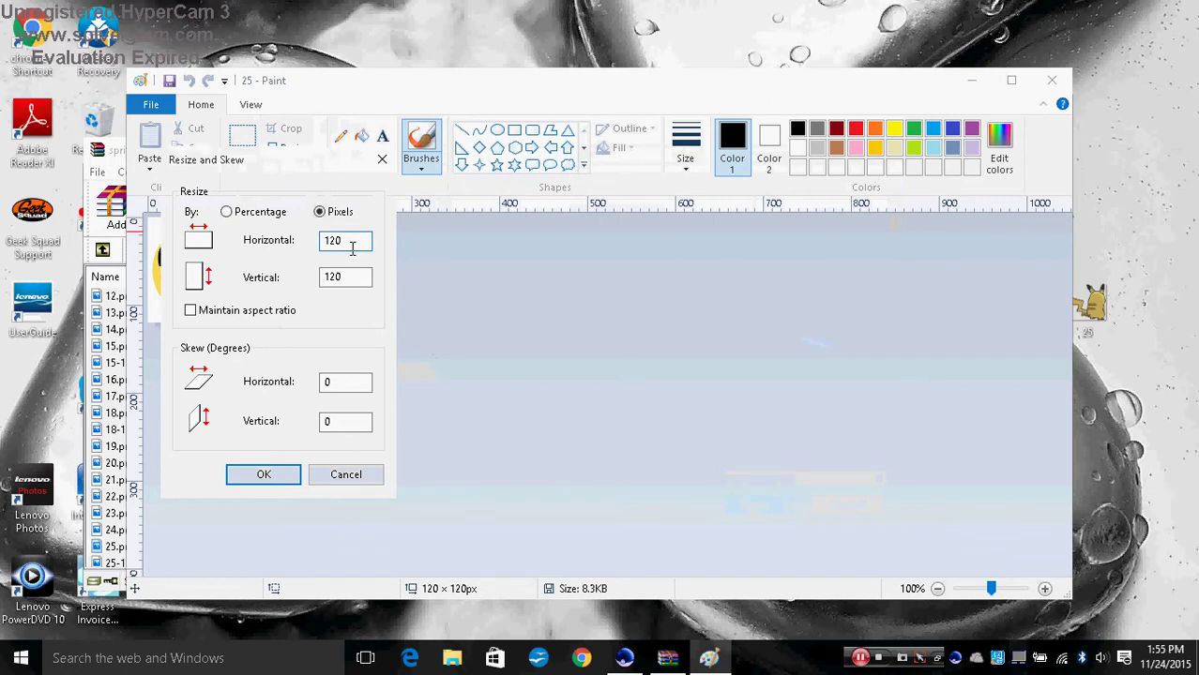
pyautogui.click(381, 159)
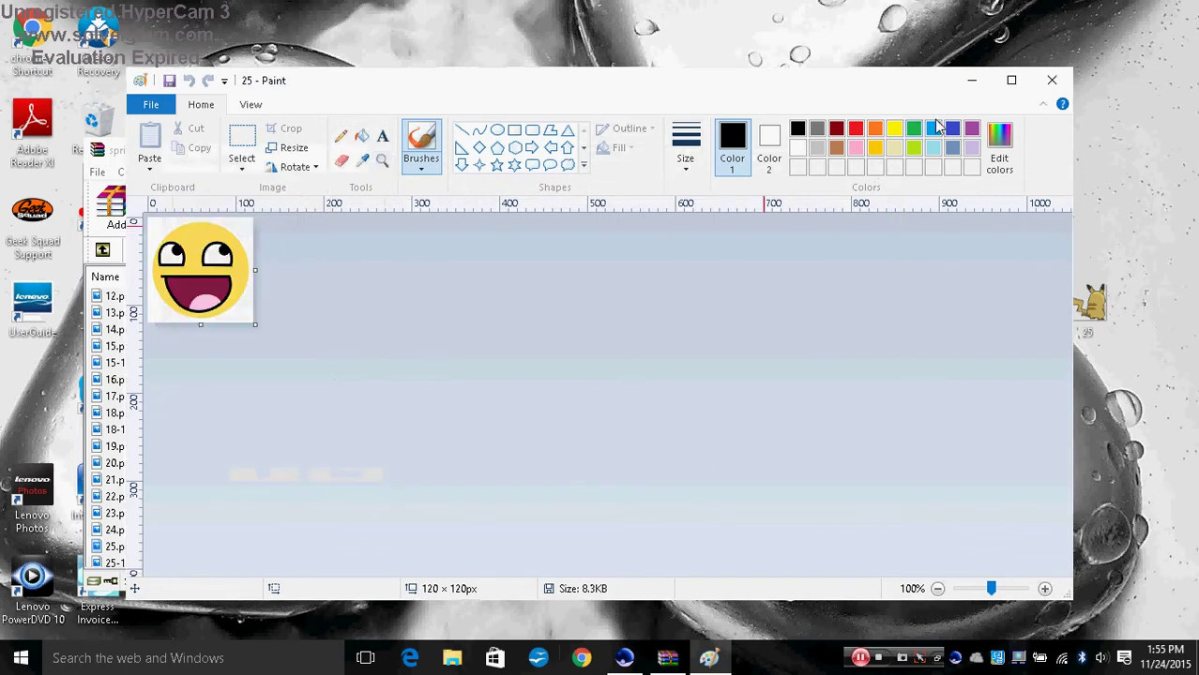
pyautogui.click(1052, 80)
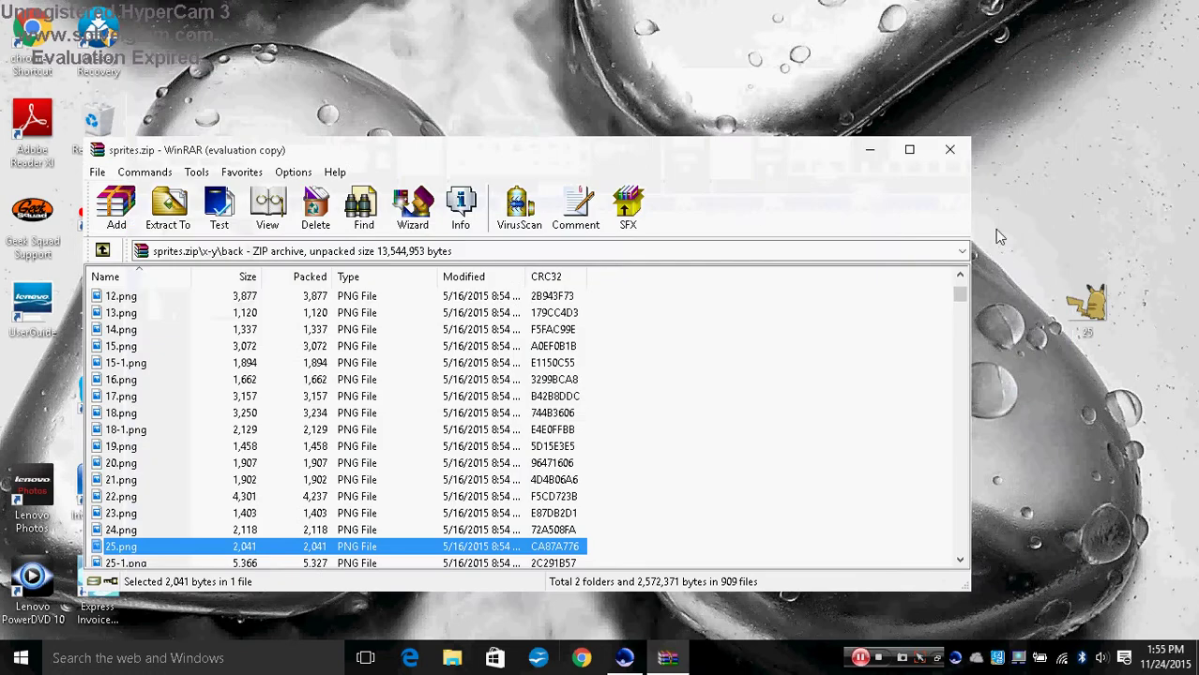
# - Delete the extracted Pikachu back sprite 25 from the desktop
pyautogui.click(1086, 305)
pyautogui.rightClick(1086, 305)
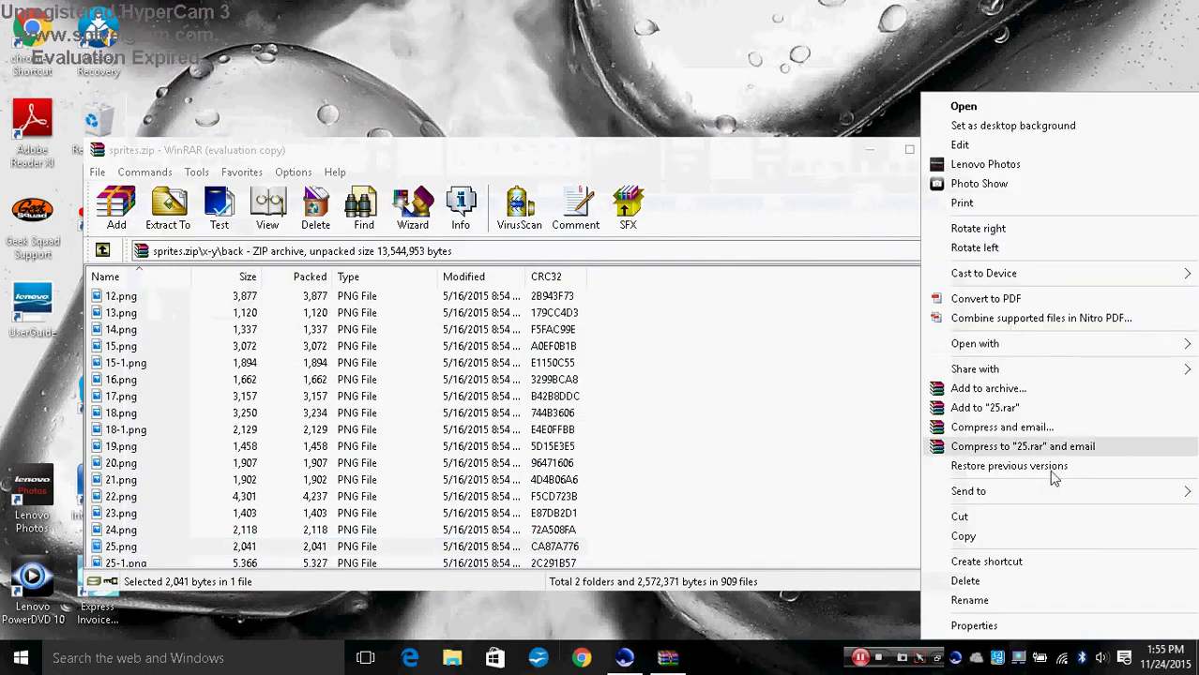
pyautogui.click(1014, 579)
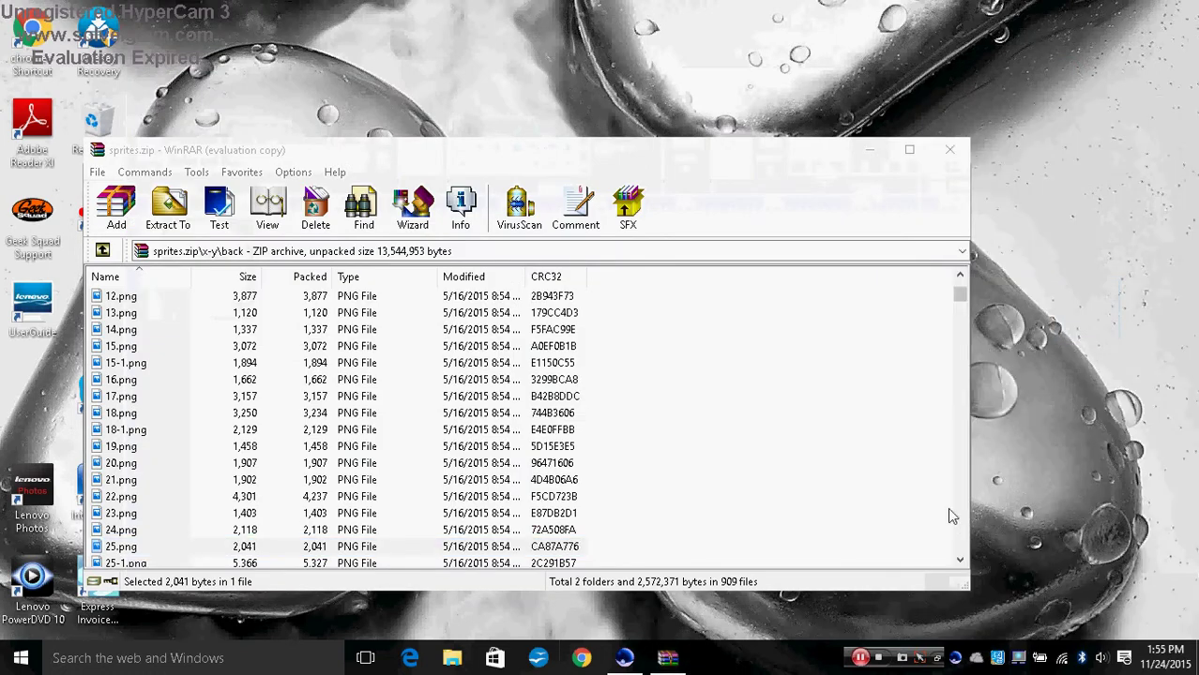
# - Open the epic face picture 25 from the Roblox videos folder in paint.net
pyautogui.click(452, 659)
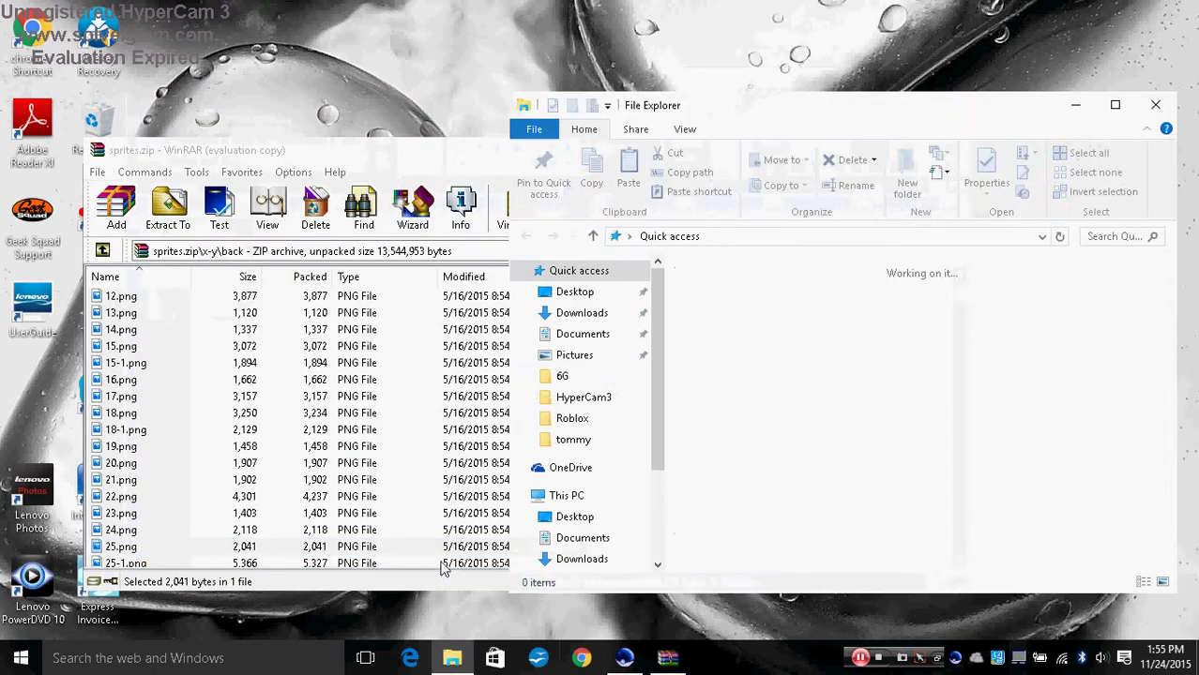
pyautogui.click(600, 418)
pyautogui.click(696, 309)
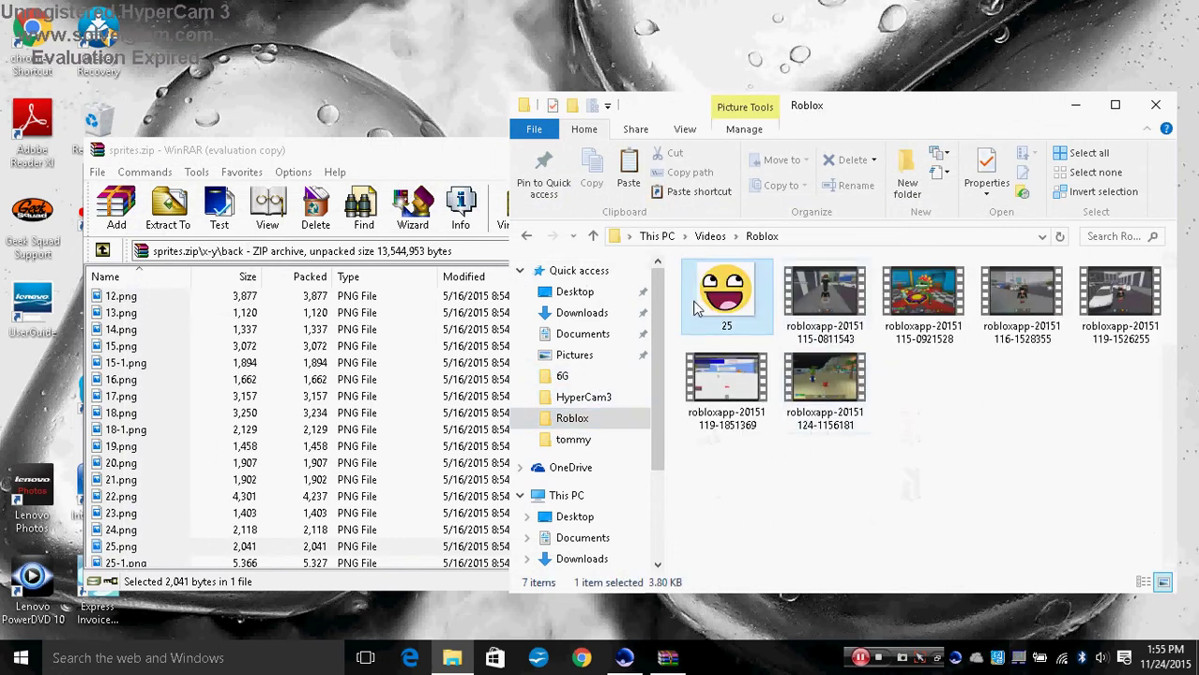
pyautogui.rightClick(697, 310)
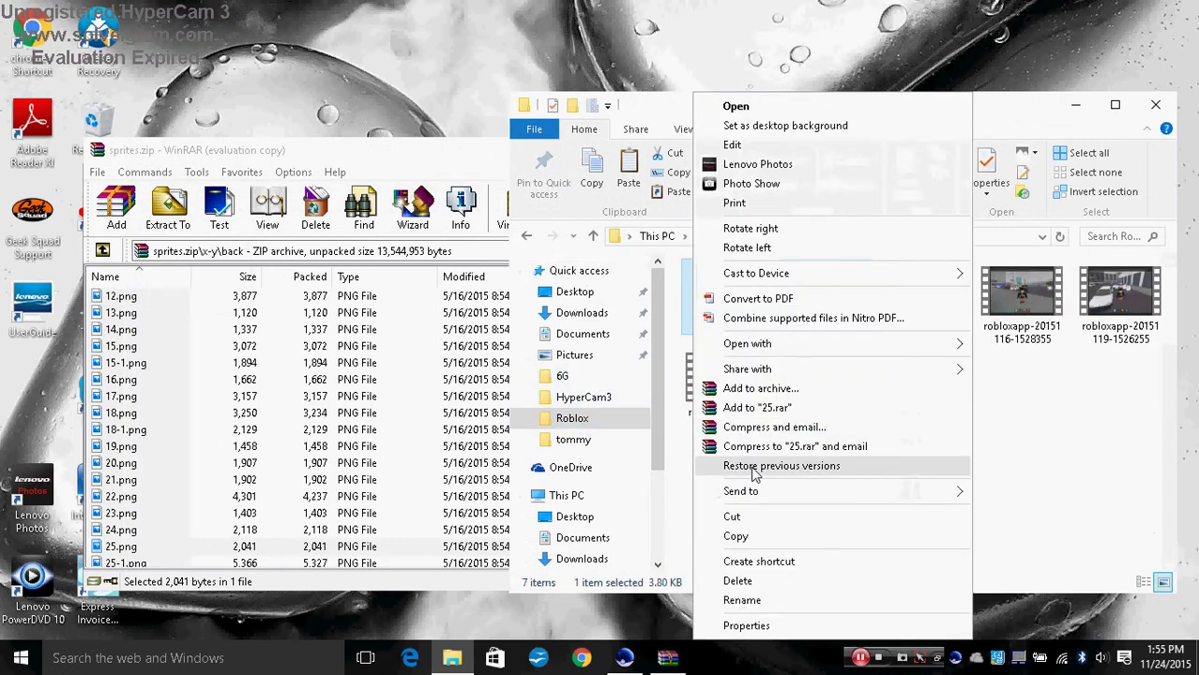
pyautogui.moveTo(772, 351)
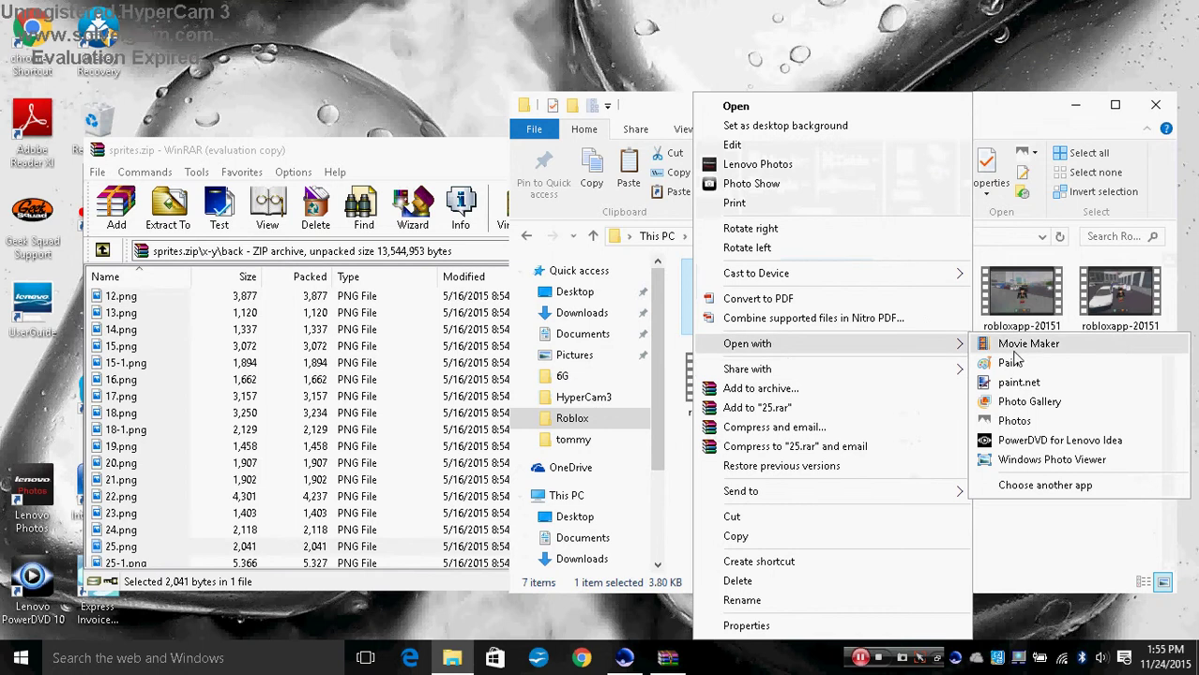
pyautogui.click(1022, 382)
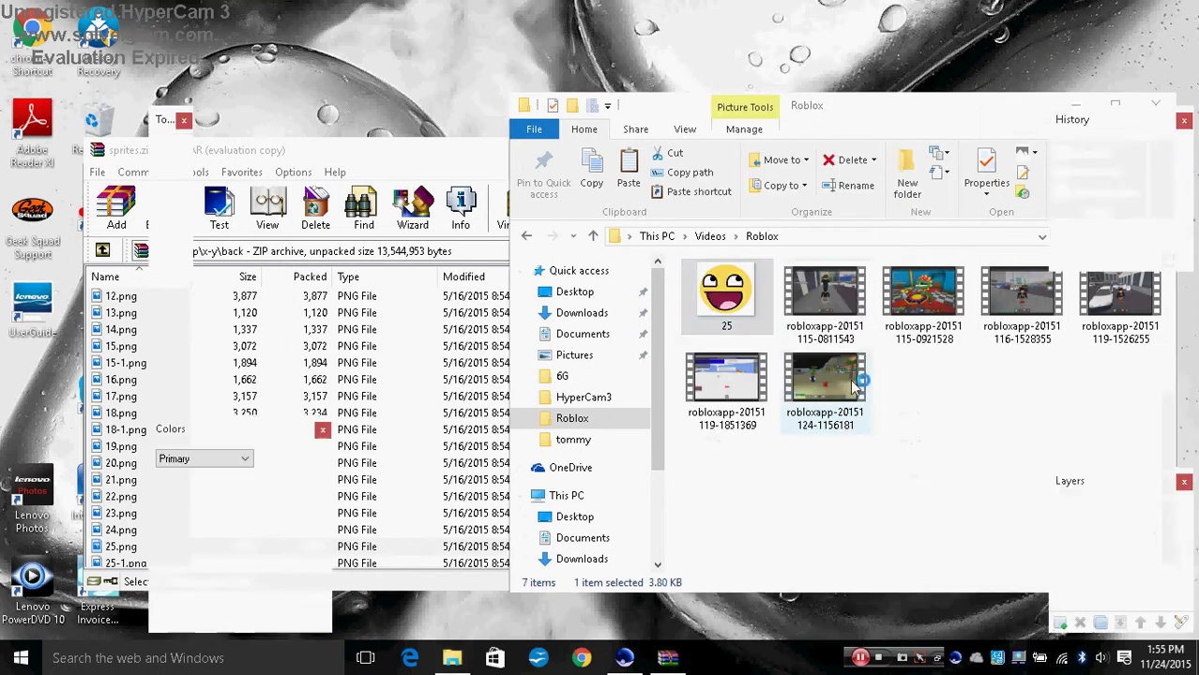
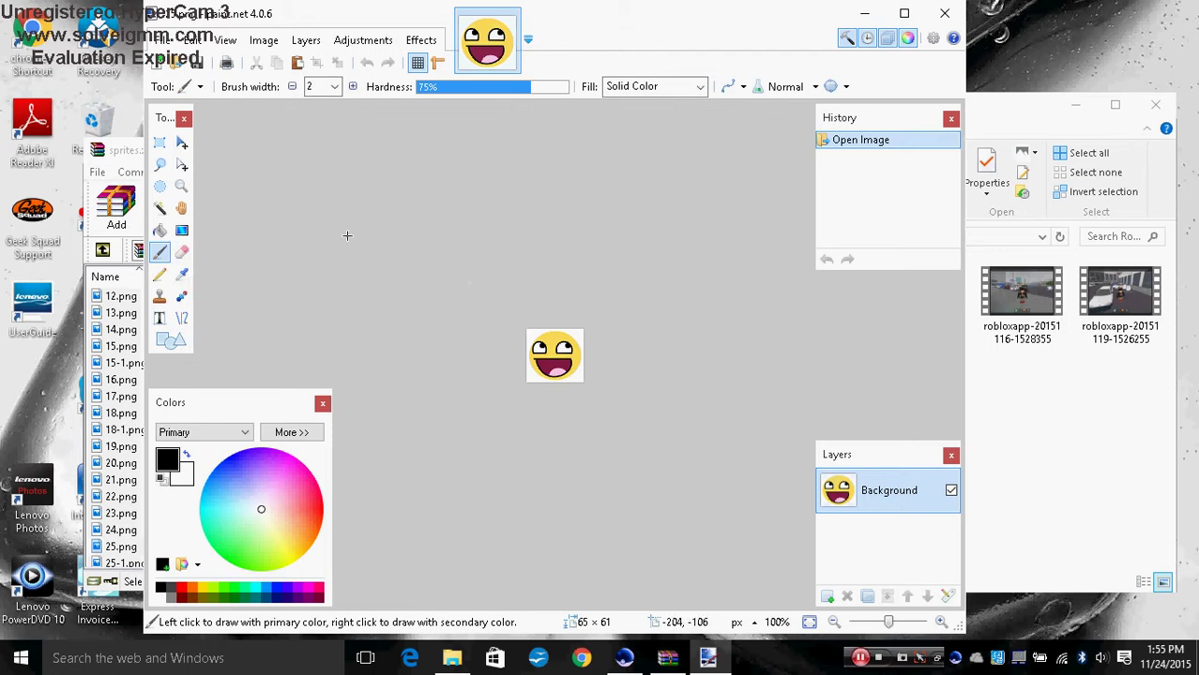
# - Select the white background around the small epic face with the Magic Wand and move those pixels off the canvas
pyautogui.scroll(8, 347, 235)
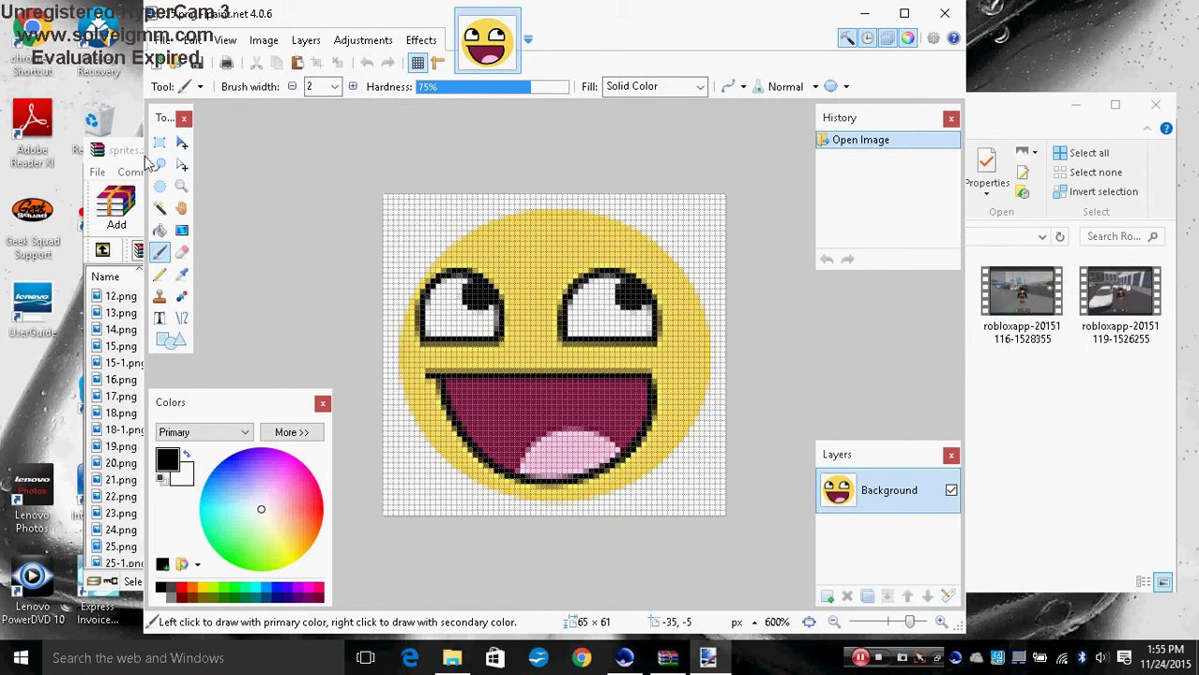
pyautogui.click(182, 144)
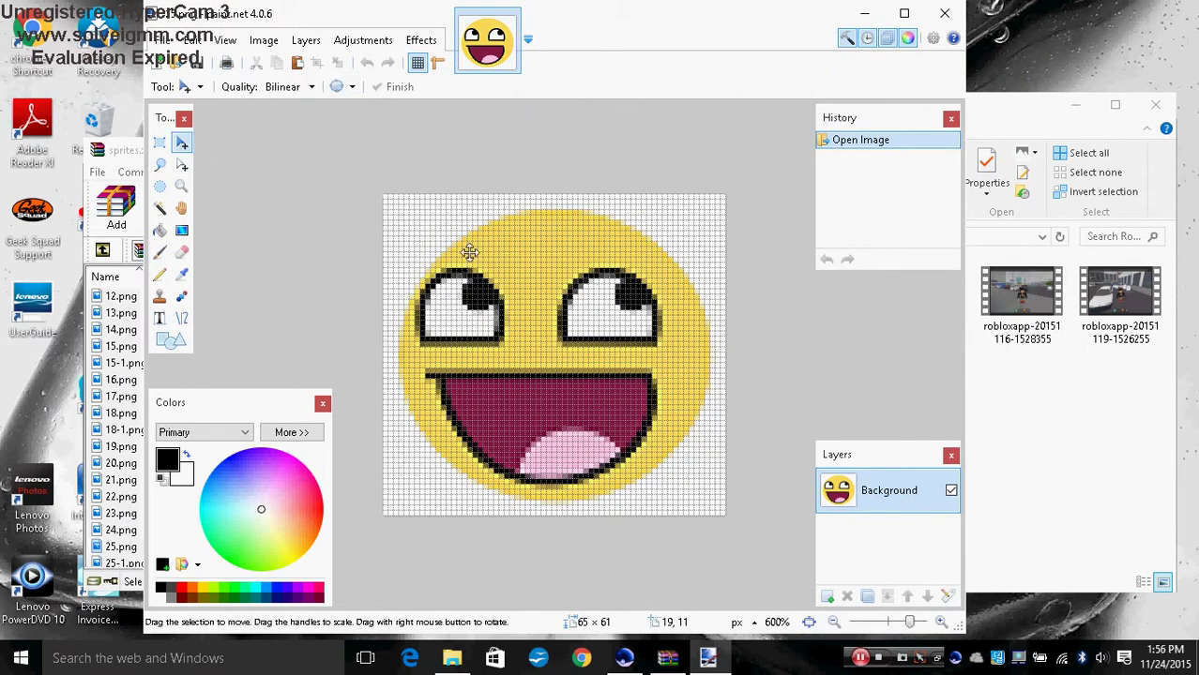
pyautogui.click(158, 210)
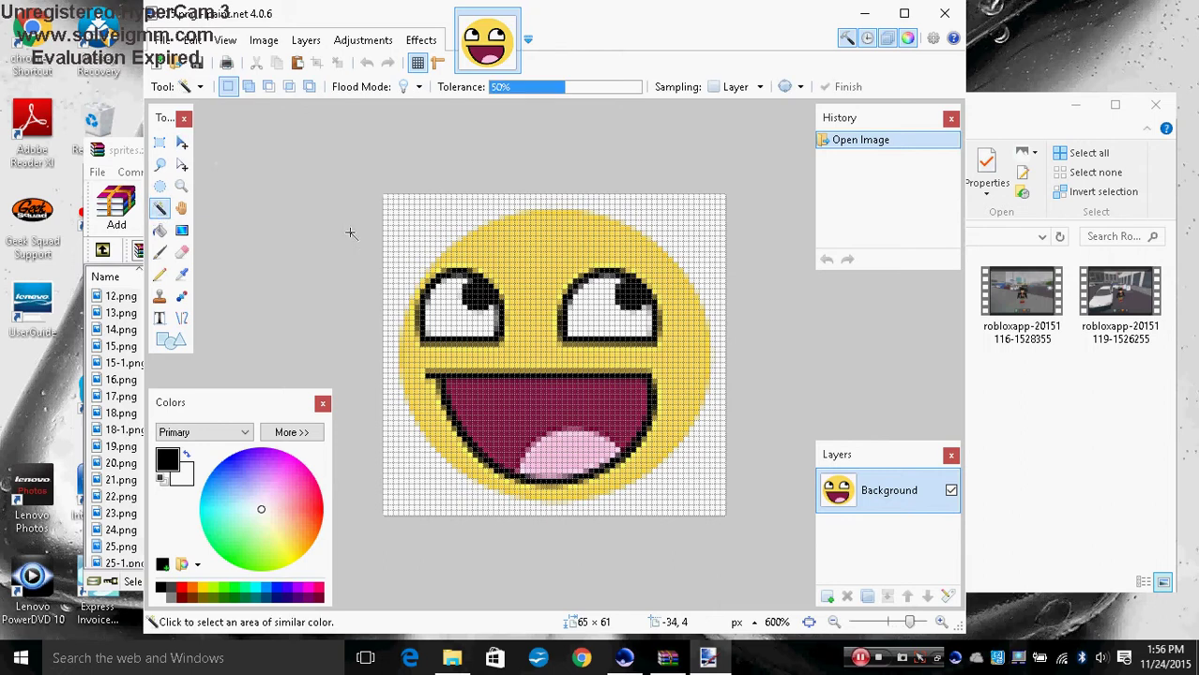
pyautogui.click(445, 247)
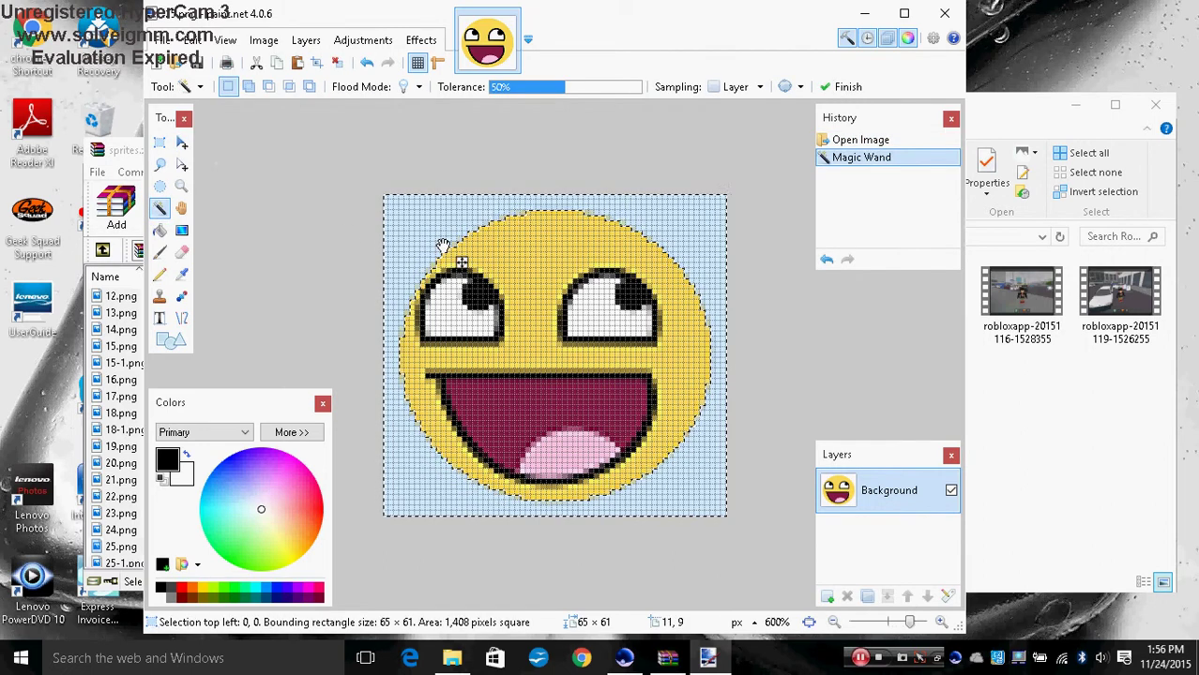
pyautogui.click(182, 142)
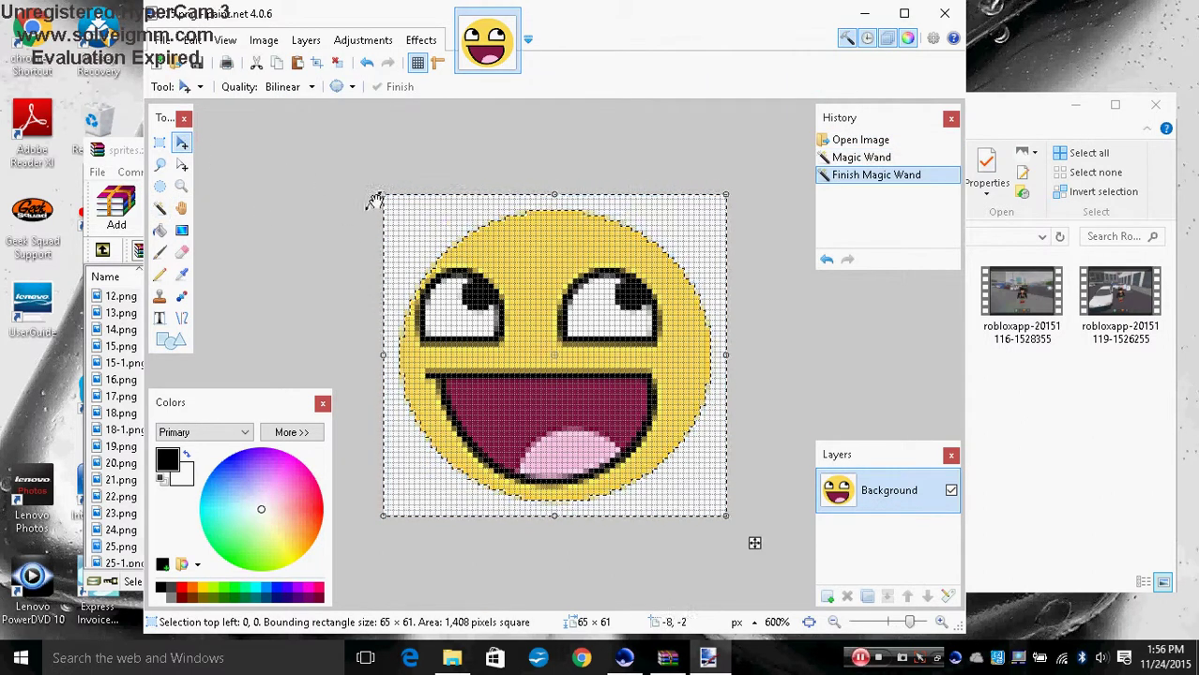
pyautogui.moveTo(423, 214); pyautogui.dragTo(862, 237)
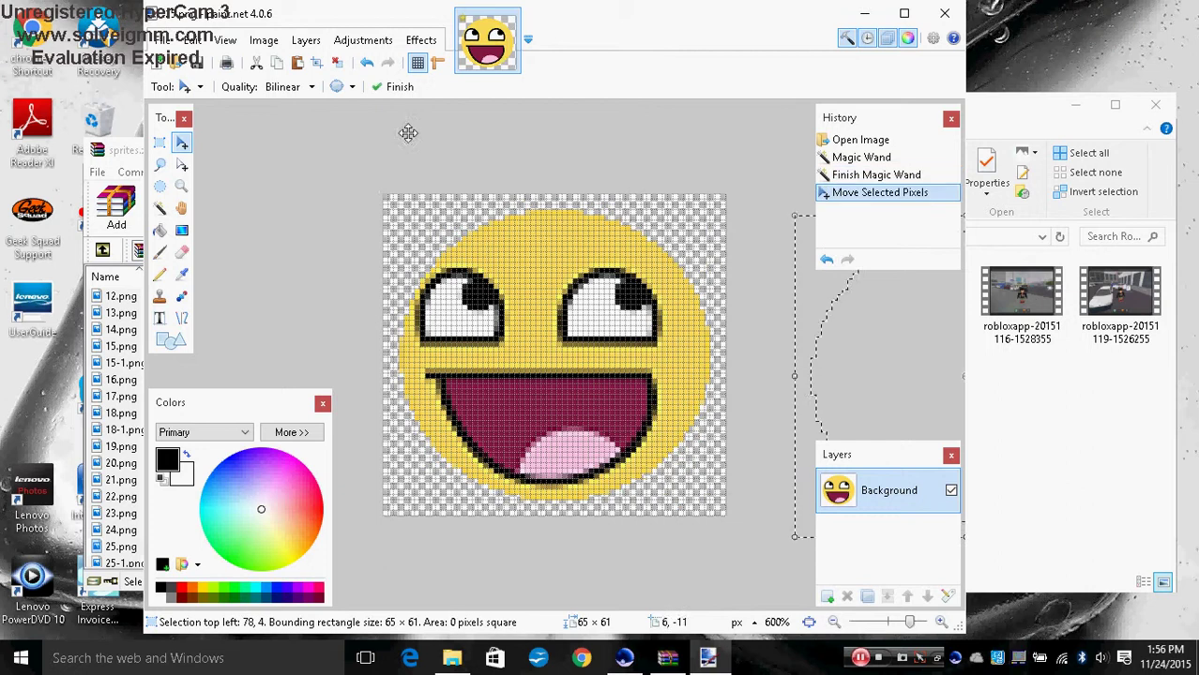
# - Save the transparent epic face over 25.png in the Roblox folder with auto-detected bit depth, and close paint.net
pyautogui.click(163, 40)
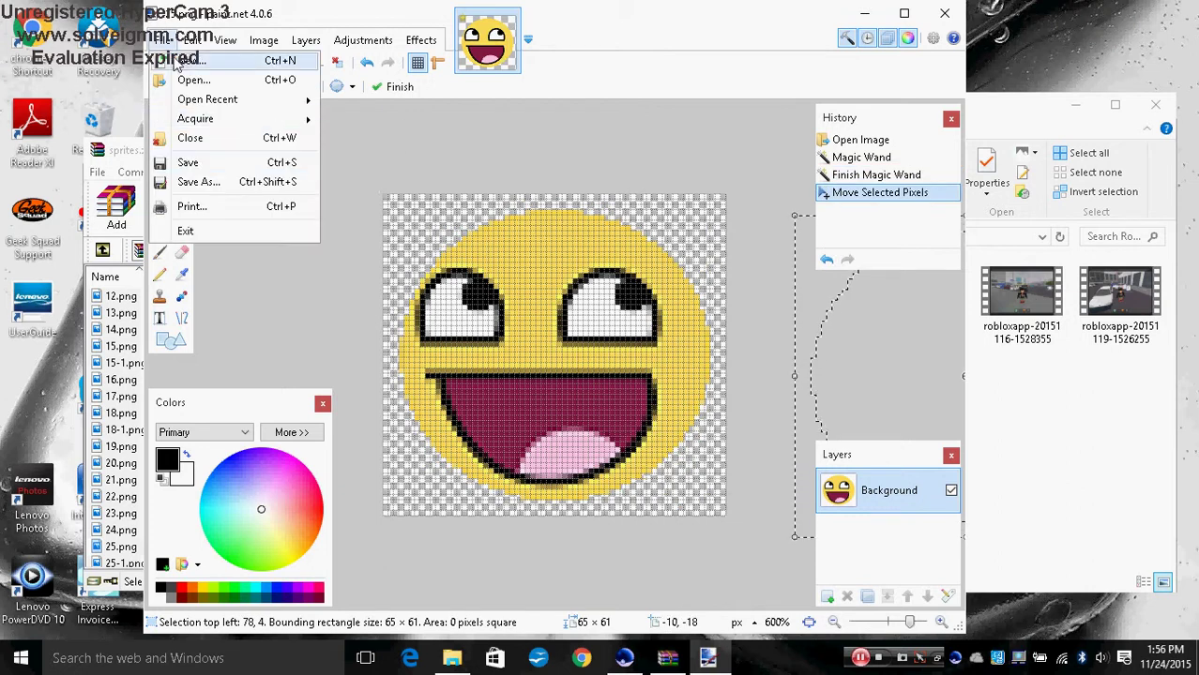
pyautogui.click(245, 183)
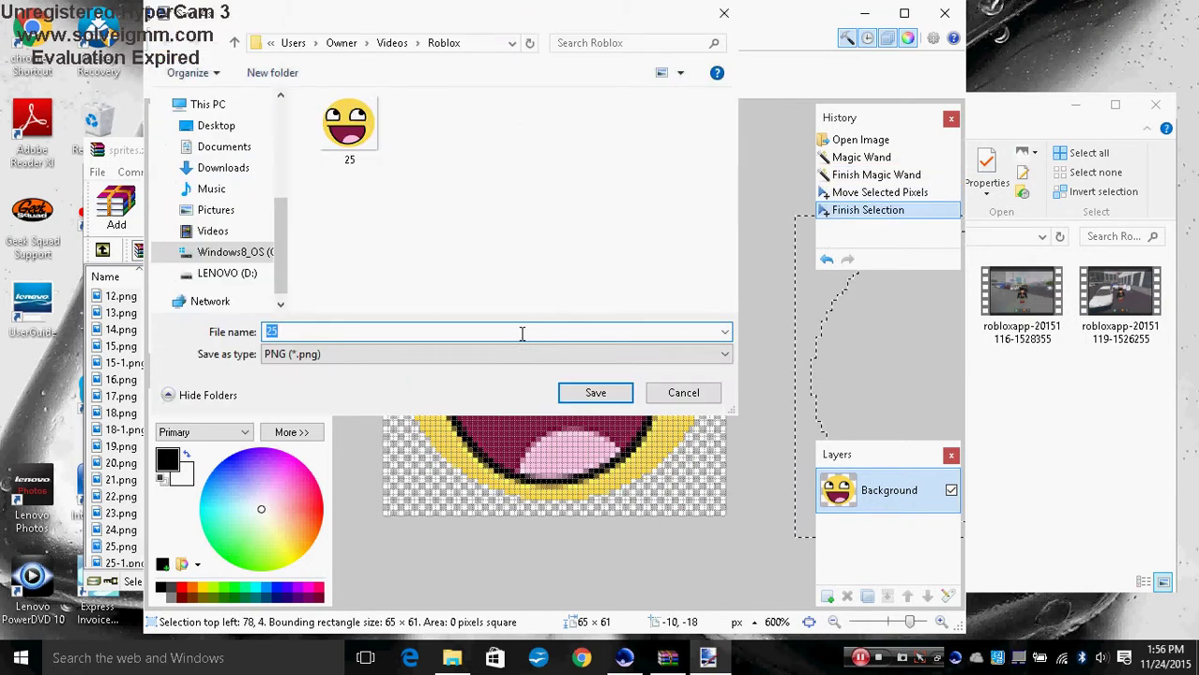
pyautogui.click(605, 394)
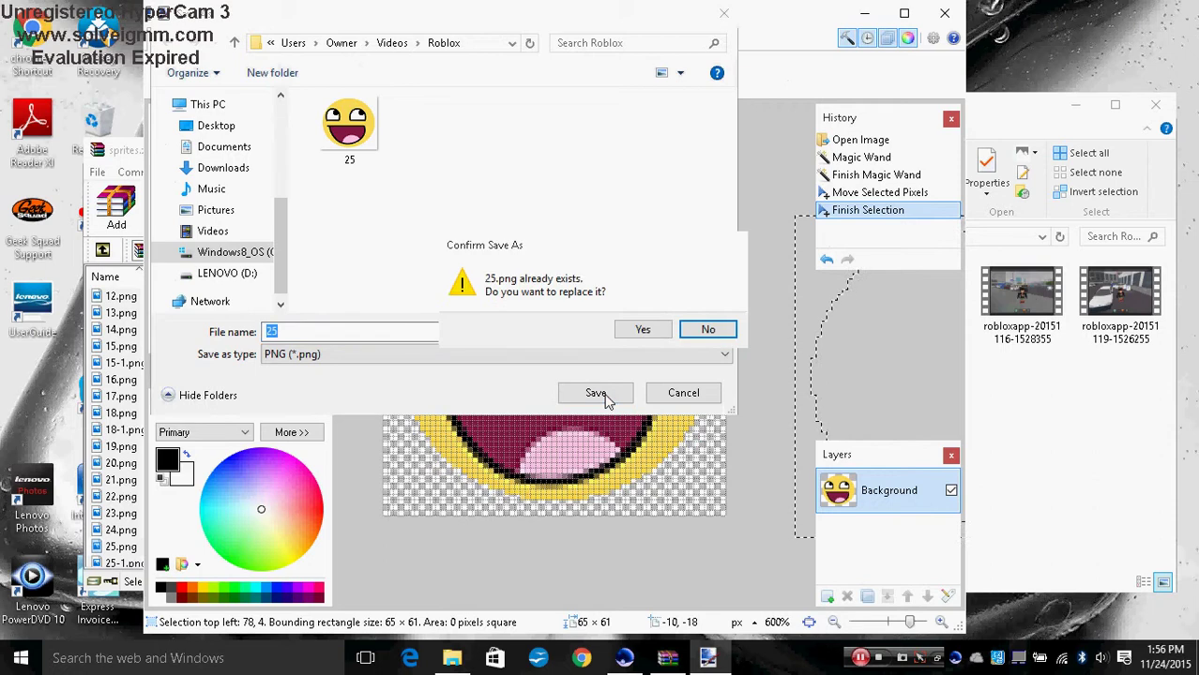
pyautogui.click(642, 329)
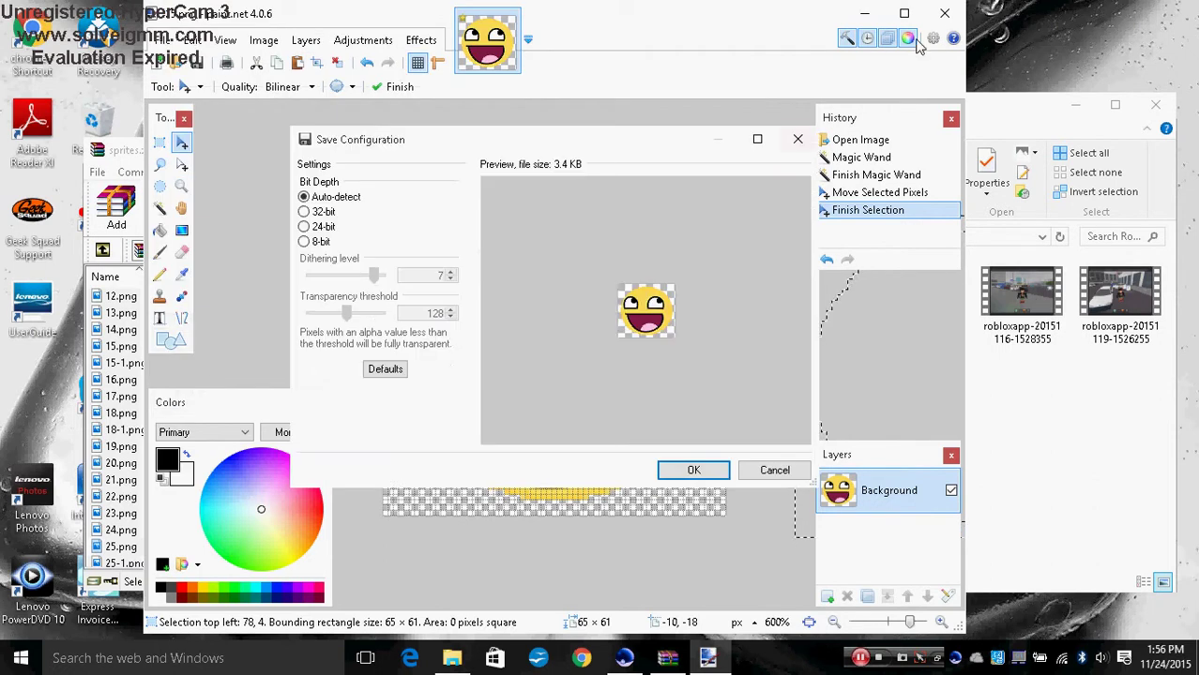
pyautogui.click(693, 470)
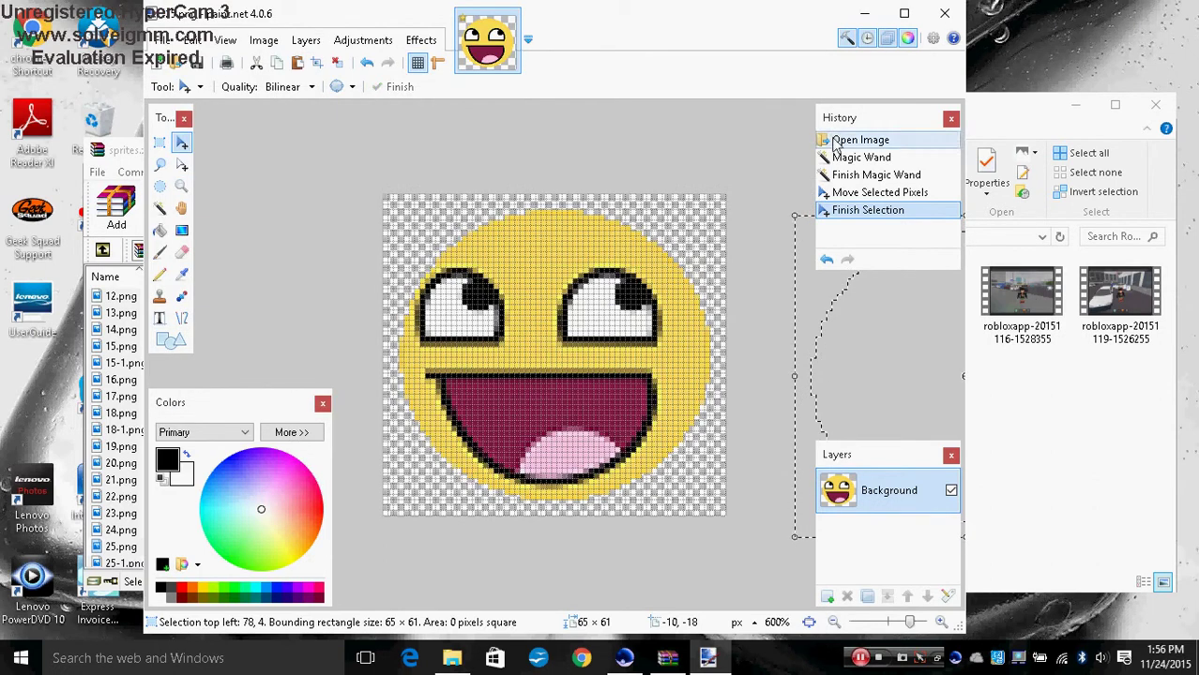
pyautogui.click(945, 19)
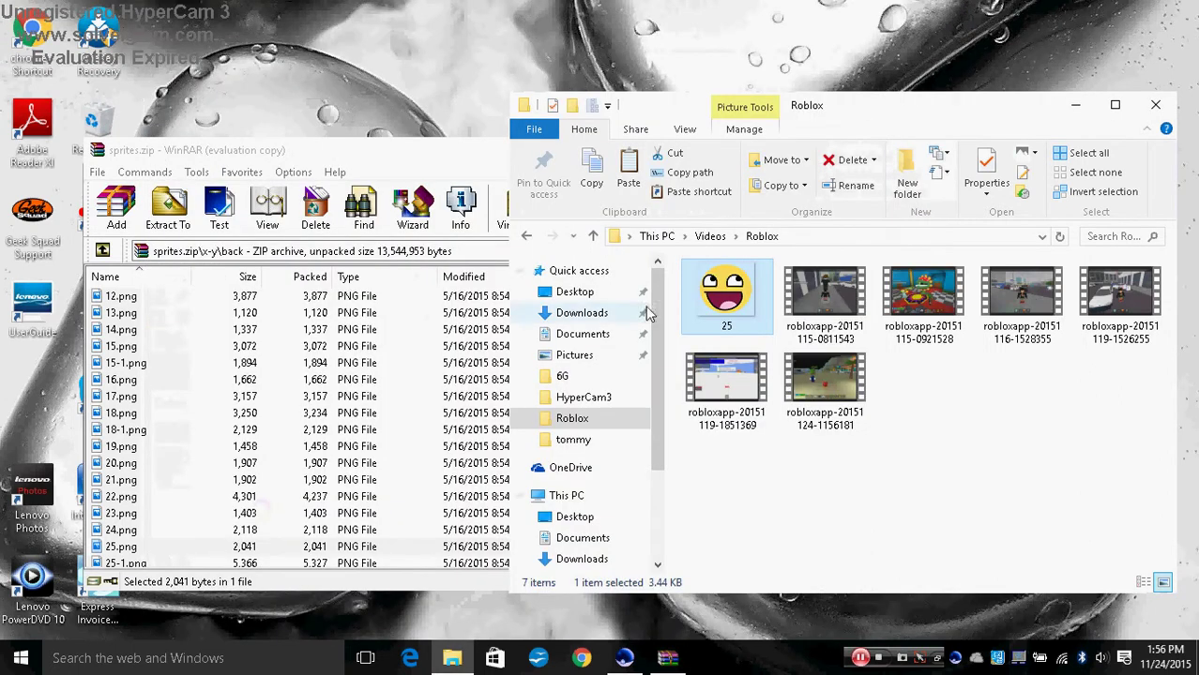
# - Preview the other epic face 25.png in the Pictures subfolder and open it in paint.net
pyautogui.click(574, 445)
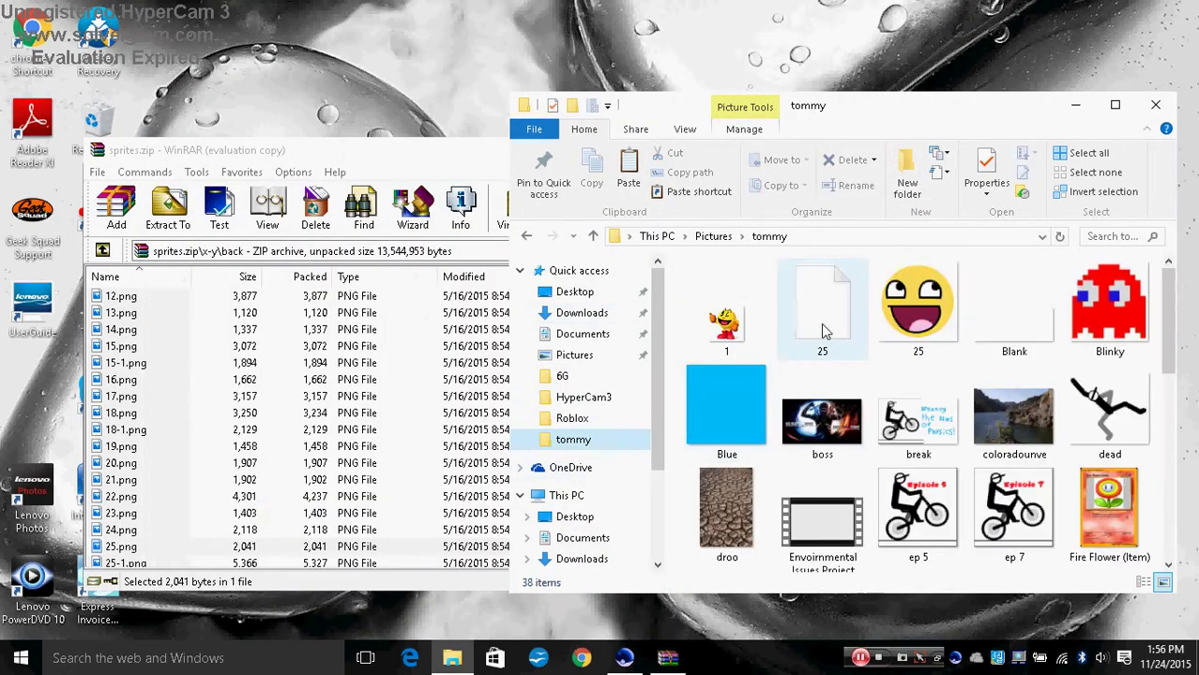
pyautogui.doubleClick(918, 310)
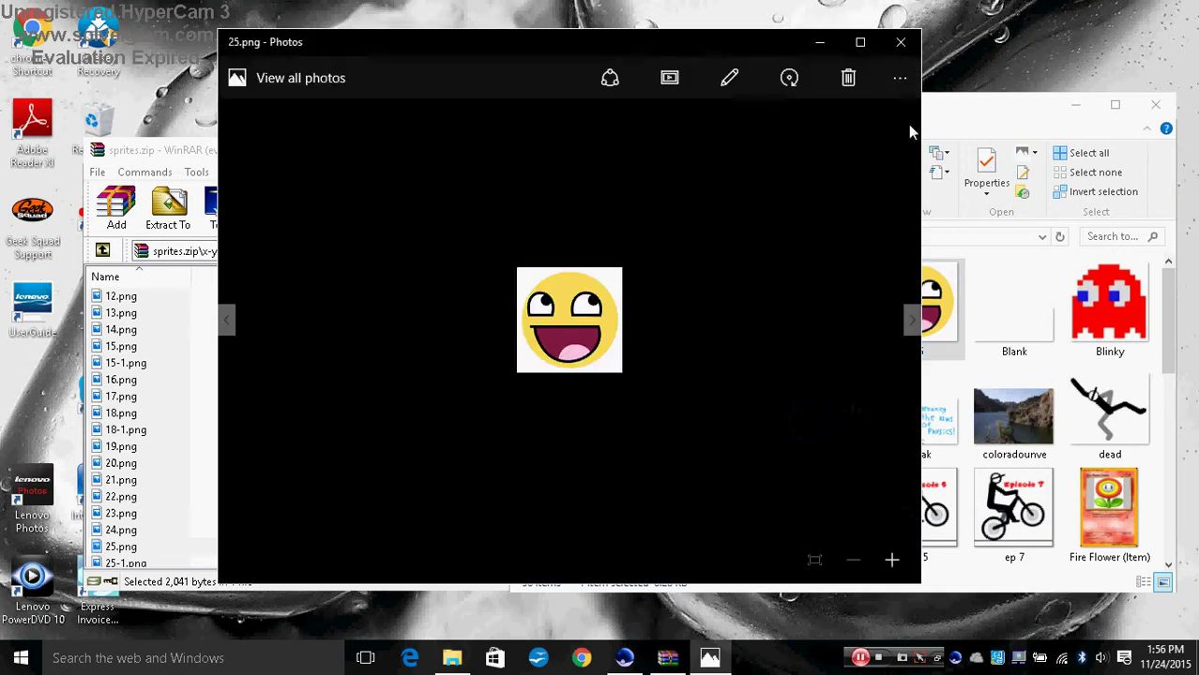
pyautogui.click(900, 41)
pyautogui.rightClick(917, 309)
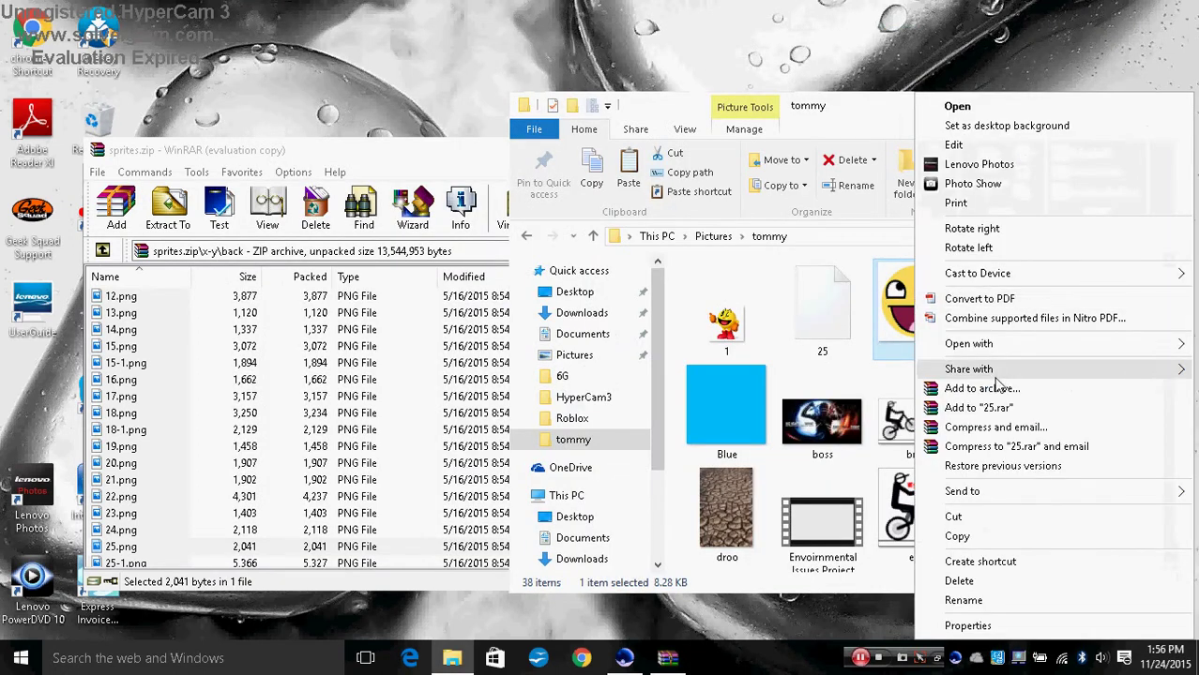
pyautogui.moveTo(990, 347)
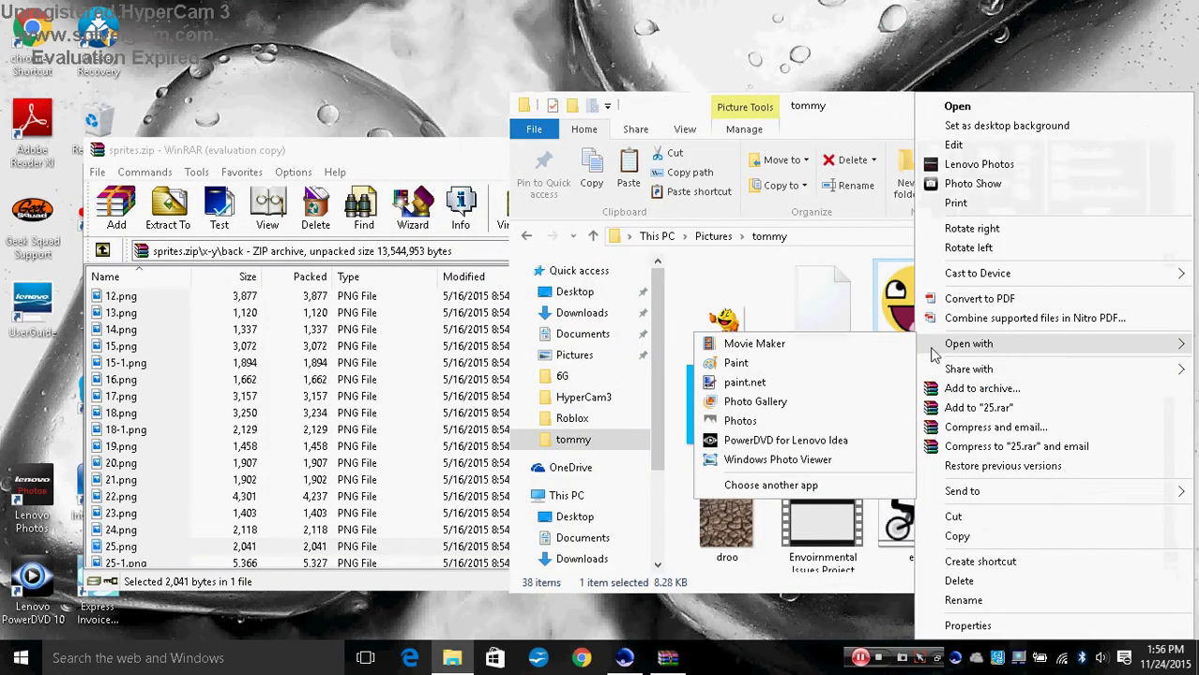
pyautogui.click(769, 381)
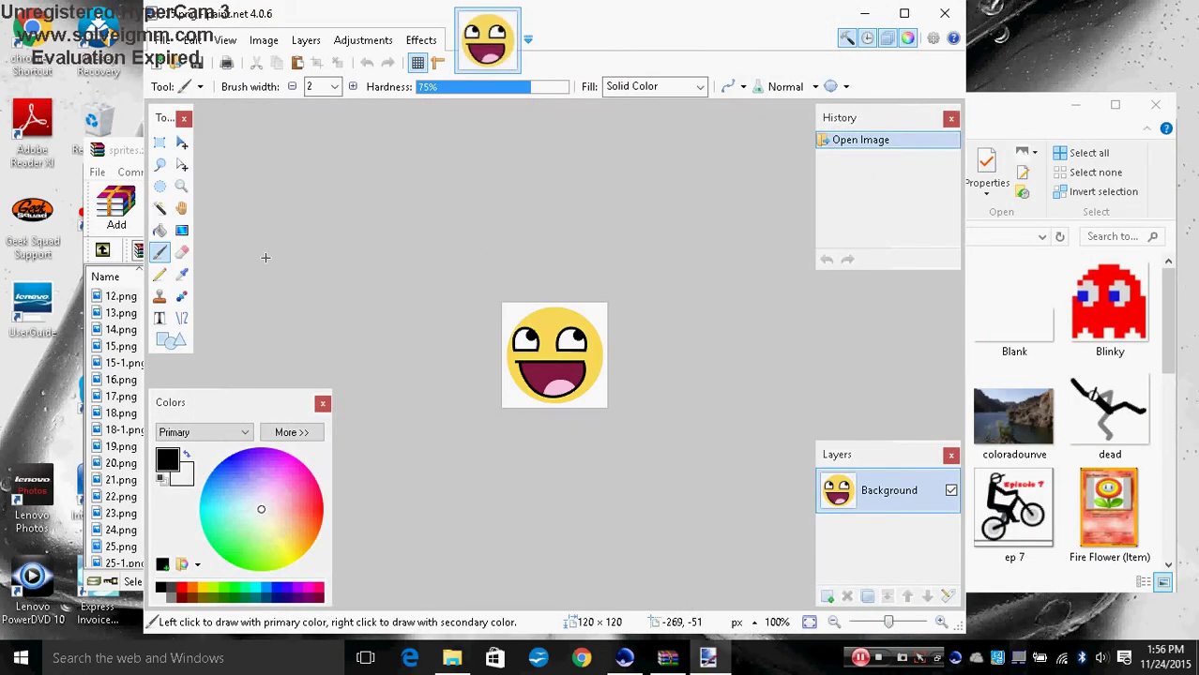
# - Select the white background around the larger epic face with the Magic Wand at 50% tolerance and move it off the canvas
pyautogui.scroll(3, 265, 257)
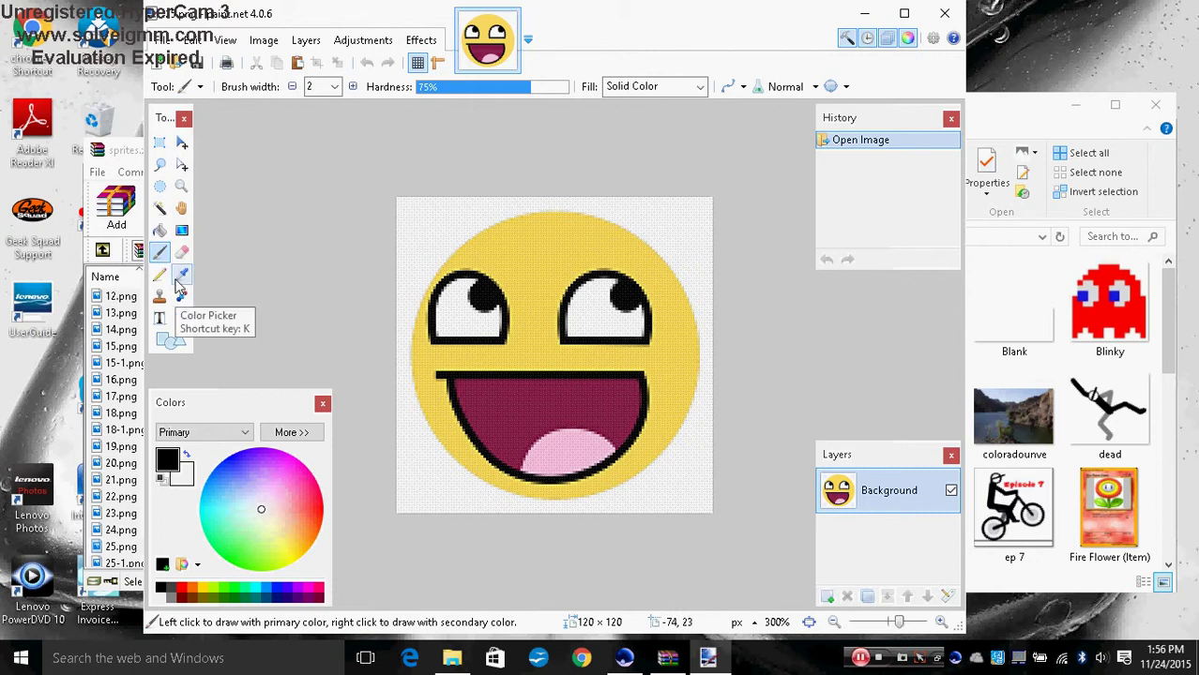
pyautogui.hotkey('ctrl', '+')
pyautogui.hotkey('ctrl', '+')
pyautogui.hotkey('ctrl', '+')
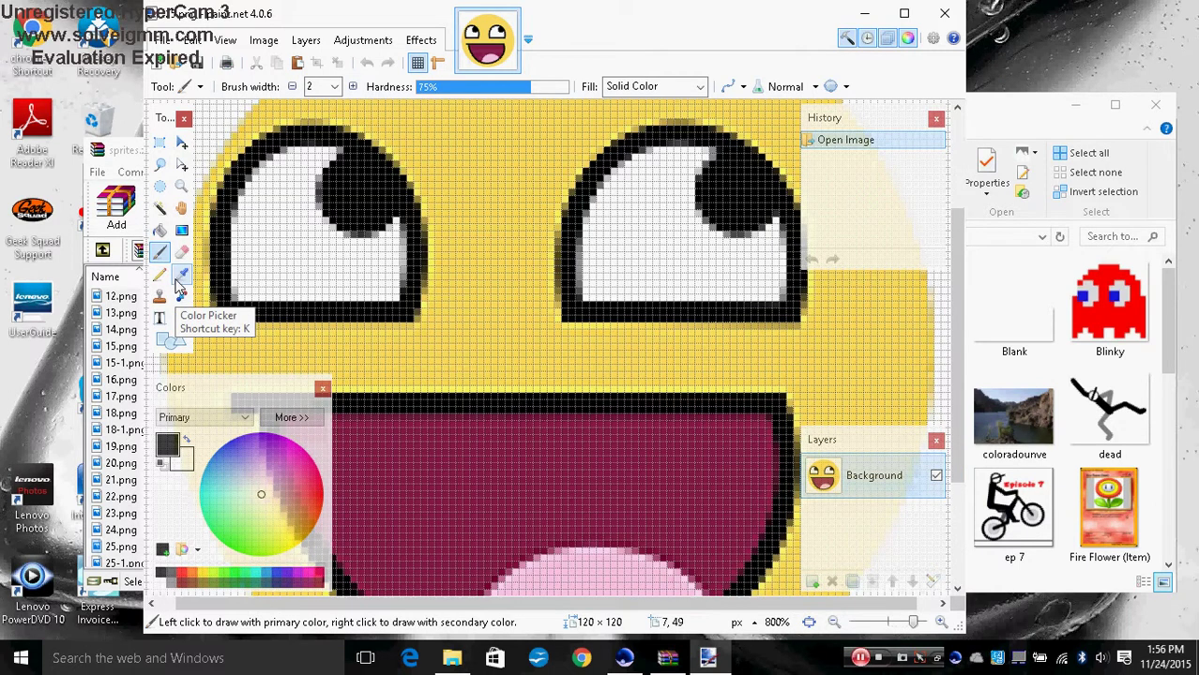
pyautogui.hotkey('ctrl', '-')
pyautogui.hotkey('ctrl', '-')
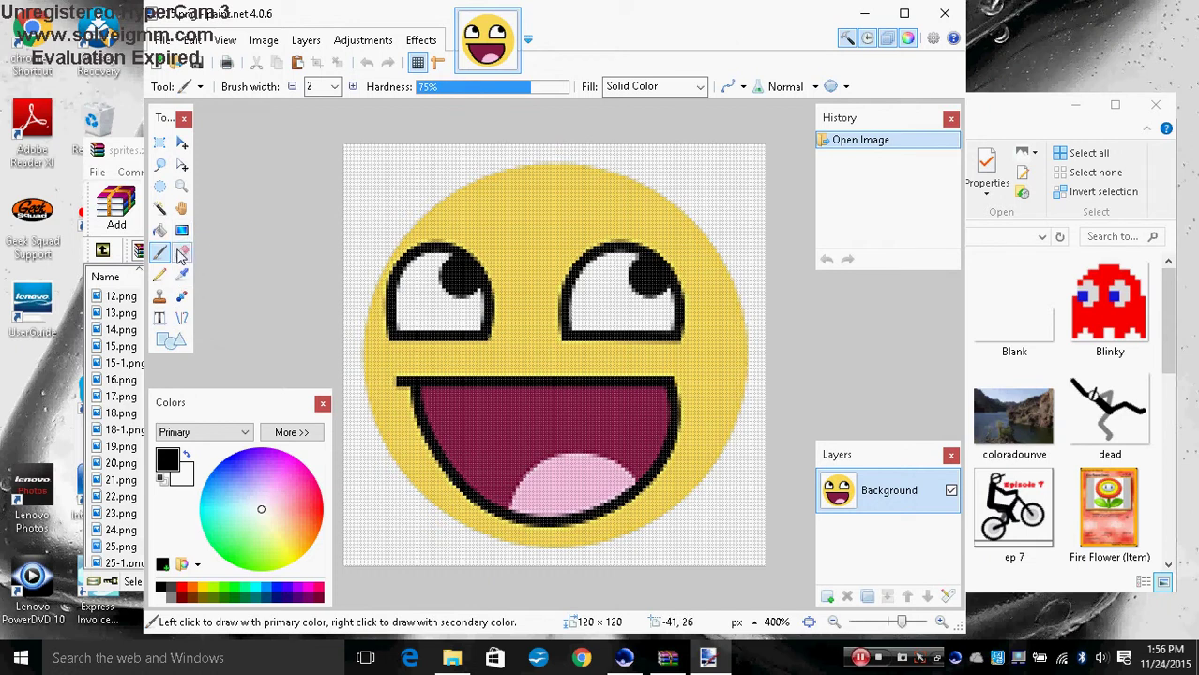
pyautogui.click(160, 207)
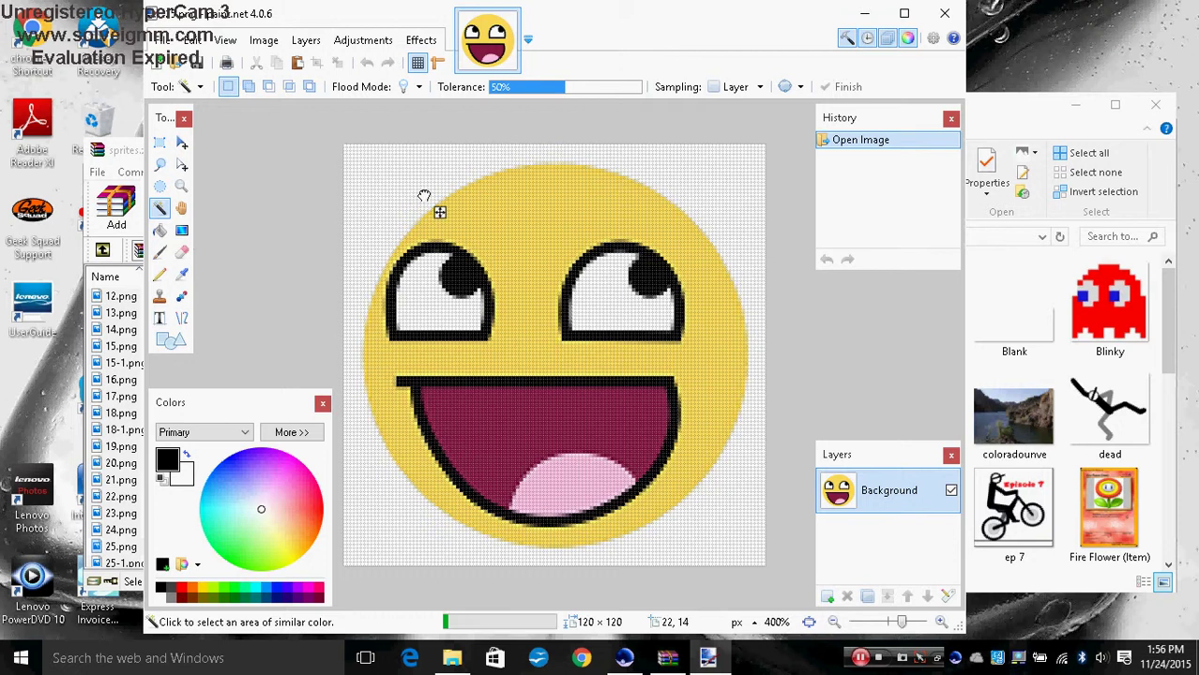
pyautogui.click(422, 195)
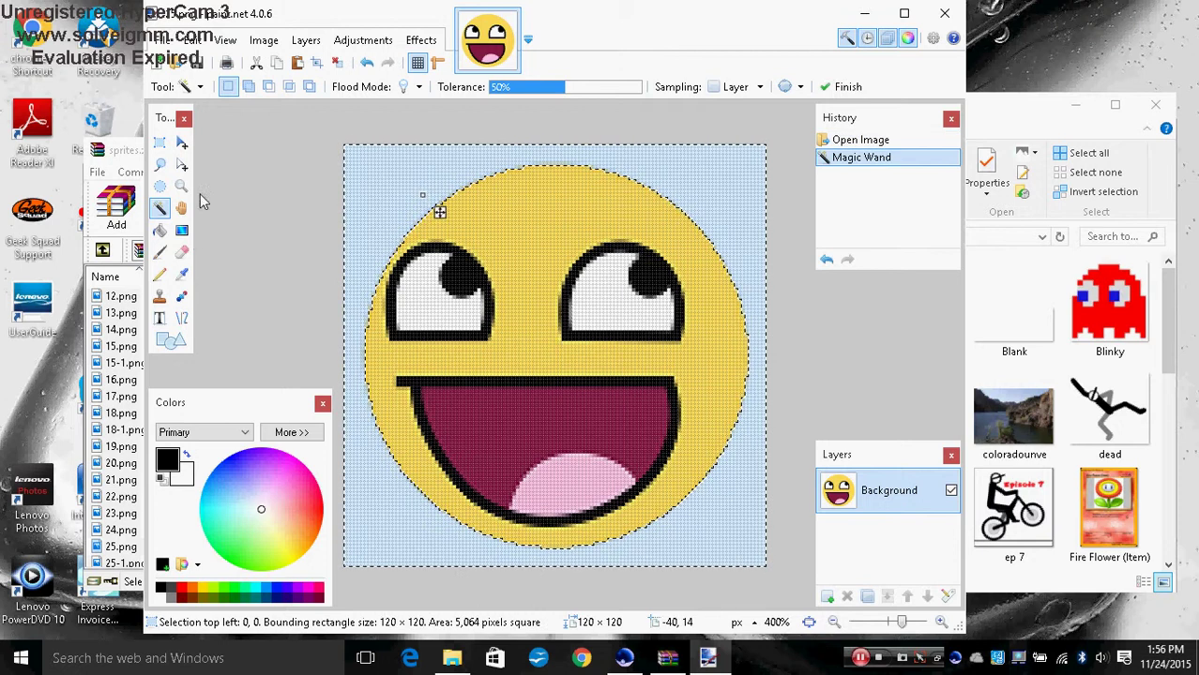
pyautogui.click(182, 143)
pyautogui.moveTo(379, 186); pyautogui.dragTo(886, 209)
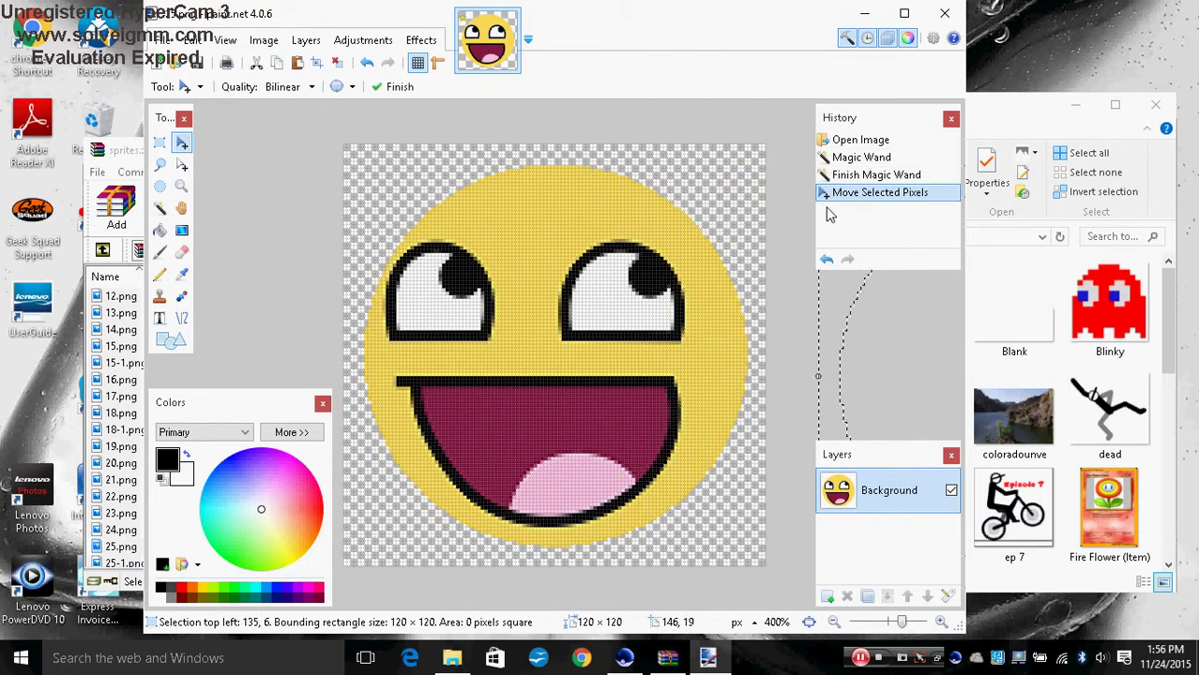
# - Save the transparent larger epic face over 25.png in the Pictures subfolder with auto-detected bit depth, and close paint.net and the folder window
pyautogui.click(163, 41)
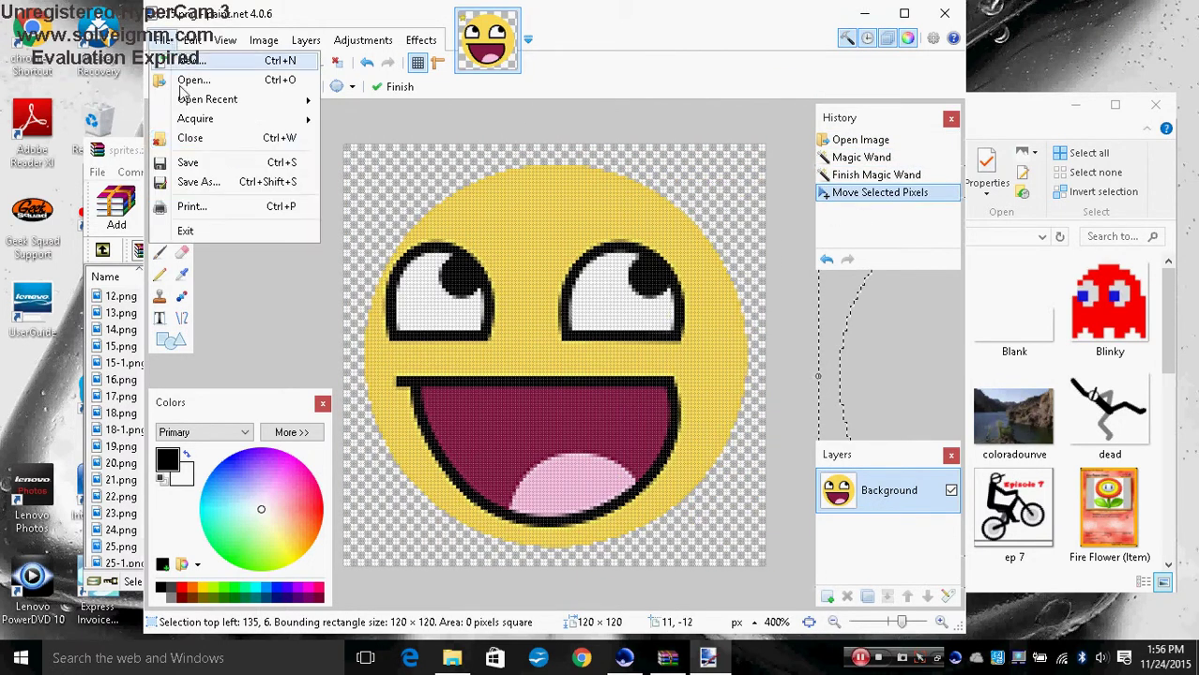
pyautogui.click(239, 189)
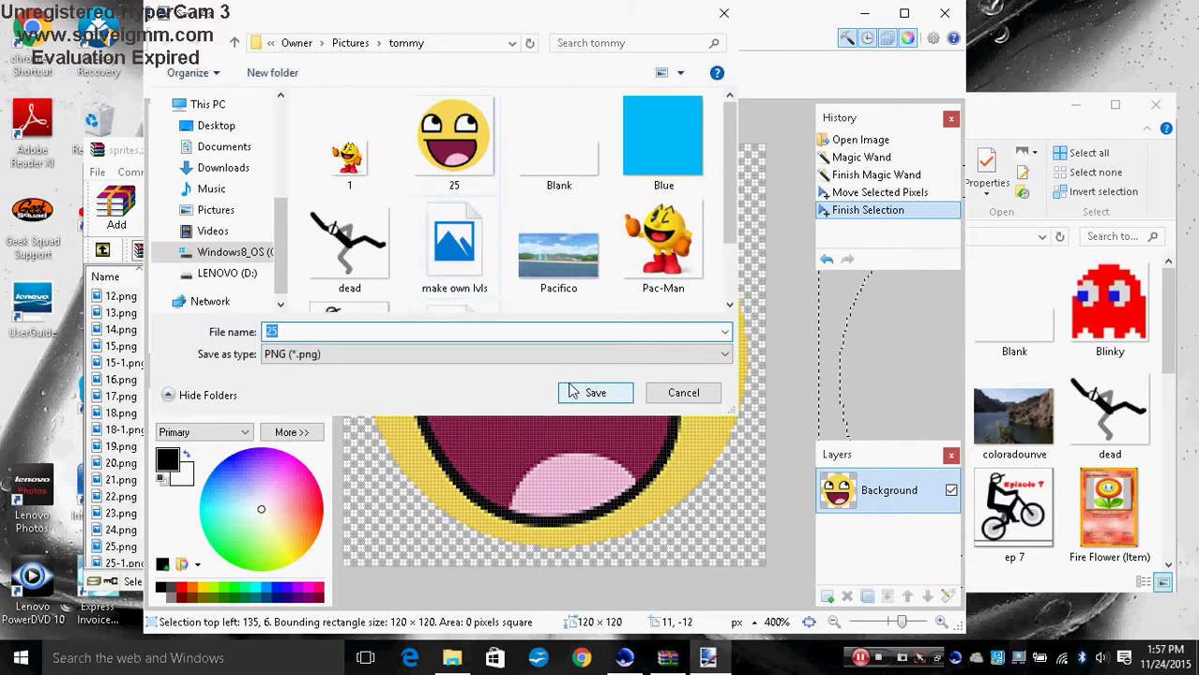
pyautogui.click(594, 392)
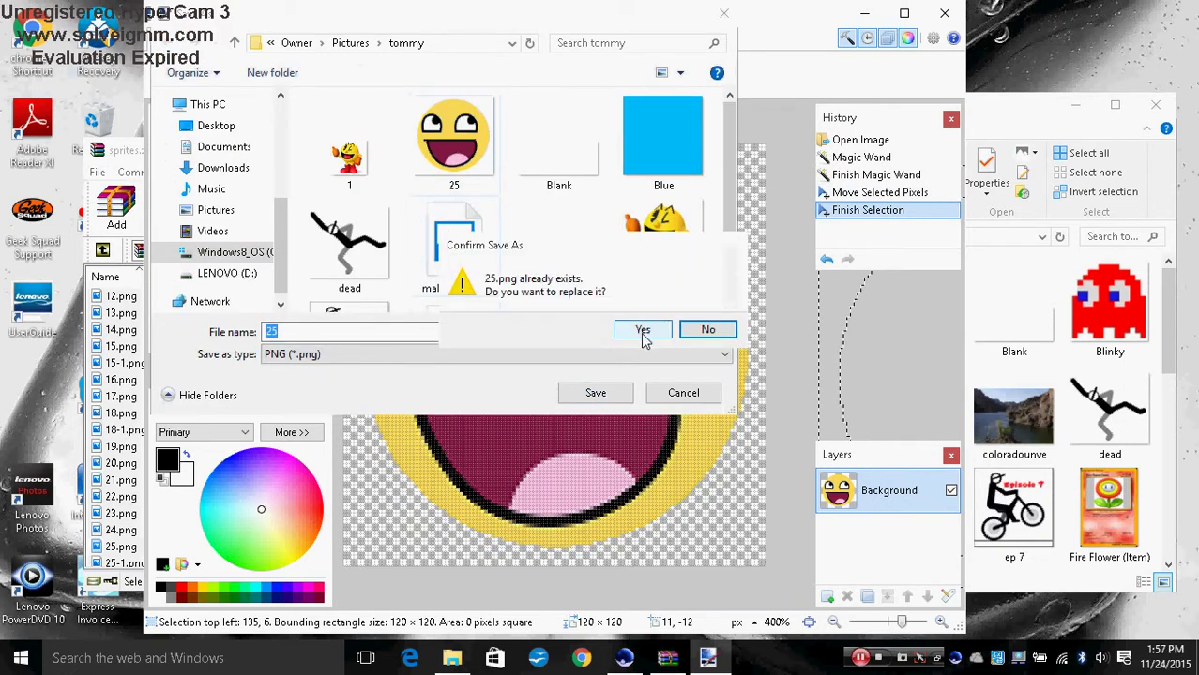
pyautogui.click(645, 333)
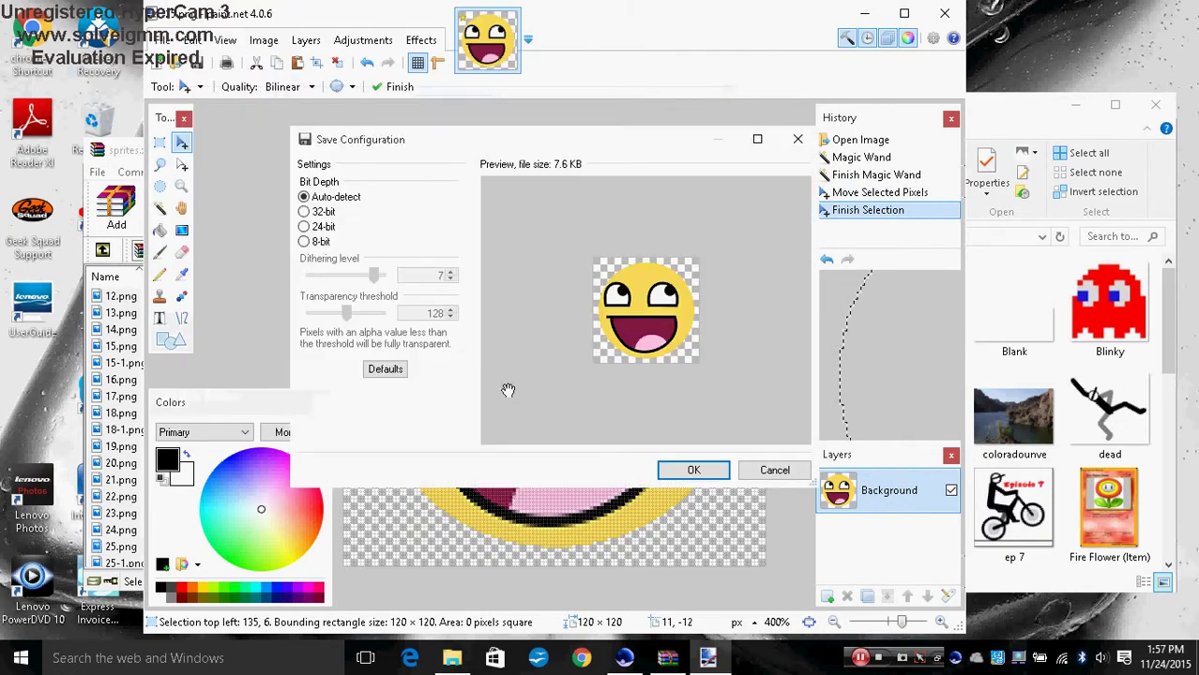
pyautogui.click(677, 470)
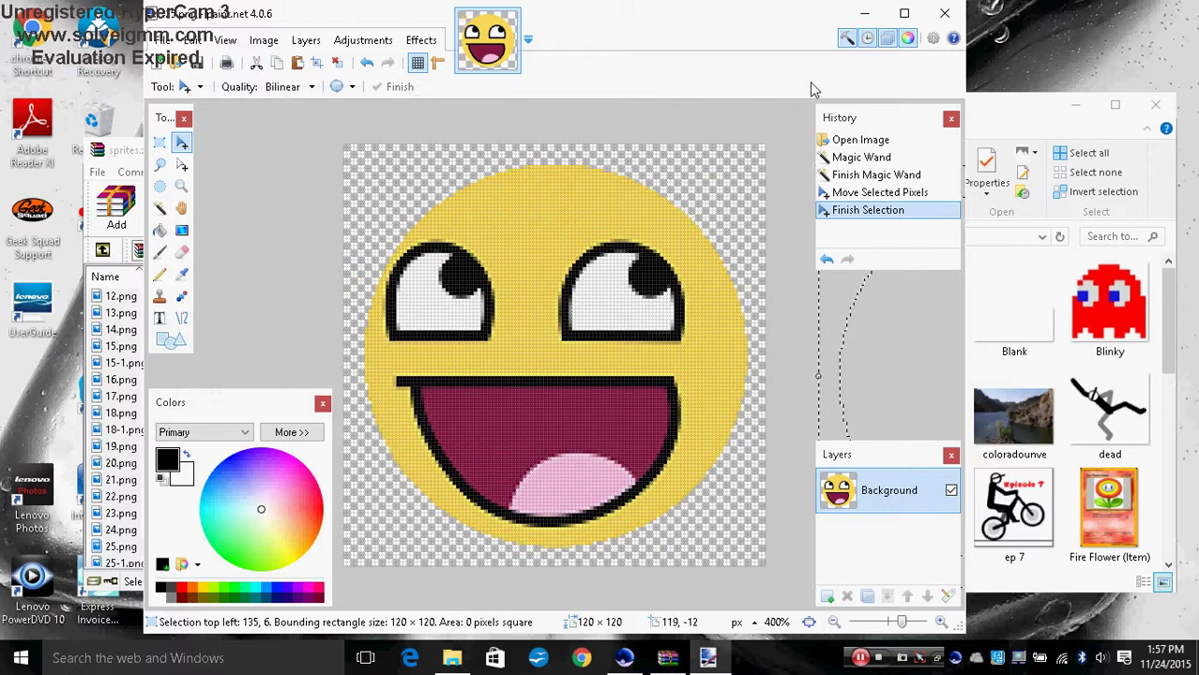
pyautogui.click(943, 15)
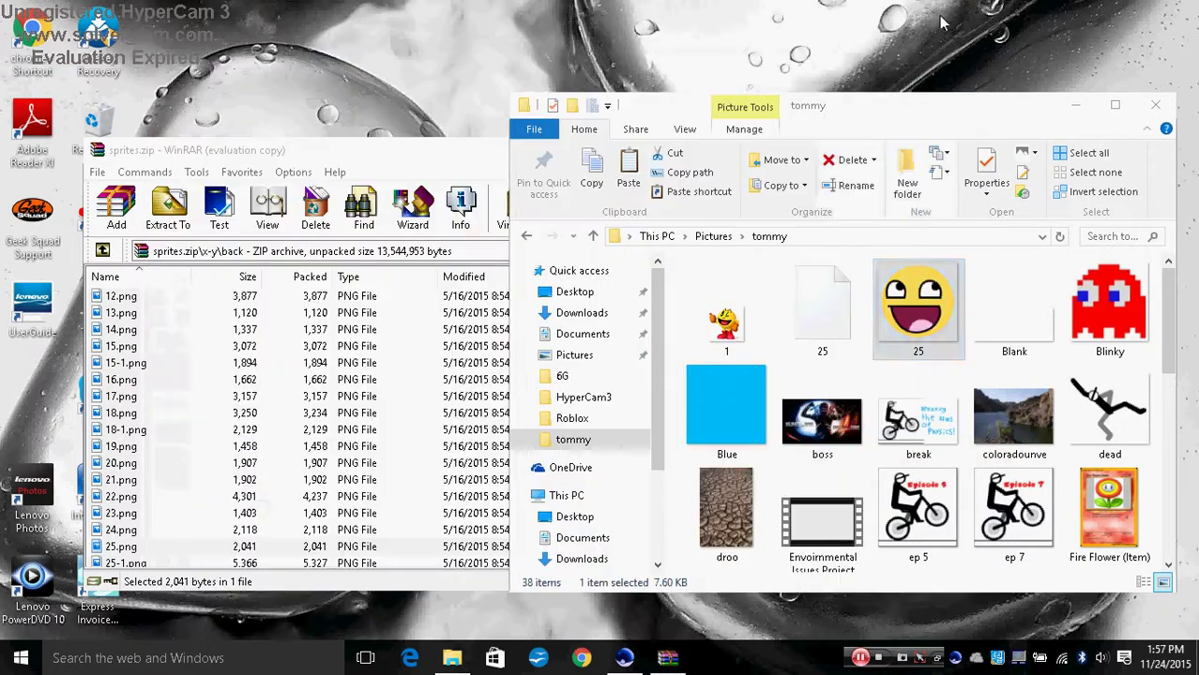
pyautogui.click(1153, 106)
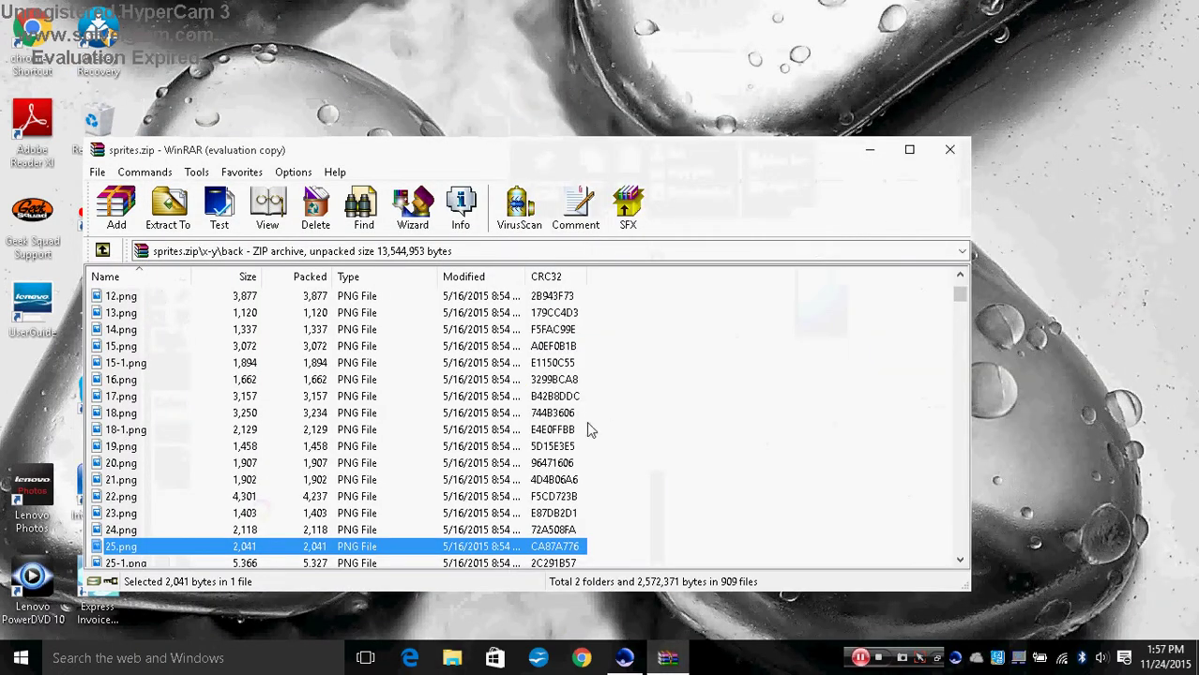
# - Add the larger epic face 25.png from the Pictures subfolder to x-y\back in sprites.zip, replacing the existing file
pyautogui.moveTo(701, 166)
pyautogui.mouseDown()
pyautogui.moveTo(906, 116)
pyautogui.moveTo(710, 144)
pyautogui.mouseUp()
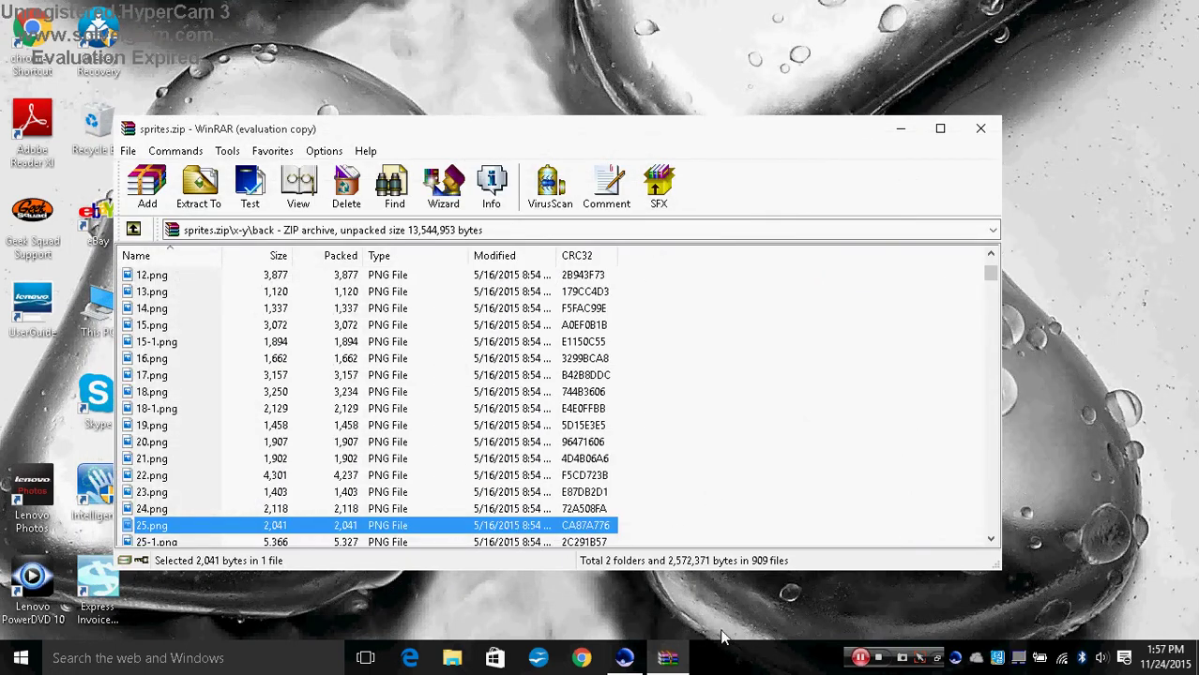
pyautogui.moveTo(992, 278)
pyautogui.mouseDown()
pyautogui.moveTo(996, 262)
pyautogui.moveTo(994, 279)
pyautogui.mouseUp()
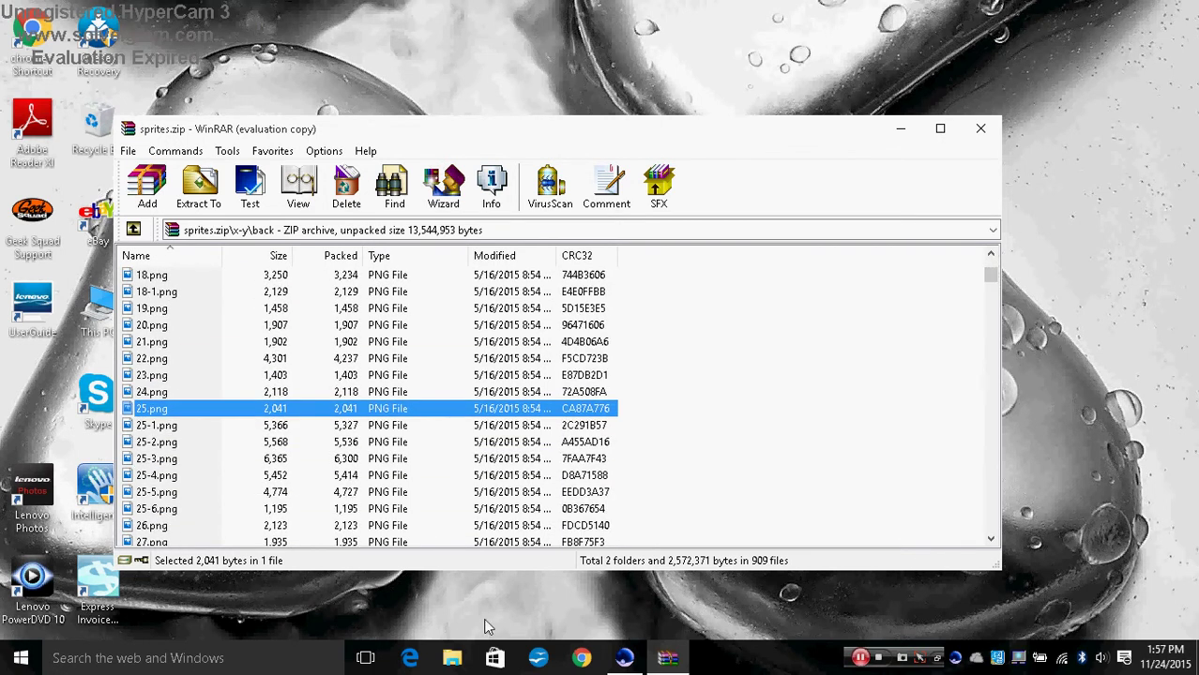
pyautogui.click(452, 658)
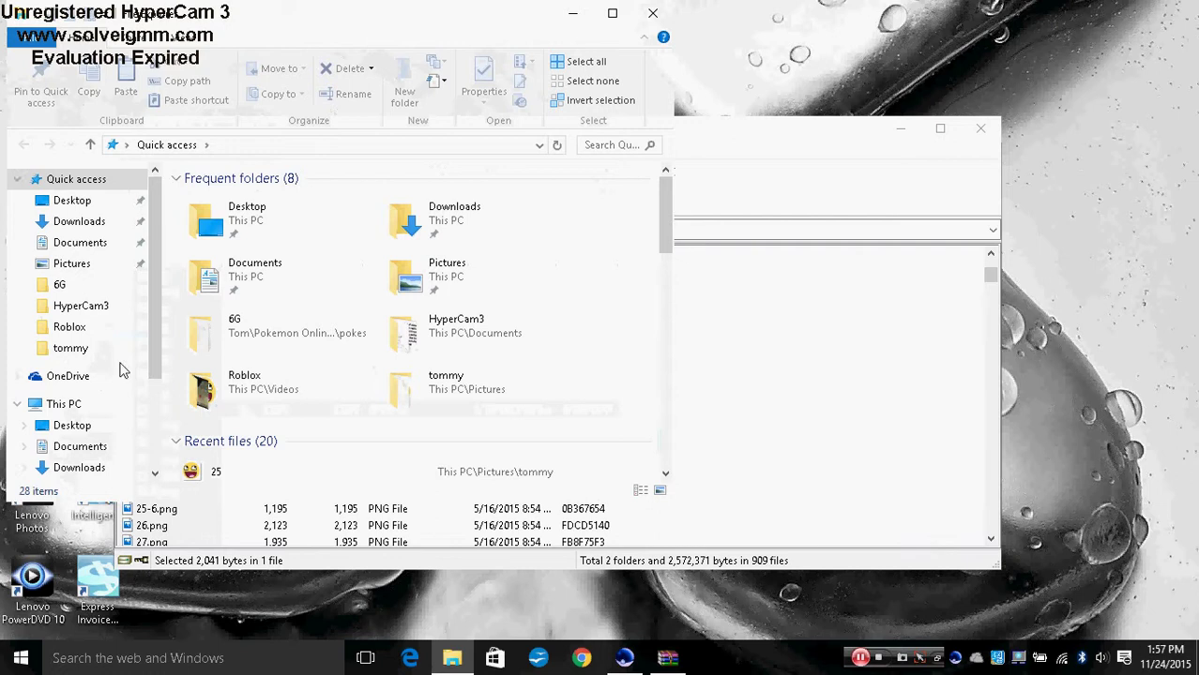
pyautogui.click(106, 349)
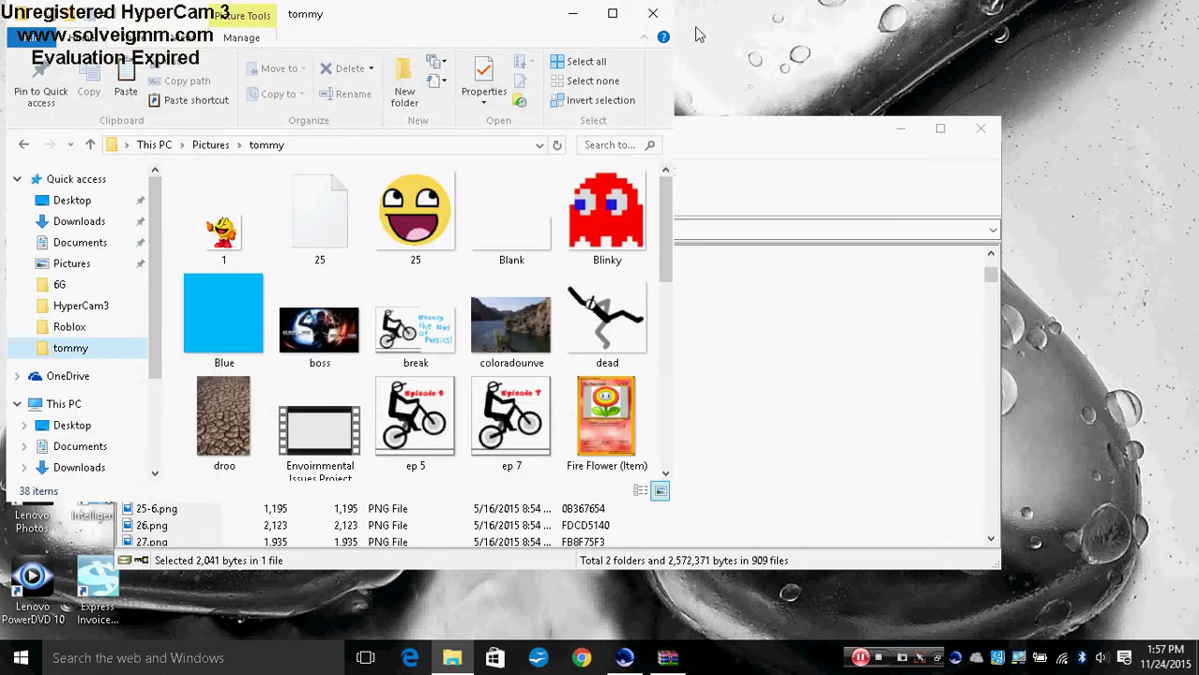
pyautogui.moveTo(451, 22); pyautogui.dragTo(914, 64)
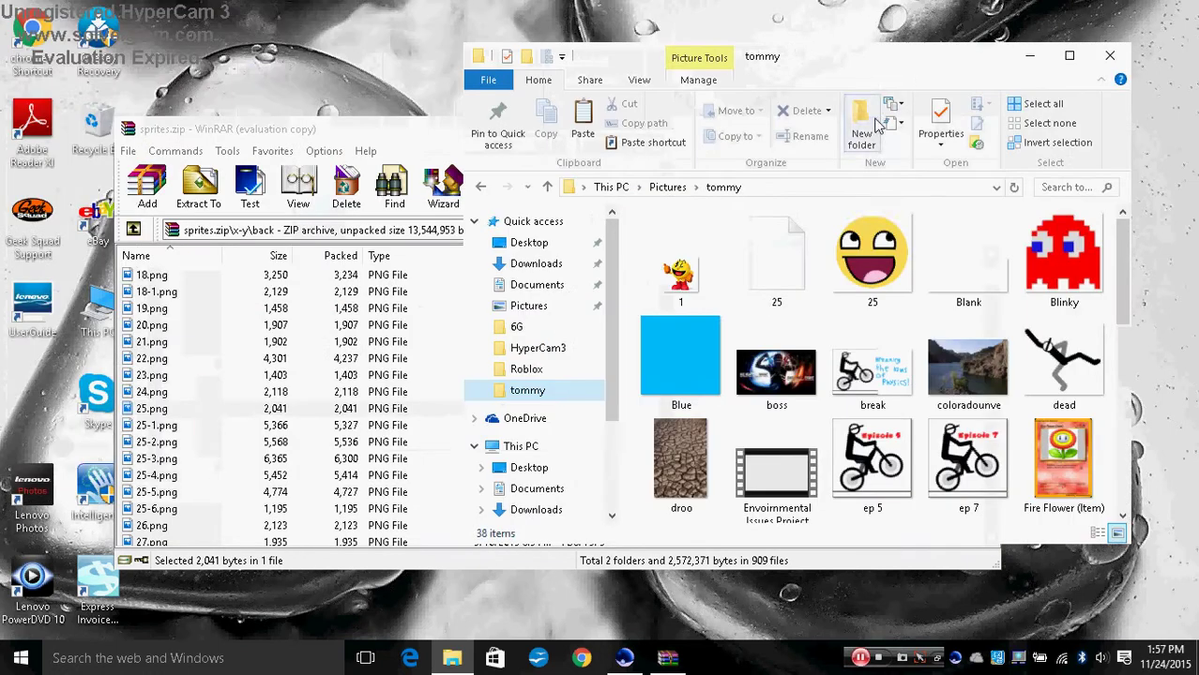
pyautogui.moveTo(872, 258); pyautogui.dragTo(221, 414)
pyautogui.click(568, 508)
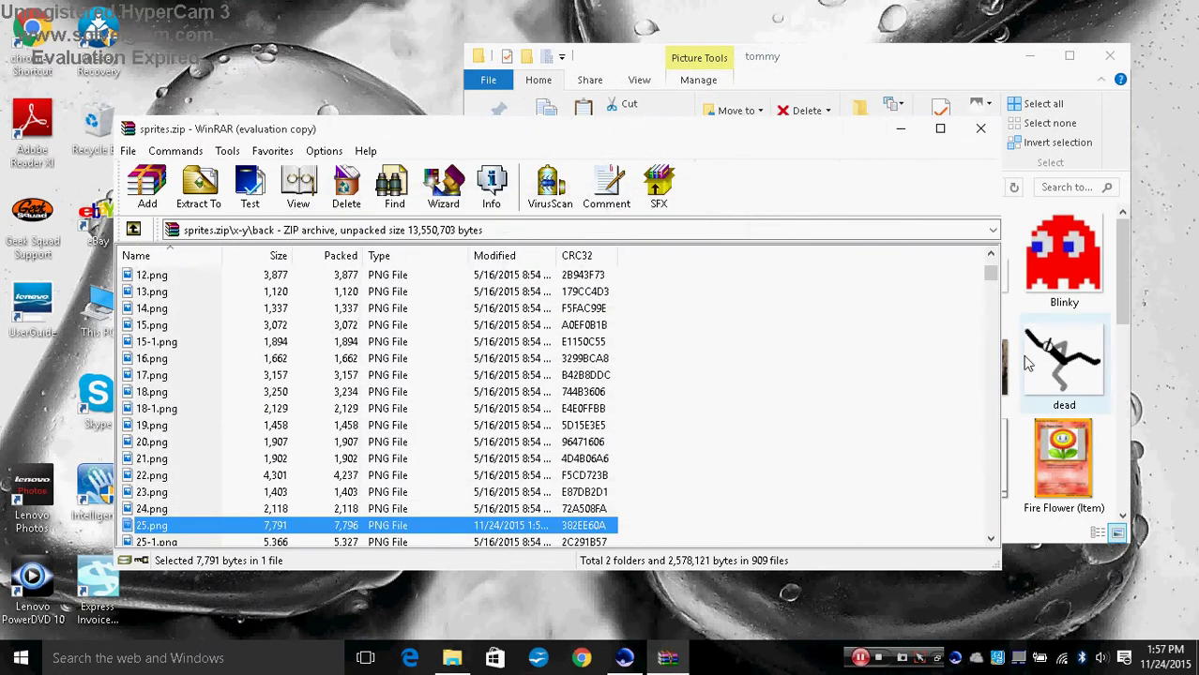
pyautogui.scroll(2, 991, 274)
pyautogui.moveTo(992, 273); pyautogui.dragTo(992, 265)
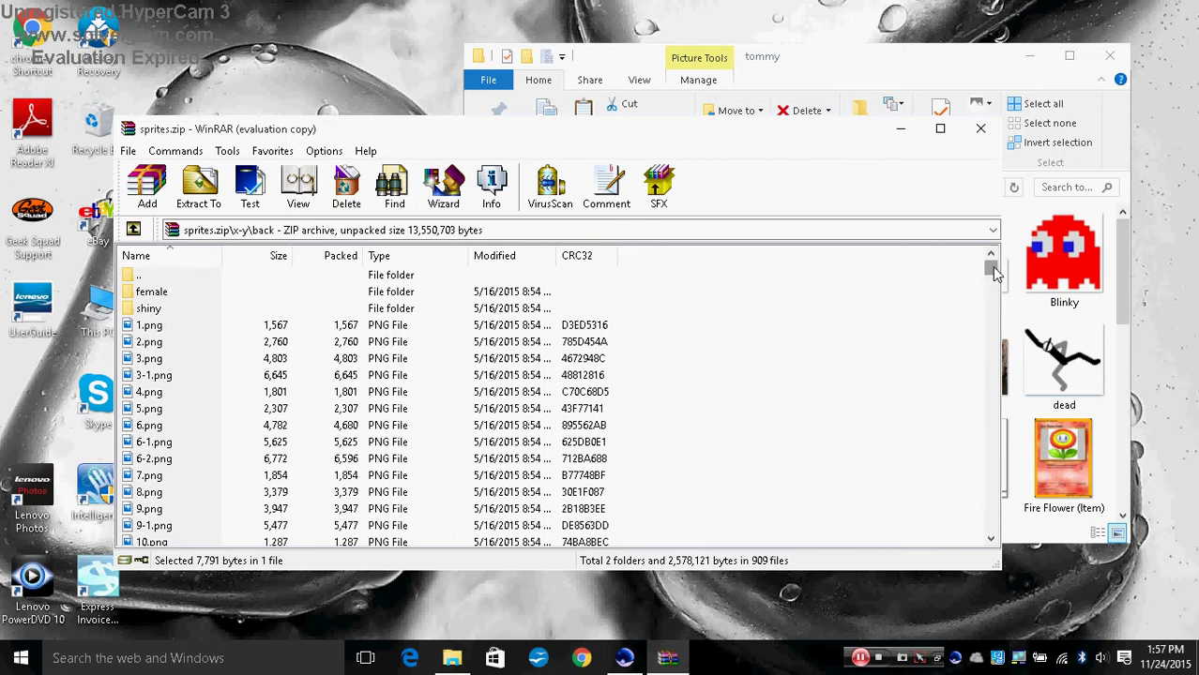
pyautogui.moveTo(993, 268); pyautogui.dragTo(990, 275)
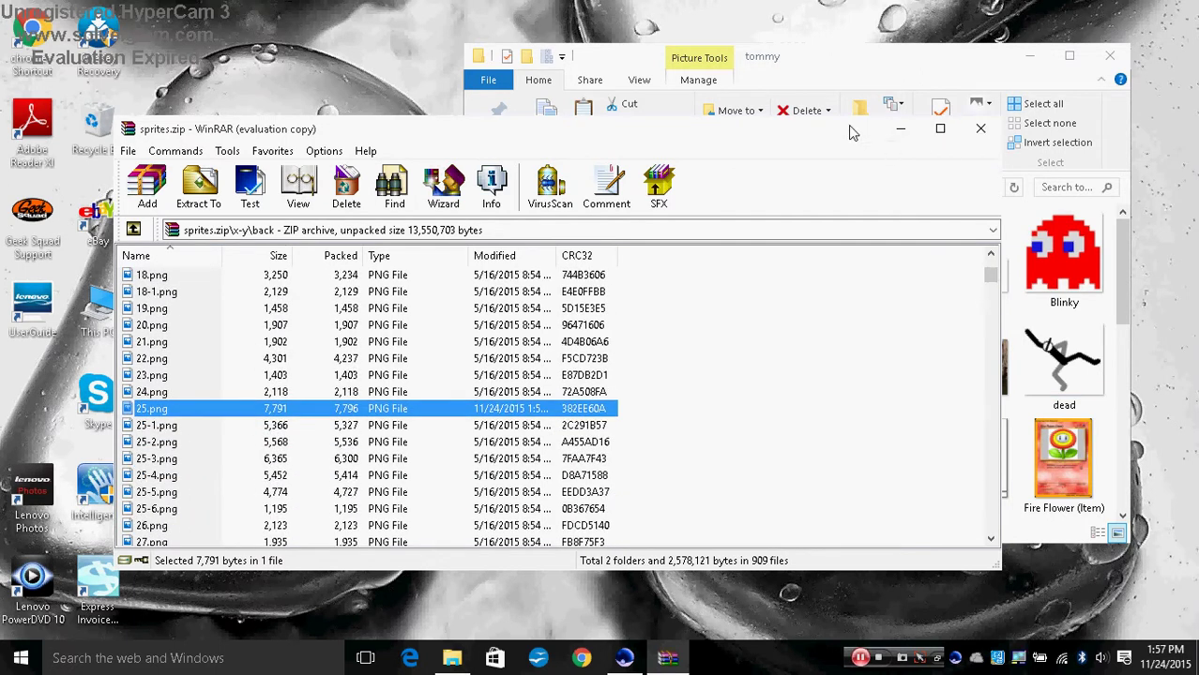
# - Add the small epic face 25.png from the Roblox folder to x-y\back in sprites.zip, replacing the existing 25.png
pyautogui.moveTo(850, 131); pyautogui.dragTo(782, 222)
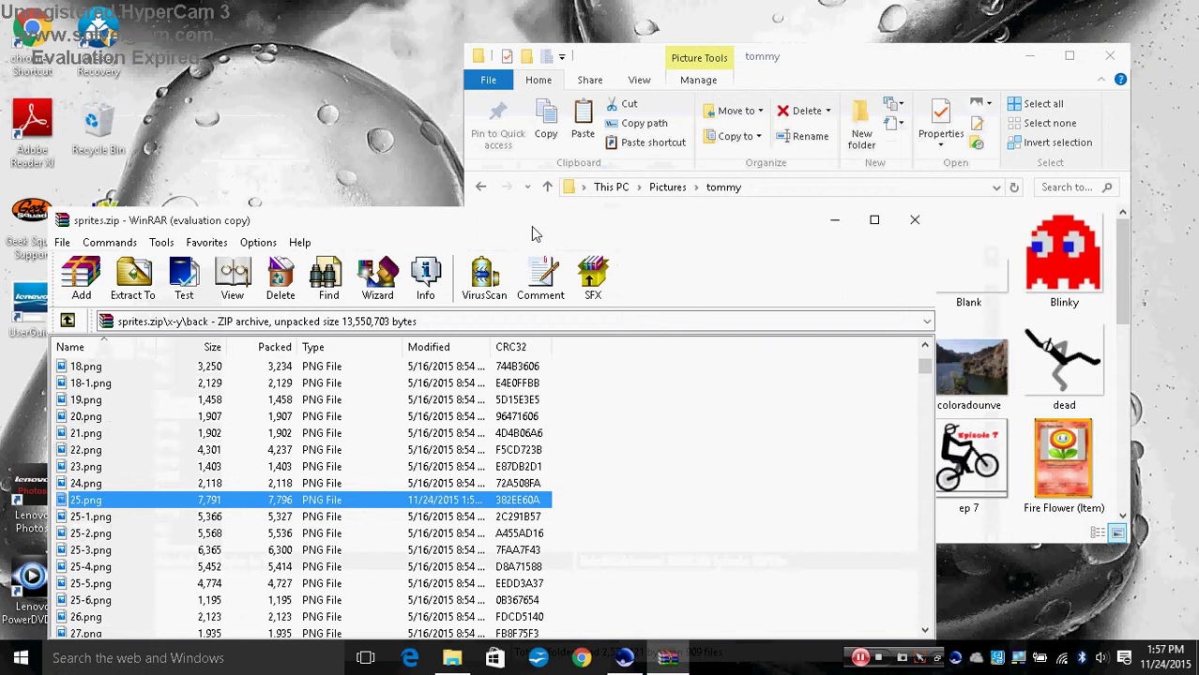
pyautogui.moveTo(532, 233); pyautogui.dragTo(534, 218)
pyautogui.click(557, 75)
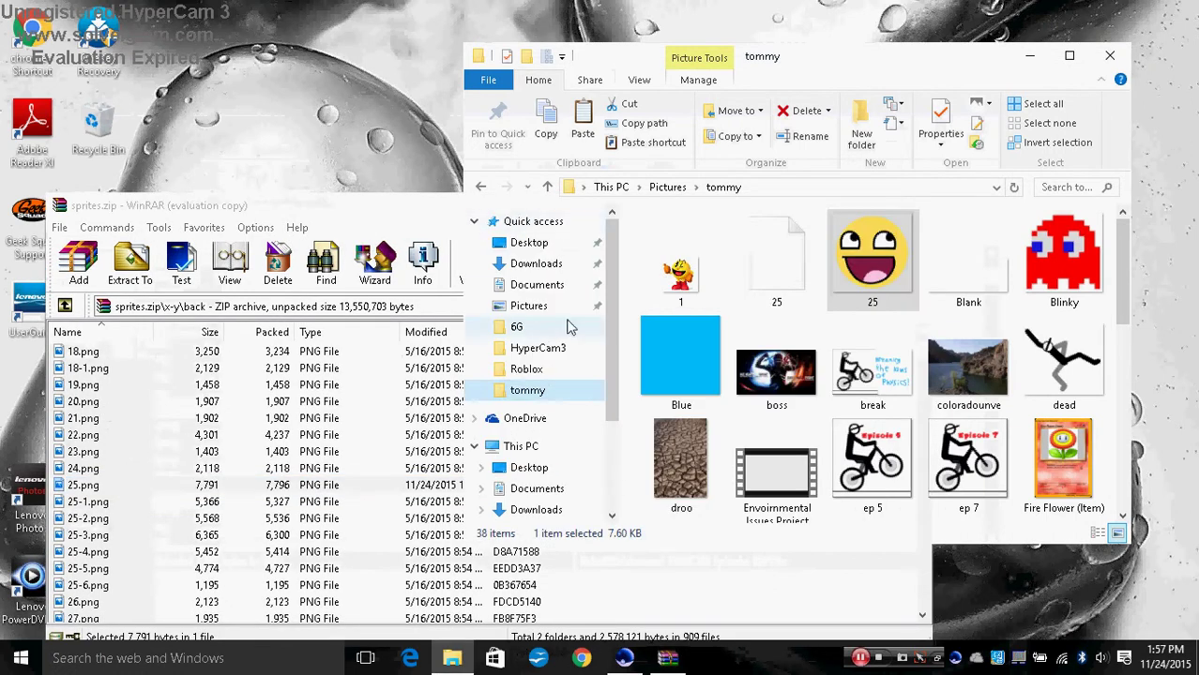
pyautogui.click(526, 368)
pyautogui.click(672, 251)
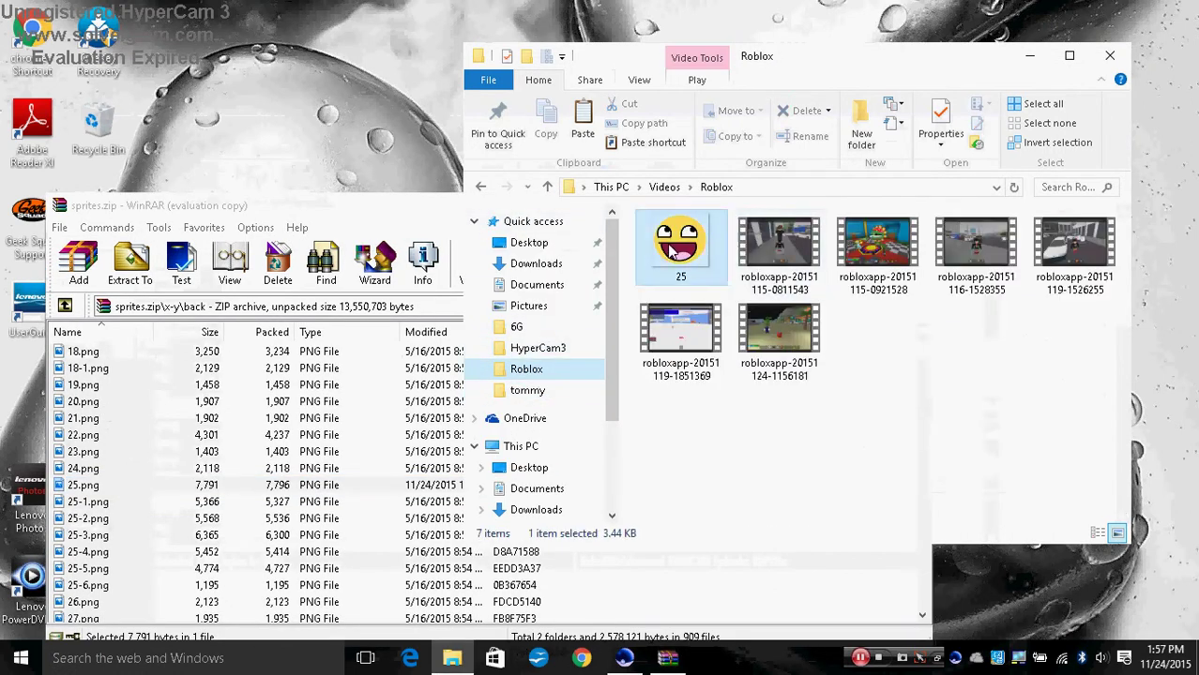
pyautogui.moveTo(672, 252); pyautogui.dragTo(159, 485)
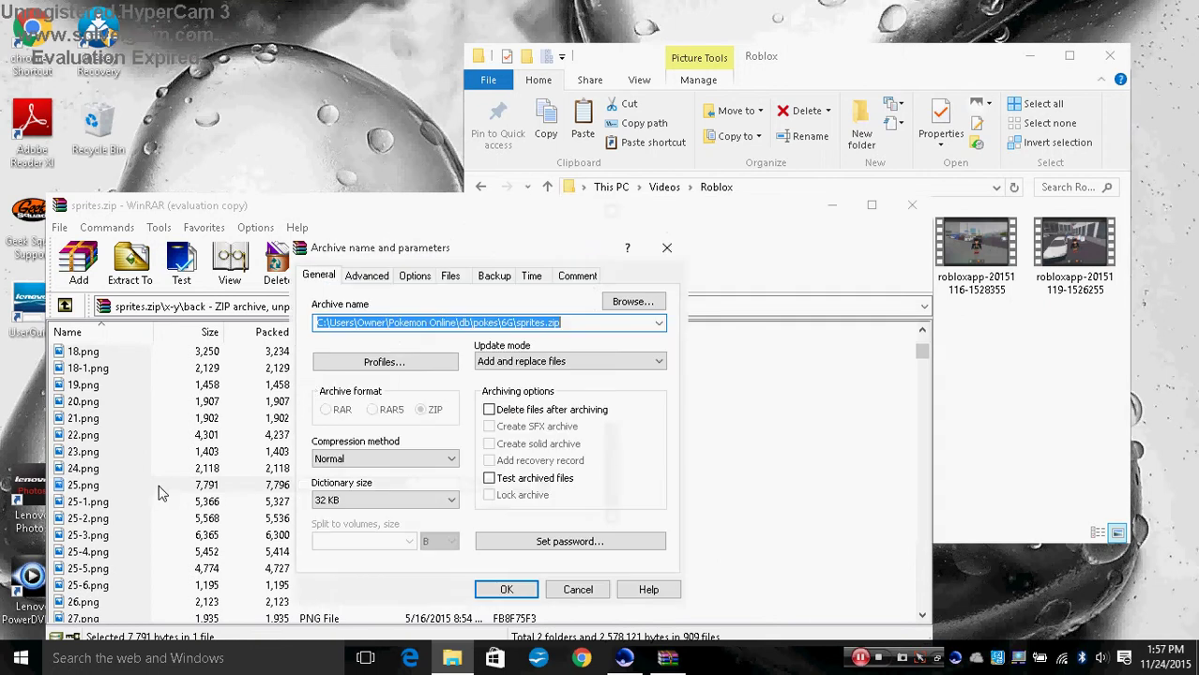
pyautogui.click(506, 590)
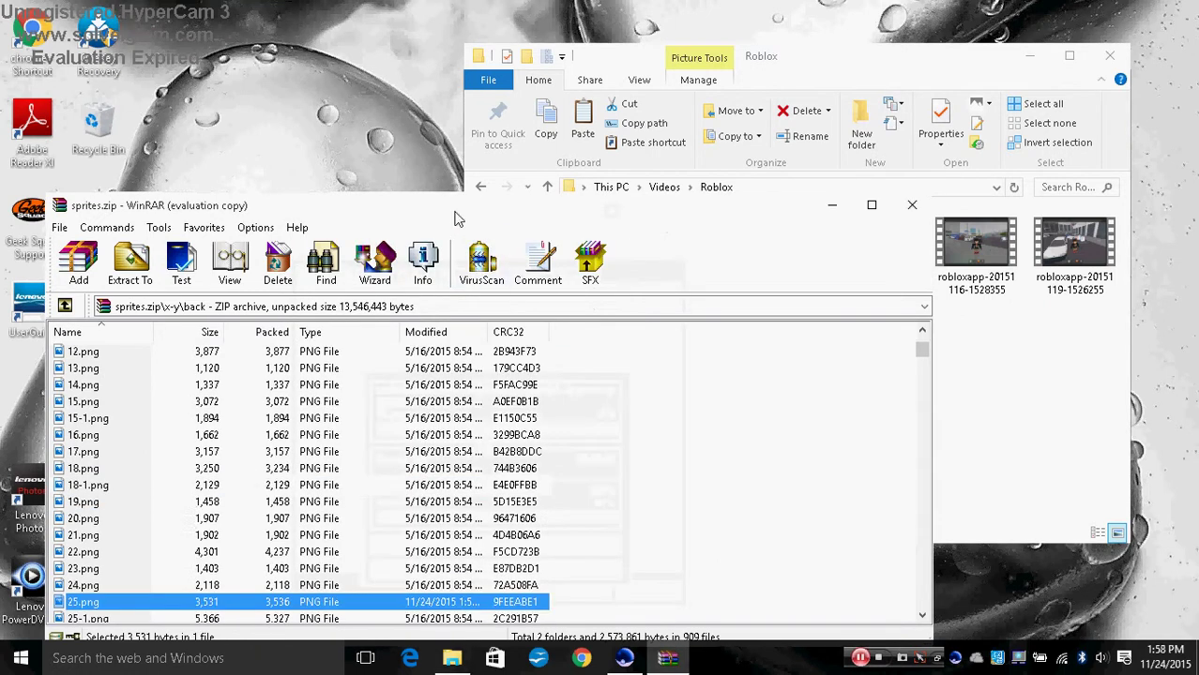
# - Replace 25.png in the archive's x-y folder with the larger epic face from the Pictures subfolder, and close the archive and folder windows
pyautogui.moveTo(443, 139); pyautogui.dragTo(450, 130)
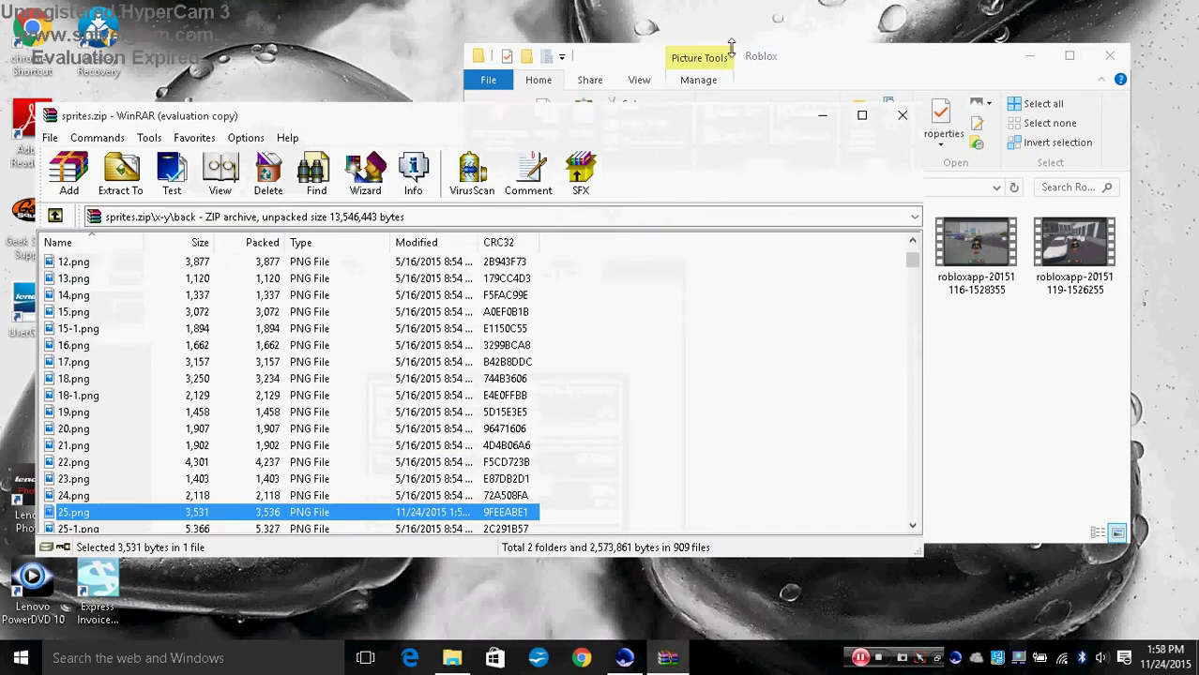
pyautogui.click(787, 61)
pyautogui.click(441, 328)
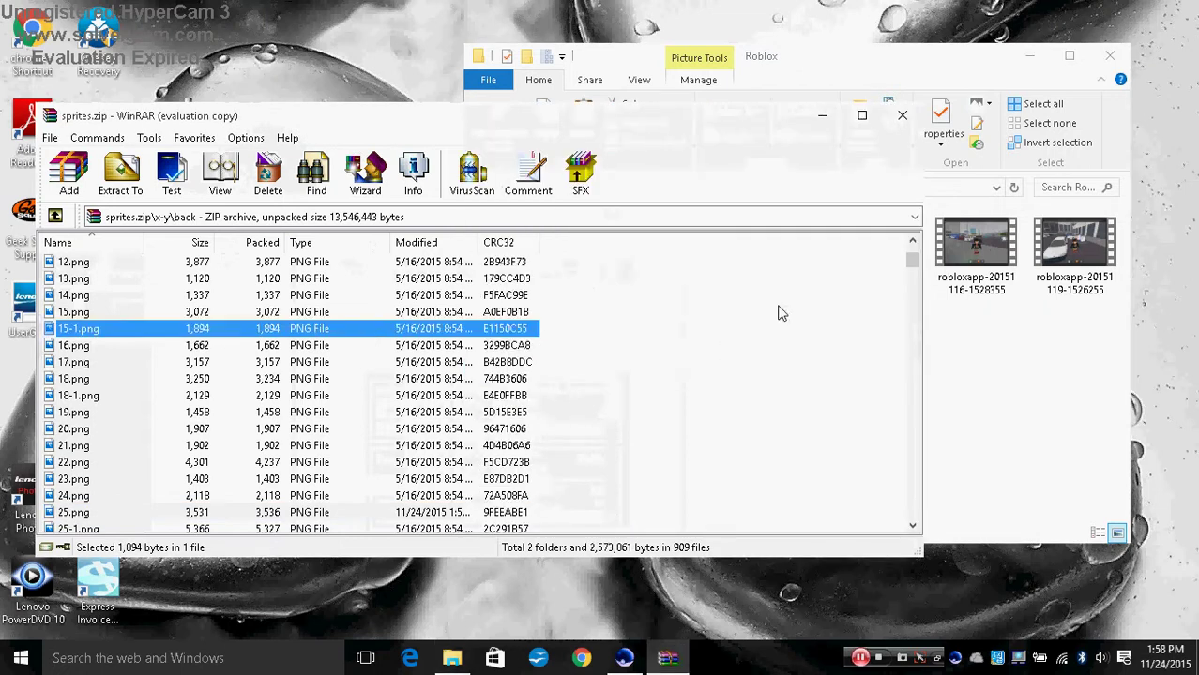
pyautogui.scroll(5, 908, 269)
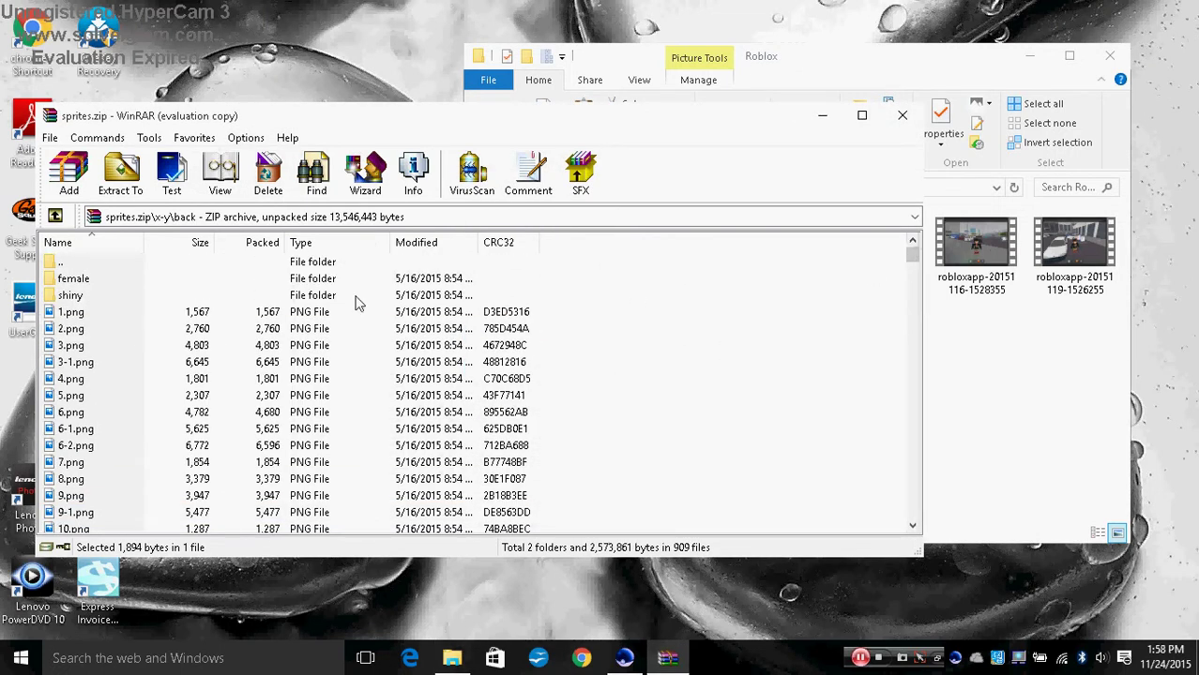
pyautogui.doubleClick(330, 264)
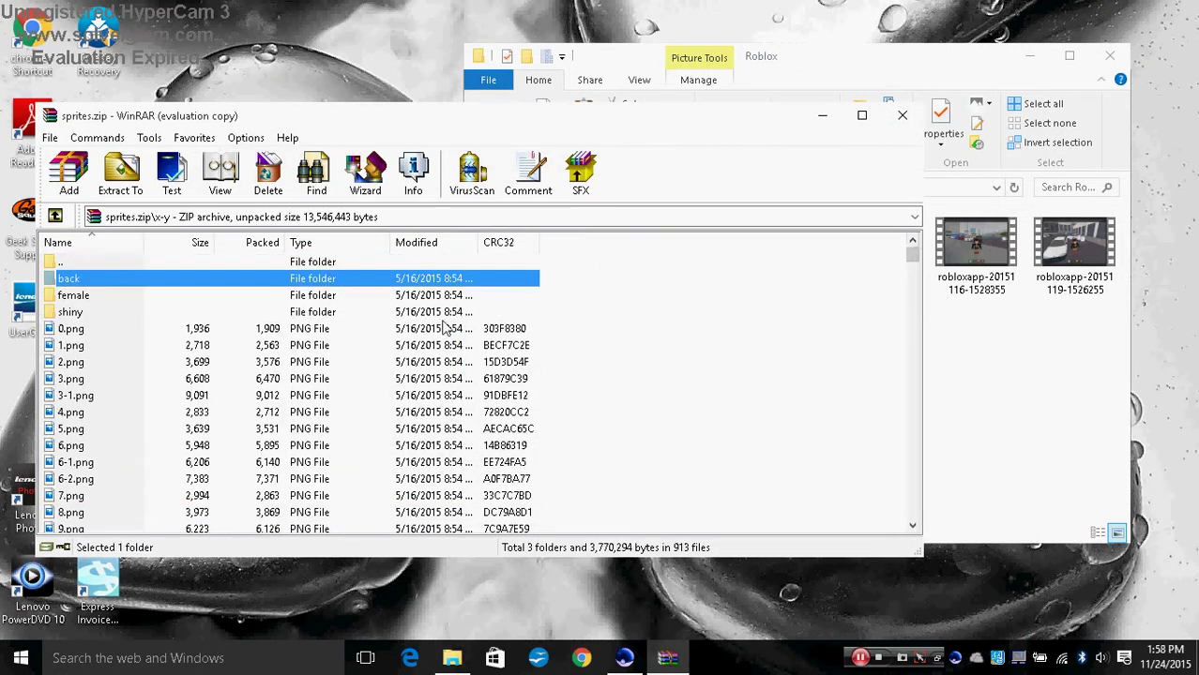
pyautogui.scroll(-10, 912, 272)
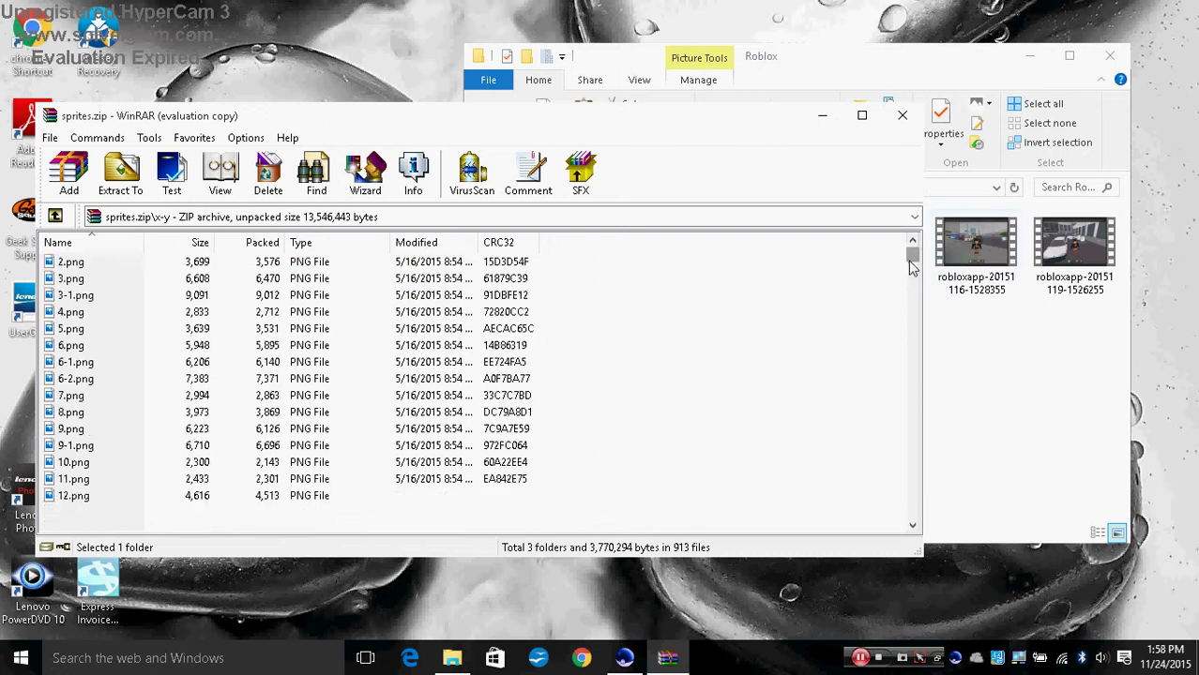
pyautogui.click(1092, 350)
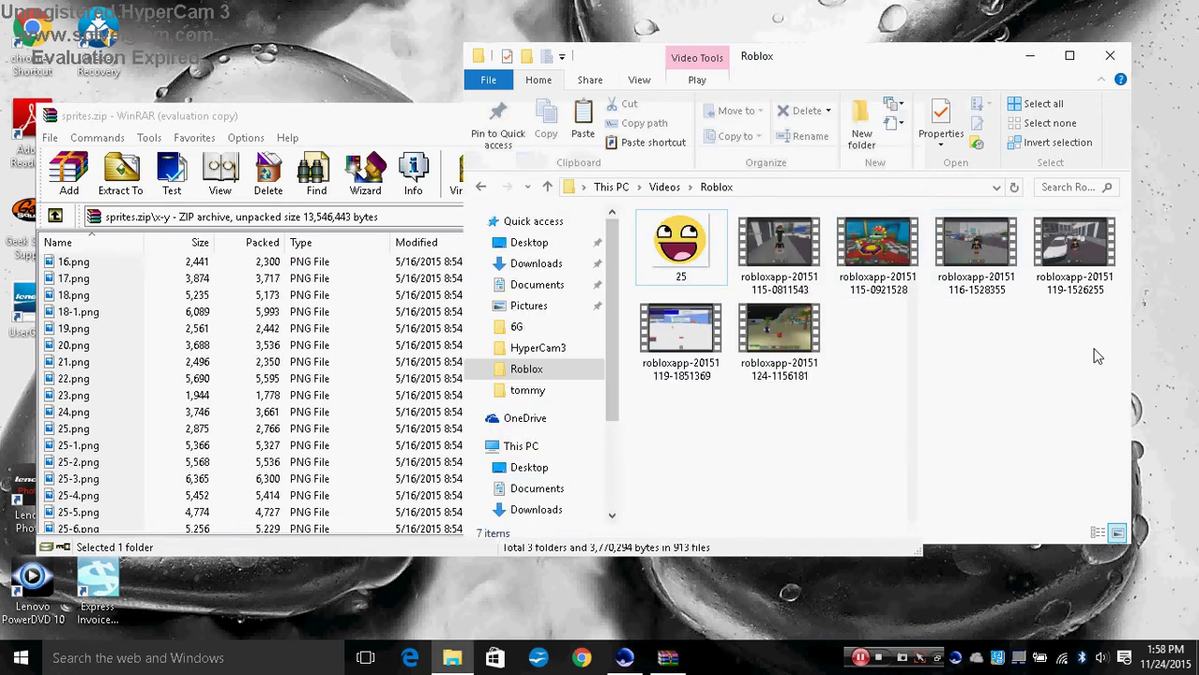
pyautogui.click(527, 390)
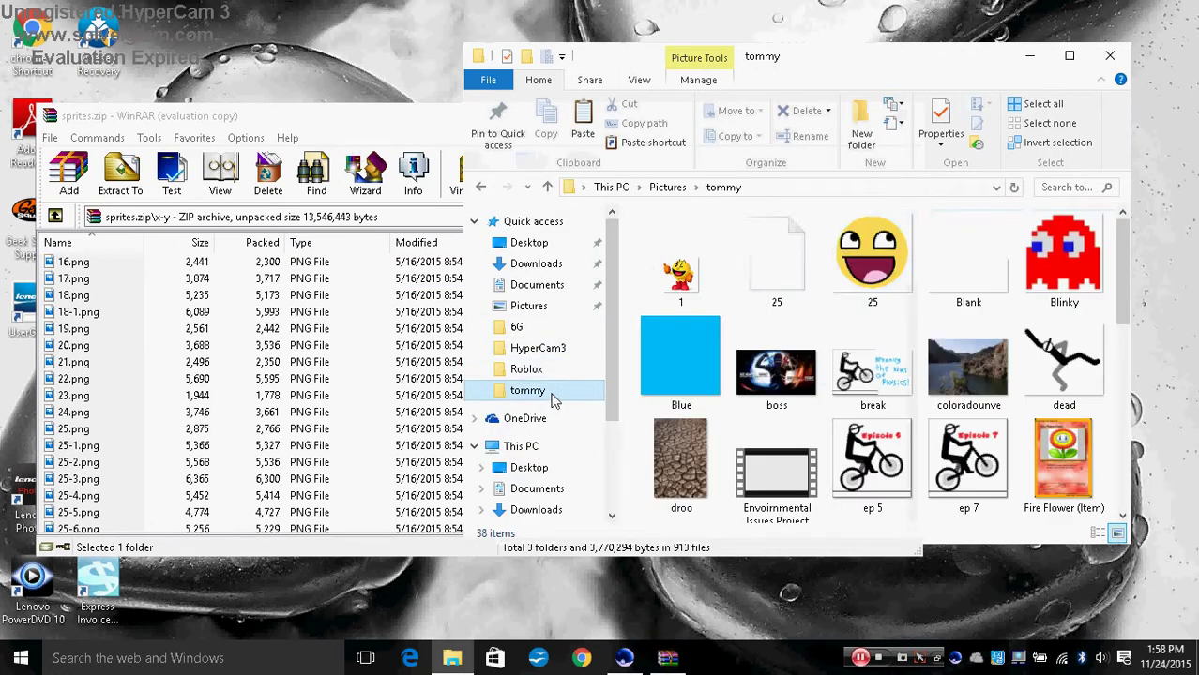
pyautogui.moveTo(847, 263); pyautogui.dragTo(107, 447)
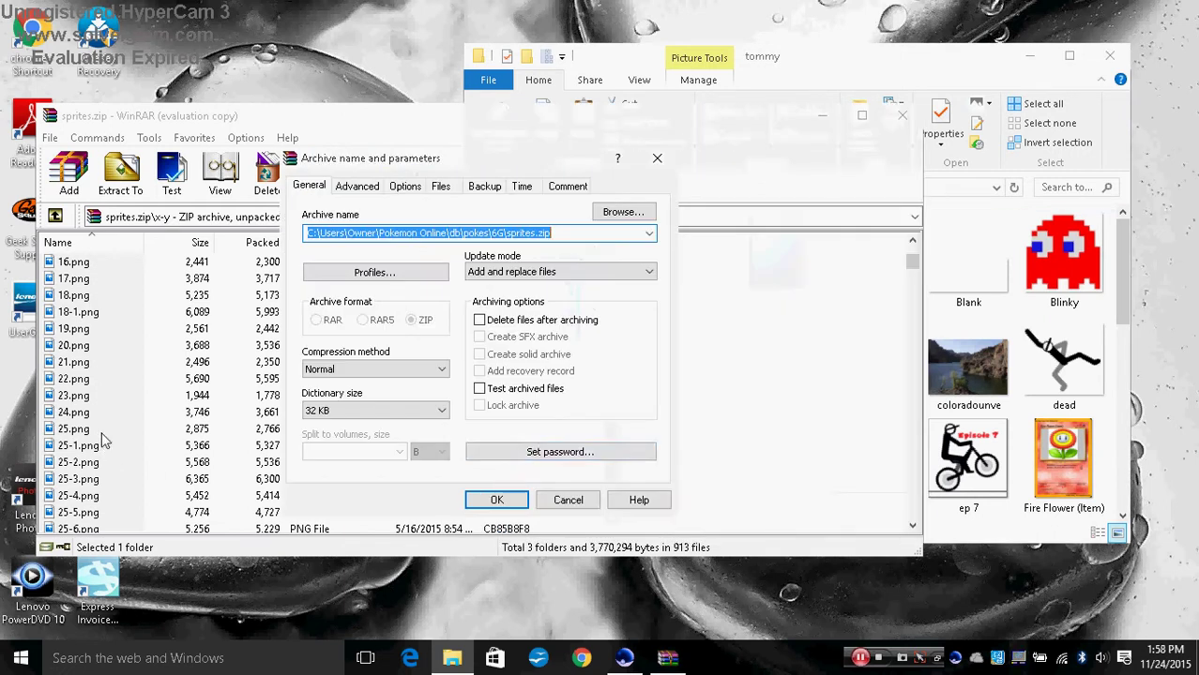
pyautogui.click(496, 500)
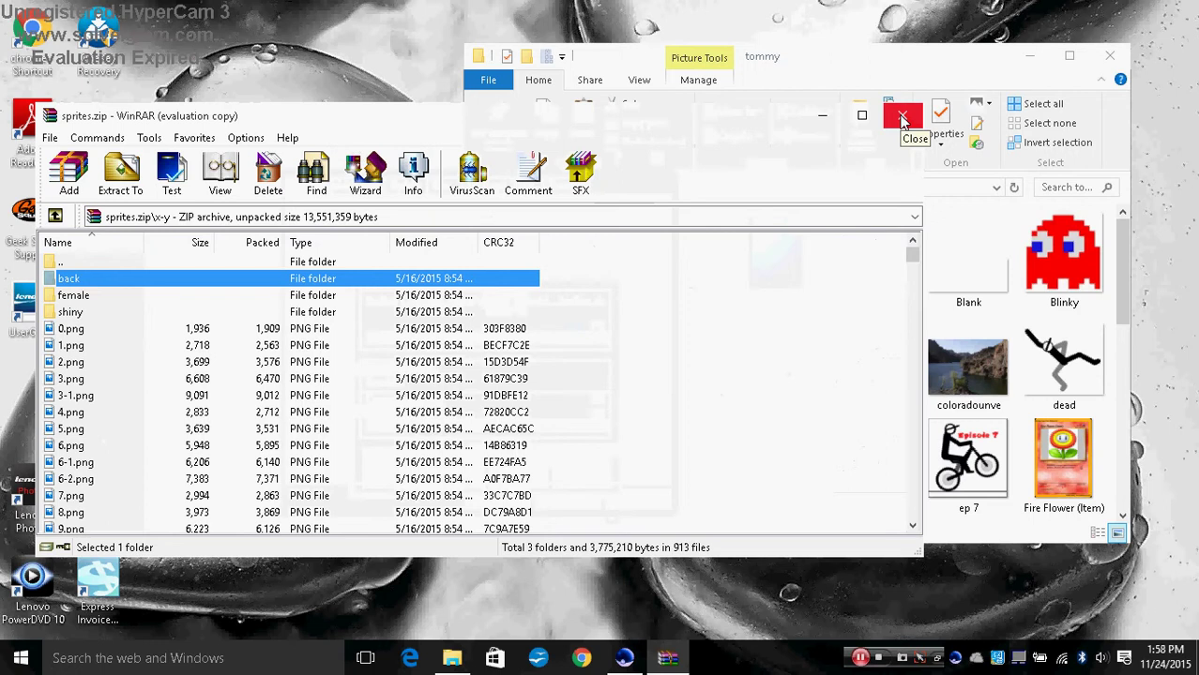
pyautogui.click(903, 119)
pyautogui.click(1118, 56)
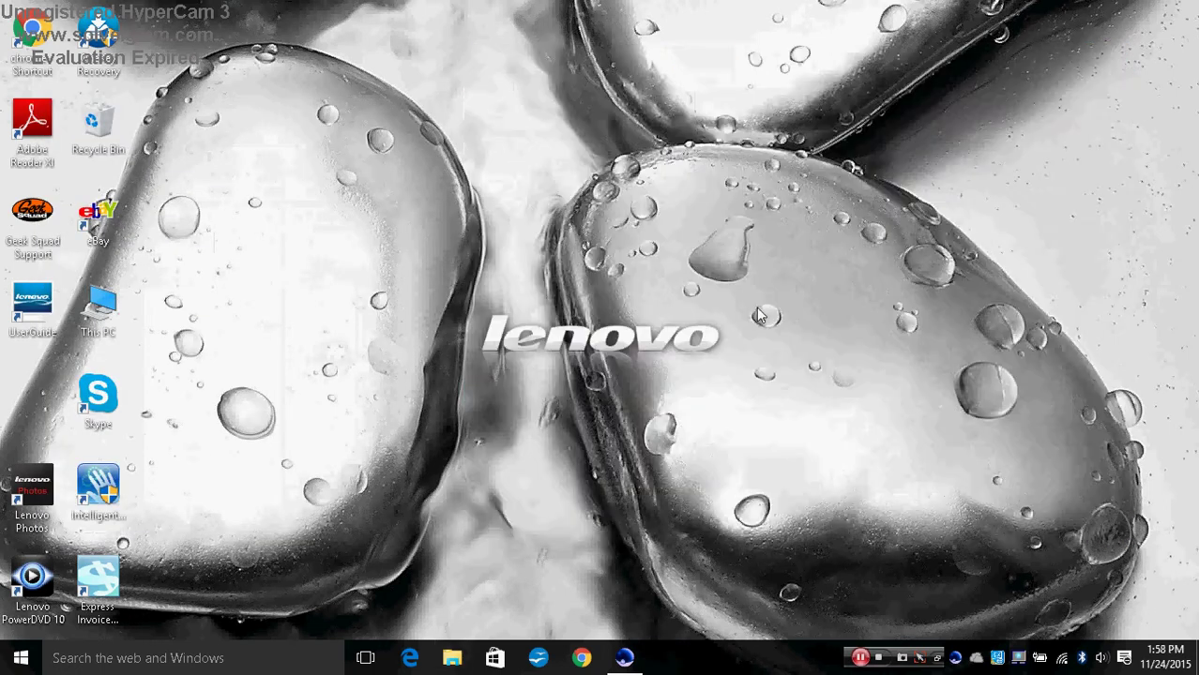
# - Switch to Pokémon Online, reopen Pikachu's team slot from the trainer page and reselect the X/Y generation to check its sprite
pyautogui.click(625, 657)
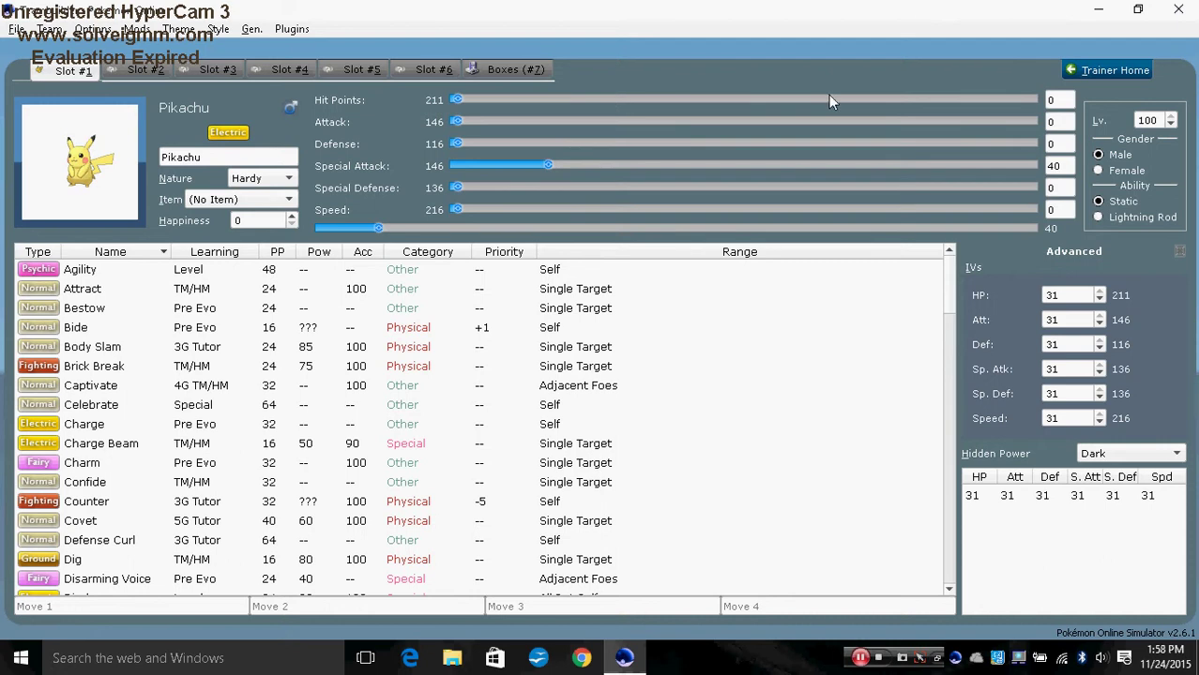
pyautogui.click(1086, 69)
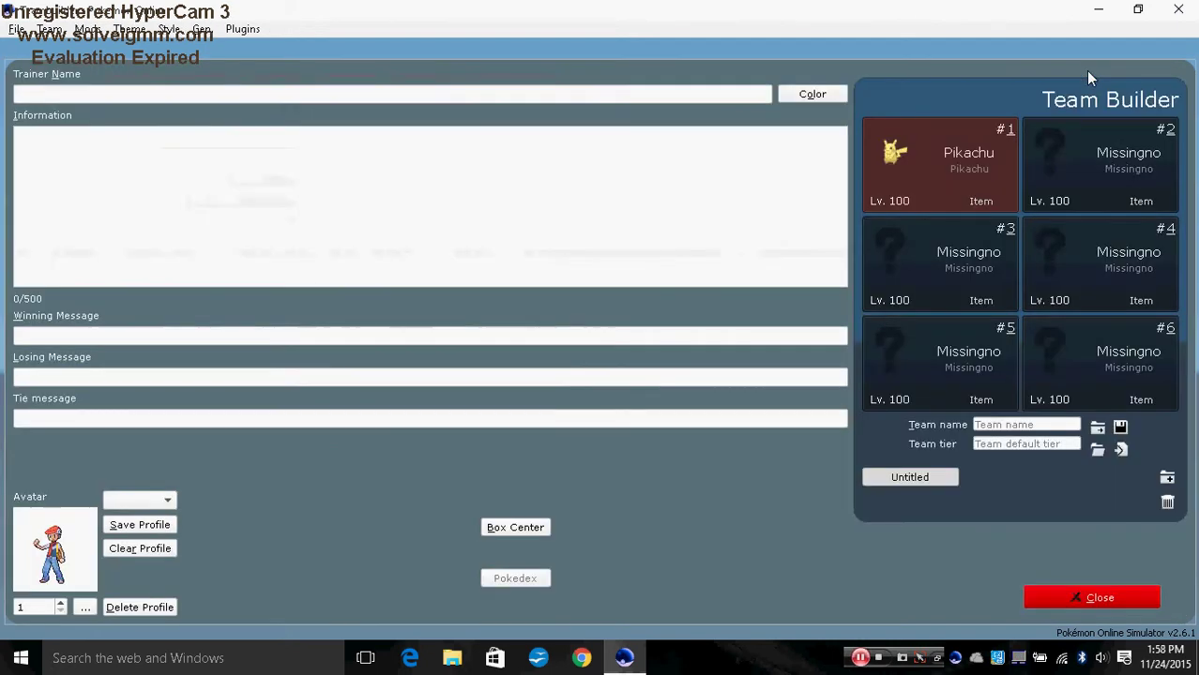
pyautogui.click(919, 142)
pyautogui.click(930, 147)
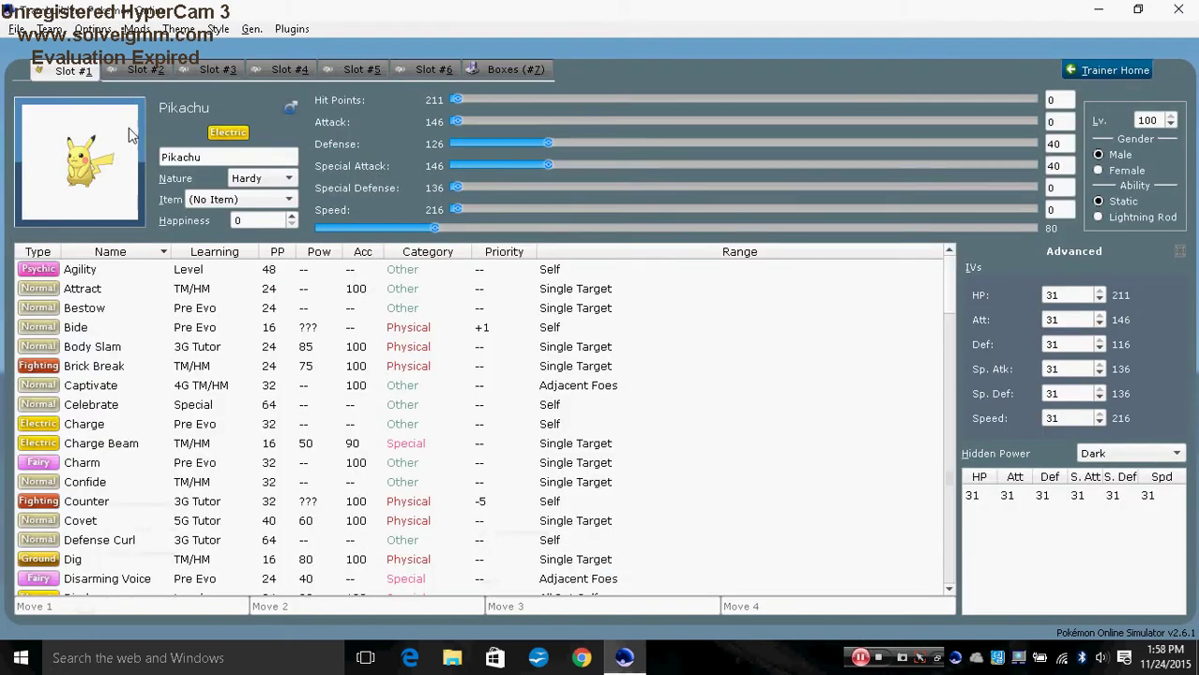
pyautogui.click(252, 29)
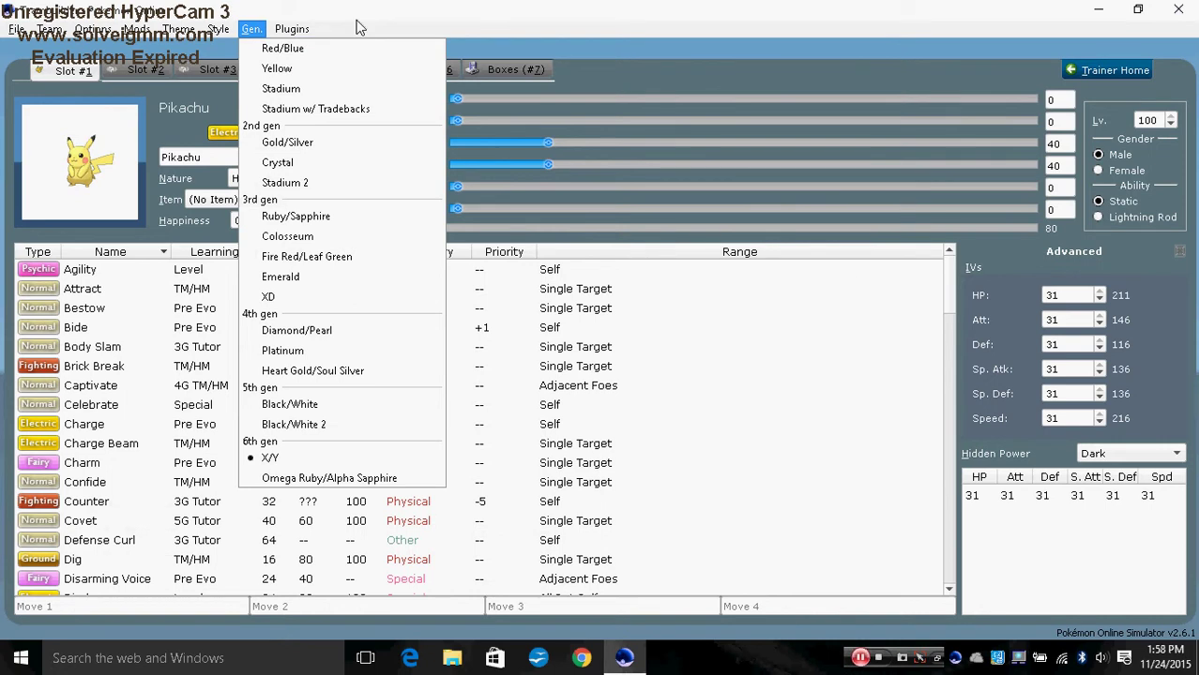
pyautogui.click(272, 459)
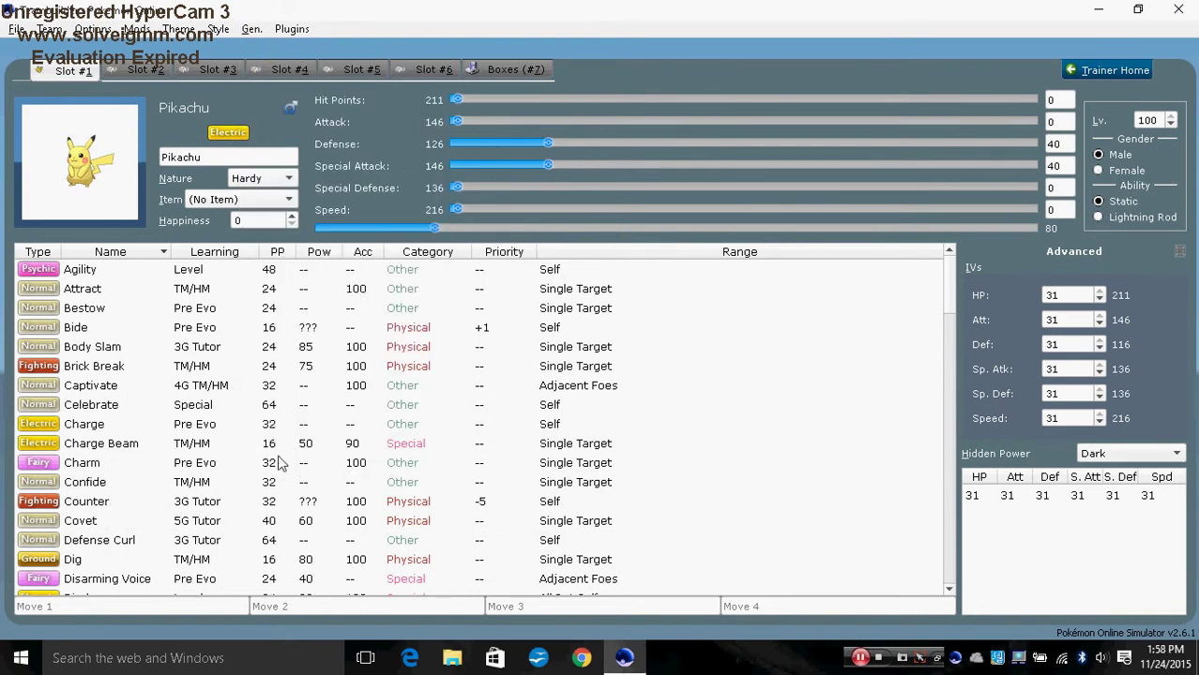
# - Switch the team's generation to Omega Ruby/Alpha Sapphire to check Pikachu's replaced sprite
pyautogui.click(251, 29)
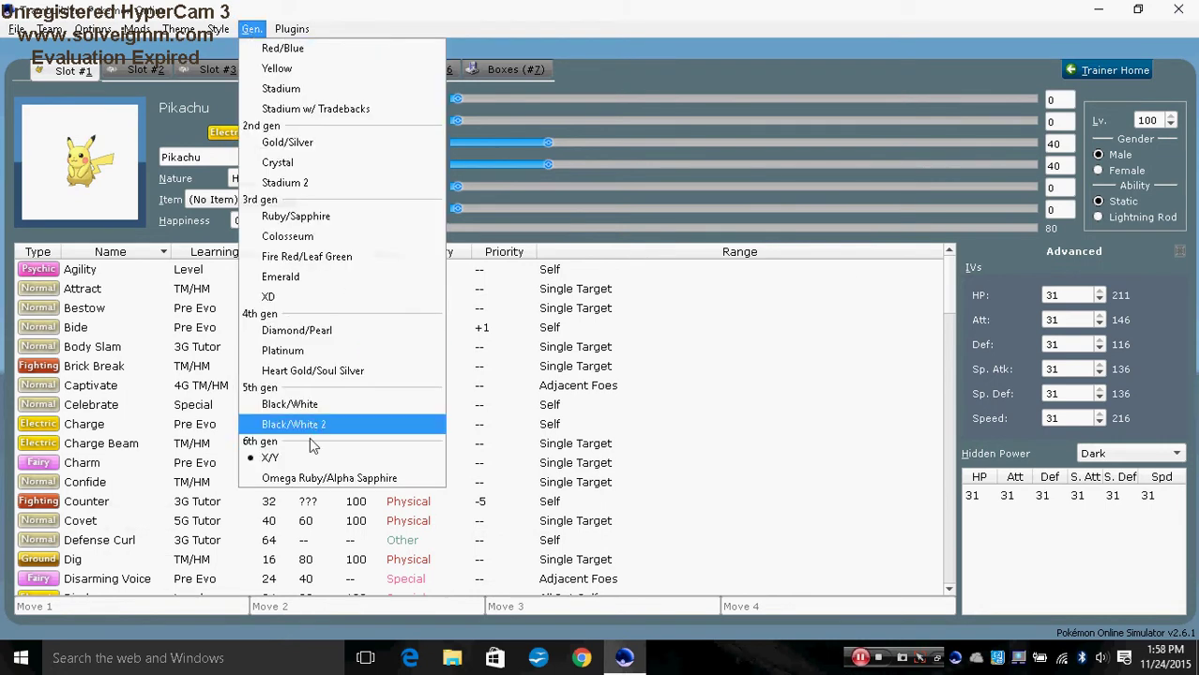
pyautogui.click(316, 478)
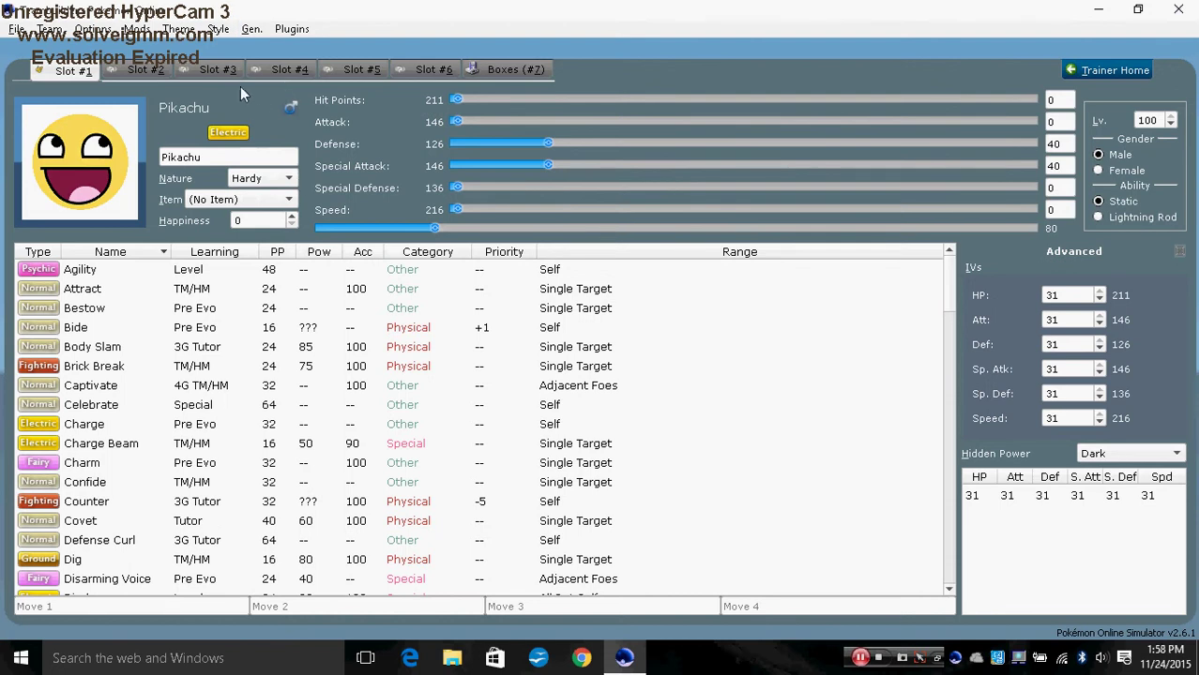
pyautogui.click(259, 29)
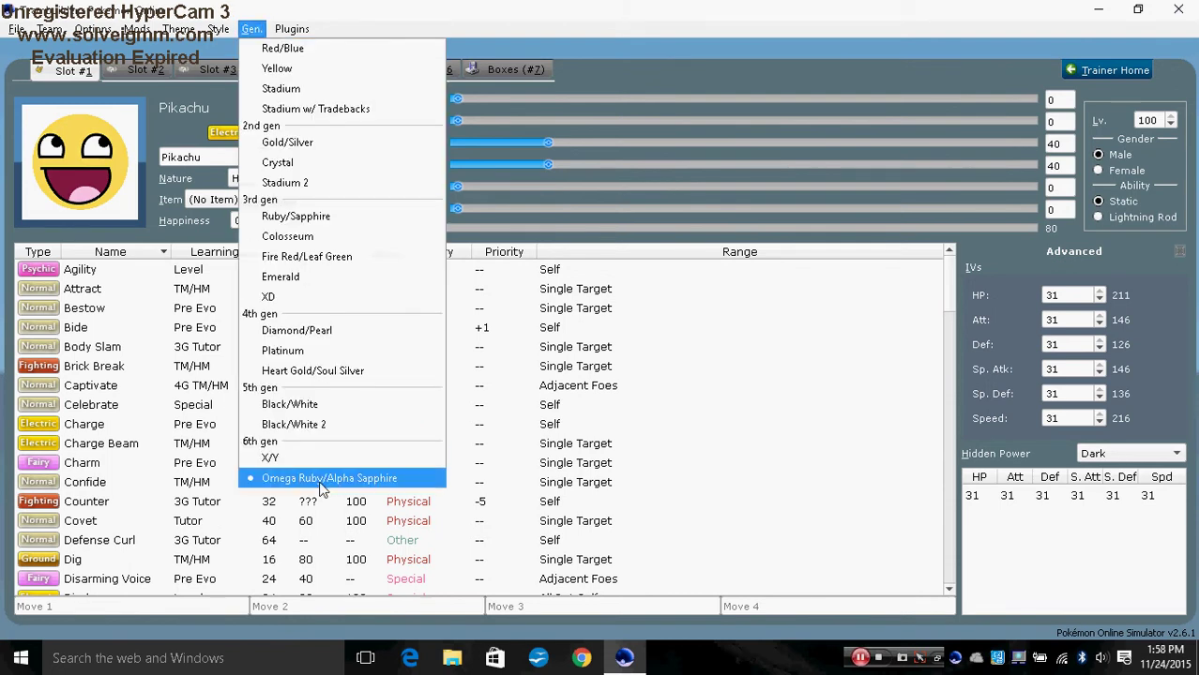
pyautogui.click(184, 111)
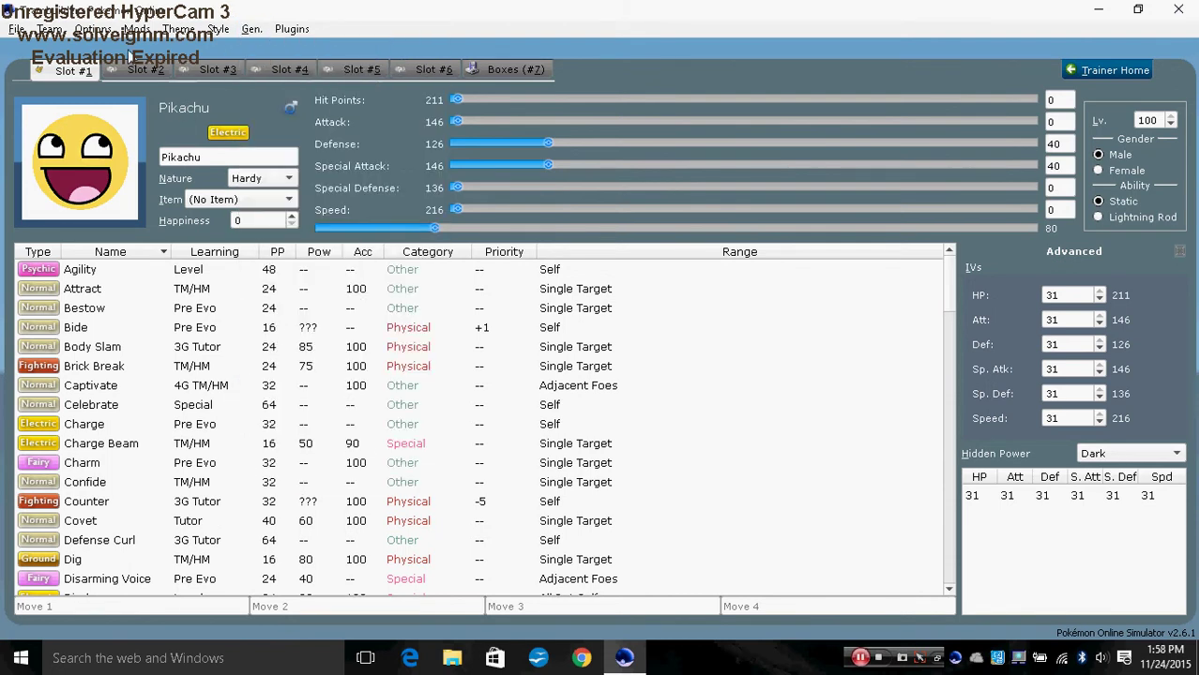
# - Open Pikachu's species picker, try the Shiny option on the sprite preview, and close the picker without changing species
pyautogui.click(100, 161)
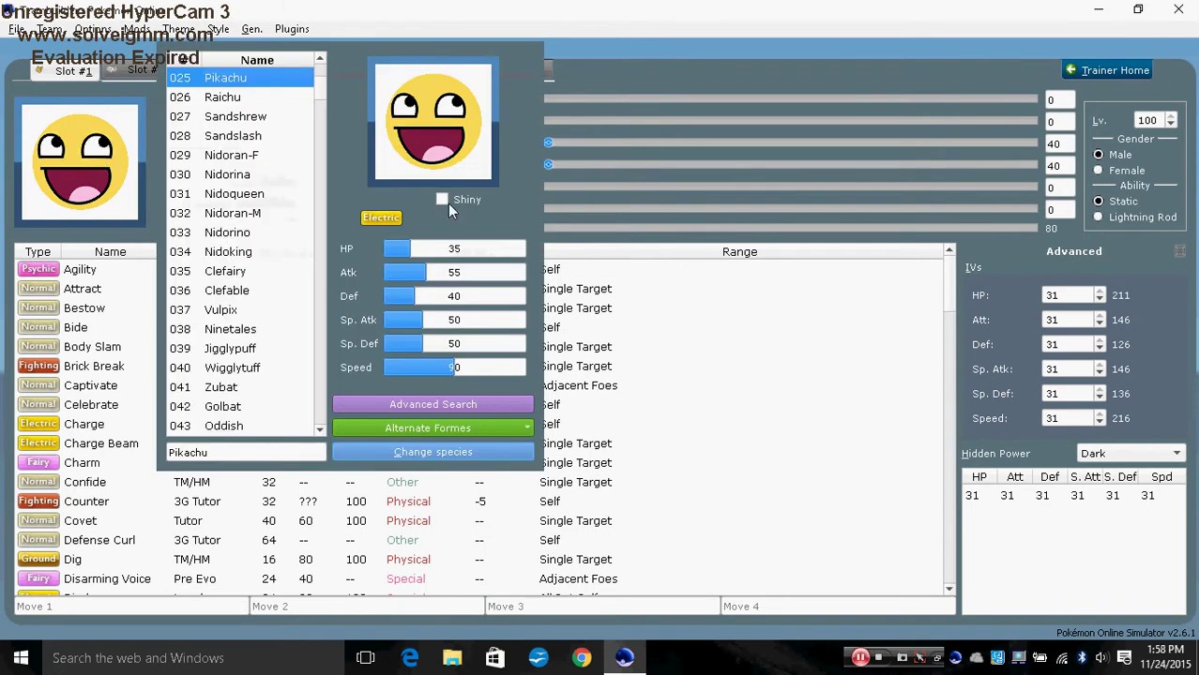
pyautogui.click(445, 201)
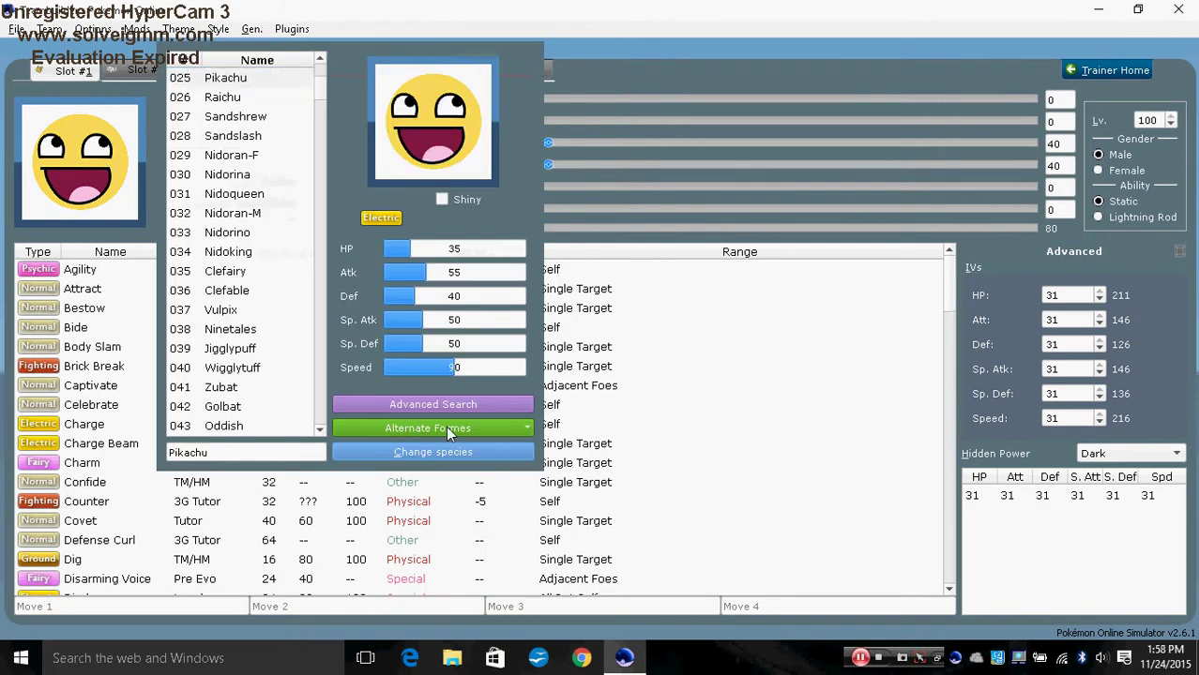
pyautogui.click(624, 270)
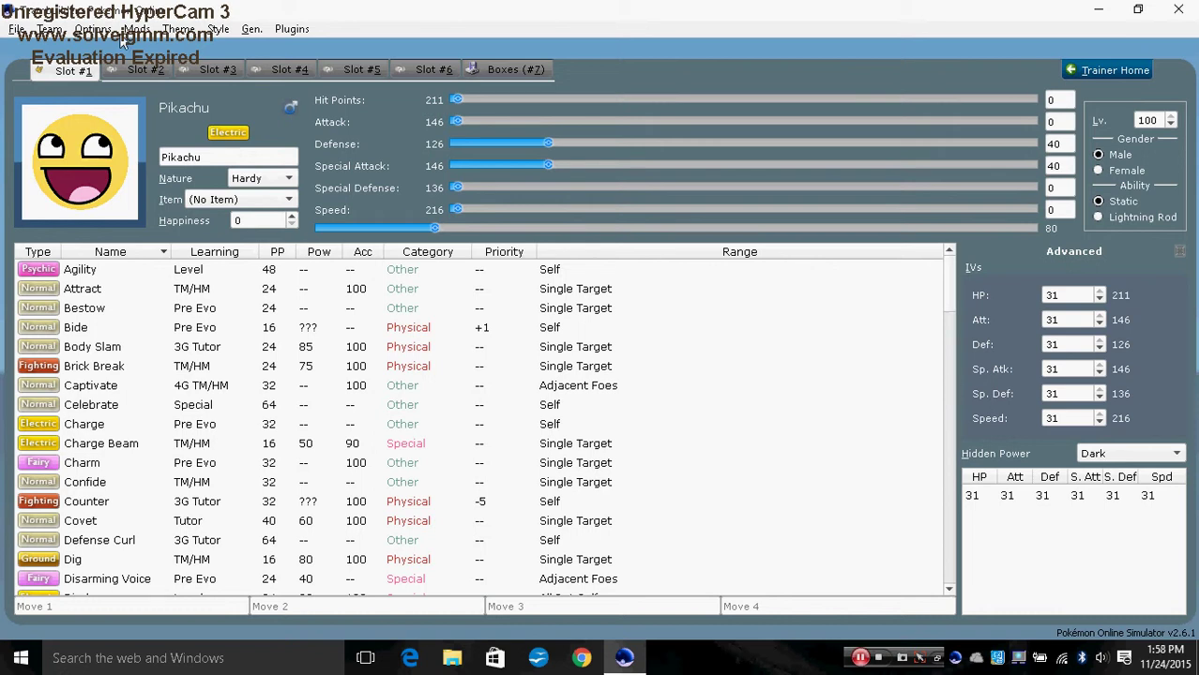
pyautogui.click(123, 75)
pyautogui.click(68, 71)
pyautogui.click(452, 658)
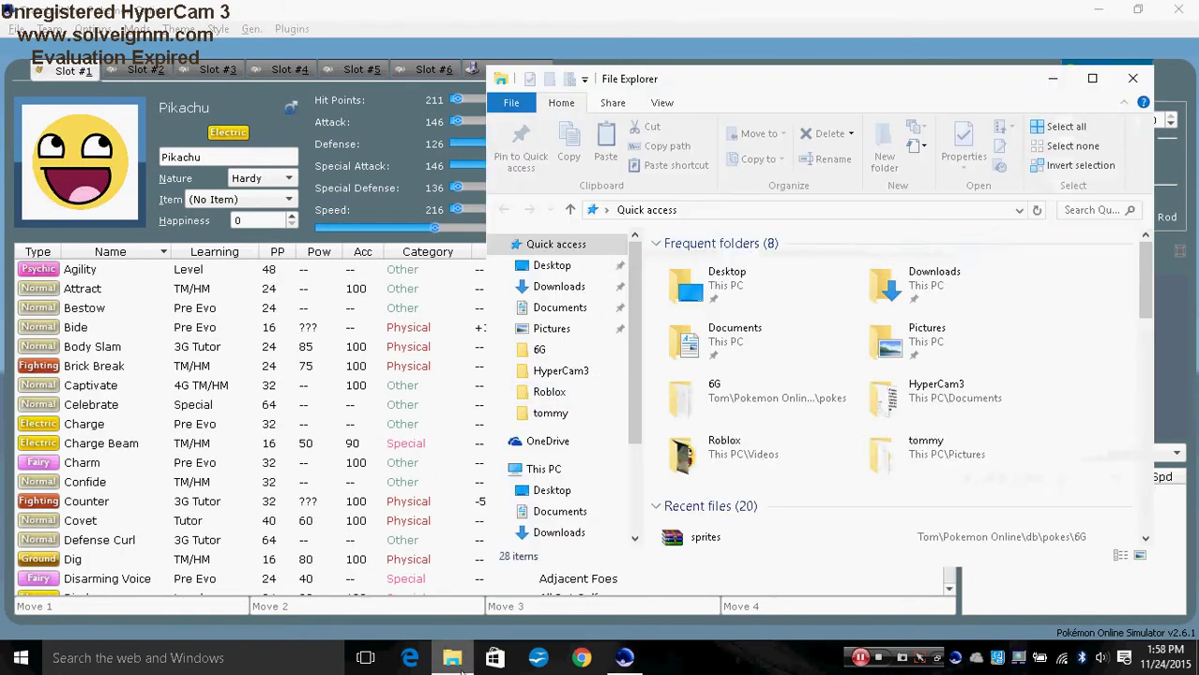
pyautogui.click(1132, 78)
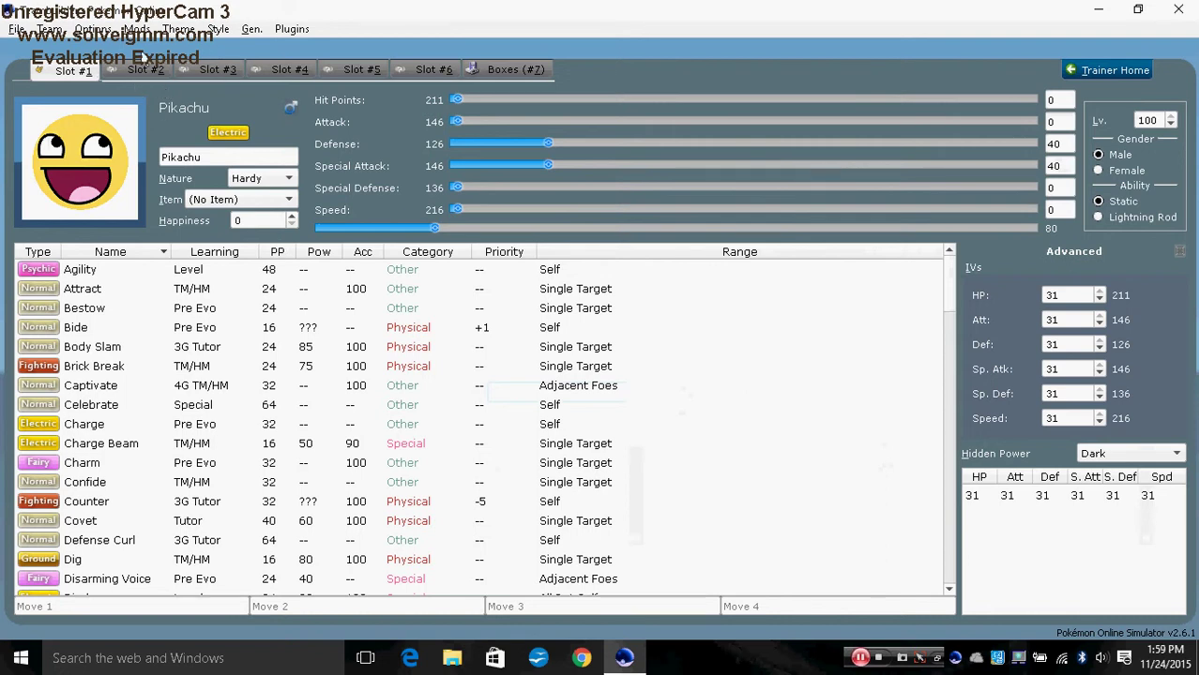
# - Switch Pikachu's gender to Female and back to Male in Slot #1 to compare its sprites
pyautogui.click(141, 71)
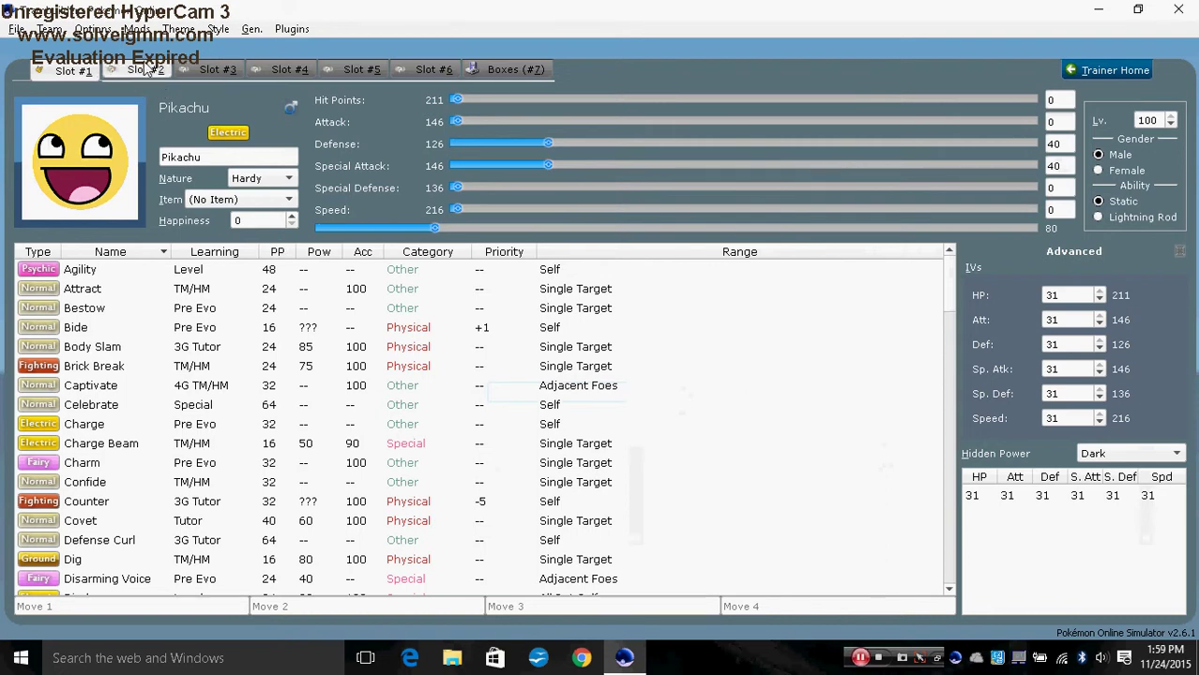
pyautogui.click(91, 69)
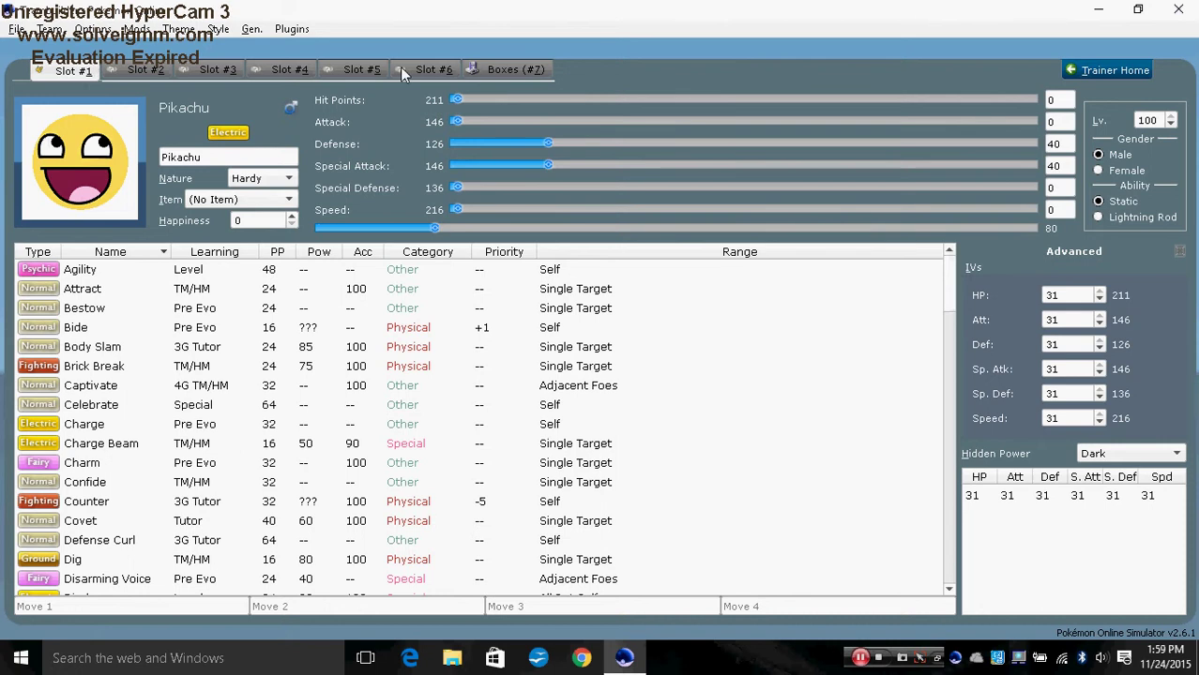
pyautogui.click(1099, 170)
pyautogui.click(1098, 152)
# - Set the Pokémon in Slot #2 to Phantump to show its custom sprite
pyautogui.click(148, 71)
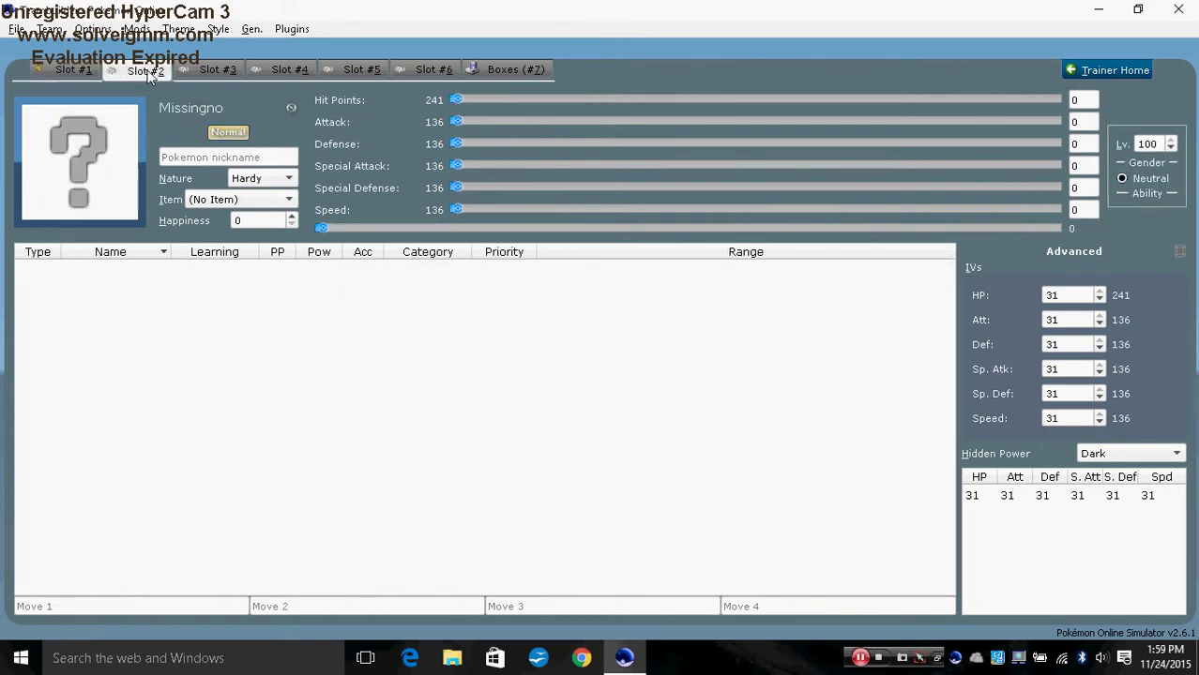
pyautogui.click(218, 158)
pyautogui.write('p')
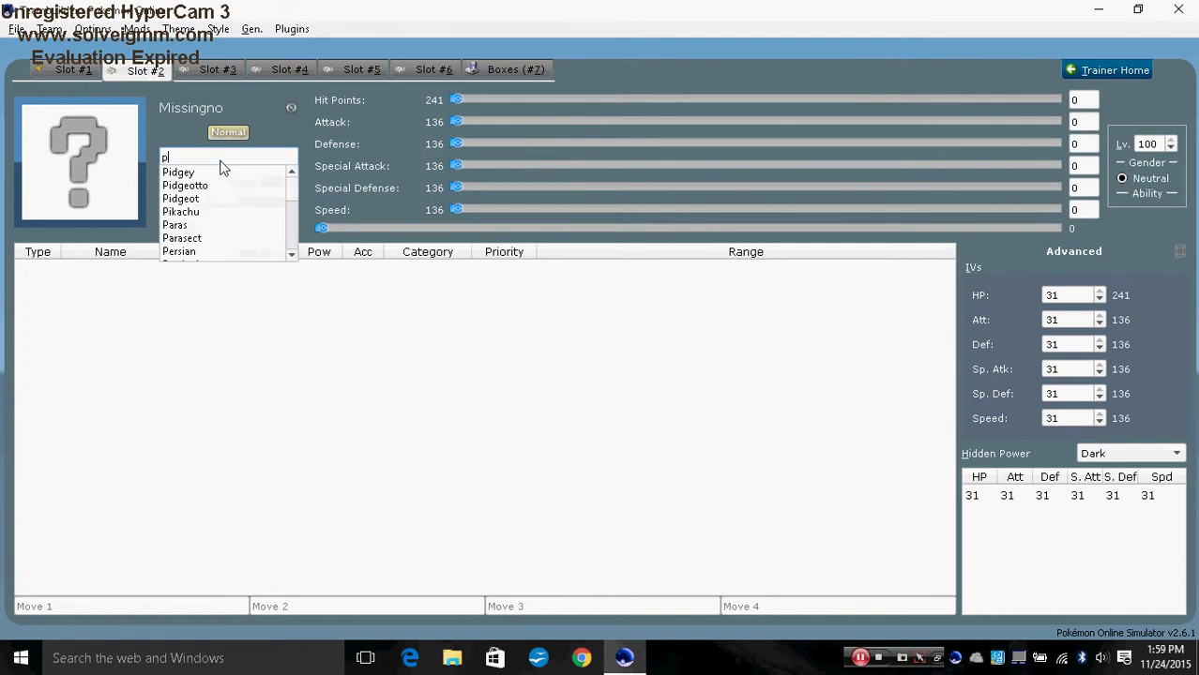
pyautogui.scroll(-3, 293, 183)
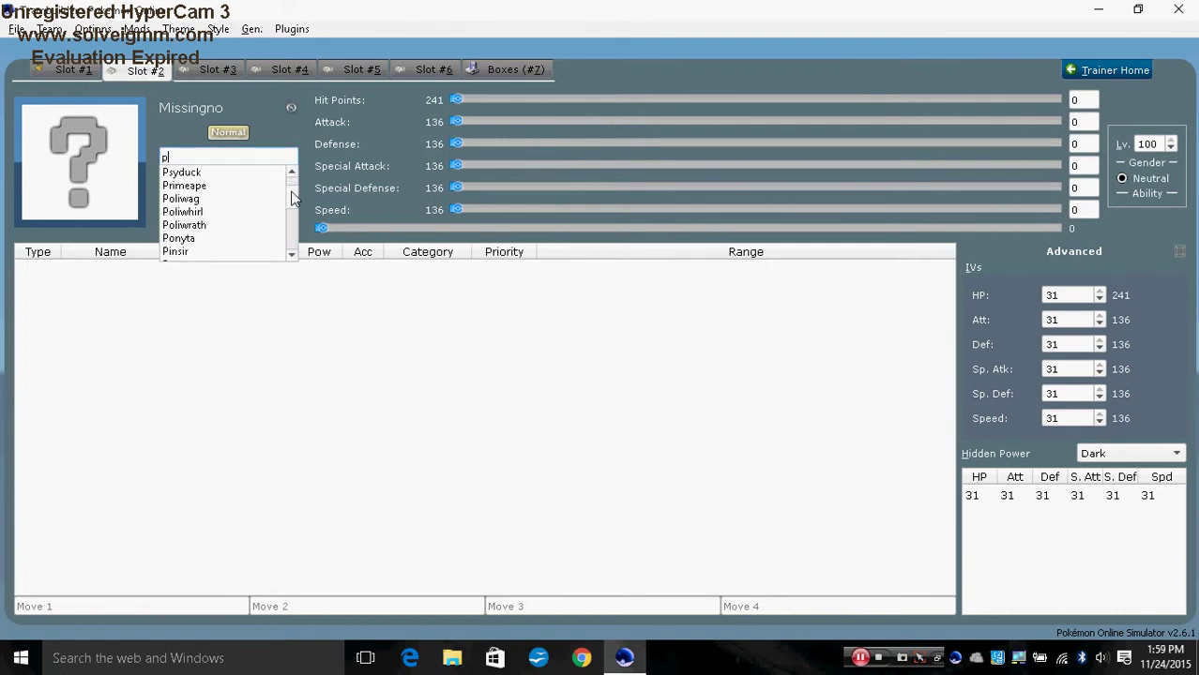
pyautogui.scroll(2, 294, 195)
pyautogui.scroll(2, 294, 188)
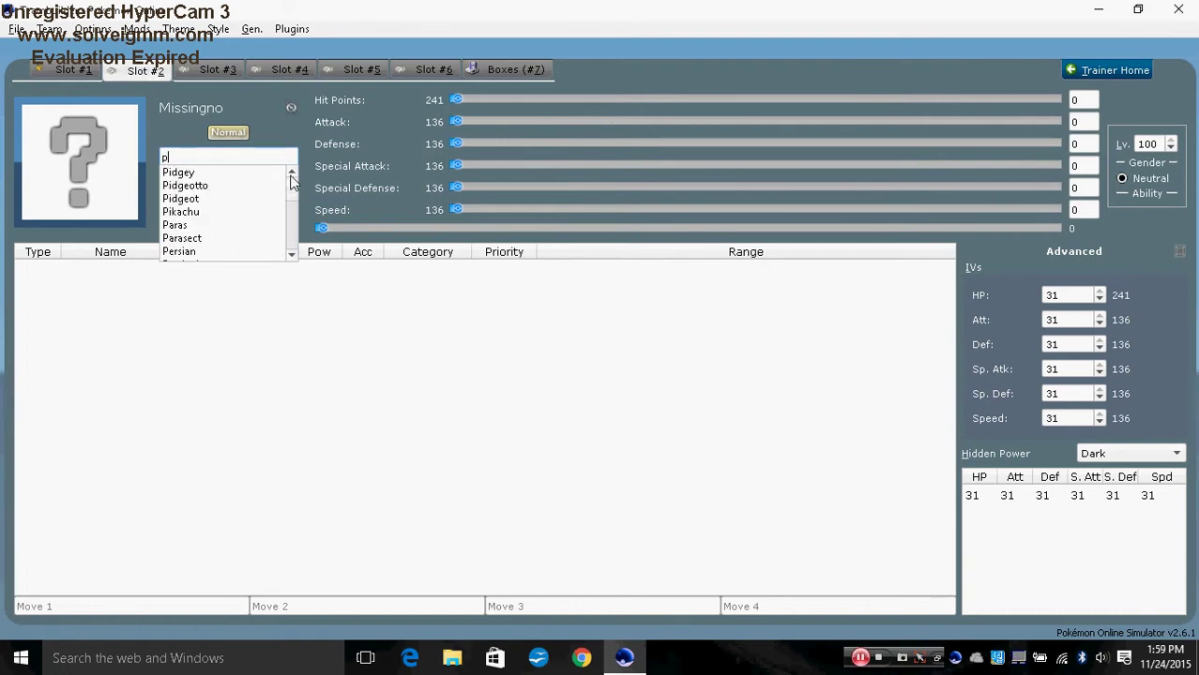
pyautogui.write('han')
pyautogui.click(202, 185)
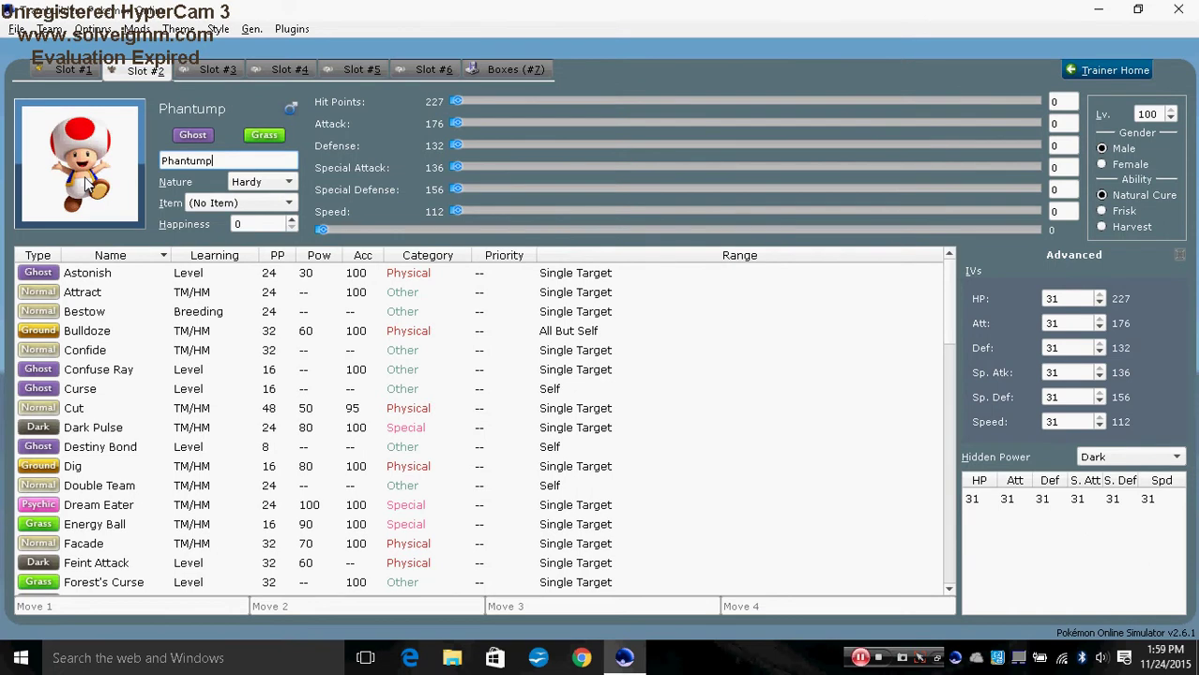
# - Try to save the trainer profile from the trainer home page, and close the team builder
pyautogui.click(77, 72)
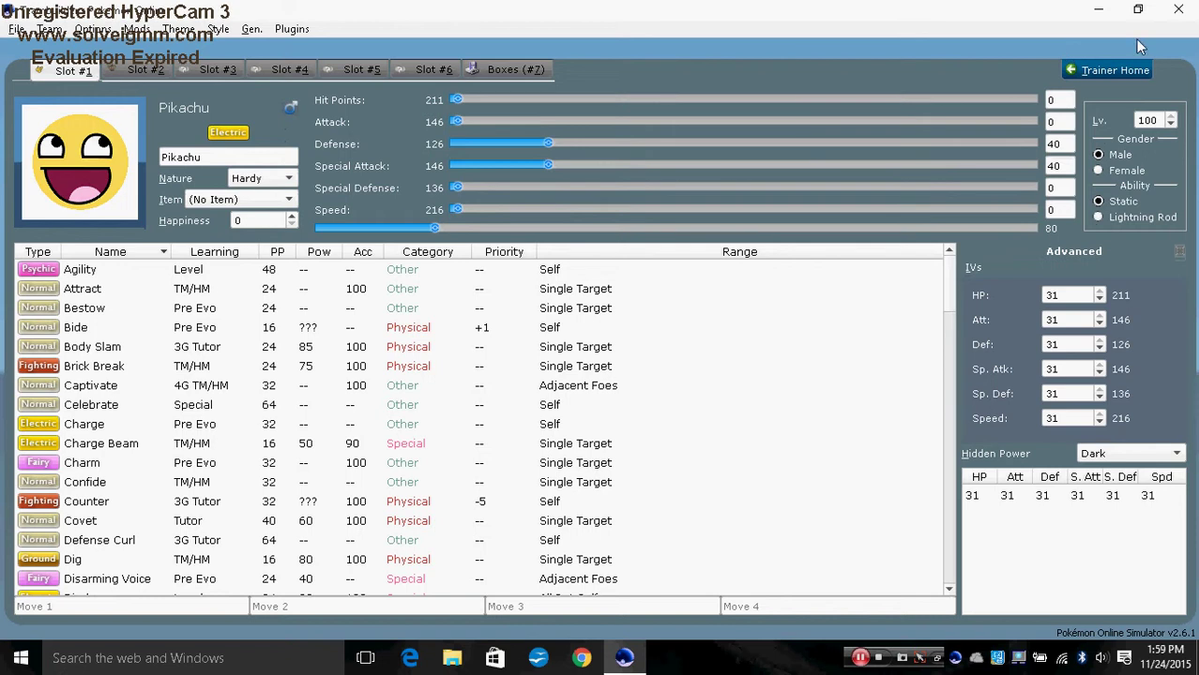
pyautogui.click(1109, 68)
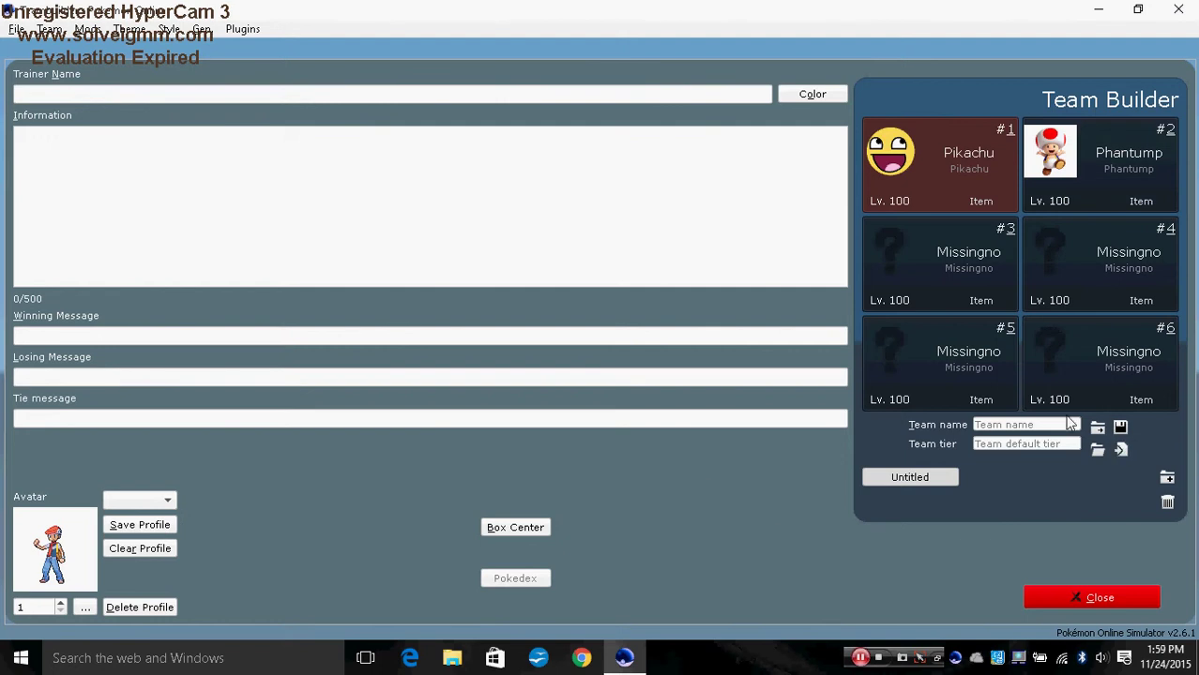
pyautogui.click(137, 526)
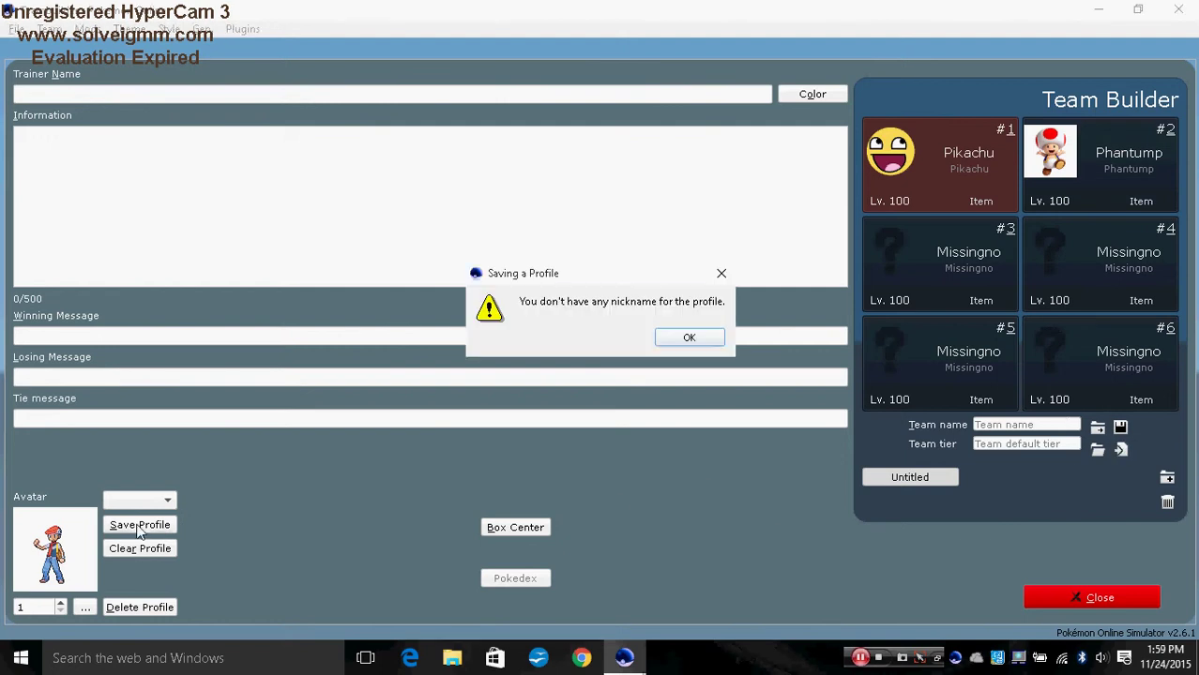
pyautogui.click(688, 337)
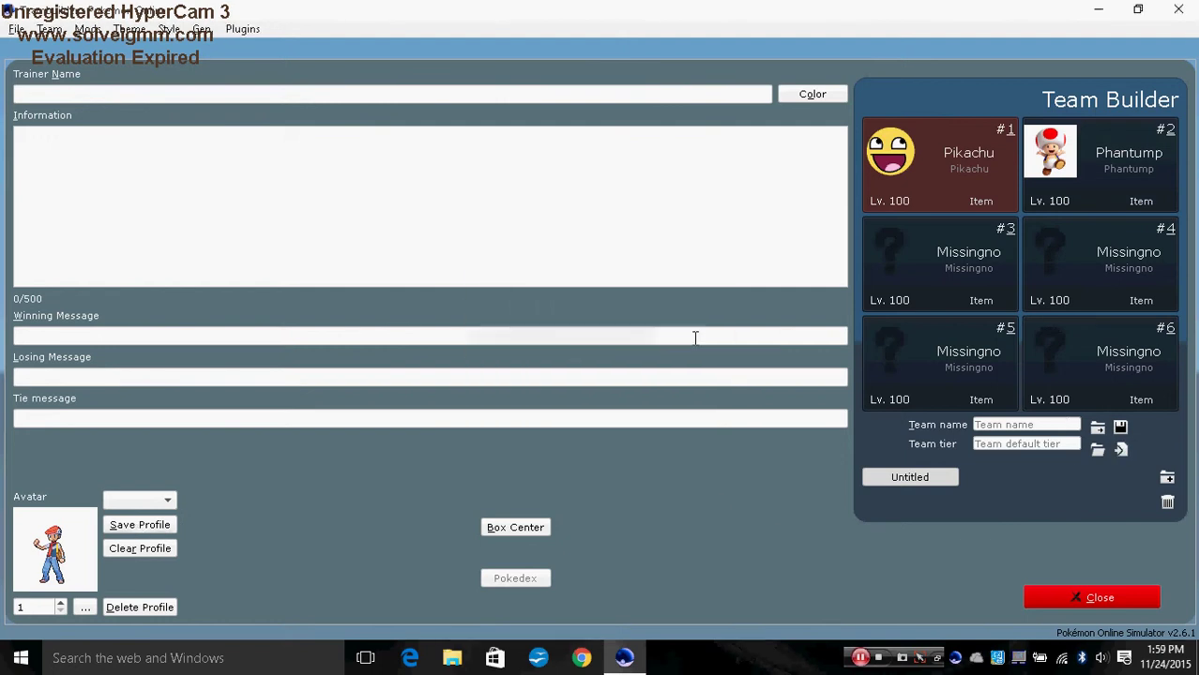
pyautogui.click(1085, 598)
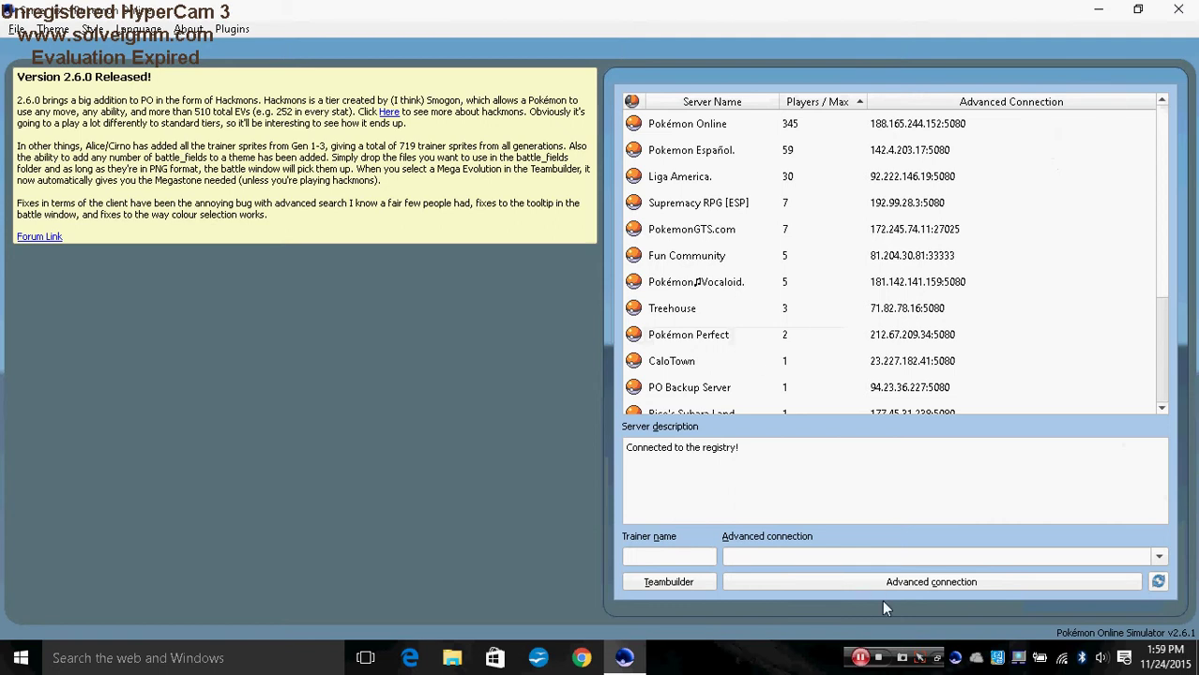
pyautogui.click(941, 660)
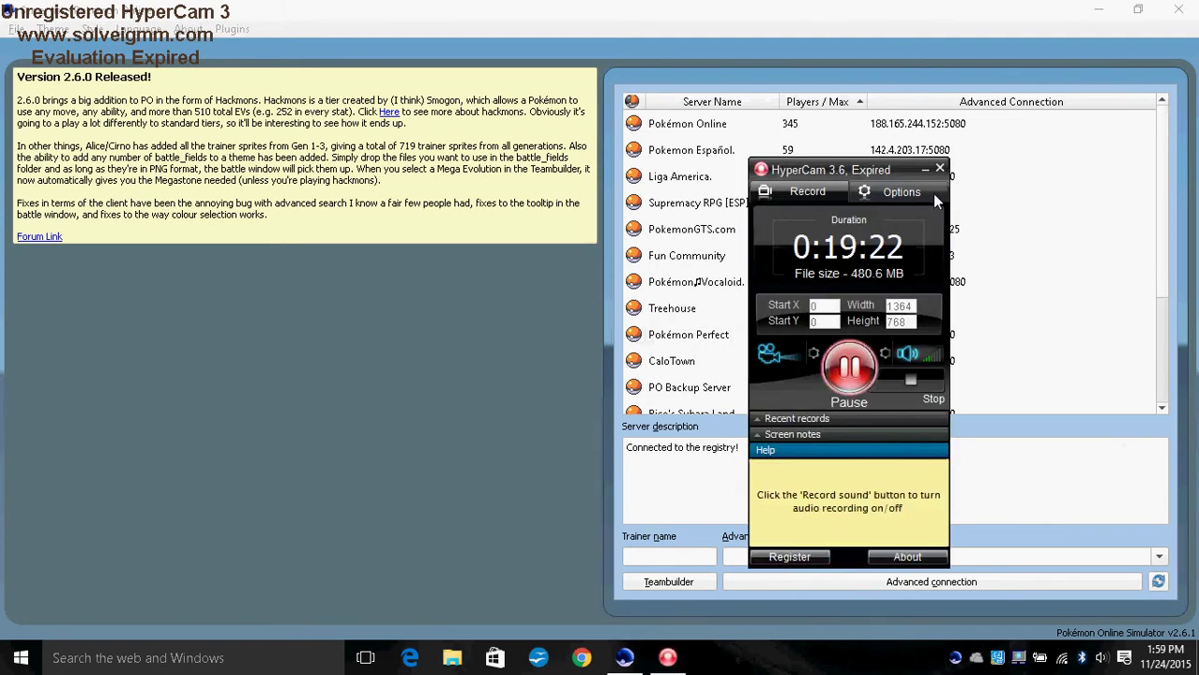
pyautogui.click(1097, 10)
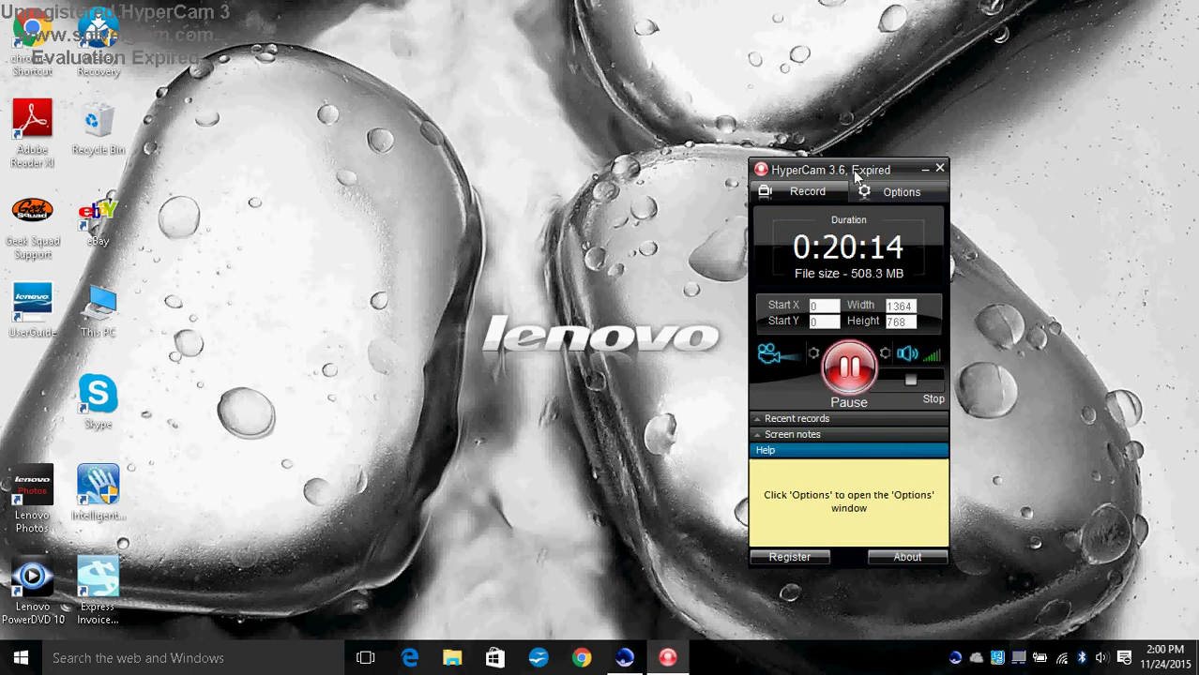
pyautogui.click(622, 665)
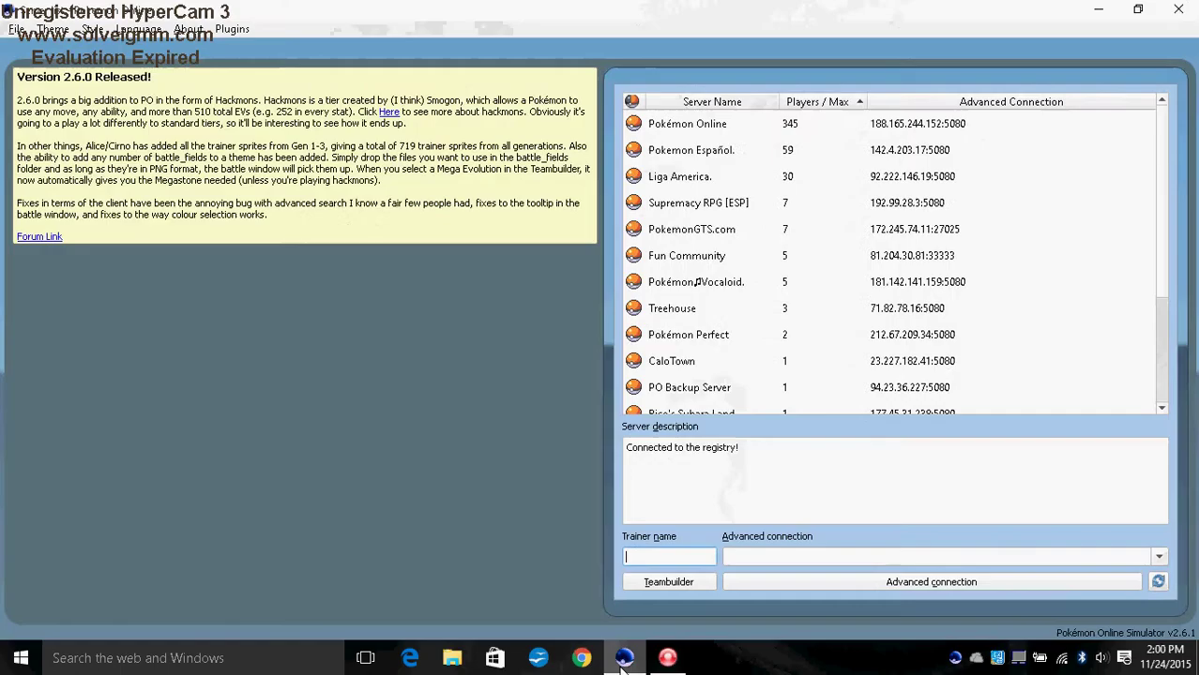
pyautogui.click(667, 658)
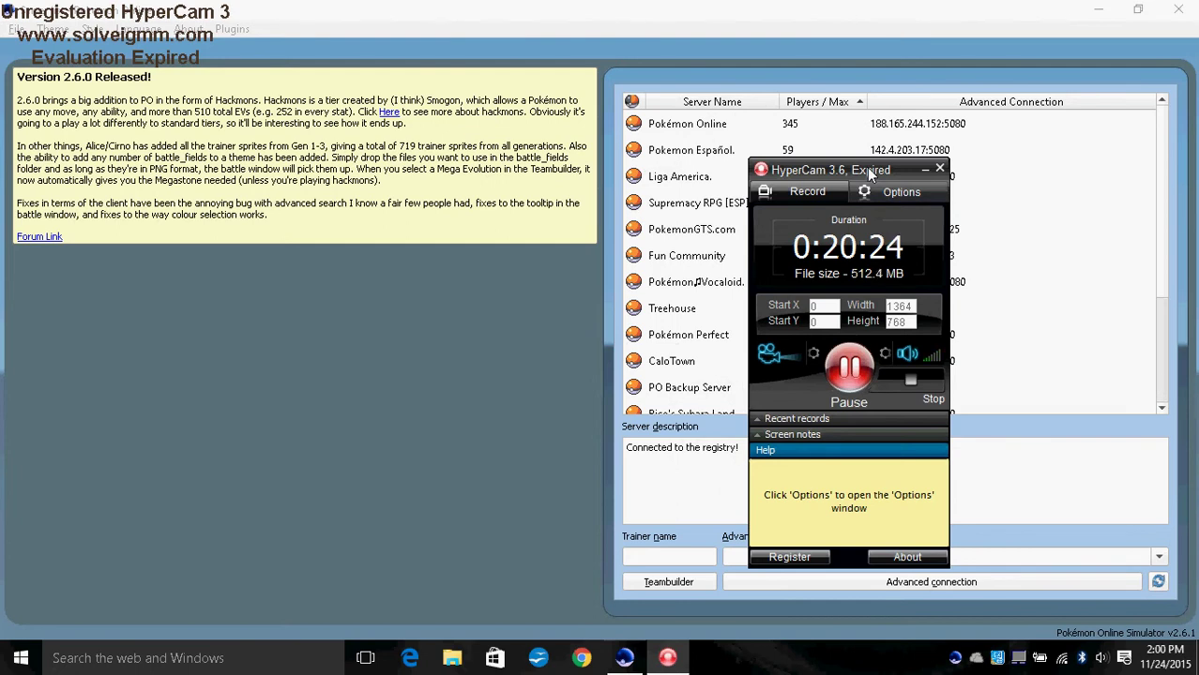
pyautogui.click(1096, 10)
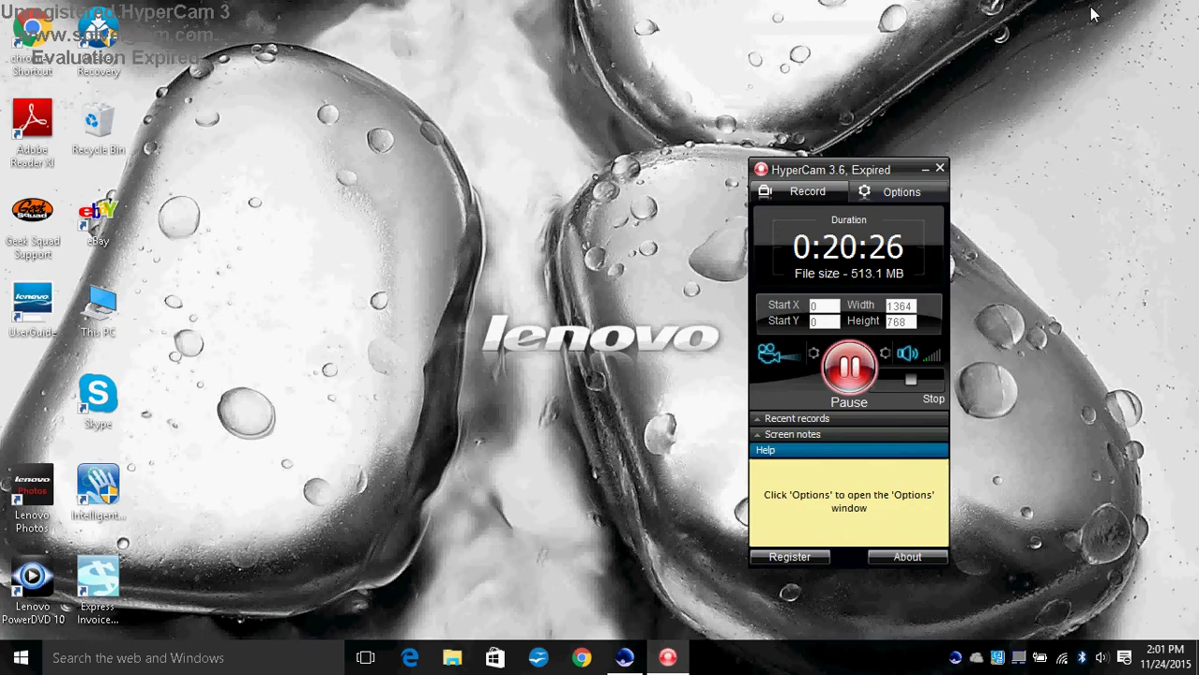